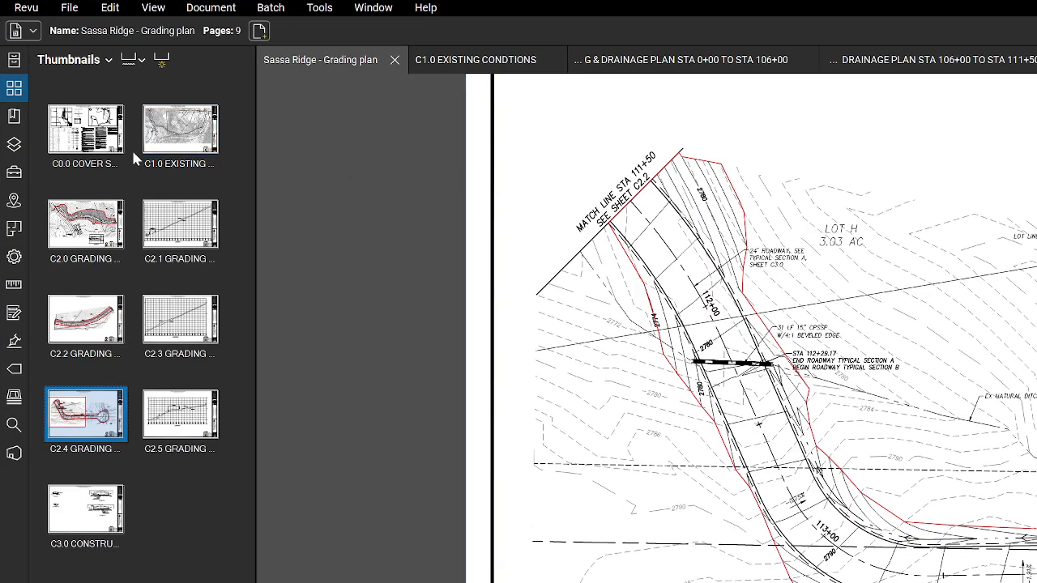
# Review plan sheets C2.0, C2.2 and C2.4 in the Sassa Ridge grading plan set
pyautogui.click(112, 133)
pyautogui.click(122, 231)
pyautogui.click(111, 324)
pyautogui.click(85, 409)
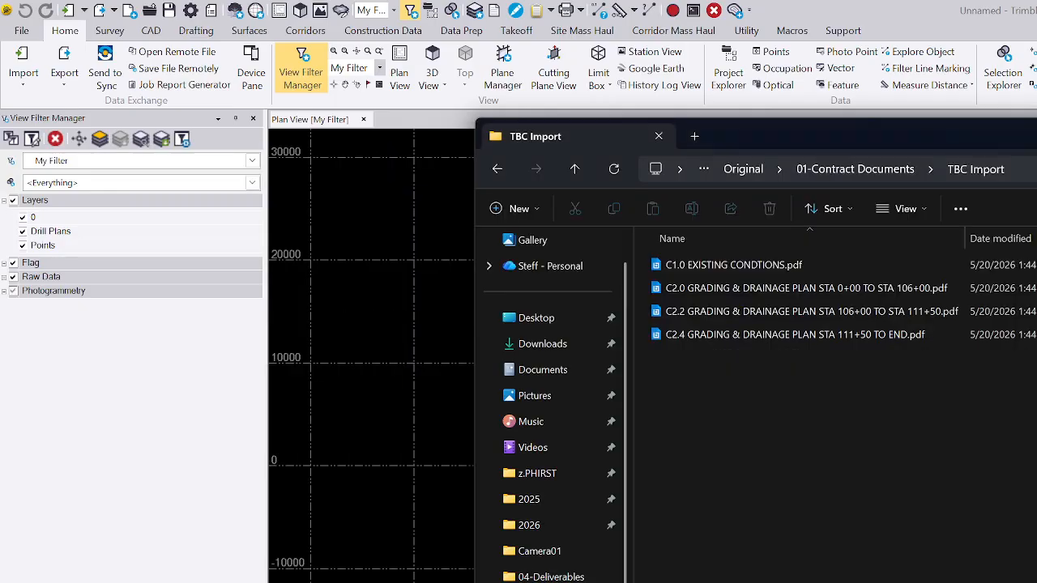
# Switch to Trimble Business Center and import the C1.0, C2.0, C2.2 and C2.4 plan PDFs from the TBC Import folder
pyautogui.moveTo(776, 400); pyautogui.dragTo(431, 334)
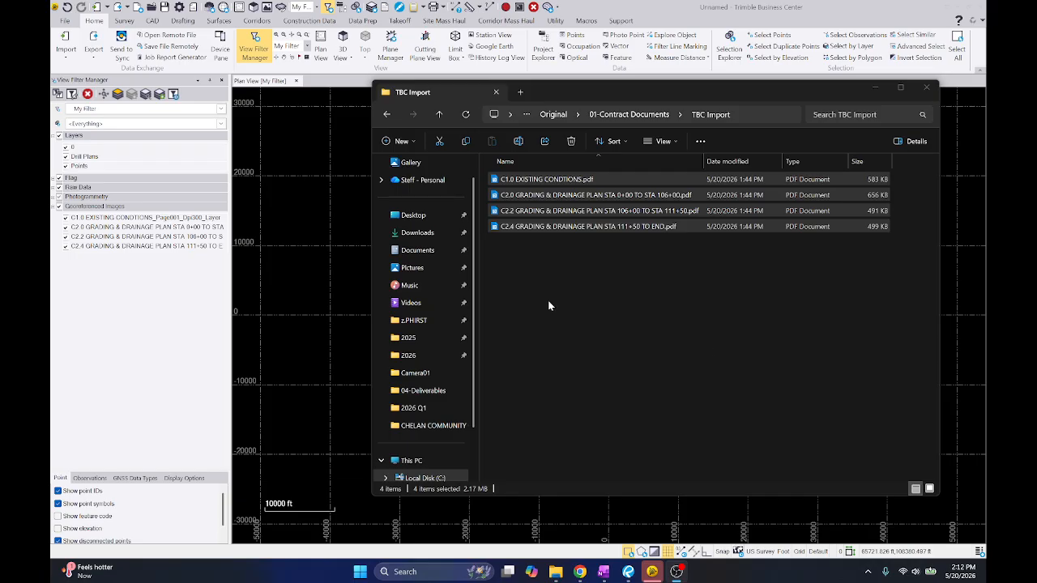
pyautogui.click(301, 284)
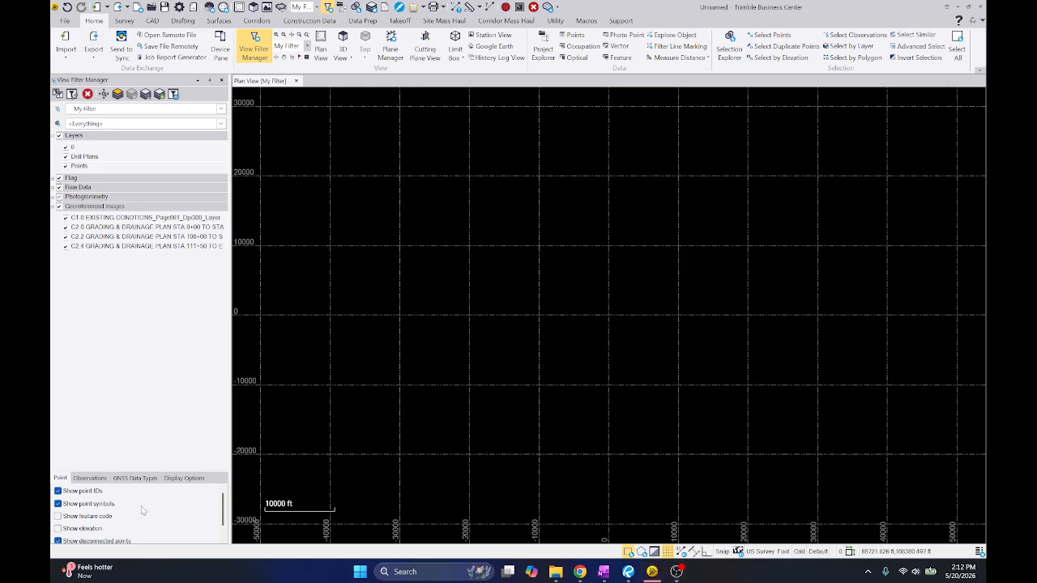
# Show the imported files in Project Explorer and start Place Image for the C2.0 Grading & Drainage Plan PDF
pyautogui.click(140, 228)
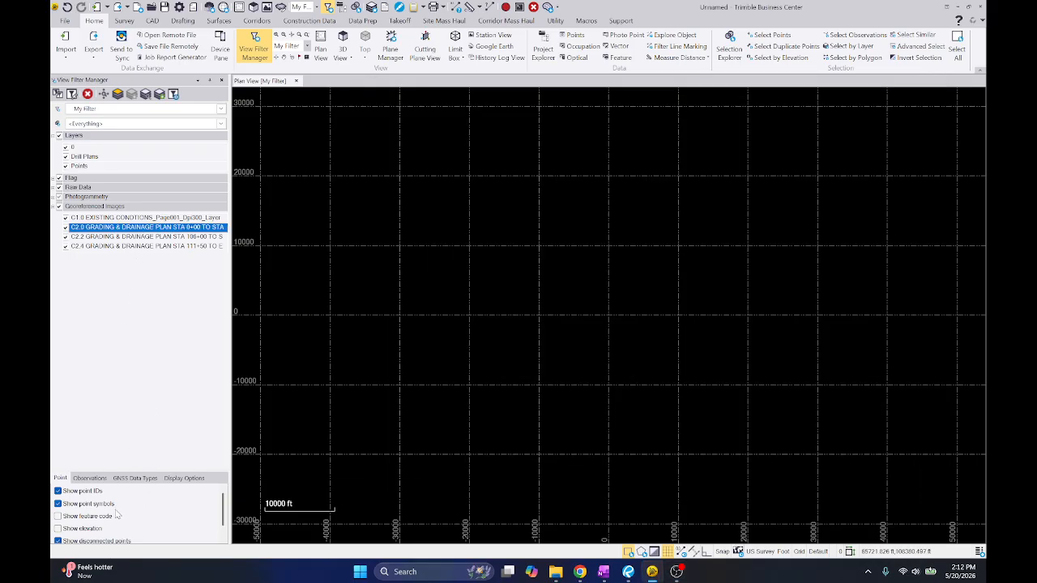
pyautogui.rightClick(139, 231)
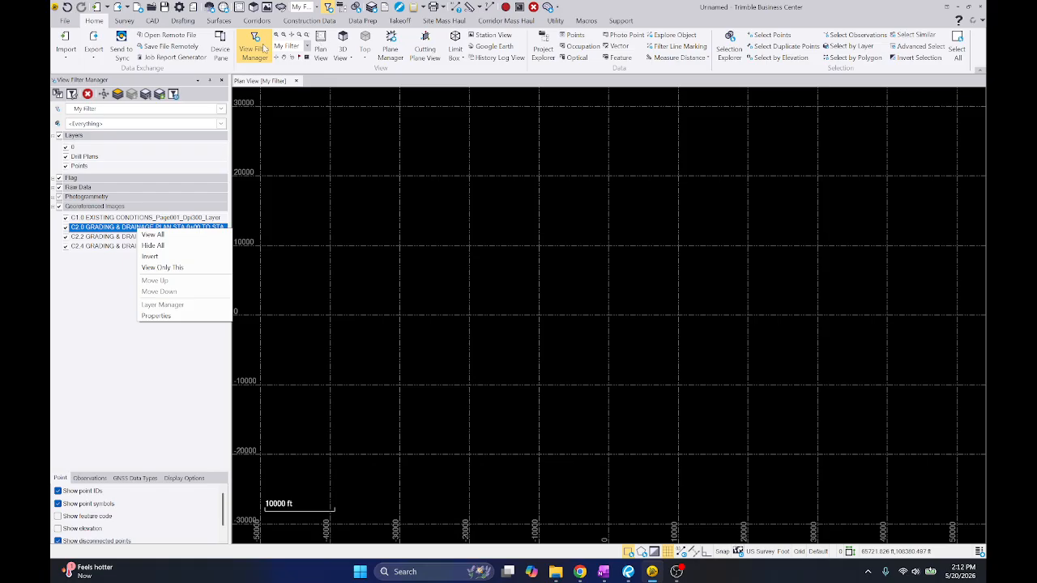
pyautogui.click(543, 50)
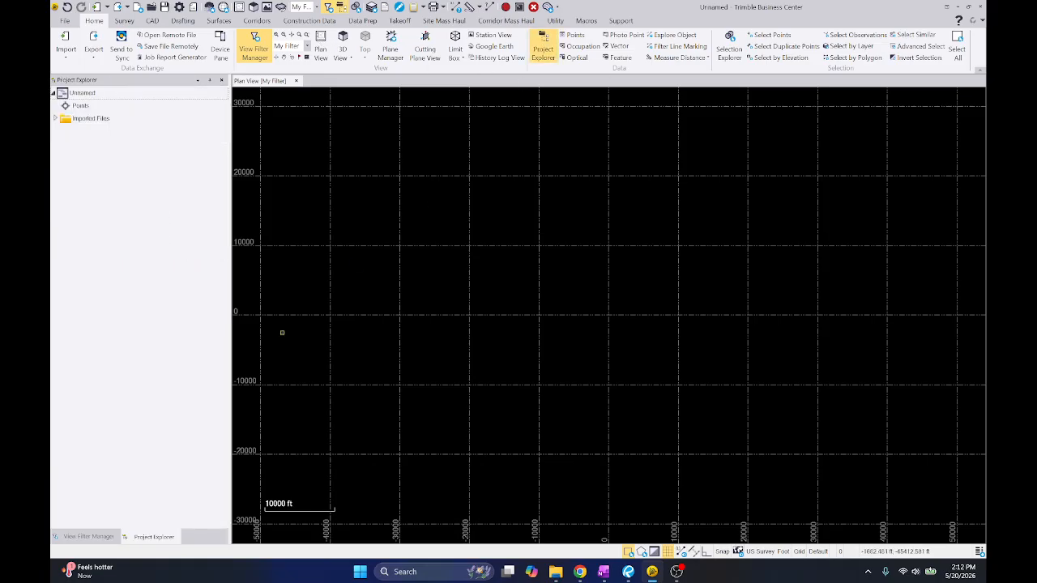
pyautogui.click(92, 121)
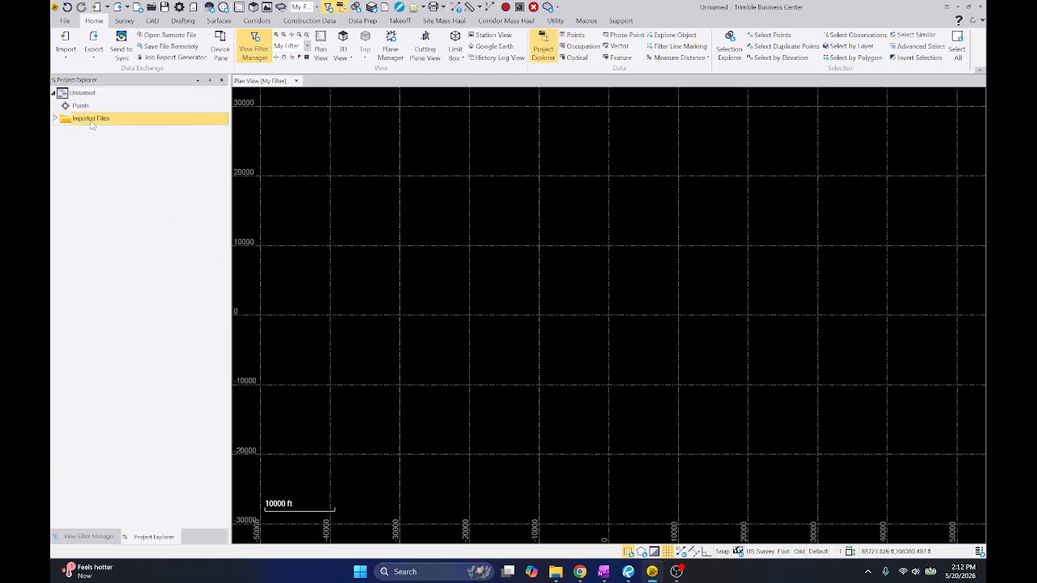
pyautogui.doubleClick(65, 120)
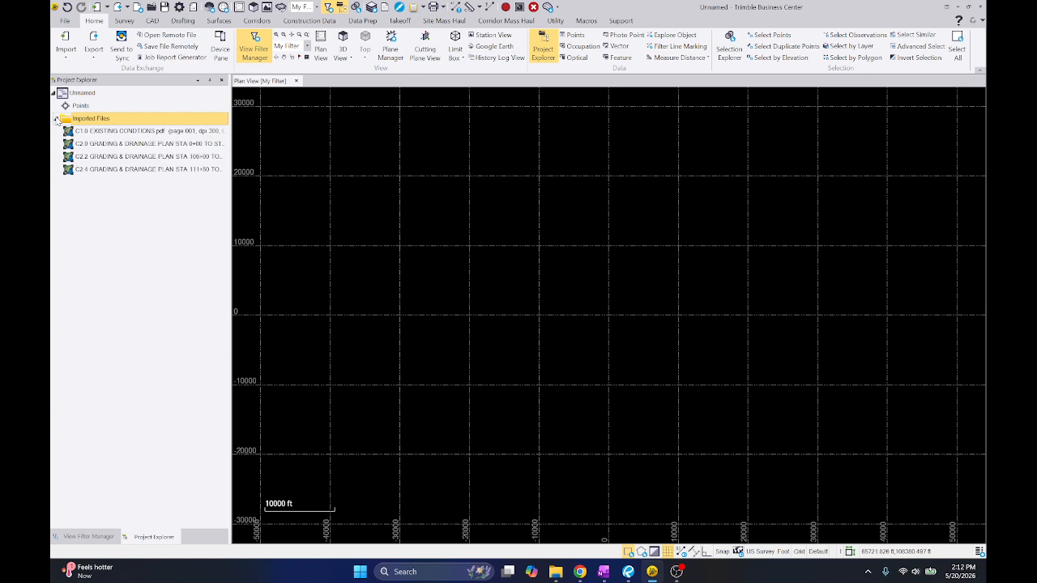
pyautogui.click(112, 145)
pyautogui.rightClick(147, 149)
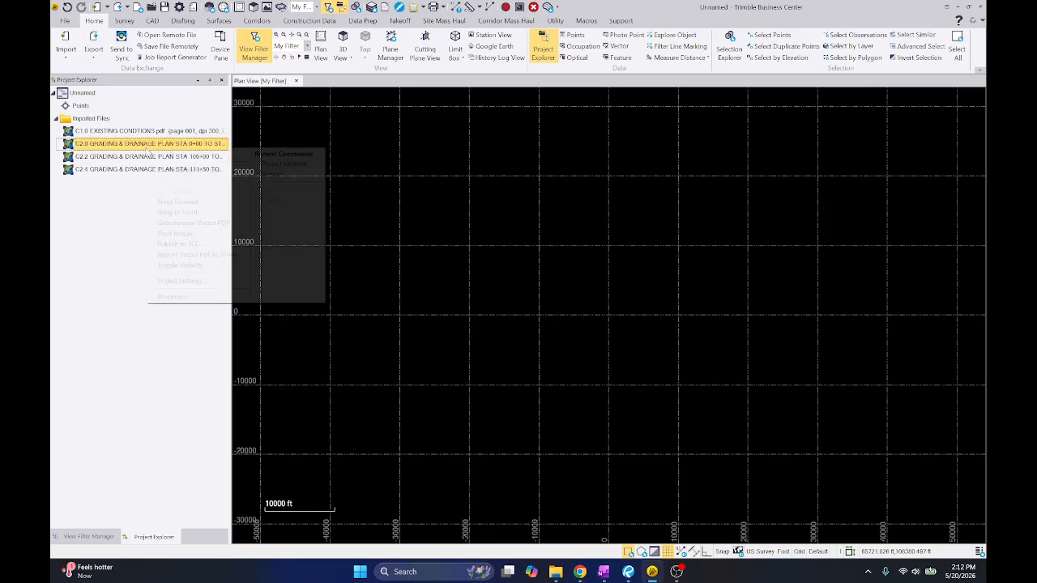
pyautogui.click(175, 233)
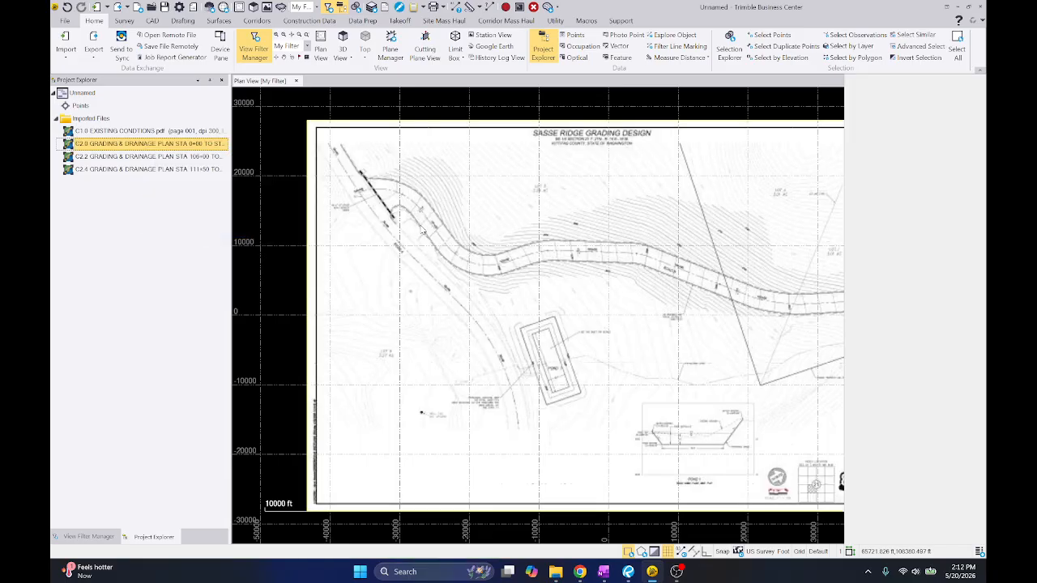
# Set the display style of all four imported plan PDFs to Dimmed
pyautogui.click(166, 131)
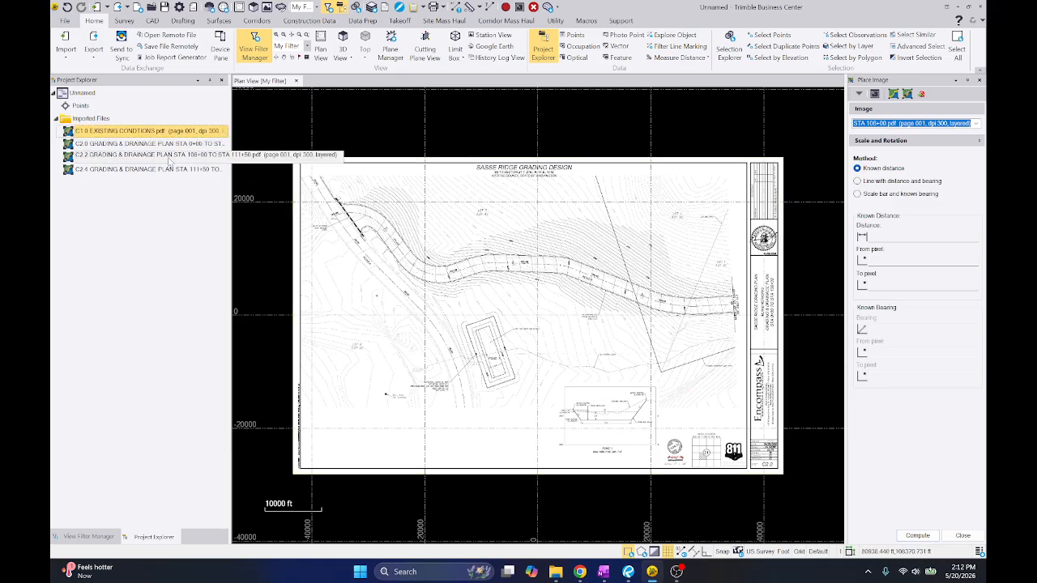
pyautogui.keyDown('shift'); pyautogui.click(174, 169); pyautogui.keyUp('shift')
pyautogui.rightClick(172, 148)
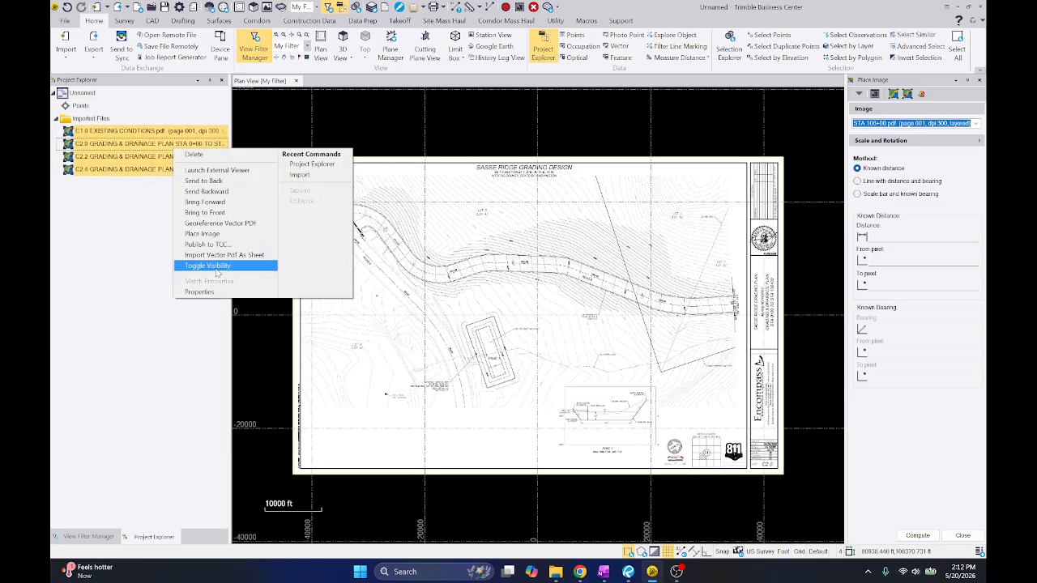
pyautogui.click(203, 292)
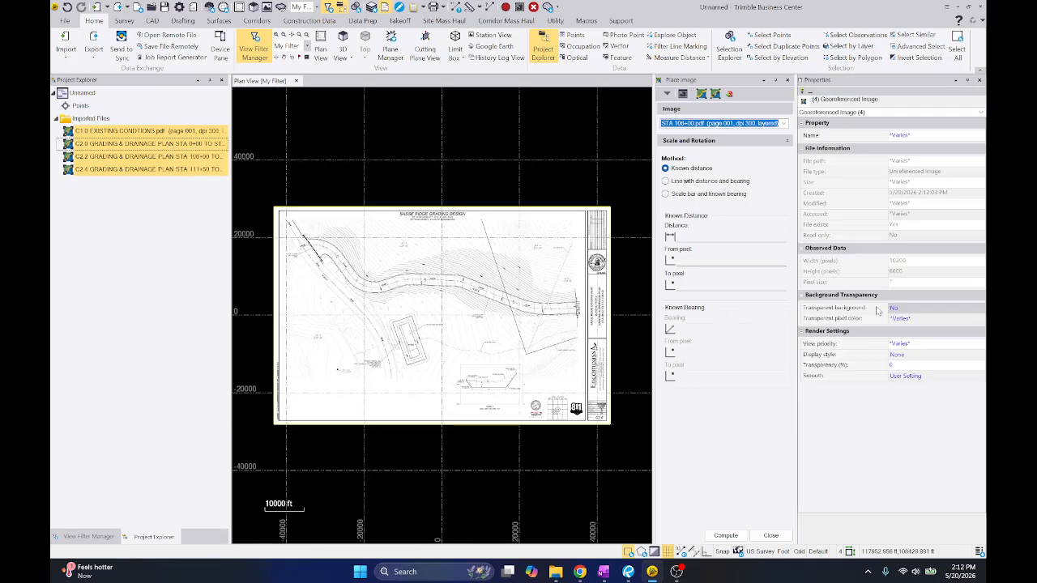
pyautogui.click(915, 355)
pyautogui.click(903, 393)
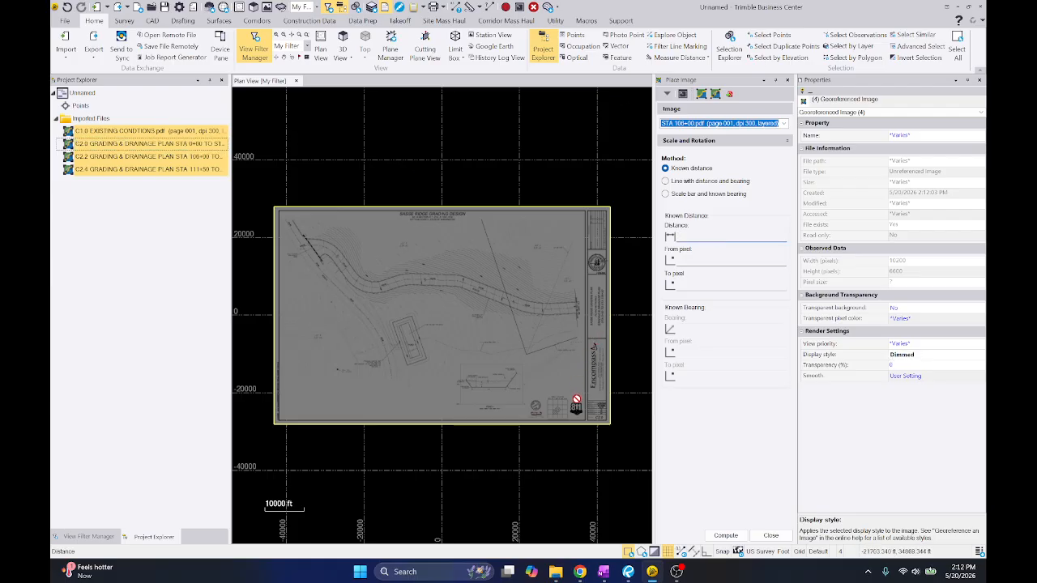
# Scale the C2.0 plan image by a known distance of 20 ft, picking both ends of its scale bar, and compute it
pyautogui.scroll(5, 567, 409)
pyautogui.scroll(10, 550, 396)
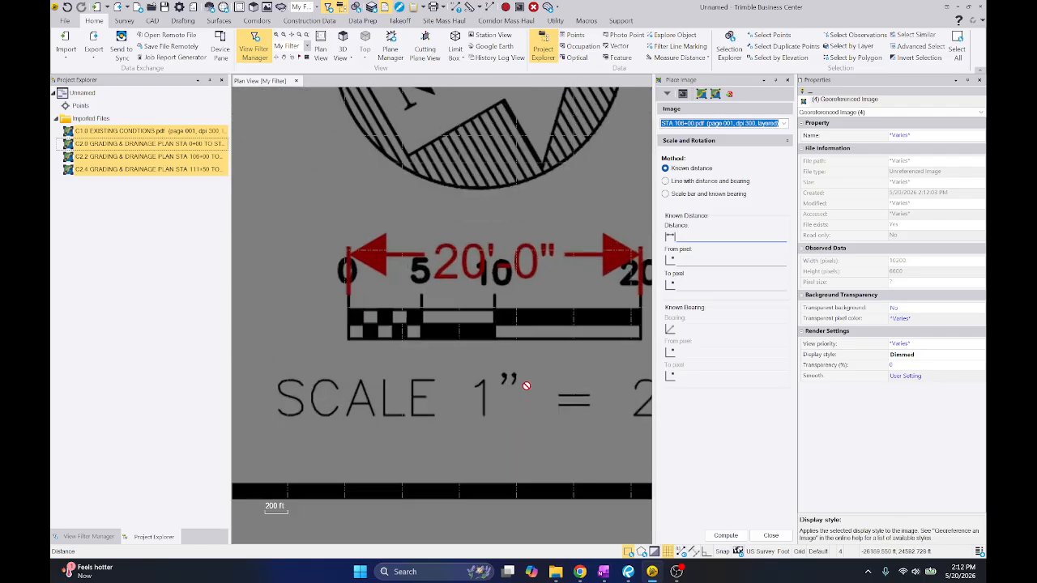
pyautogui.moveTo(496, 291); pyautogui.dragTo(479, 277, button='middle')
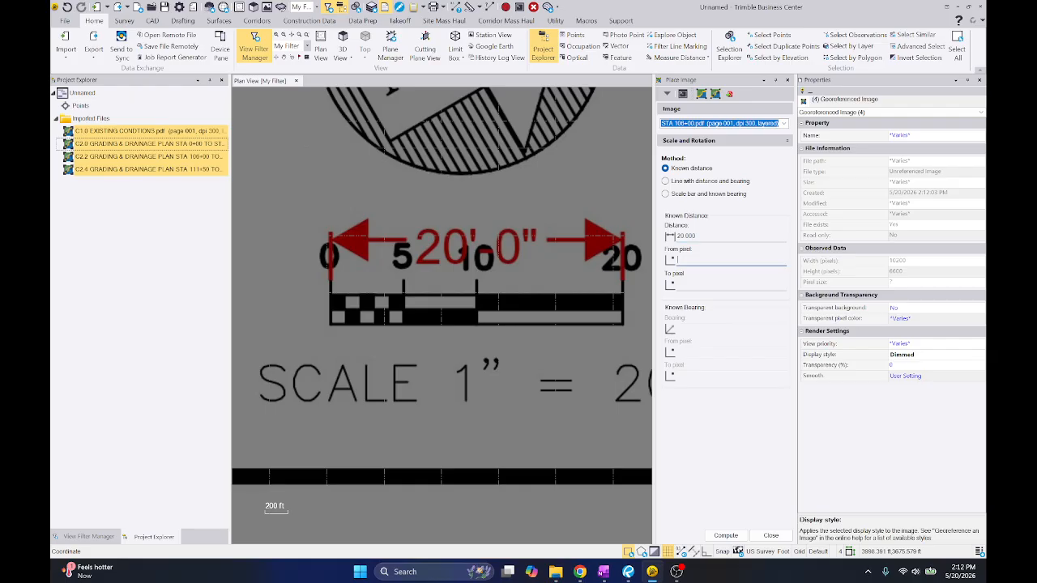
pyautogui.scroll(5, 329, 324)
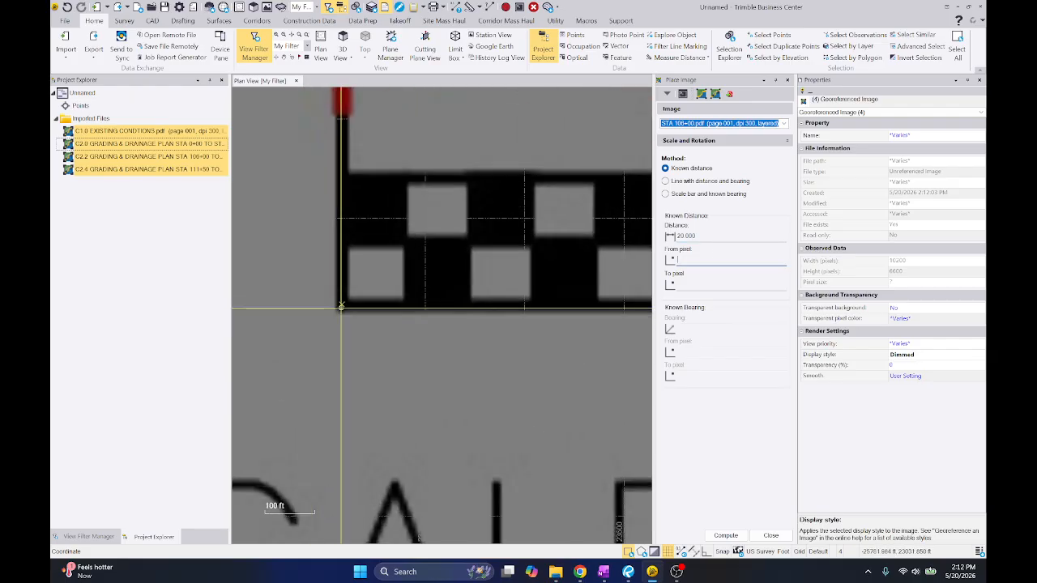
pyautogui.click(341, 305)
pyautogui.scroll(-5, 341, 305)
pyautogui.scroll(5, 605, 317)
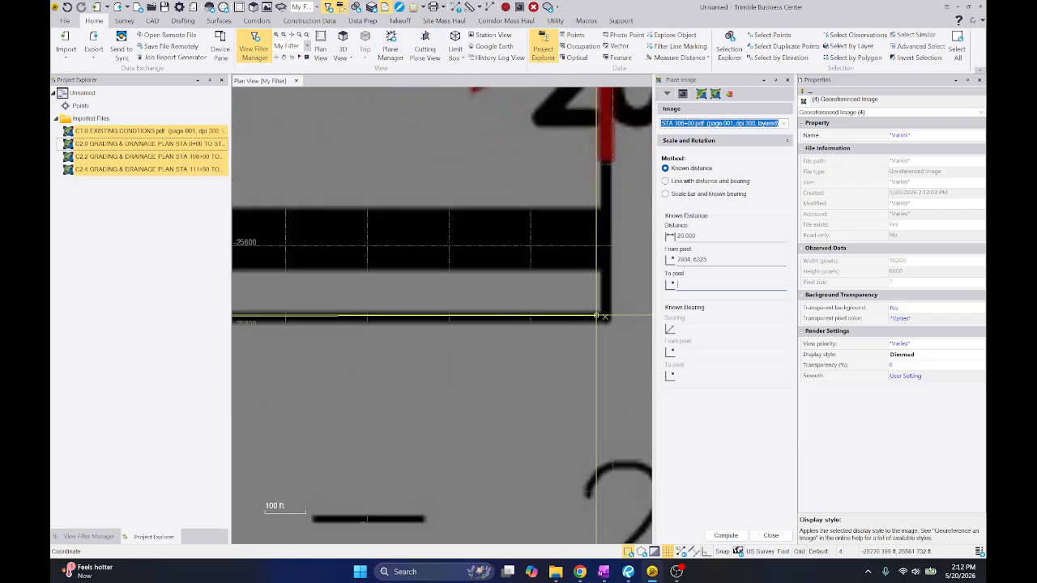
pyautogui.click(605, 317)
pyautogui.click(726, 535)
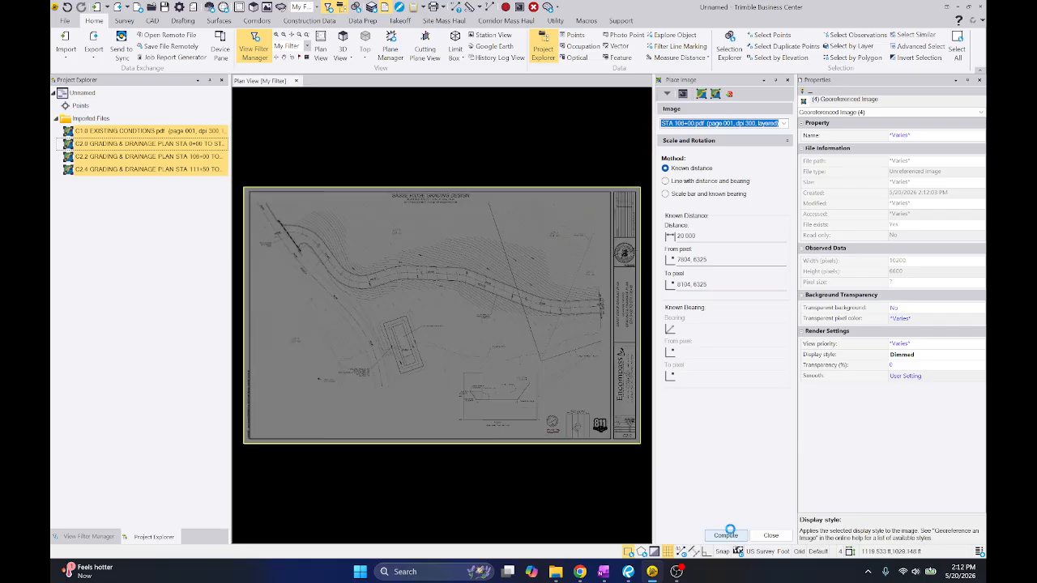
# Examine the scaled C2.0 plan along Road A and Road B for dimensions and stations suitable for checking the scale
pyautogui.scroll(5, 327, 244)
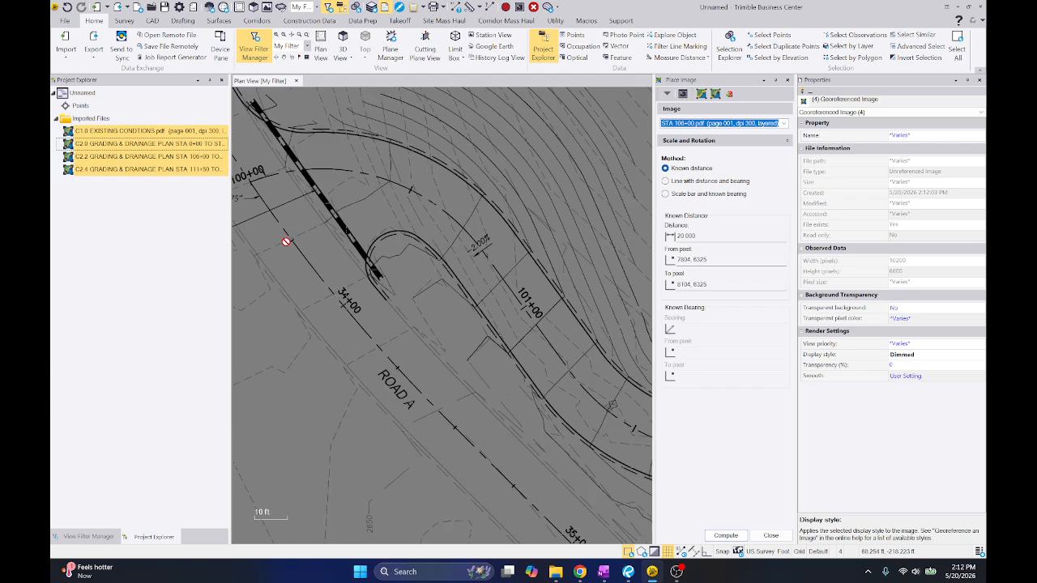
pyautogui.scroll(3, 523, 273)
pyautogui.moveTo(529, 280); pyautogui.dragTo(423, 250, button='middle')
pyautogui.scroll(-3, 424, 250)
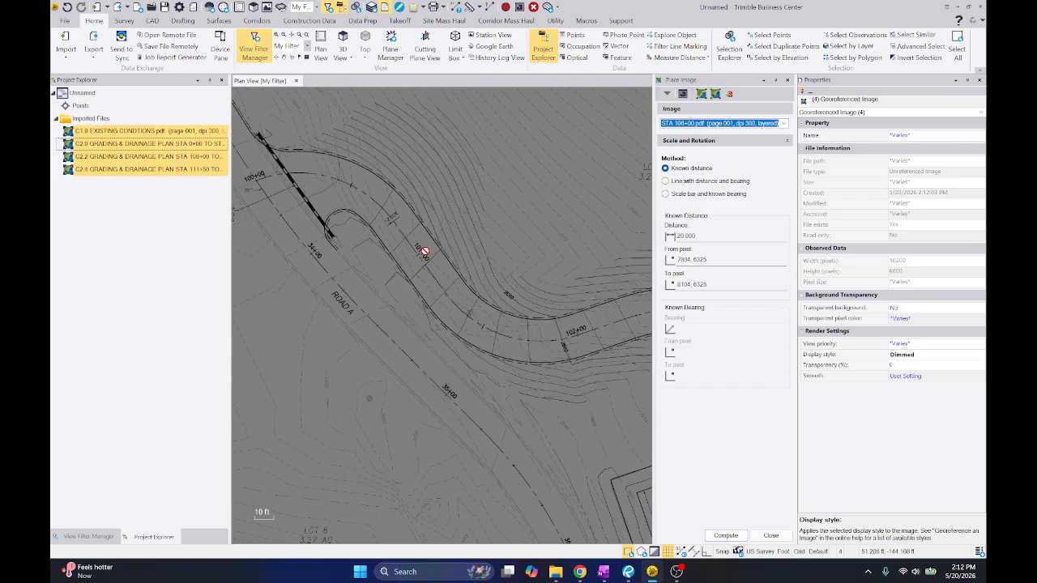
pyautogui.moveTo(602, 294); pyautogui.dragTo(377, 286, button='middle')
pyautogui.moveTo(632, 306); pyautogui.dragTo(427, 293, button='middle')
pyautogui.scroll(2, 372, 305)
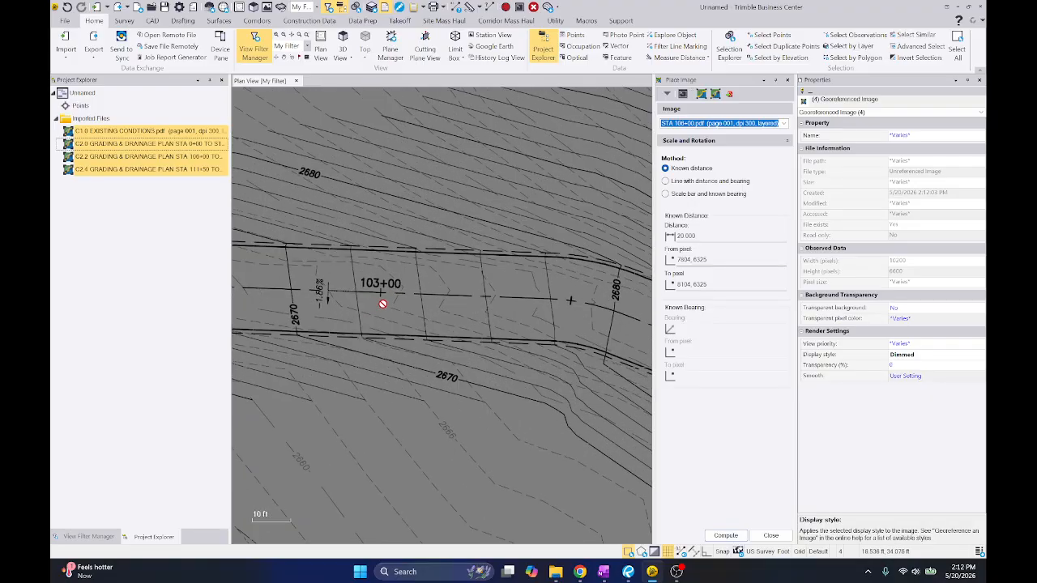
pyautogui.moveTo(596, 325); pyautogui.dragTo(384, 273, button='middle')
pyautogui.scroll(-2, 384, 273)
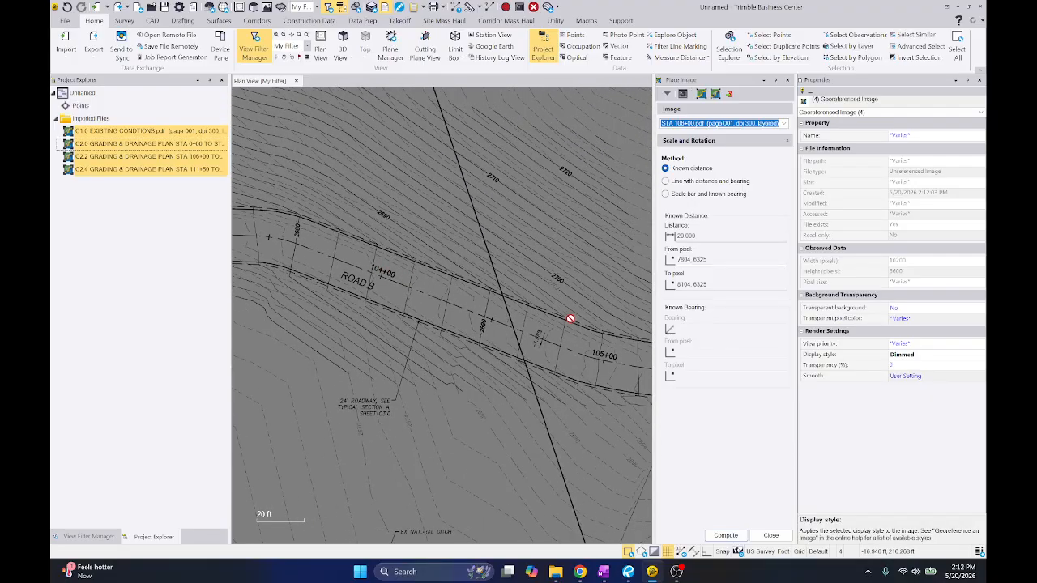
pyautogui.moveTo(597, 337); pyautogui.dragTo(383, 286, button='middle')
pyautogui.moveTo(533, 314); pyautogui.dragTo(617, 311, button='middle')
pyautogui.moveTo(422, 293); pyautogui.dragTo(610, 301, button='middle')
pyautogui.scroll(-5, 586, 294)
pyautogui.scroll(5, 458, 261)
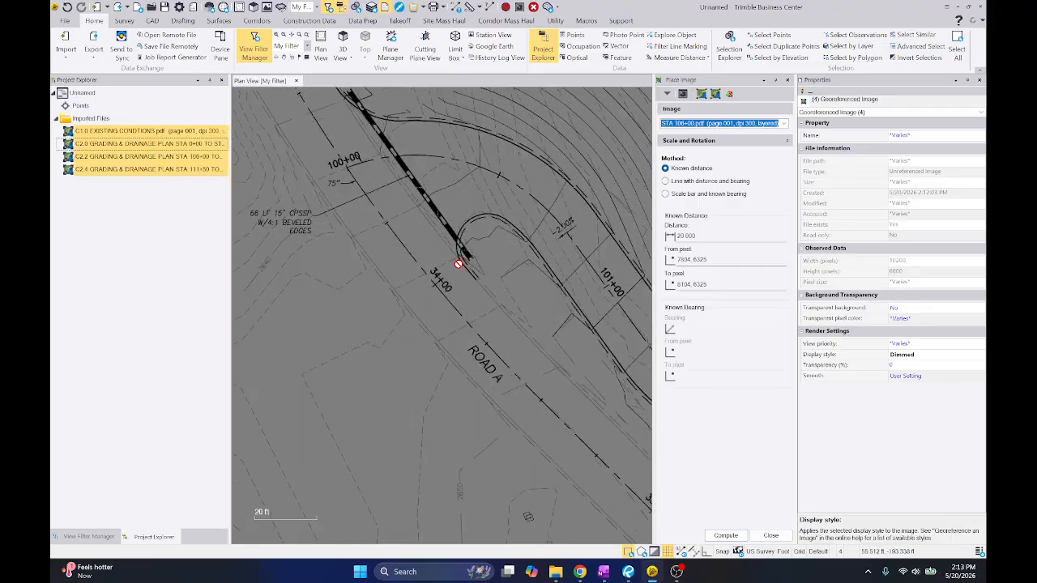
pyautogui.scroll(-1, 453, 255)
pyautogui.scroll(2, 394, 219)
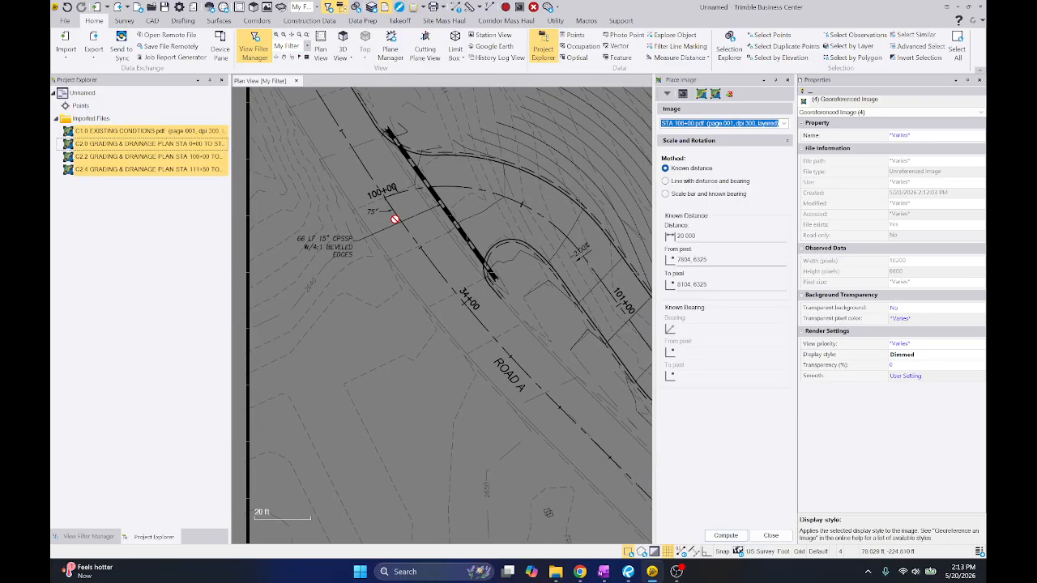
pyautogui.moveTo(398, 219)
pyautogui.mouseDown(button='middle')
pyautogui.moveTo(470, 216)
pyautogui.moveTo(462, 247)
pyautogui.moveTo(298, 265)
pyautogui.mouseUp(button='middle')
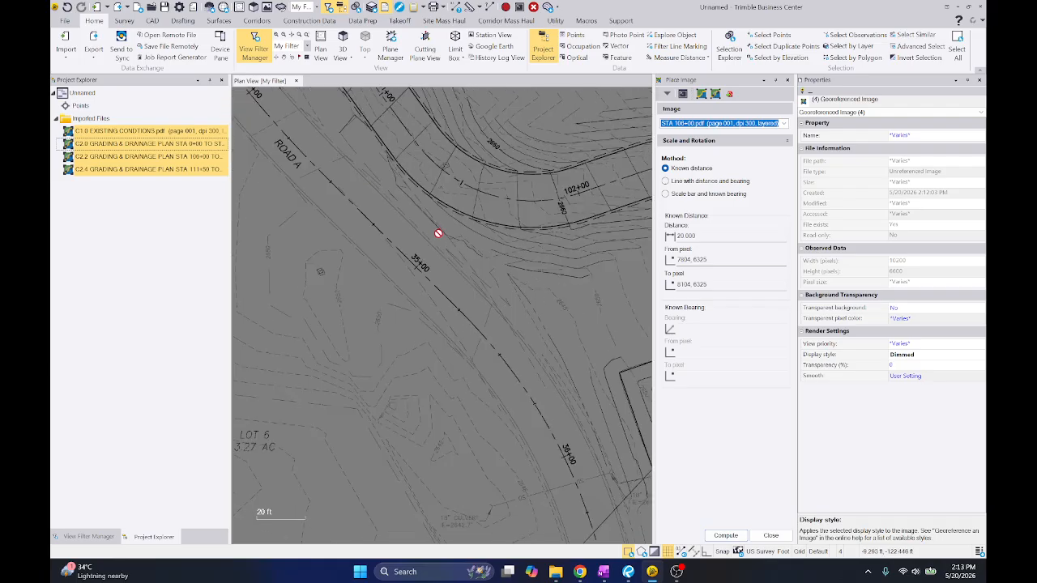
# Measure the 20.0' dimension across Pond 1 between its two arrow tips to check the scale
pyautogui.scroll(-2, 438, 235)
pyautogui.scroll(6, 572, 352)
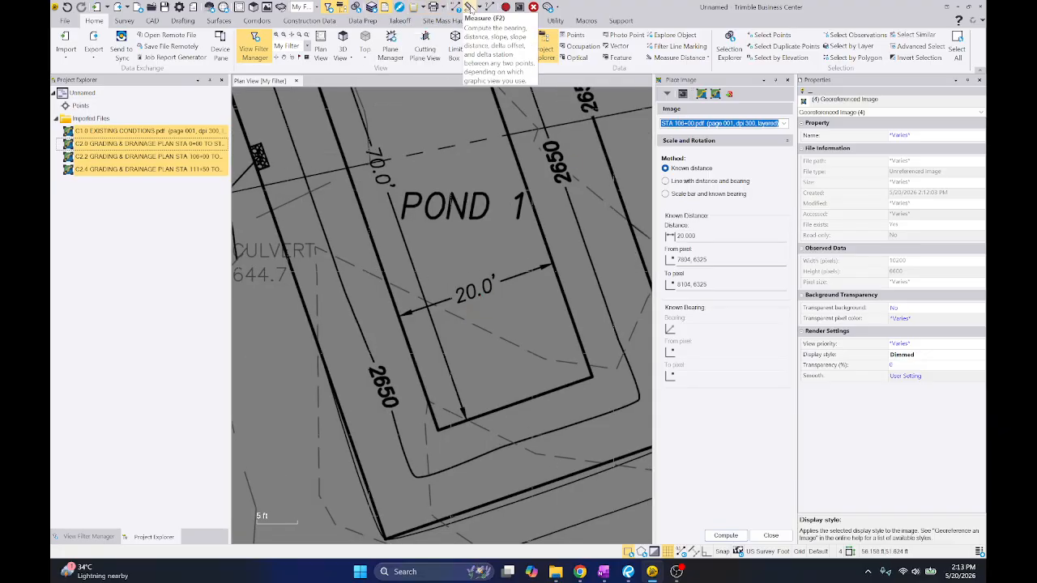
pyautogui.click(469, 7)
pyautogui.scroll(1, 395, 315)
pyautogui.scroll(3, 397, 312)
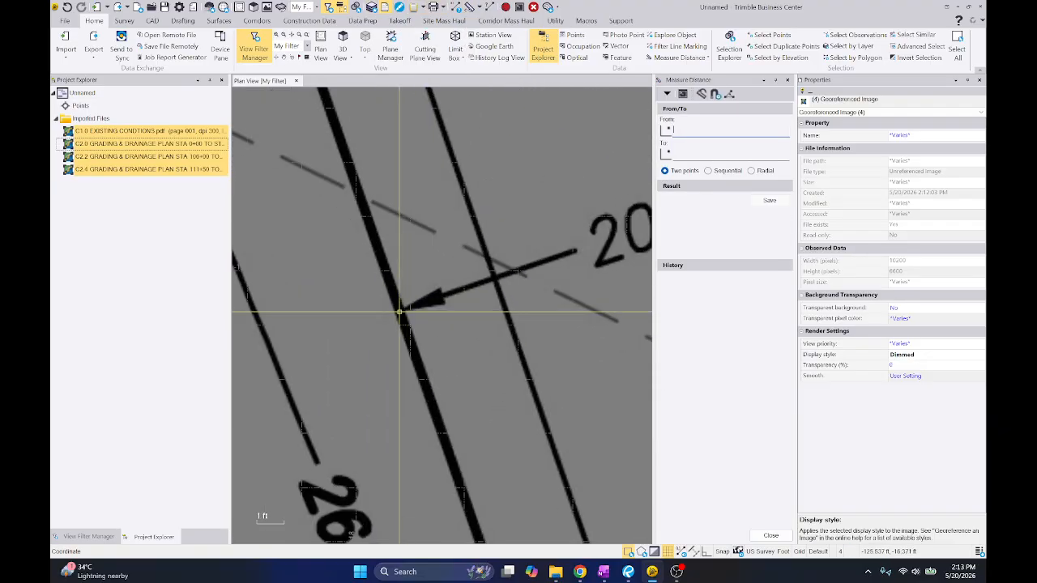
pyautogui.click(400, 308)
pyautogui.scroll(-3, 402, 309)
pyautogui.scroll(4, 567, 308)
pyautogui.click(624, 232)
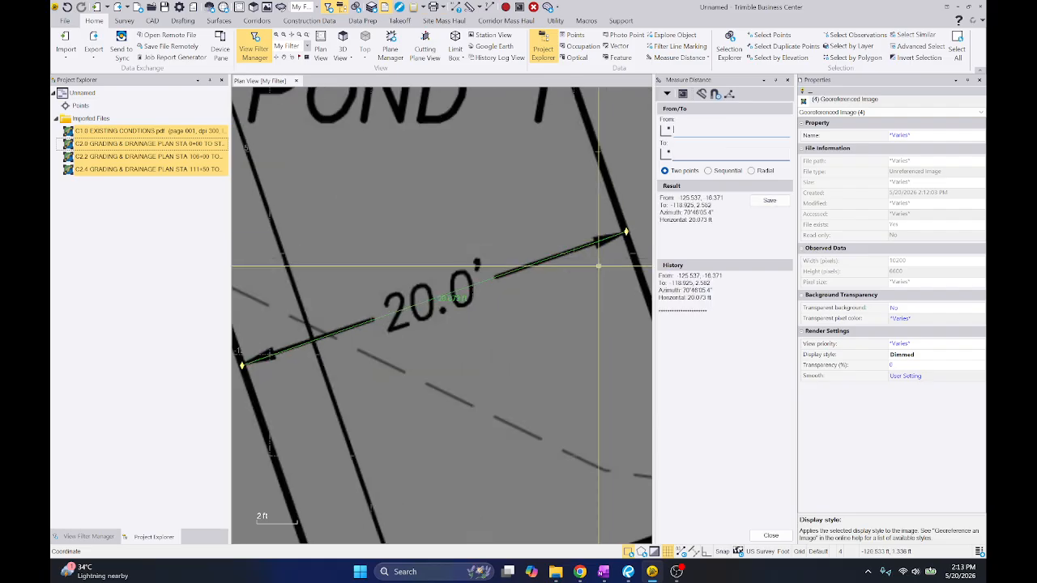
# Measure the Road B centerline from the station 104+00 tick to the next station tick near the 2690 contour
pyautogui.scroll(-4, 482, 273)
pyautogui.scroll(-3, 487, 273)
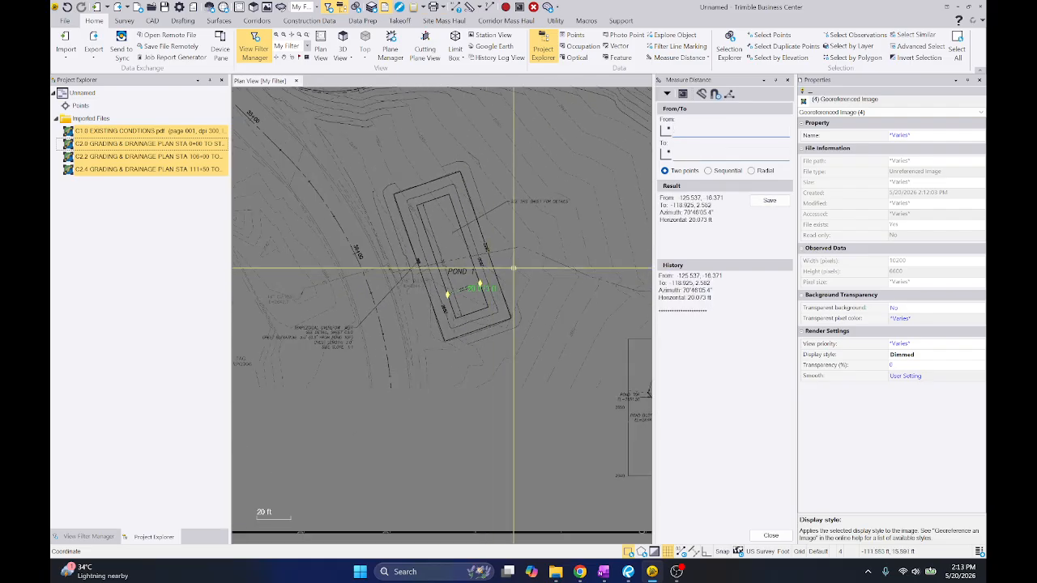
pyautogui.moveTo(626, 237); pyautogui.dragTo(359, 309, button='middle')
pyautogui.scroll(4, 369, 255)
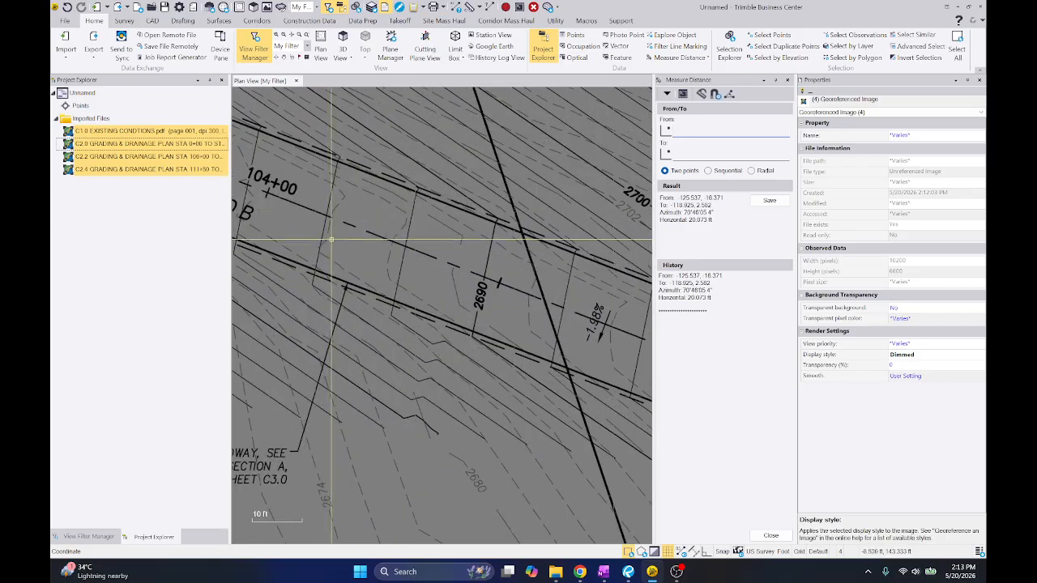
pyautogui.moveTo(354, 245); pyautogui.dragTo(370, 261, button='middle')
pyautogui.scroll(5, 293, 213)
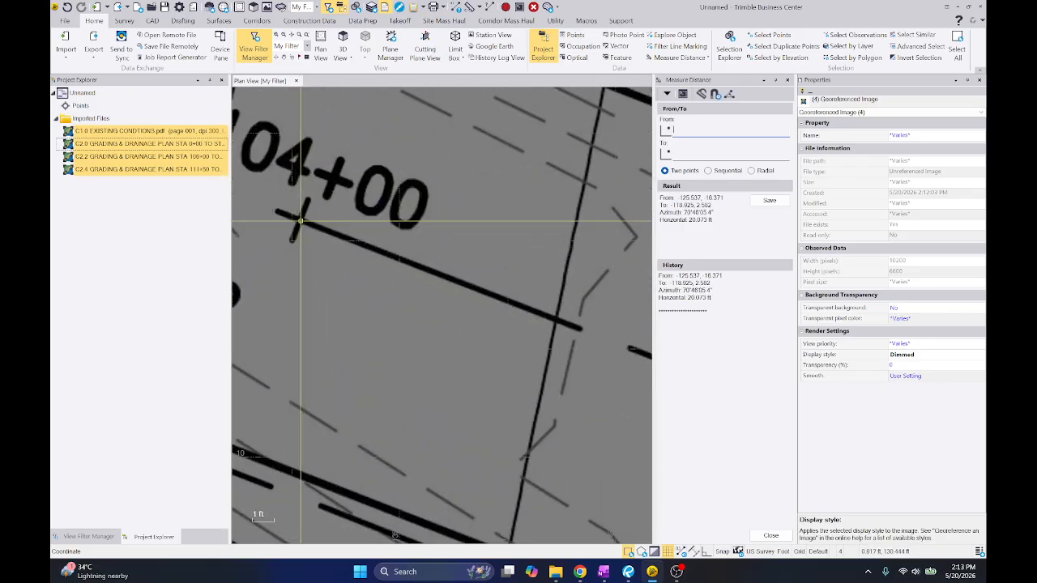
pyautogui.click(296, 219)
pyautogui.scroll(-3, 296, 220)
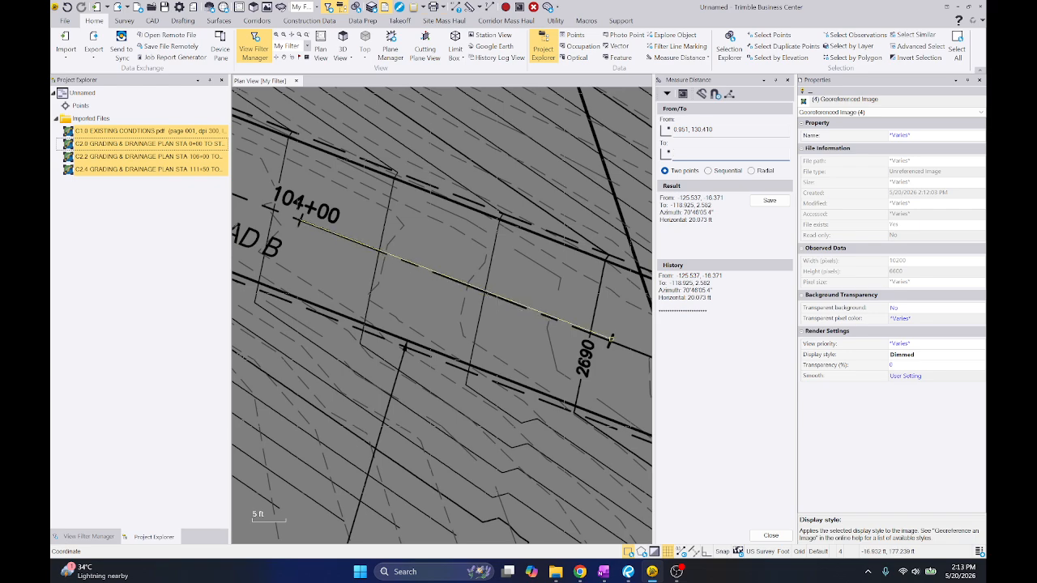
pyautogui.scroll(5, 611, 338)
pyautogui.click(592, 355)
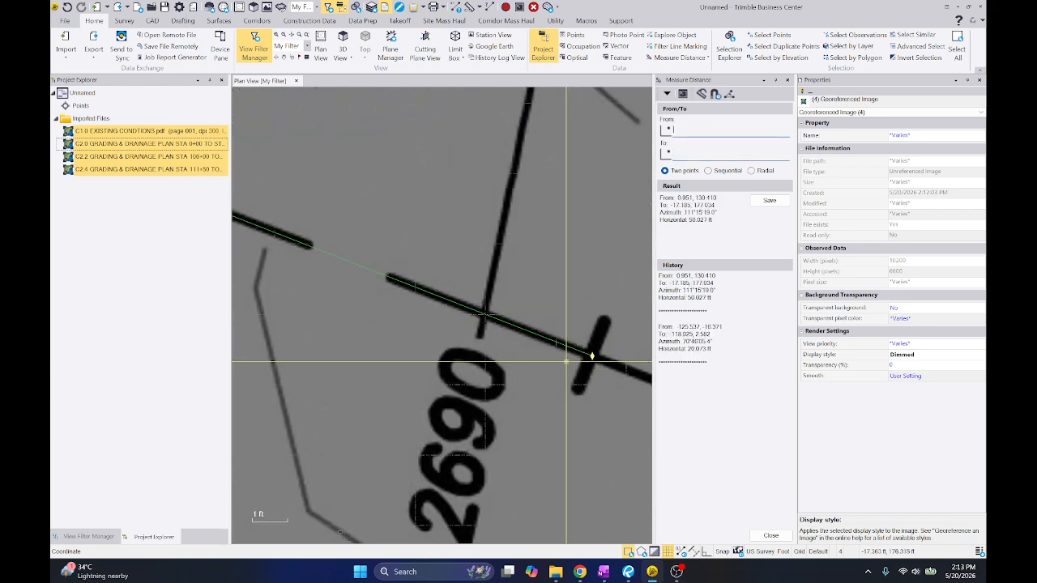
pyautogui.scroll(-5, 592, 355)
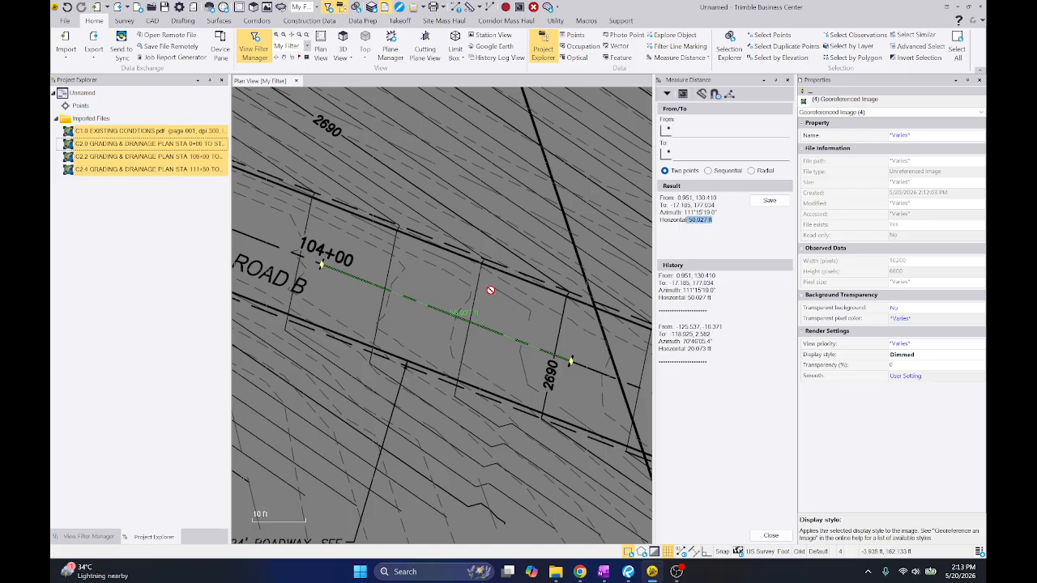
# Close the distance measurement and import the C2.0 sheet's vector PDF data, joining dashed lines, discarding raw data and preserving native PDF layers
pyautogui.rightClick(400, 211)
pyautogui.click(445, 234)
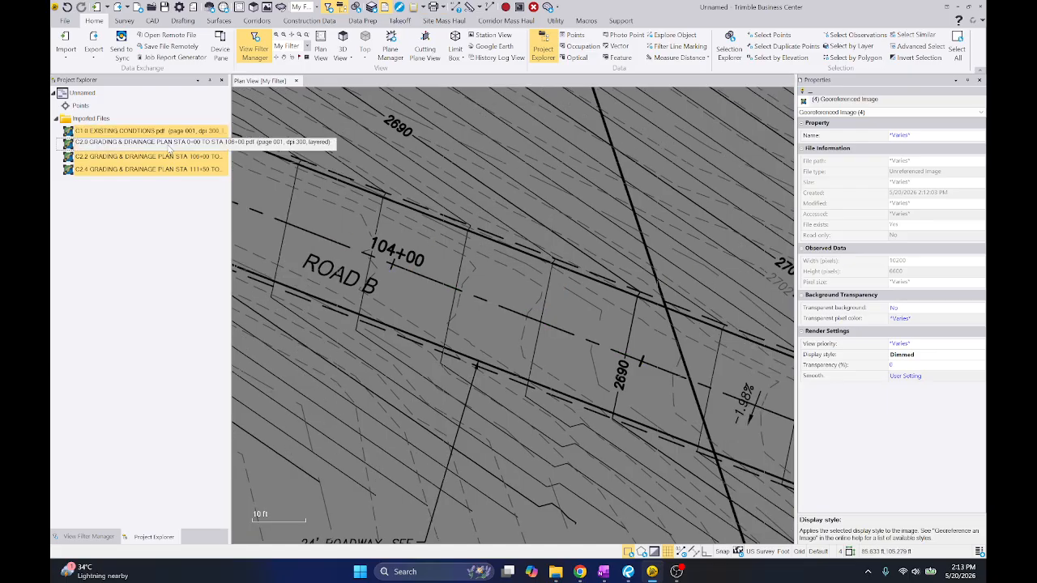
pyautogui.rightClick(169, 144)
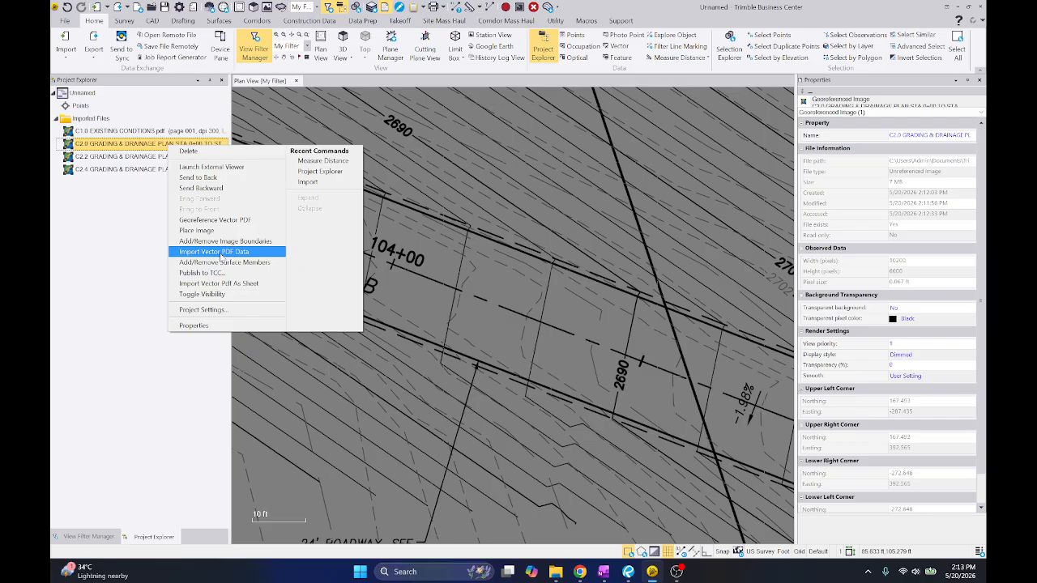
pyautogui.click(220, 253)
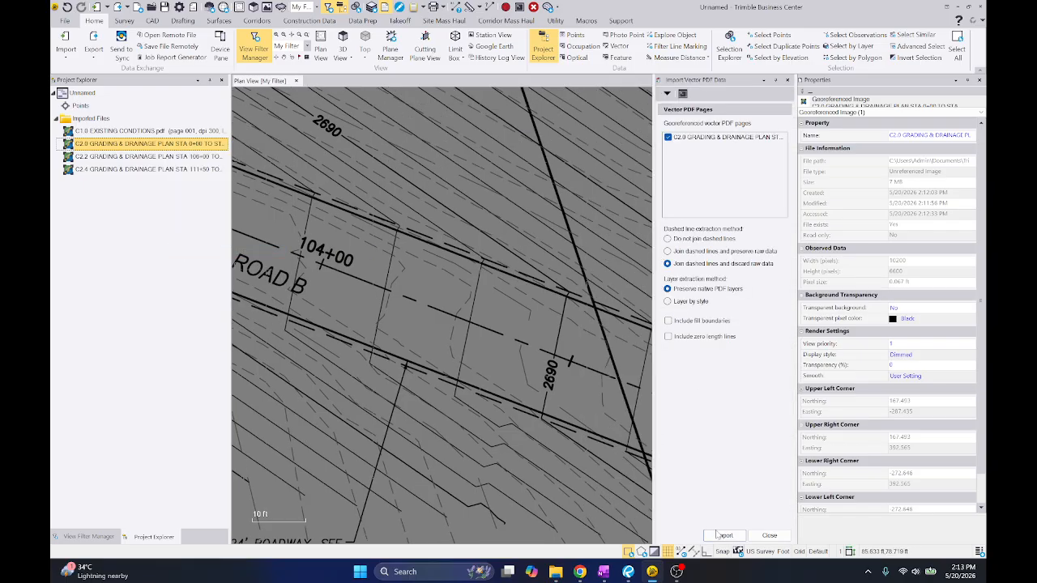
pyautogui.click(721, 535)
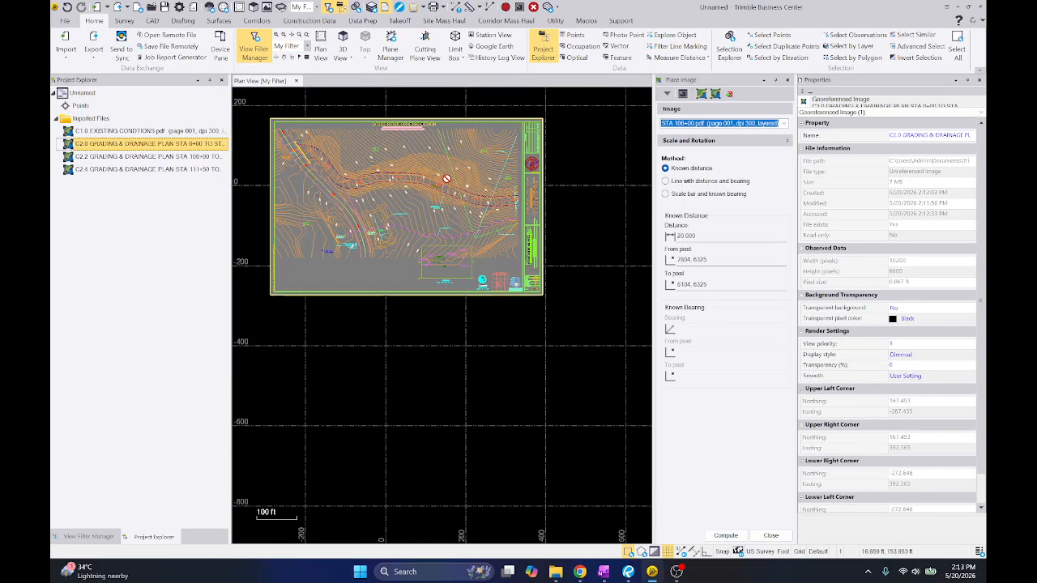
pyautogui.rightClick(447, 147)
pyautogui.click(490, 181)
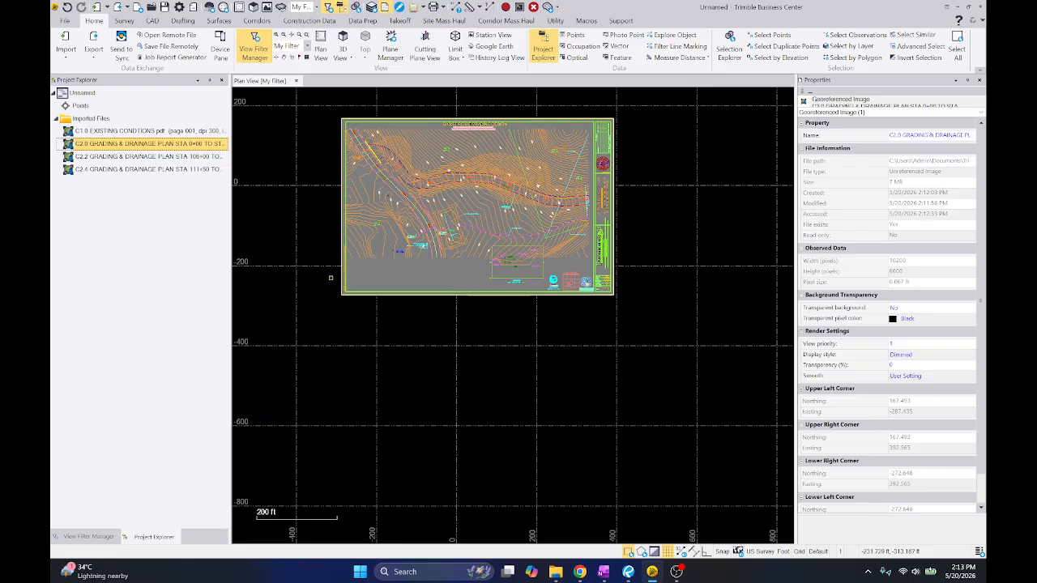
# Delete the imported text and border linework along the left edge of the C2.0 sheet
pyautogui.moveTo(330, 278); pyautogui.dragTo(344, 270)
pyautogui.scroll(3, 343, 270)
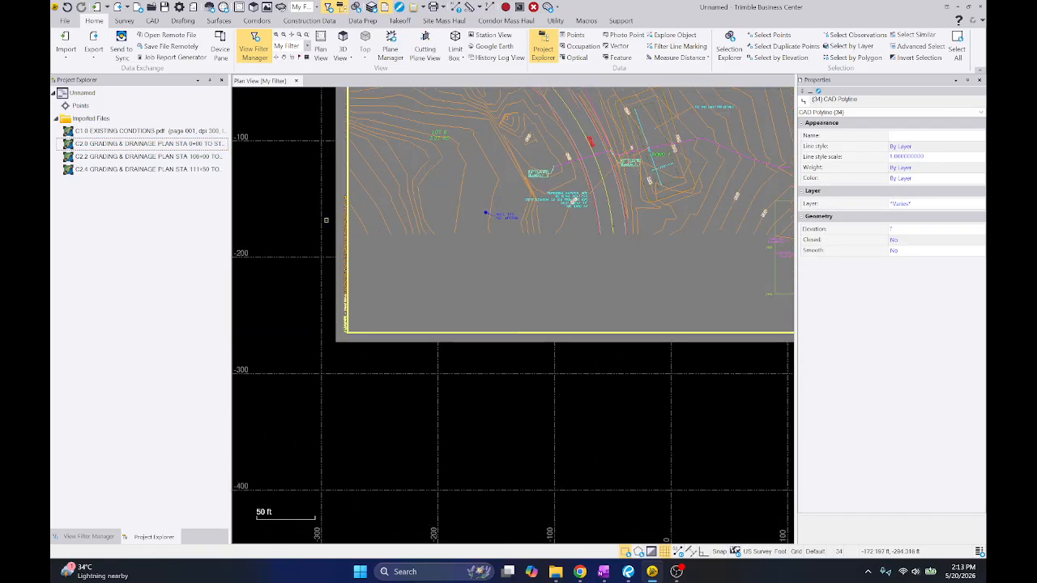
pyautogui.moveTo(318, 186)
pyautogui.mouseDown()
pyautogui.moveTo(371, 284)
pyautogui.moveTo(365, 305)
pyautogui.mouseUp()
pyautogui.rightClick(375, 280)
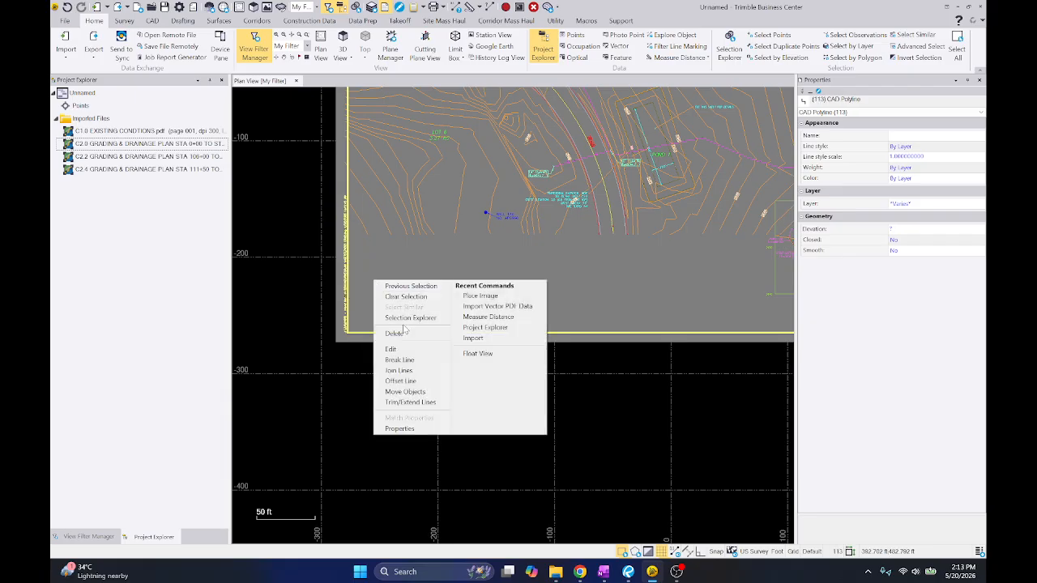
pyautogui.click(394, 333)
pyautogui.rightClick(374, 301)
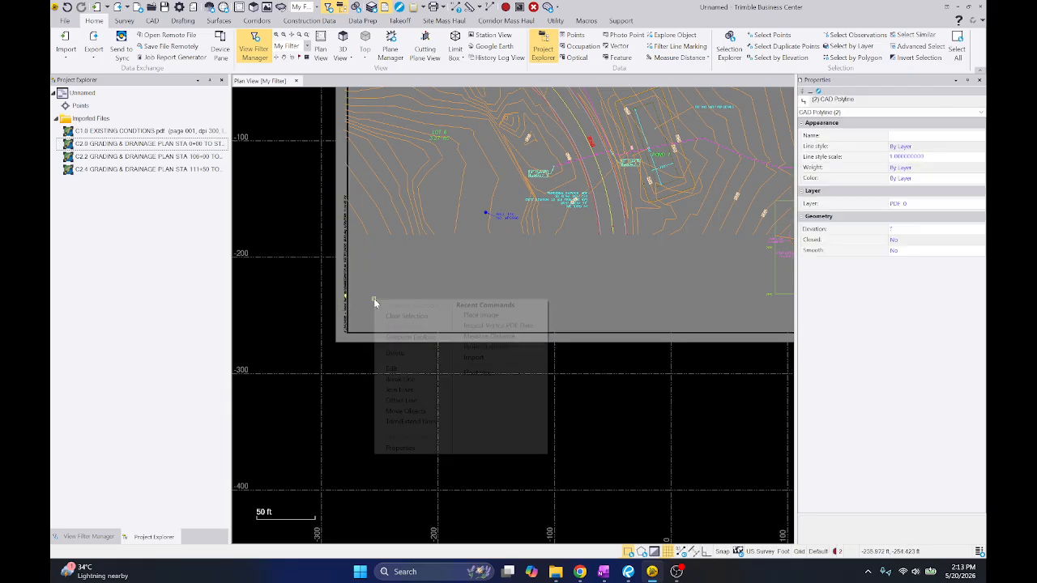
pyautogui.click(412, 350)
pyautogui.scroll(-5, 411, 342)
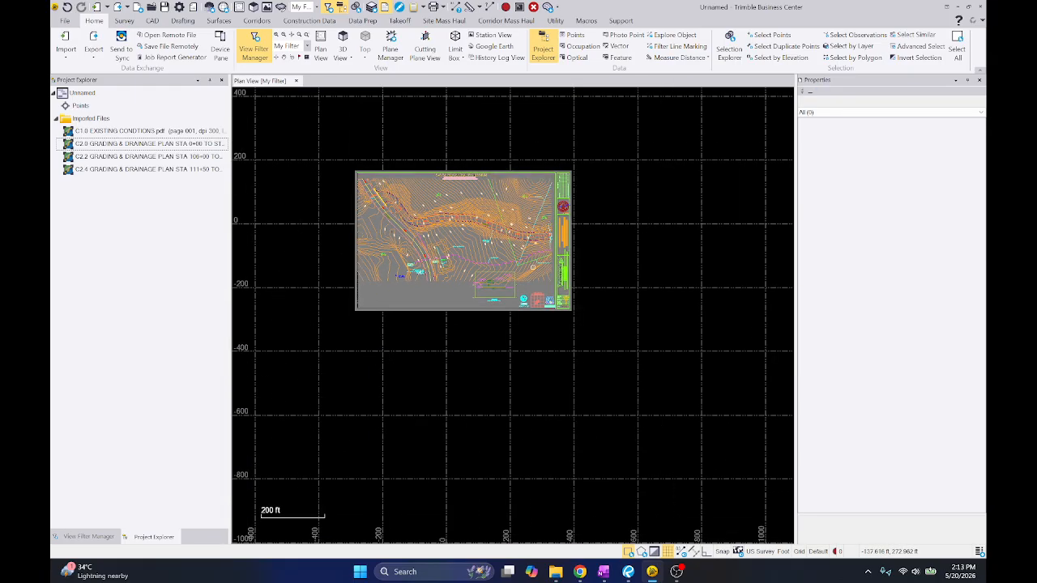
# Delete the imported linework of the north arrow, area location map, 811 logo and lower title block on the C2.0 sheet
pyautogui.scroll(4, 533, 267)
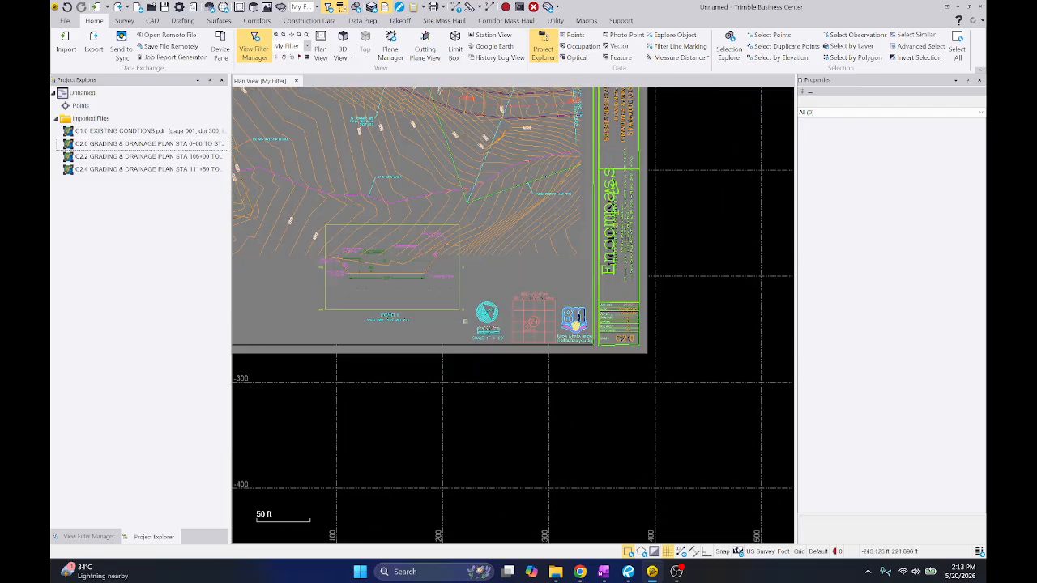
pyautogui.moveTo(305, 288)
pyautogui.mouseDown()
pyautogui.moveTo(634, 346)
pyautogui.moveTo(687, 376)
pyautogui.mouseUp()
pyautogui.rightClick(667, 257)
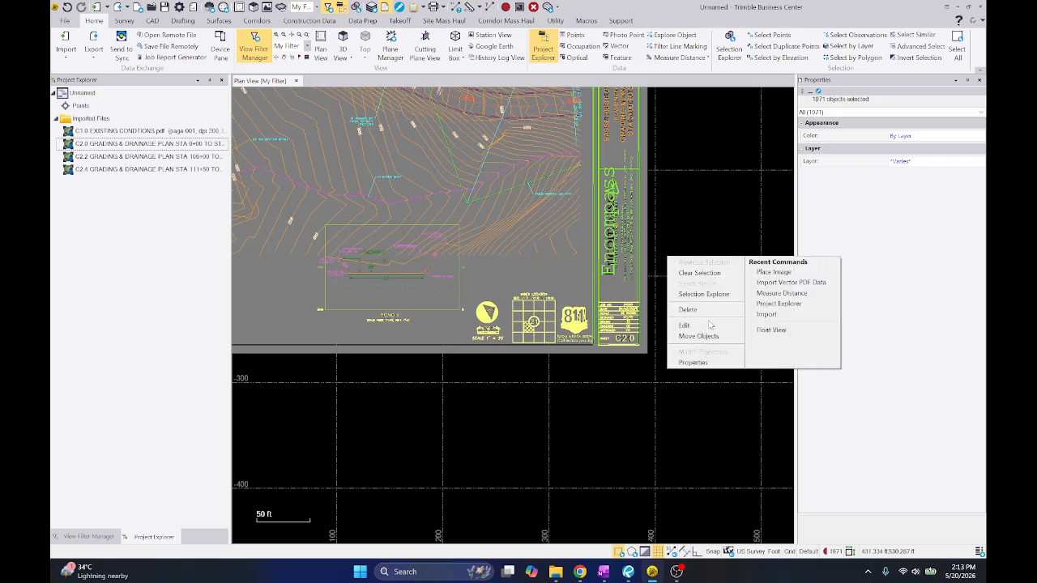
pyautogui.click(712, 313)
pyautogui.scroll(-2, 607, 472)
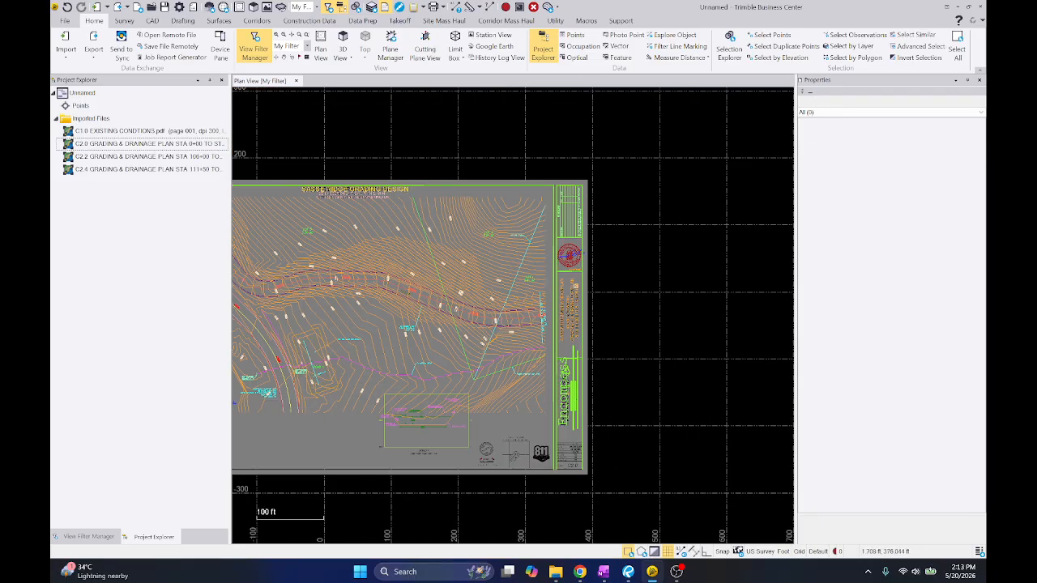
# Delete the remaining imported title block linework along the right edge of the C2.0 sheet
pyautogui.moveTo(552, 179); pyautogui.dragTo(663, 457)
pyautogui.rightClick(644, 267)
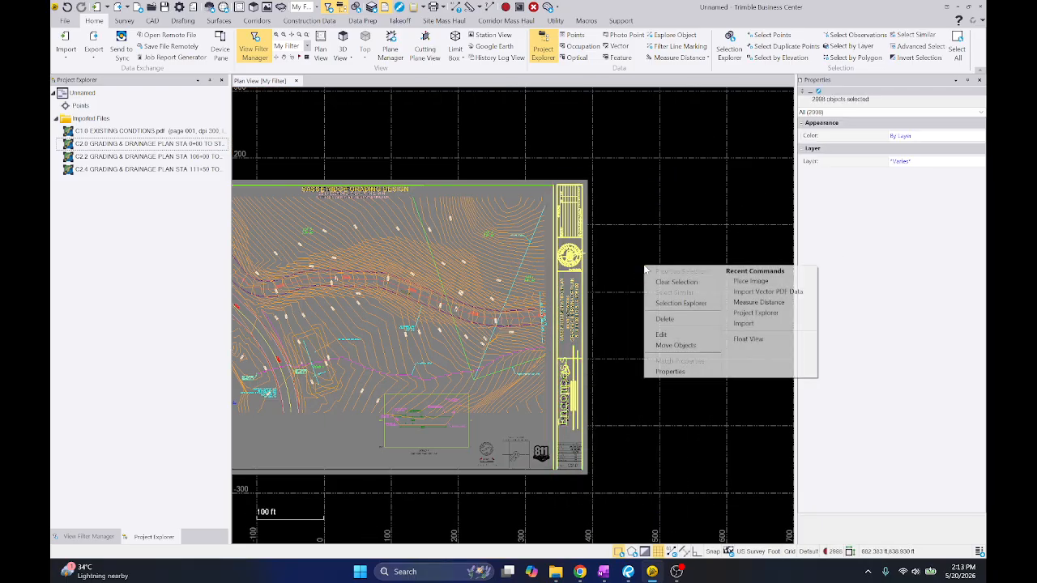
pyautogui.click(676, 329)
pyautogui.scroll(2, 284, 181)
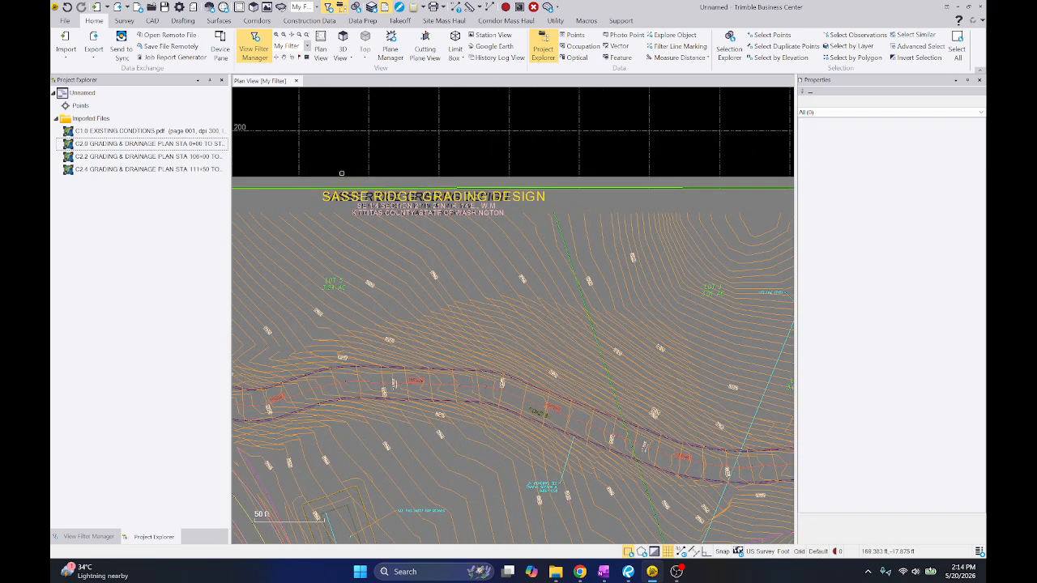
# Delete the imported SASSE RIDGE GRADING DESIGN title text and the border lines along the sheet's top edge
pyautogui.moveTo(516, 229); pyautogui.dragTo(580, 222)
pyautogui.rightClick(583, 196)
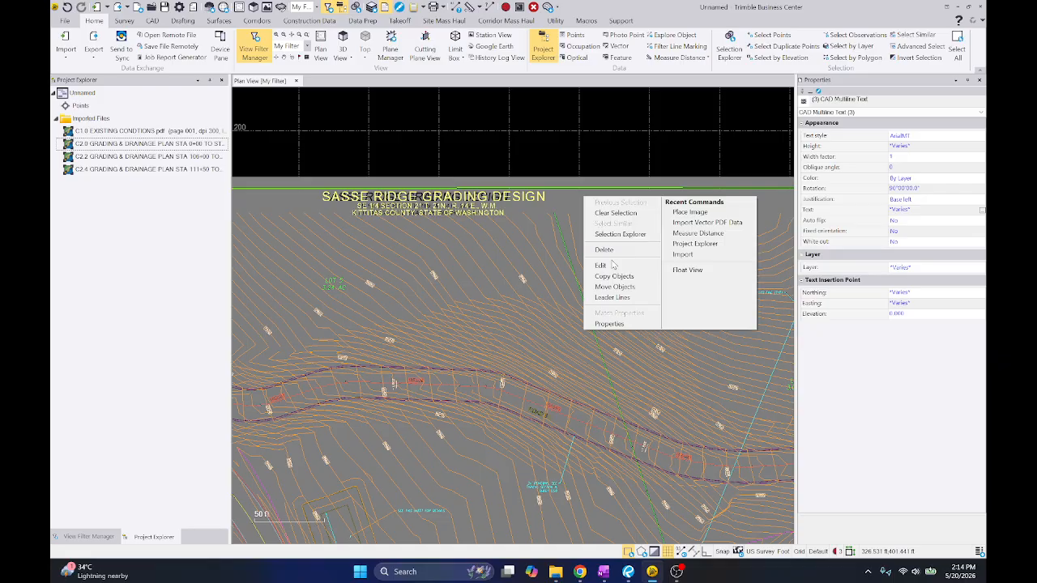
pyautogui.click(620, 251)
pyautogui.moveTo(639, 194); pyautogui.dragTo(624, 163)
pyautogui.rightClick(623, 162)
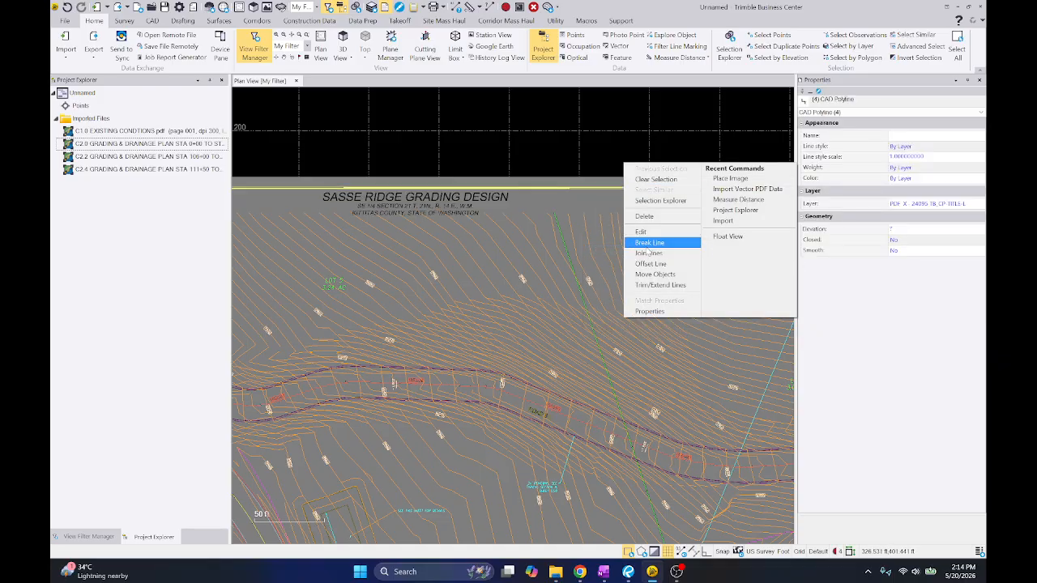
pyautogui.click(644, 217)
pyautogui.scroll(-5, 635, 194)
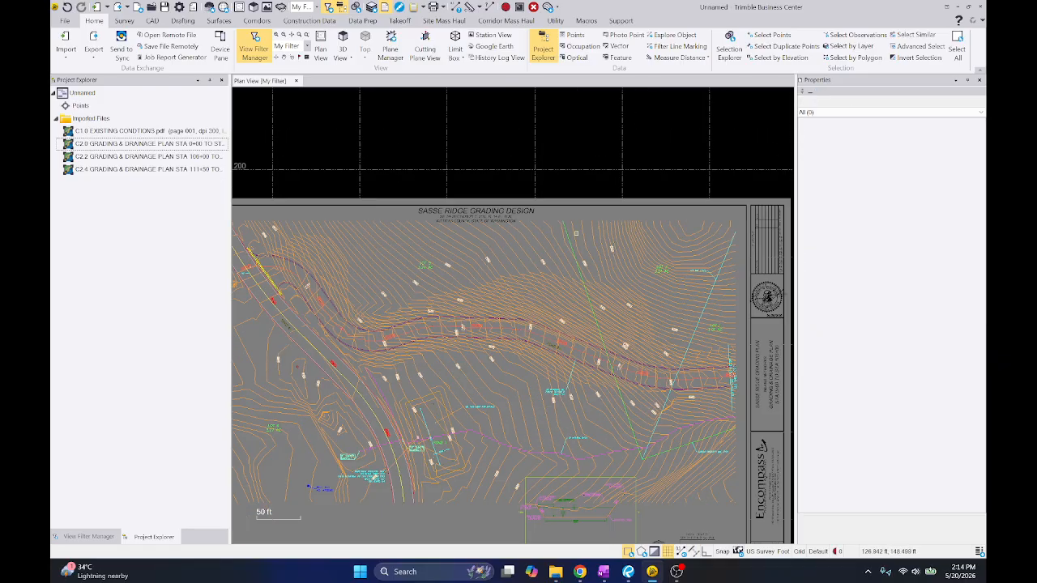
# View the contour lines' layer PDF 0 in isolation, and show all layers again
pyautogui.scroll(1, 498, 210)
pyautogui.click(483, 208)
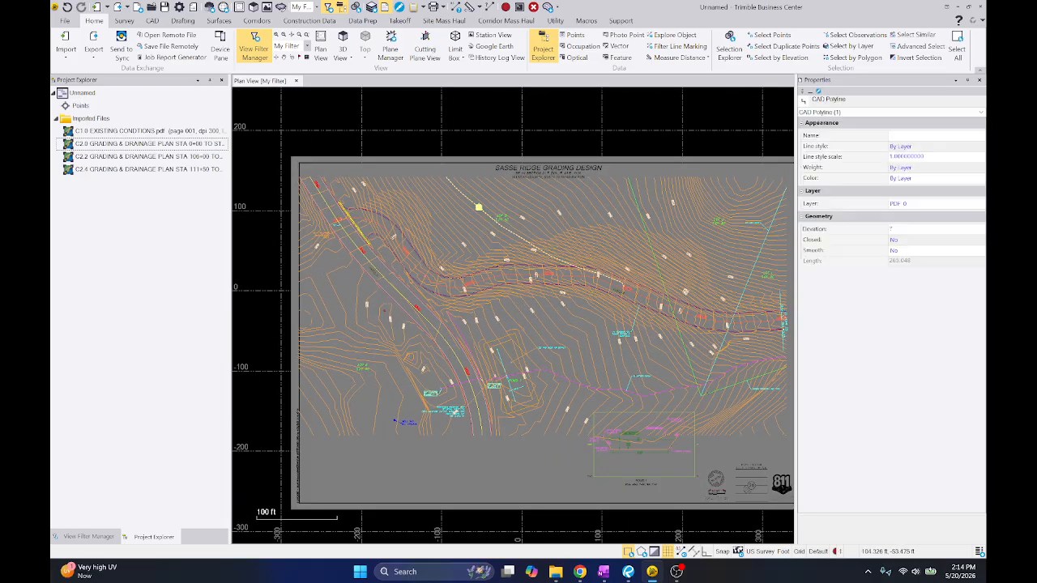
pyautogui.click(88, 536)
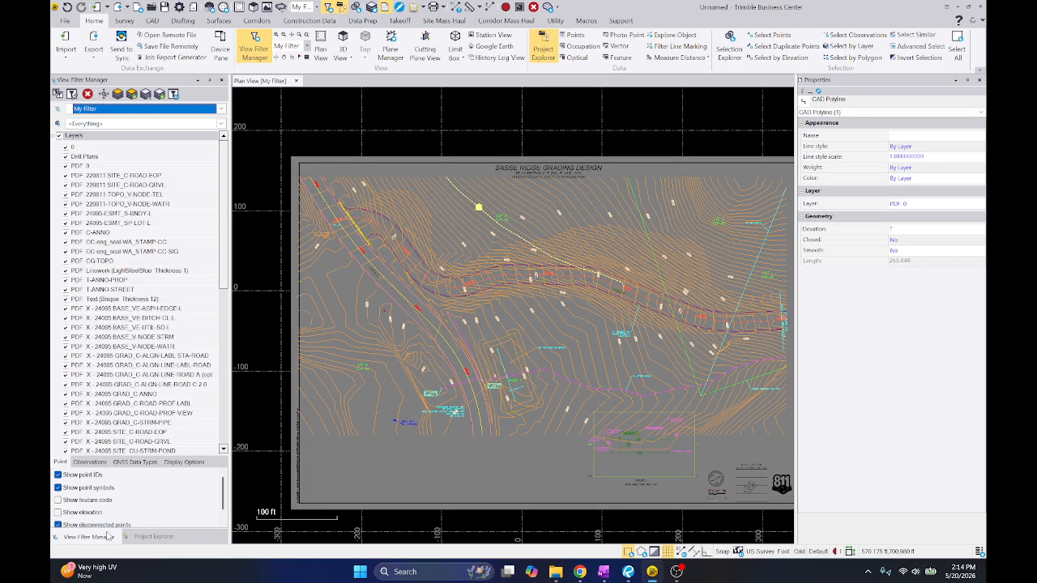
pyautogui.click(65, 165)
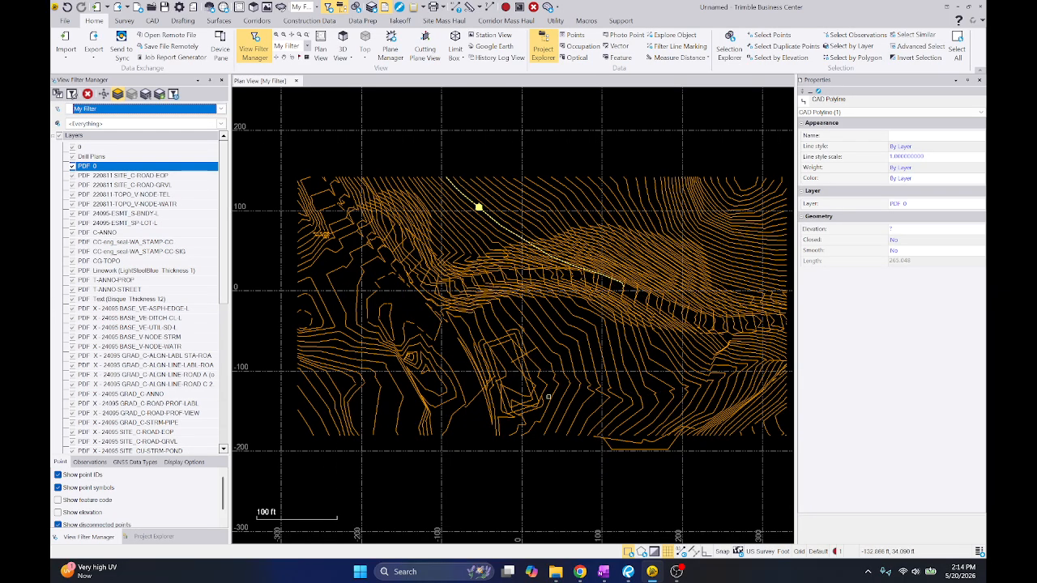
pyautogui.scroll(-2, 435, 348)
pyautogui.press('Escape')
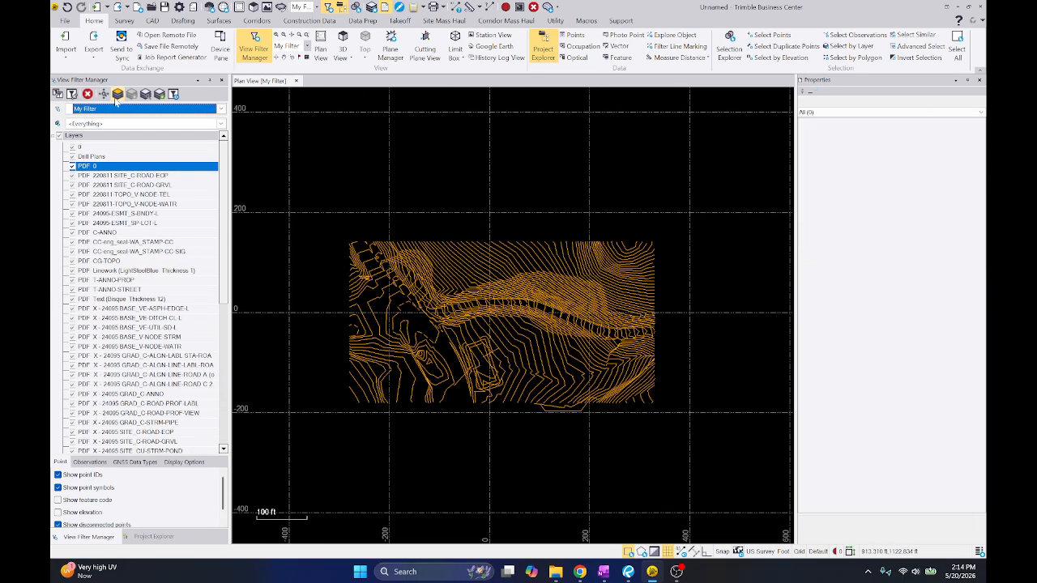
pyautogui.click(117, 94)
# Select a contour line south of Road B and inspect it against the whole sheet
pyautogui.scroll(5, 579, 277)
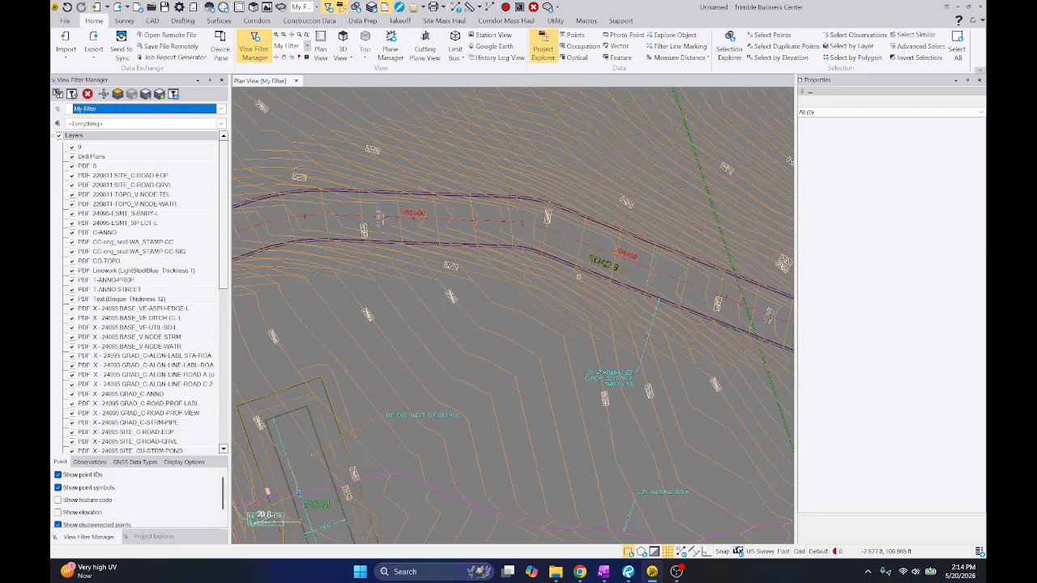
pyautogui.click(546, 312)
pyautogui.scroll(-10, 546, 312)
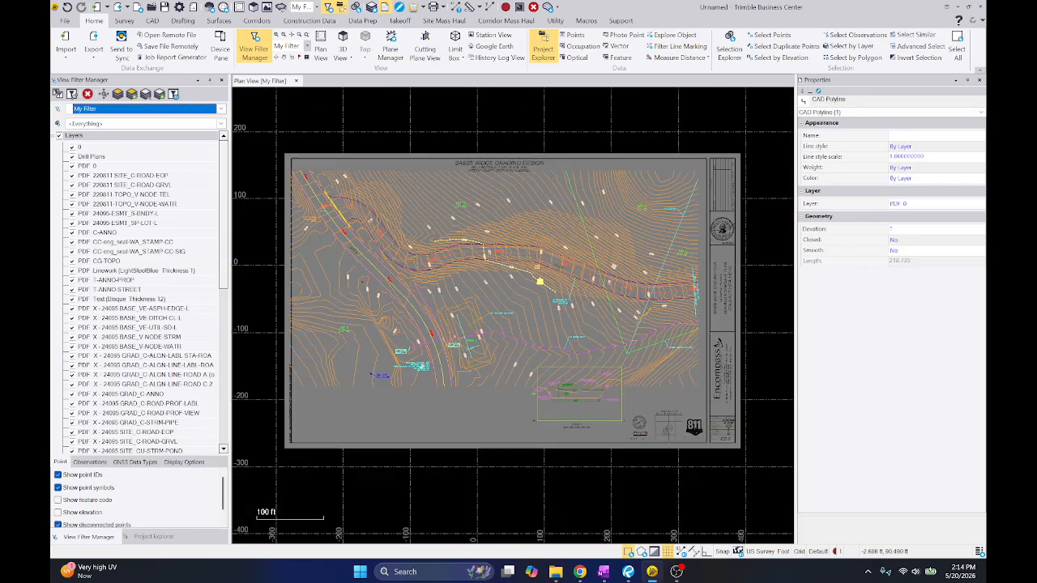
pyautogui.scroll(3, 533, 256)
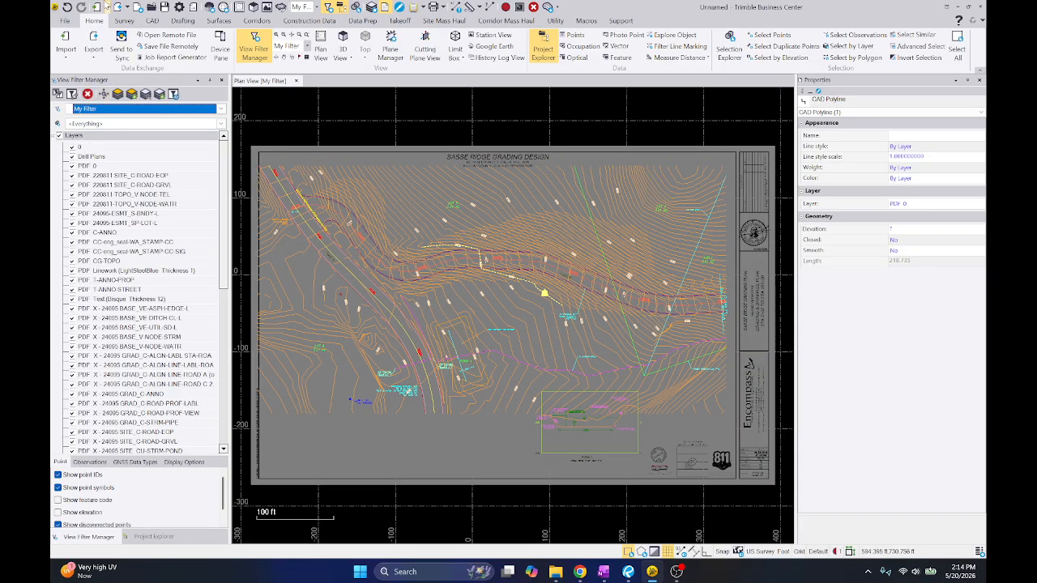
# Undo the linework deletions and the vector PDF import of the C2.0 sheet
pyautogui.click(70, 9)
pyautogui.click(70, 8)
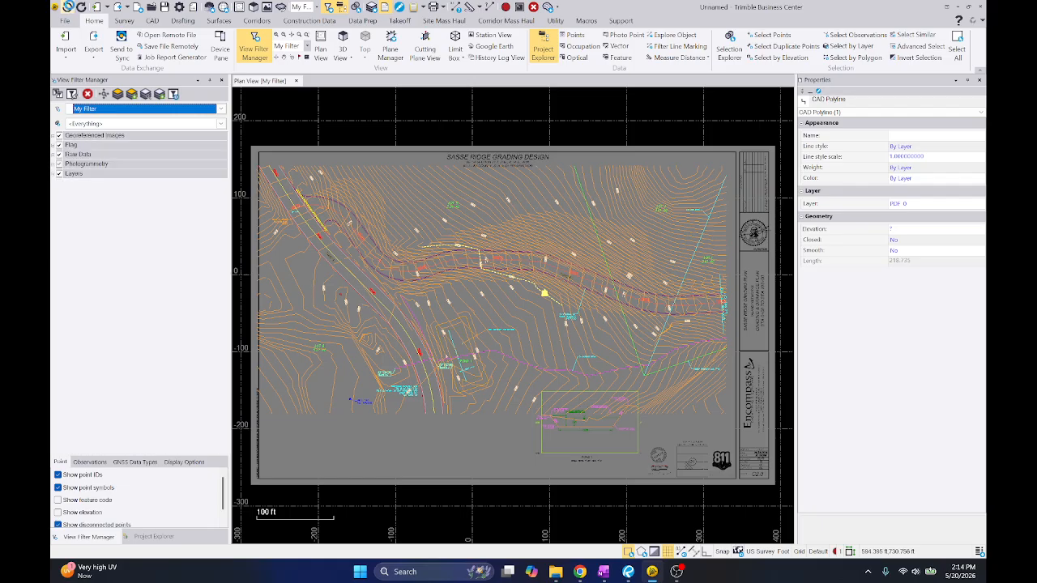
pyautogui.click(70, 9)
pyautogui.click(71, 9)
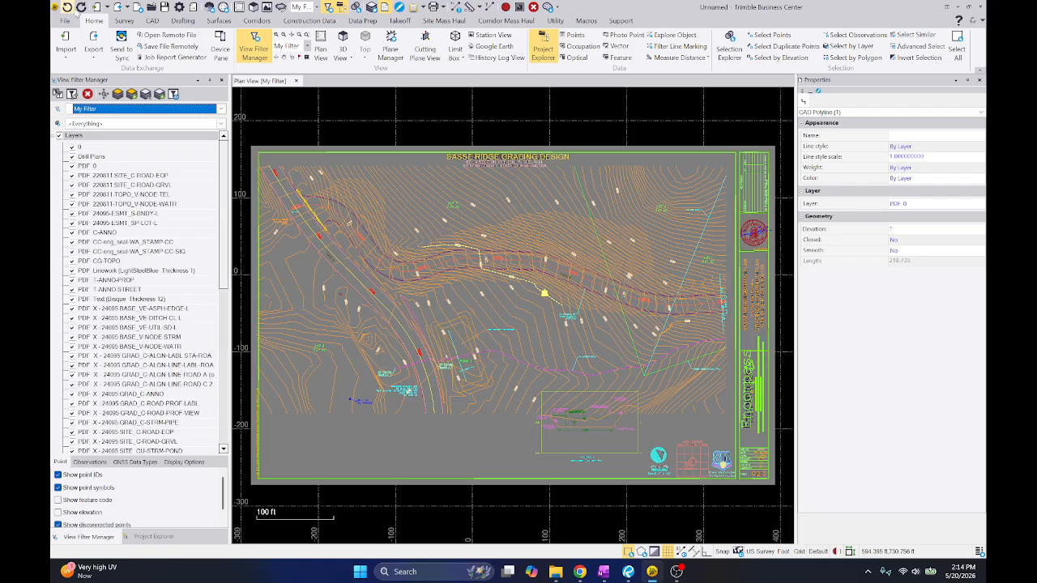
pyautogui.click(69, 10)
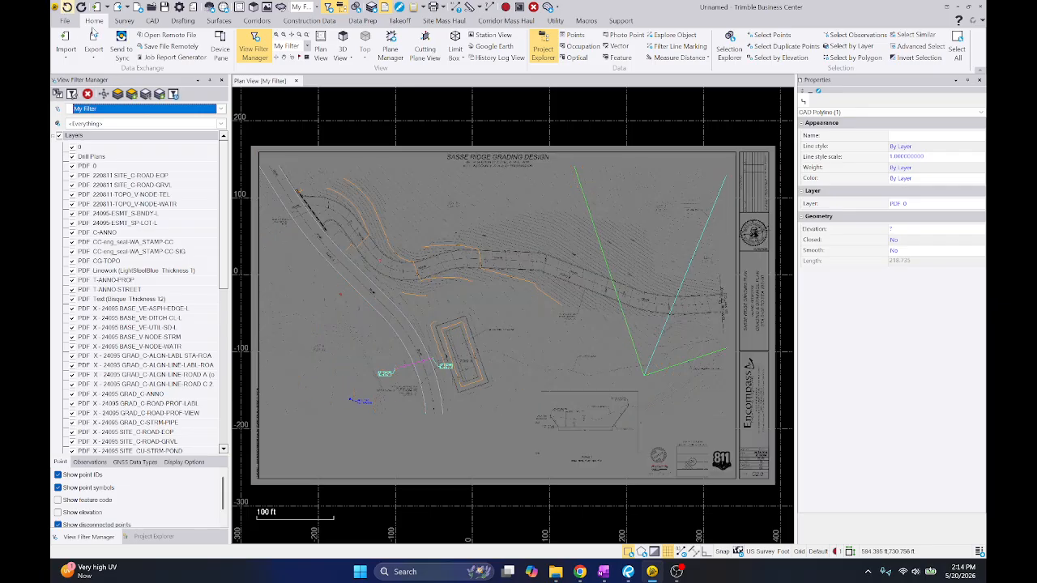
# Measure the 20.0' dimension across Pond 1 again between its two arrow tips
pyautogui.scroll(5, 619, 306)
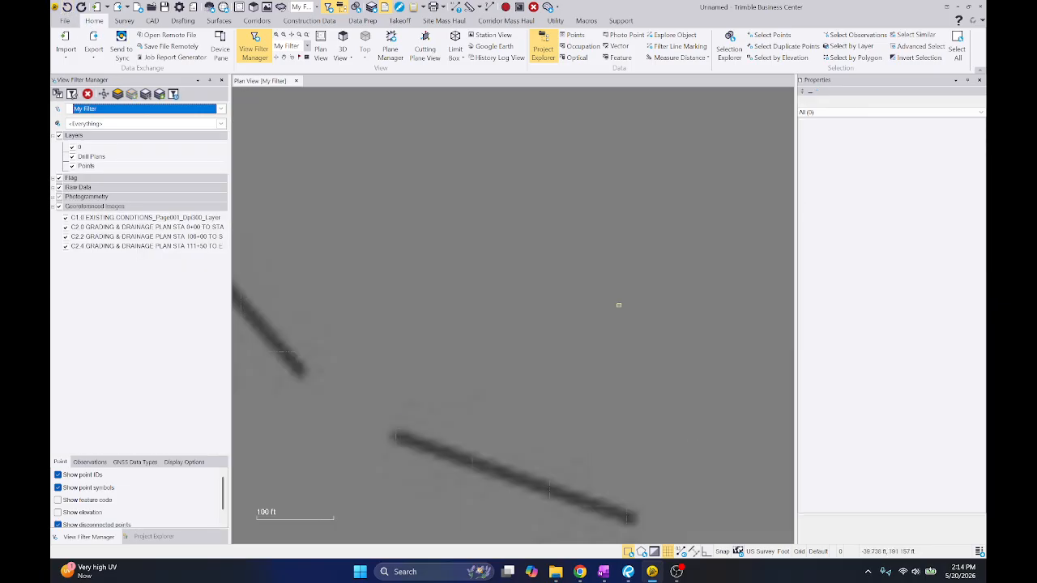
pyautogui.scroll(-5, 619, 305)
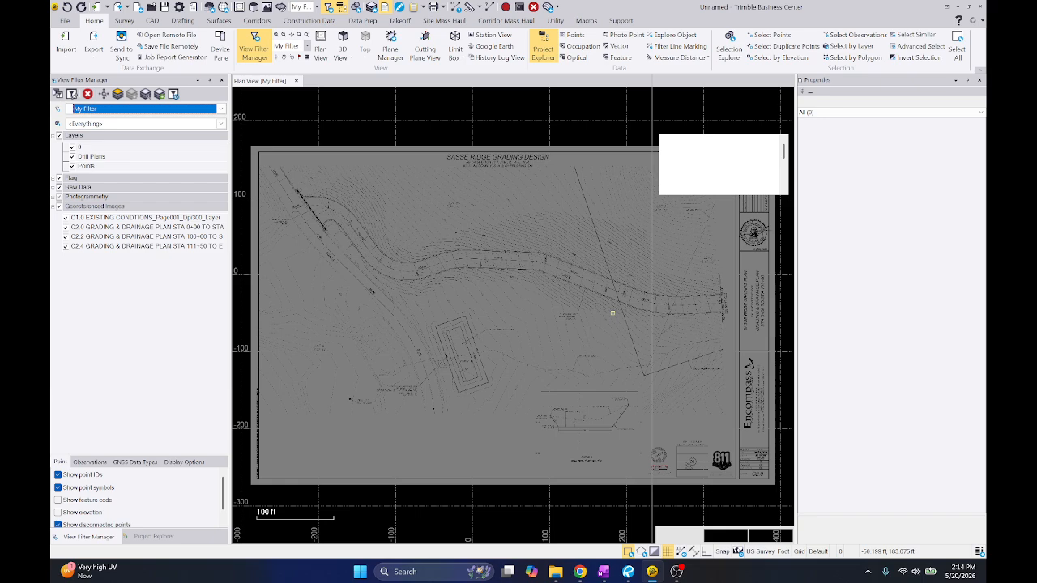
pyautogui.scroll(6, 367, 349)
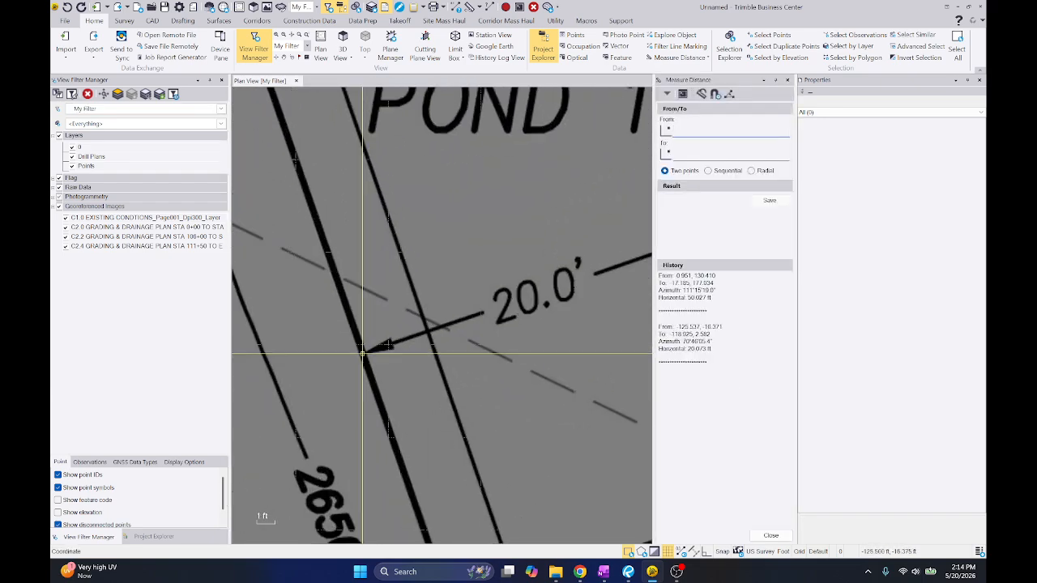
pyautogui.click(363, 354)
pyautogui.moveTo(615, 255); pyautogui.dragTo(416, 317, button='middle')
pyautogui.click(510, 295)
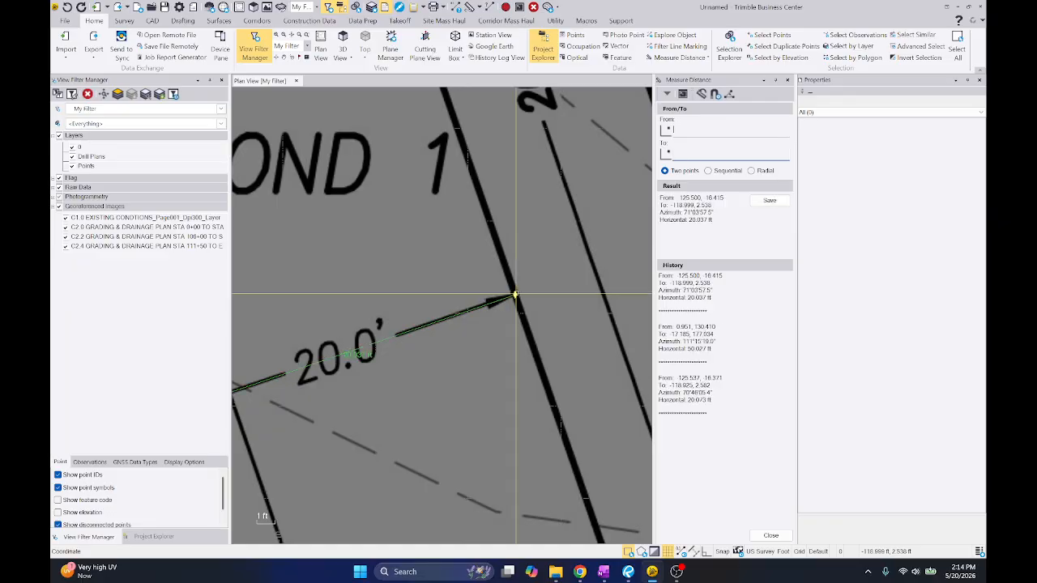
# Measure the distance along the Road B centerline from the 104+00 station tick to the next tick, and close the measurement
pyautogui.scroll(-5, 511, 250)
pyautogui.scroll(-2, 456, 219)
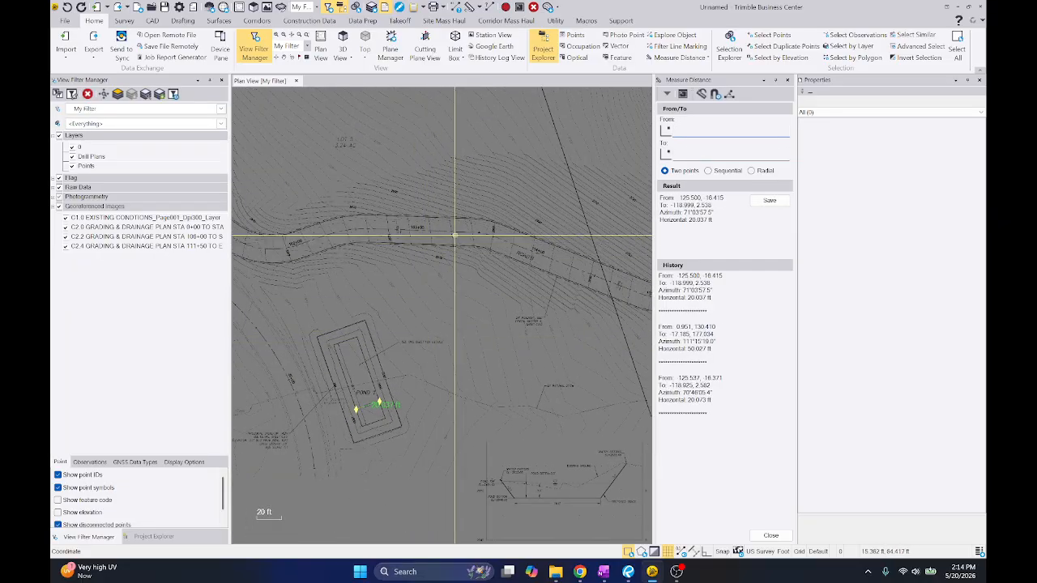
pyautogui.scroll(4, 412, 226)
pyautogui.moveTo(567, 243); pyautogui.dragTo(381, 294, button='middle')
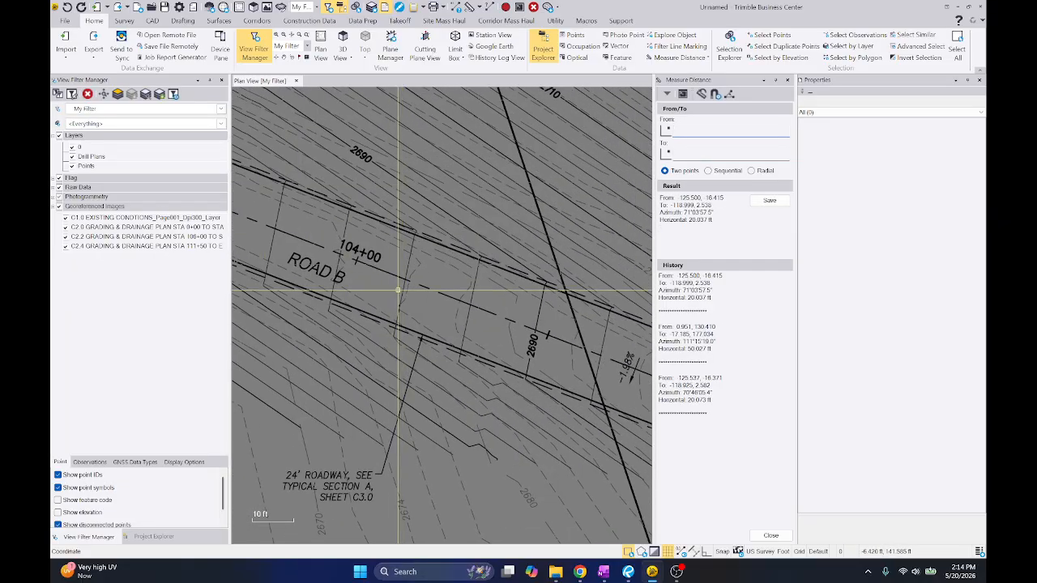
pyautogui.scroll(6, 378, 254)
pyautogui.click(372, 257)
pyautogui.scroll(-5, 371, 257)
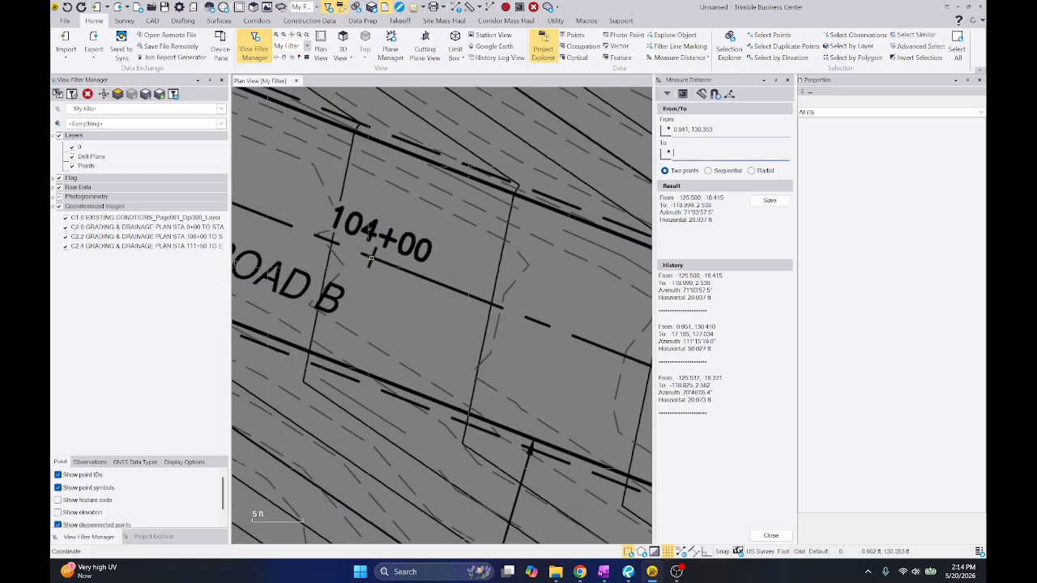
pyautogui.moveTo(453, 316); pyautogui.dragTo(405, 243, button='middle')
pyautogui.scroll(5, 462, 268)
pyautogui.scroll(3, 461, 268)
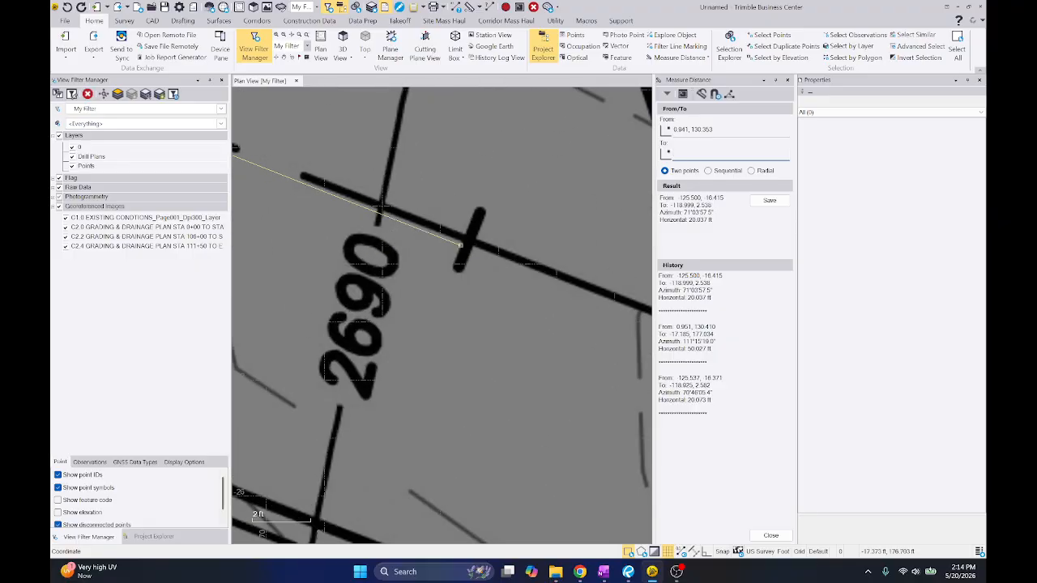
pyautogui.click(468, 240)
pyautogui.scroll(-5, 454, 236)
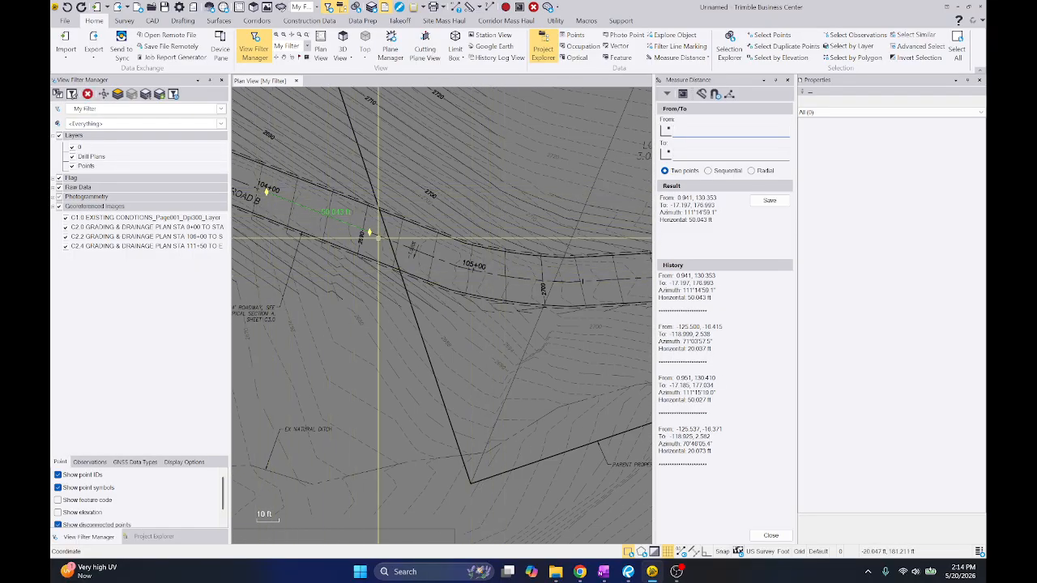
pyautogui.moveTo(355, 233); pyautogui.dragTo(467, 259, button='middle')
pyautogui.rightClick(466, 259)
pyautogui.click(500, 260)
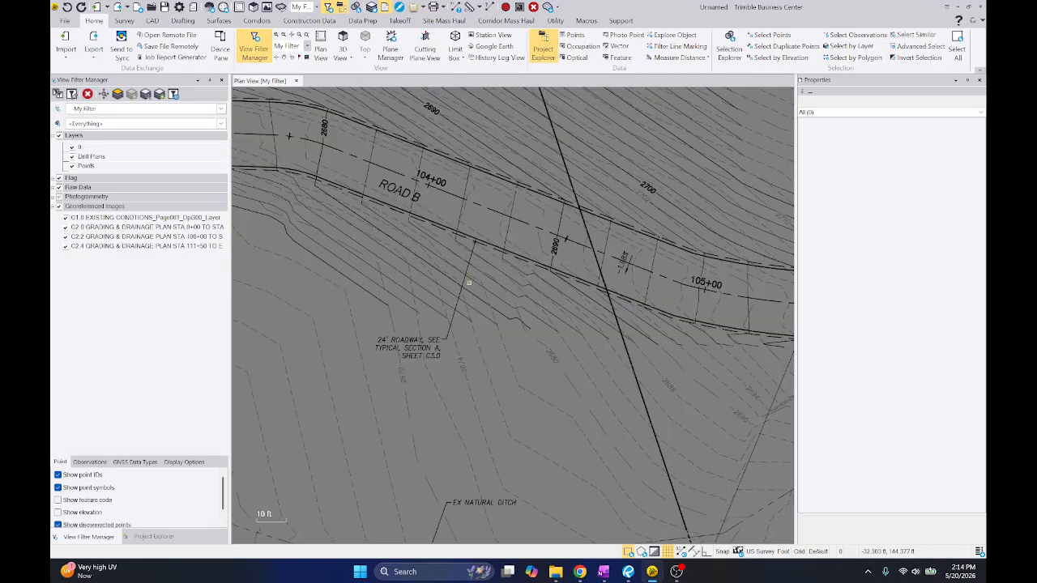
# Import the vector PDF data of sheet C2.0, joining dashed lines with raw data discarded and preserving native PDF layers
pyautogui.scroll(-10, 470, 282)
pyautogui.scroll(4, 423, 290)
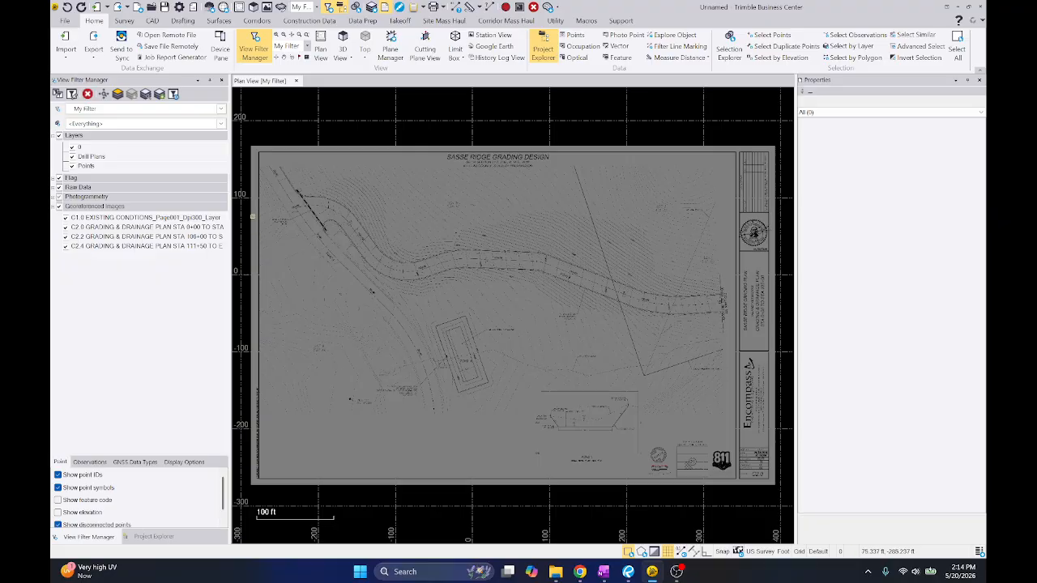
pyautogui.click(154, 537)
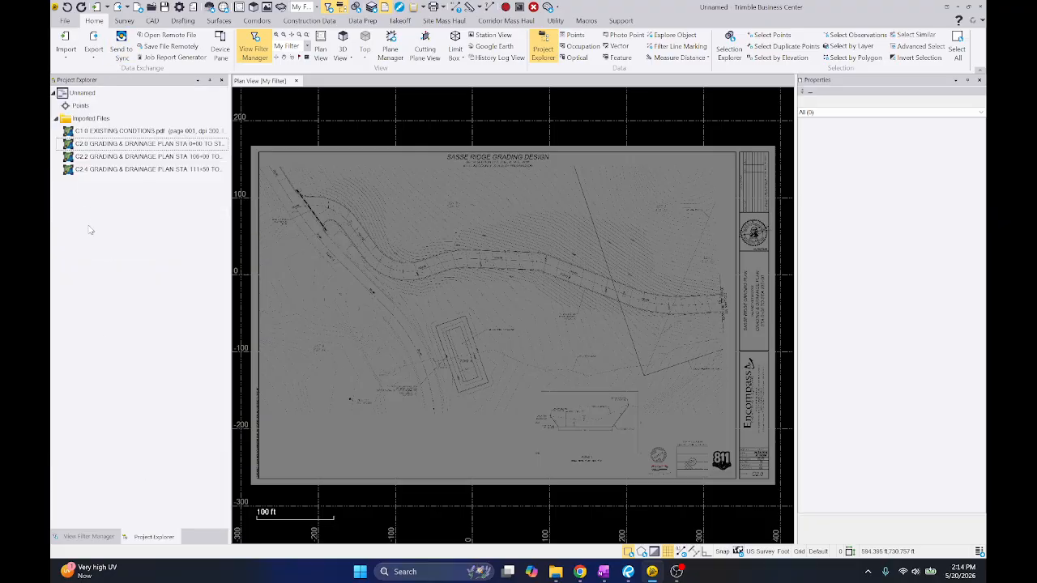
pyautogui.click(113, 143)
pyautogui.rightClick(117, 143)
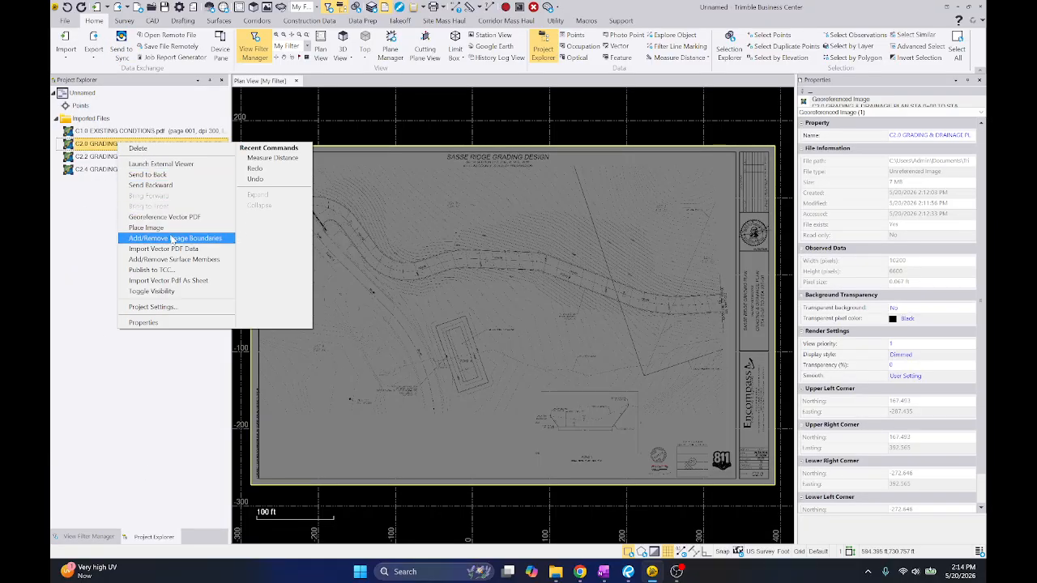
pyautogui.click(178, 249)
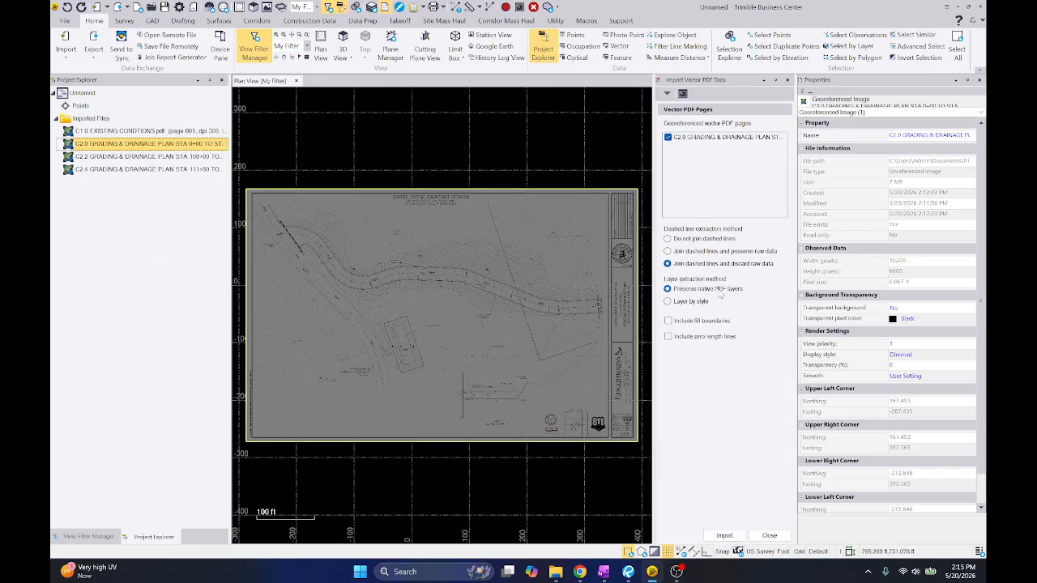
pyautogui.click(724, 535)
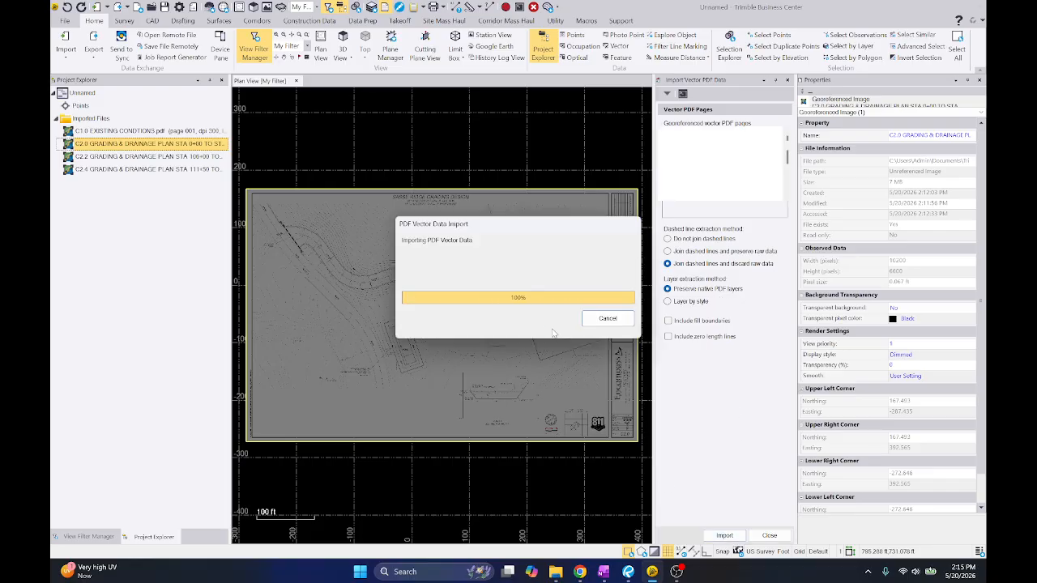
# Delete the imported linework of the title block, the seals beside it and the sheet's bottom border
pyautogui.scroll(-1, 541, 326)
pyautogui.click(522, 314)
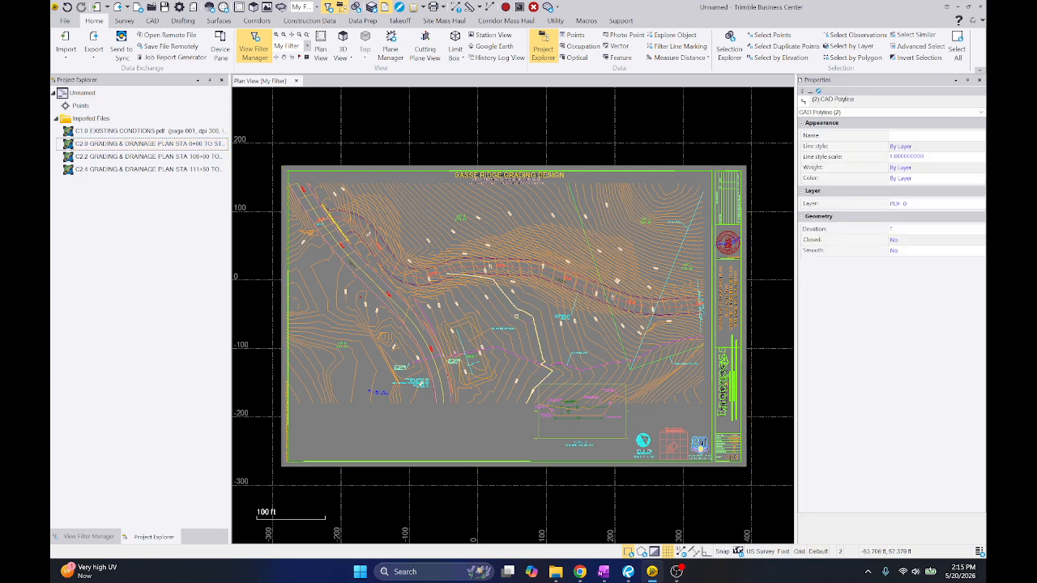
pyautogui.moveTo(740, 158); pyautogui.dragTo(637, 141, button='middle')
pyautogui.moveTo(625, 141)
pyautogui.mouseDown()
pyautogui.moveTo(707, 484)
pyautogui.moveTo(486, 369)
pyautogui.mouseUp()
pyautogui.rightClick(696, 246)
pyautogui.click(717, 300)
pyautogui.scroll(2, 591, 458)
pyautogui.rightClick(486, 369)
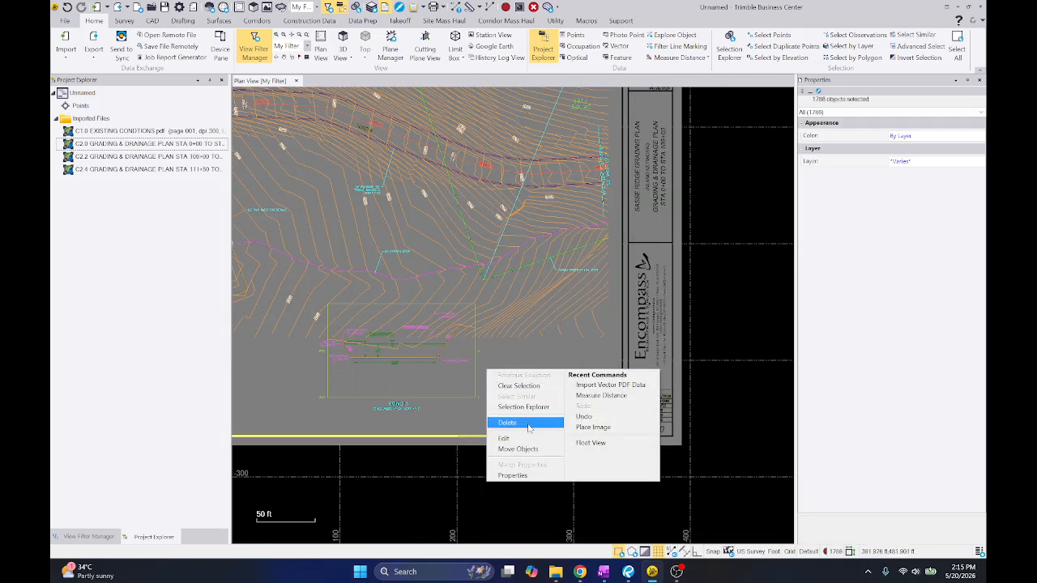
pyautogui.click(527, 426)
# Delete the imported border linework and vertical text along the sheet's west edge
pyautogui.scroll(-4, 754, 377)
pyautogui.scroll(2, 463, 379)
pyautogui.scroll(2, 462, 379)
pyautogui.moveTo(461, 448); pyautogui.dragTo(423, 293)
pyautogui.rightClick(485, 323)
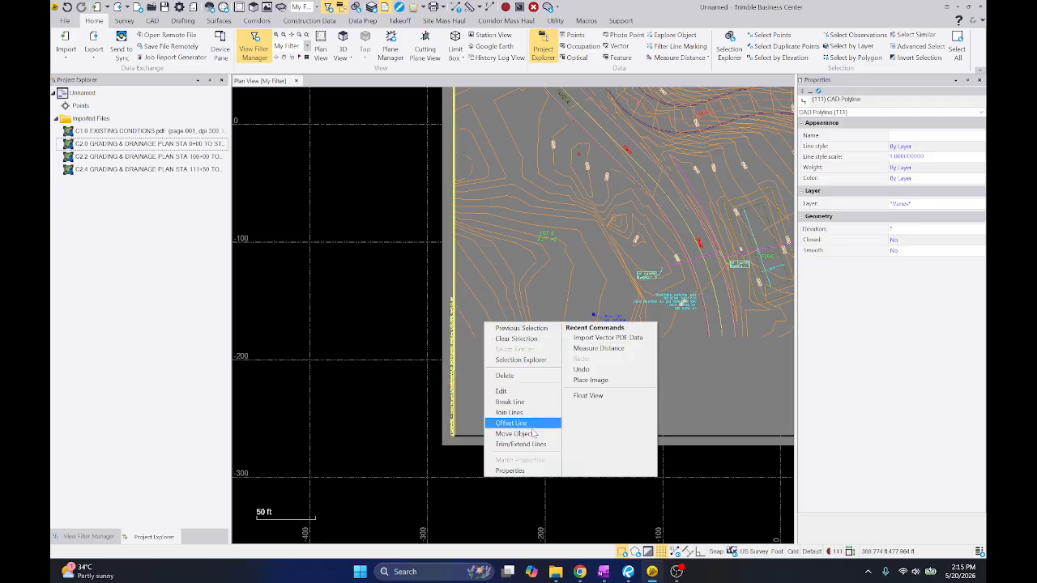
pyautogui.click(535, 377)
pyautogui.scroll(-2, 567, 341)
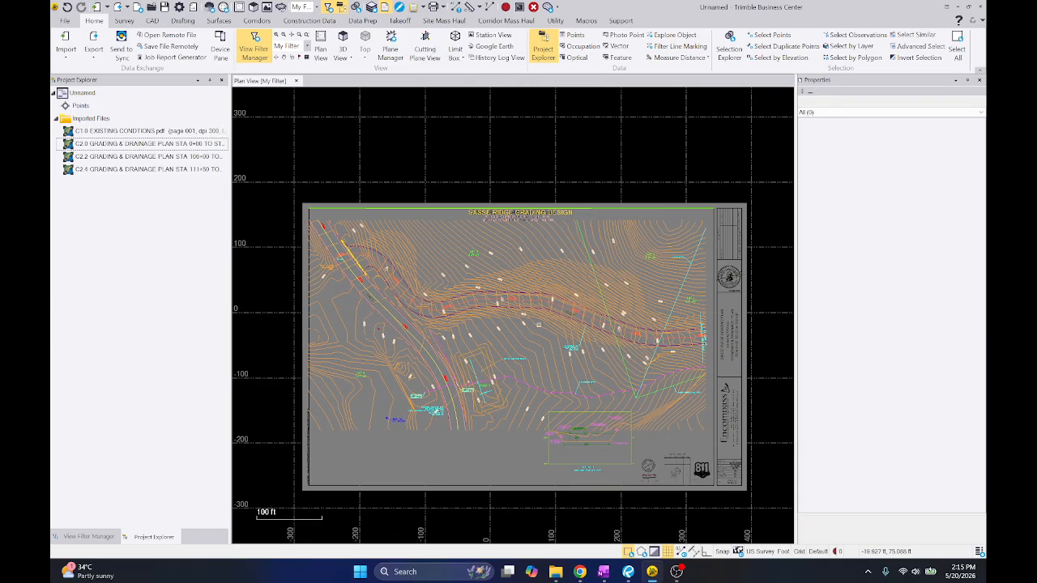
# Select the Road B centerline polyline and display only its layer
pyautogui.scroll(5, 605, 262)
pyautogui.scroll(2, 679, 223)
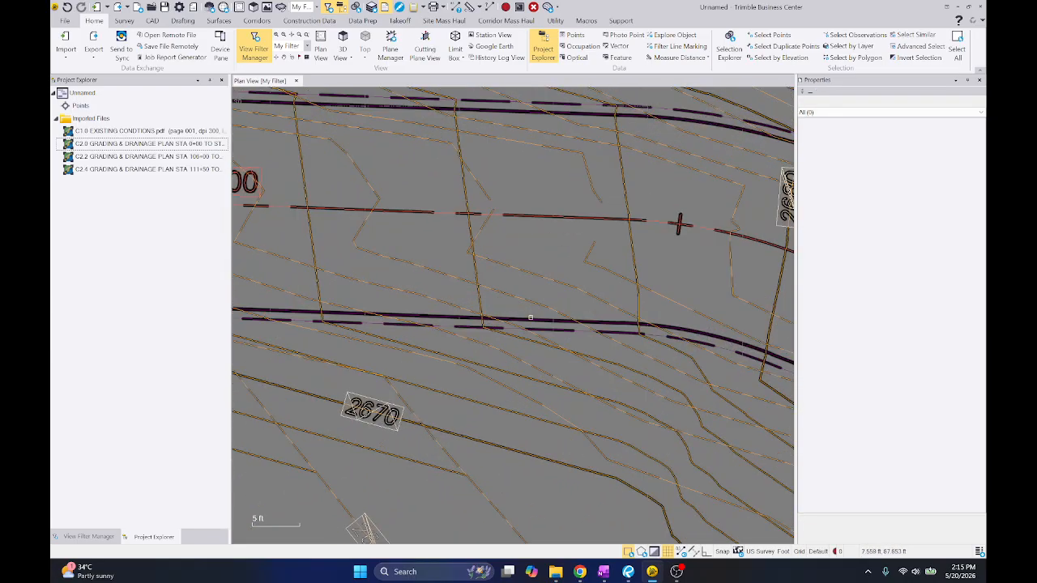
pyautogui.click(561, 215)
pyautogui.scroll(-7, 368, 147)
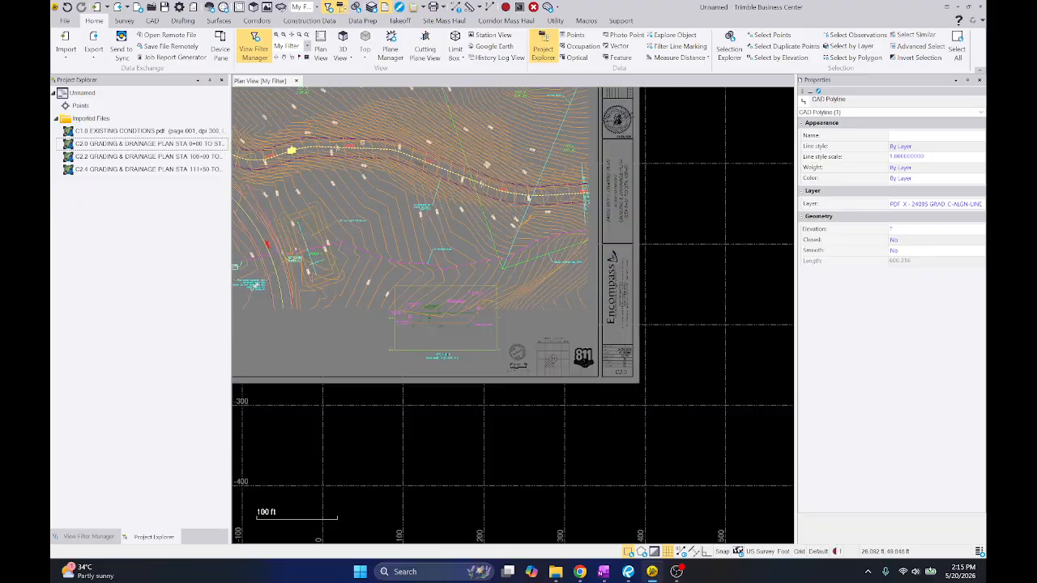
pyautogui.middleClick(364, 144)
pyautogui.middleClick(365, 145)
pyautogui.click(87, 536)
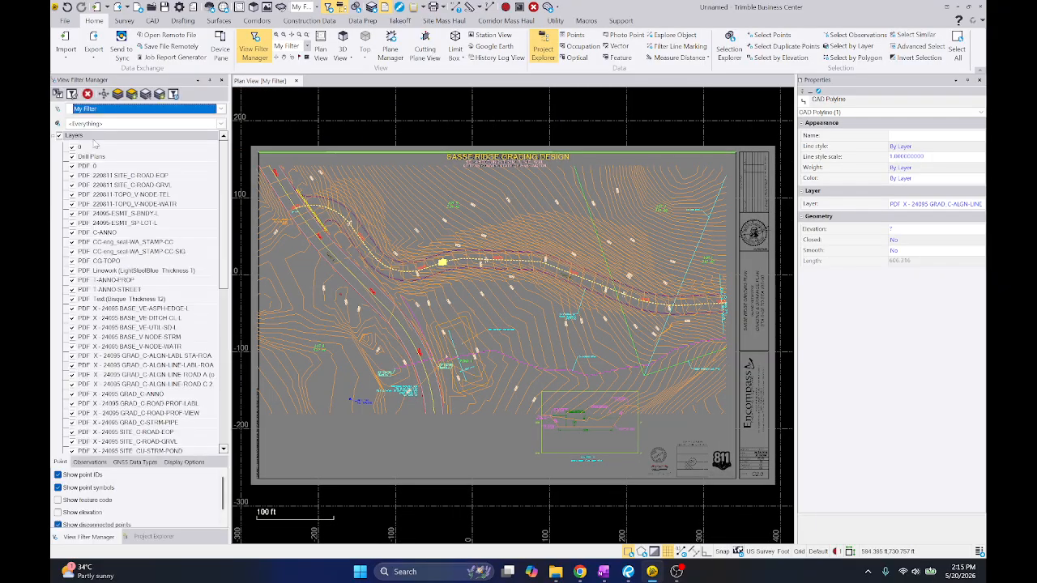
pyautogui.click(117, 94)
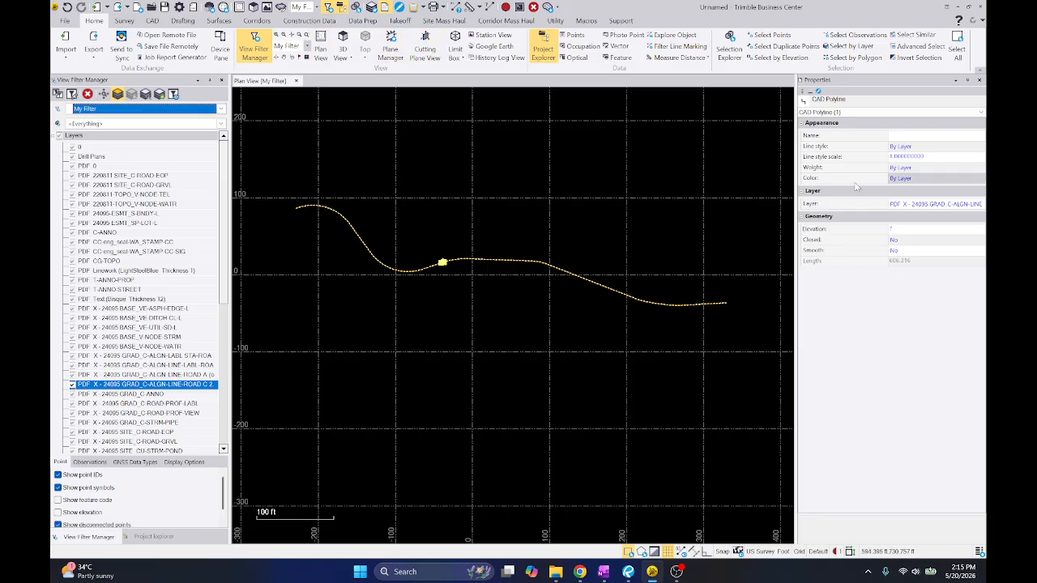
# Move the selected centerline to a new layer named 05-Centerline
pyautogui.click(971, 202)
pyautogui.click(980, 204)
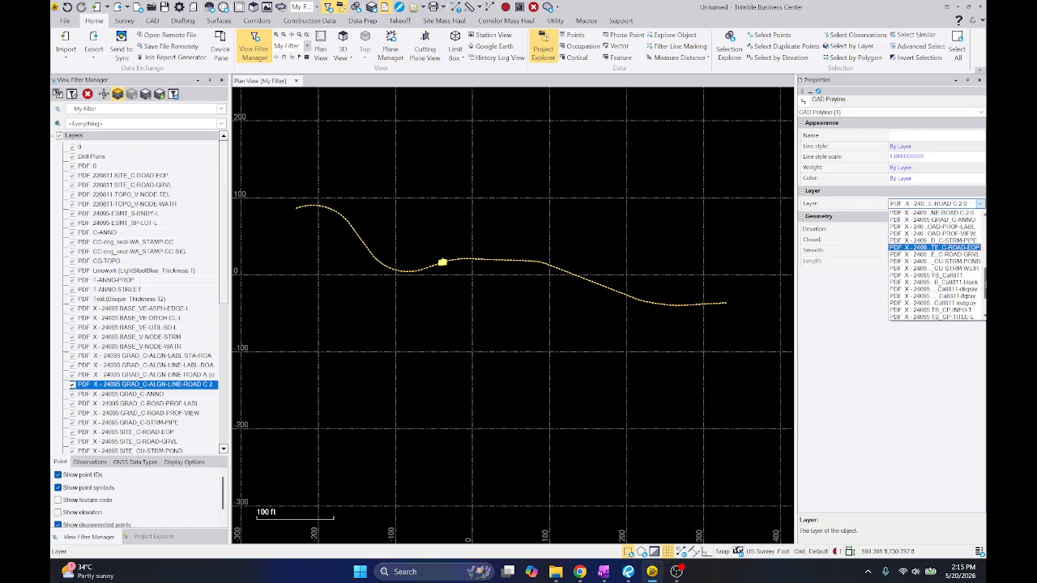
pyautogui.scroll(-4, 940, 267)
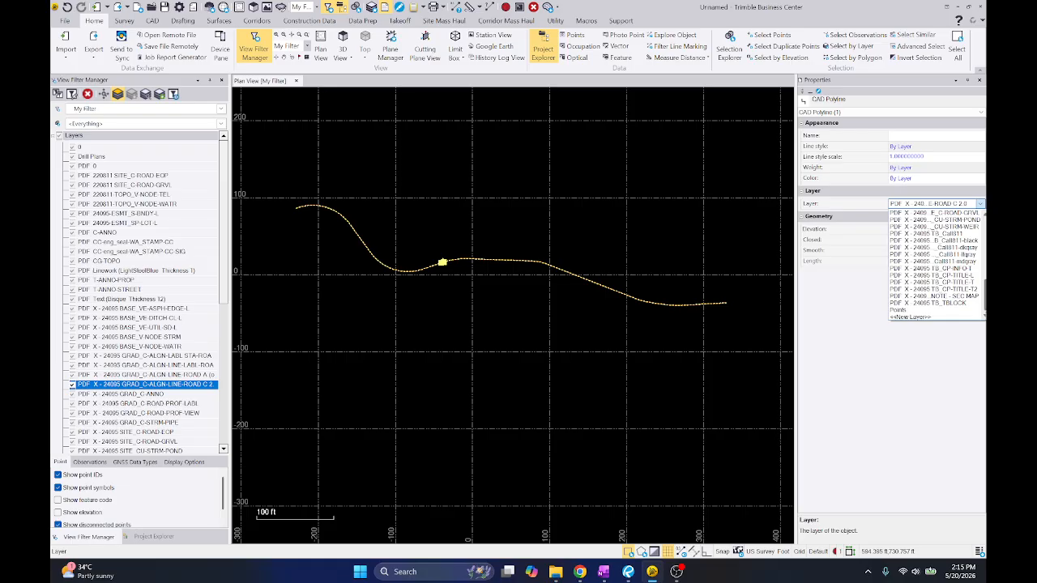
pyautogui.click(933, 318)
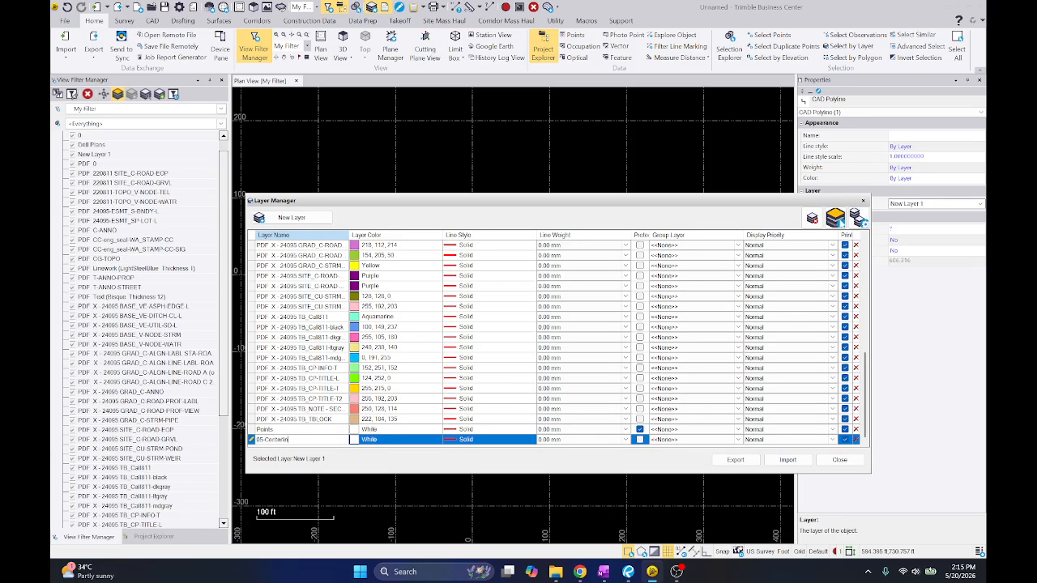
pyautogui.click(839, 460)
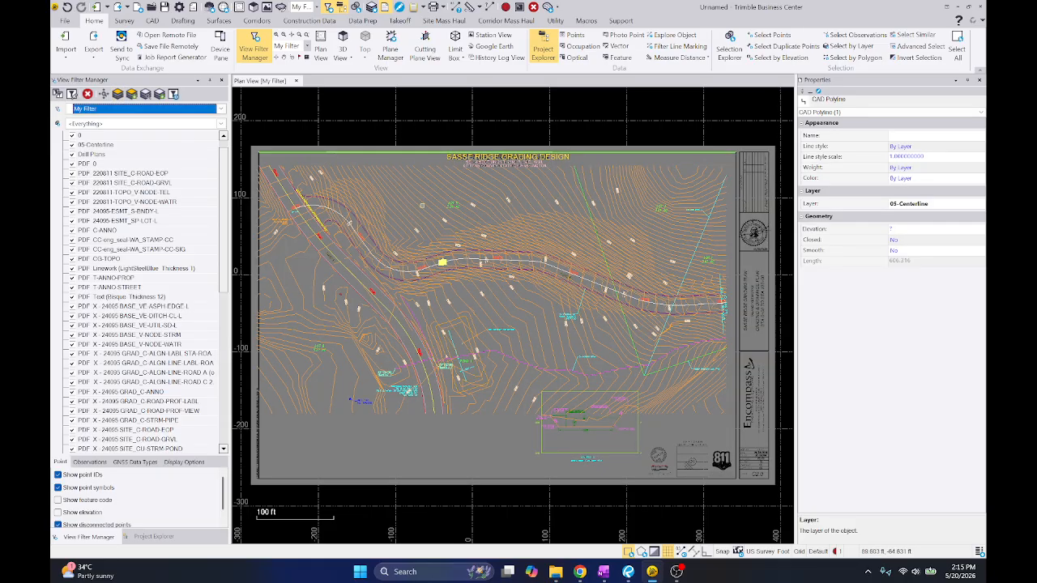
# Show all layers, isolate a contour line's layer PDF 0 and select all of its polylines
pyautogui.click(421, 208)
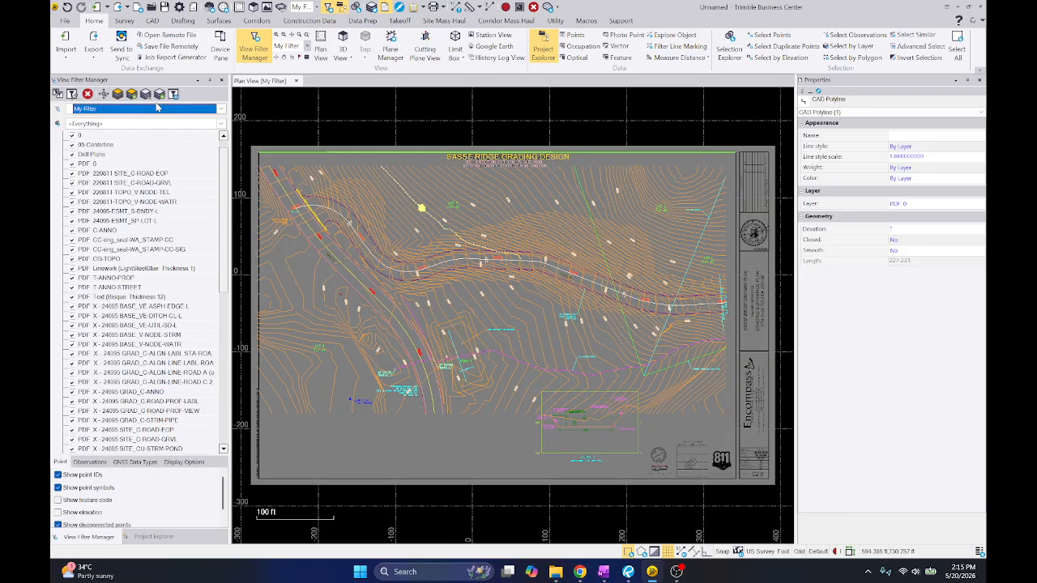
pyautogui.click(117, 94)
pyautogui.scroll(-1, 535, 231)
pyautogui.moveTo(275, 131); pyautogui.dragTo(707, 439)
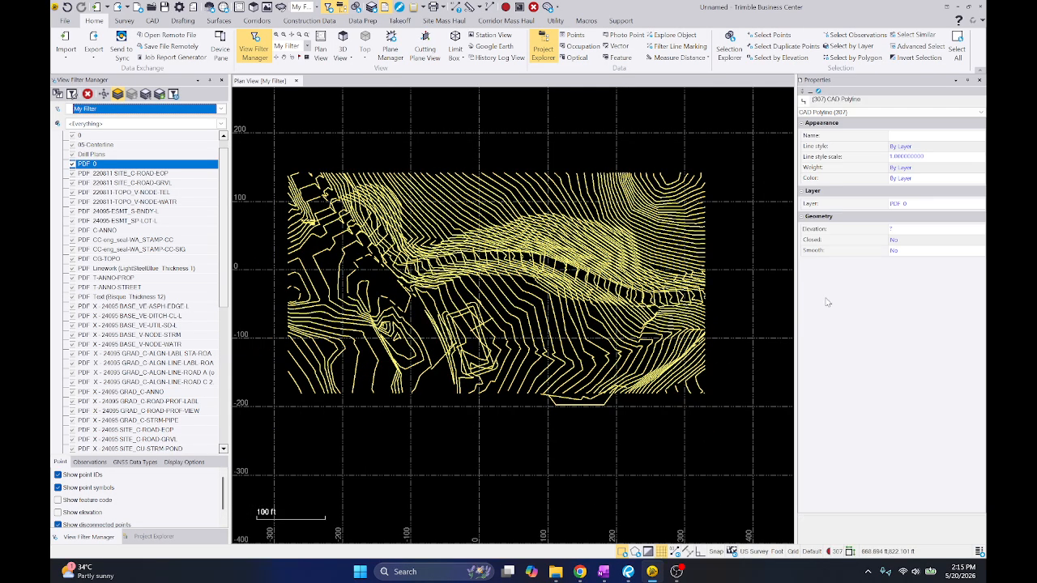
# Move the selected contours to a new layer named 02-Existing Contour with the color Orange
pyautogui.click(931, 204)
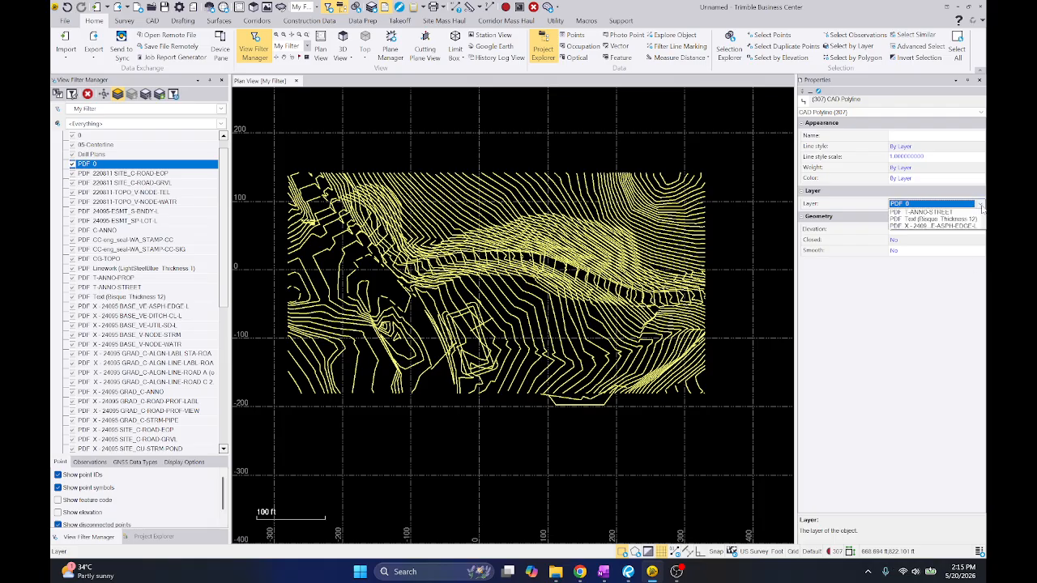
pyautogui.click(978, 204)
pyautogui.scroll(-5, 936, 276)
pyautogui.scroll(-5, 932, 314)
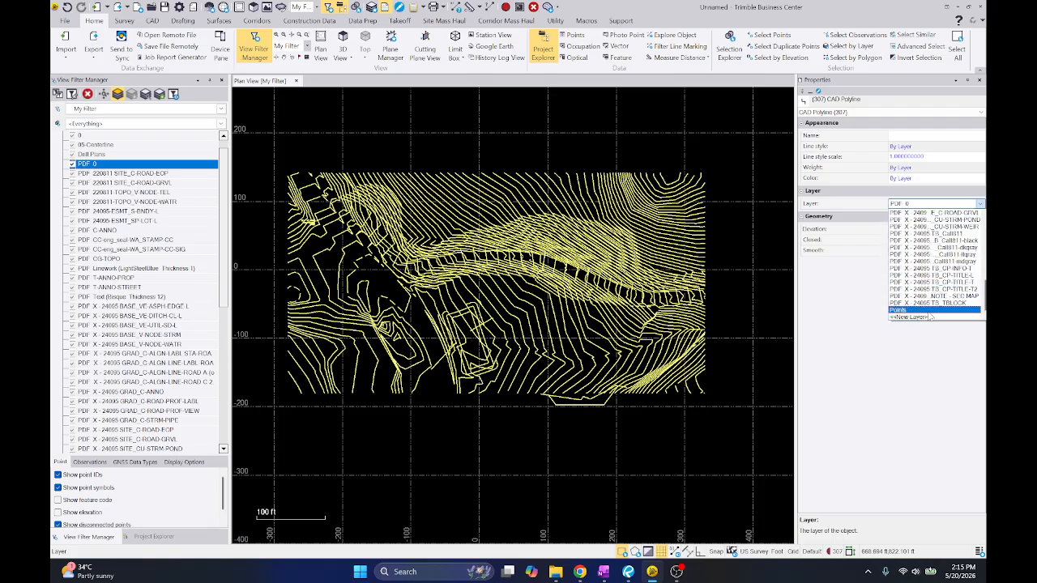
pyautogui.click(928, 318)
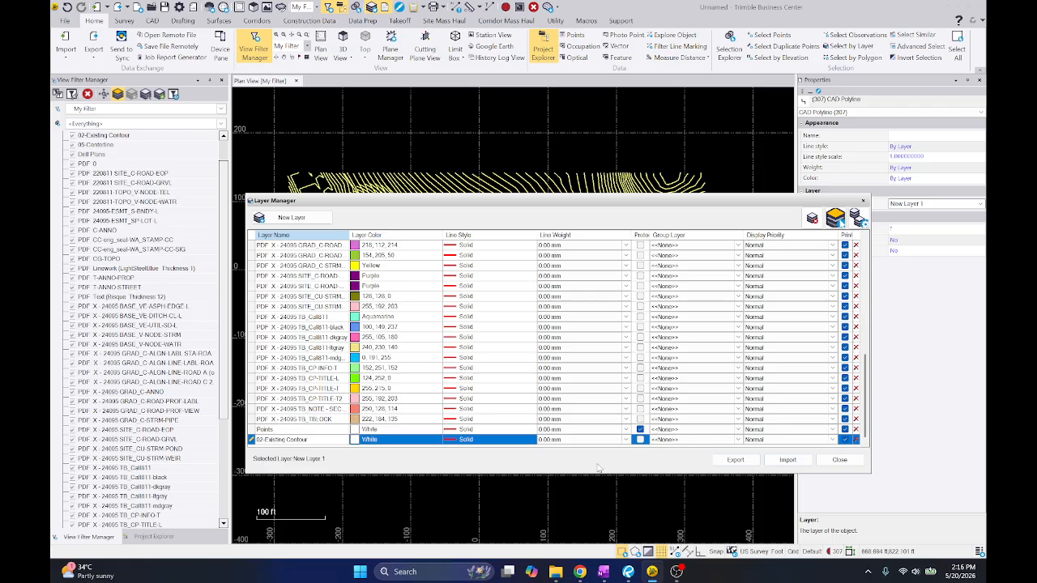
pyautogui.click(416, 442)
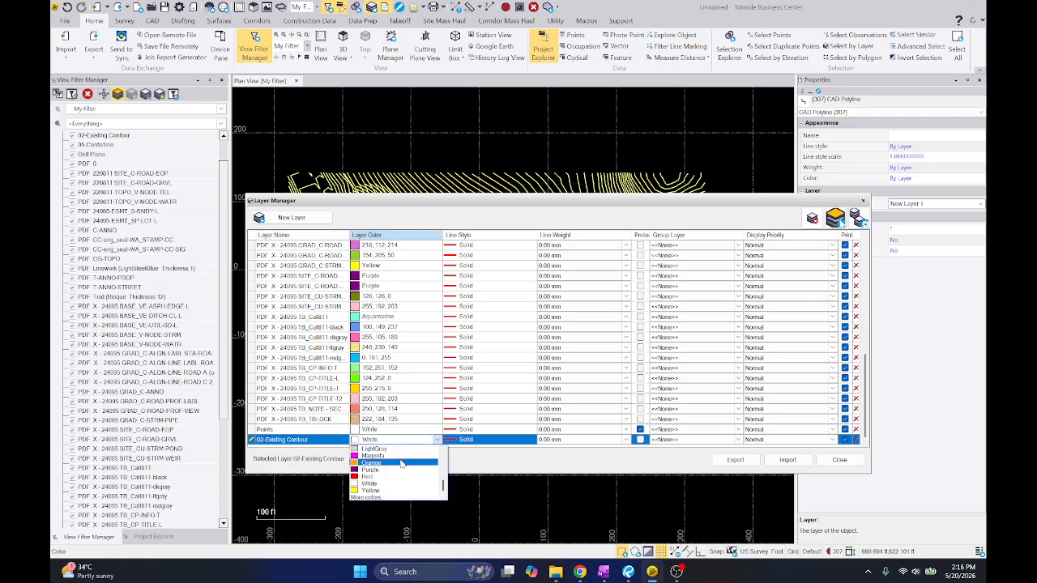
pyautogui.click(399, 467)
pyautogui.click(839, 459)
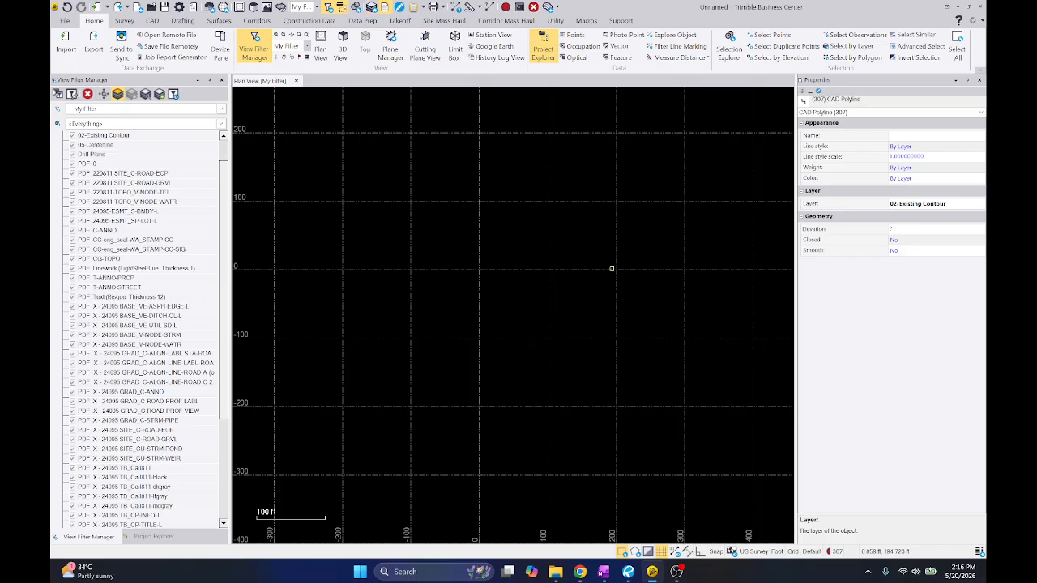
# Show all layers again, then hide 05-Centerline and 02-Existing Contour
pyautogui.scroll(5, 401, 263)
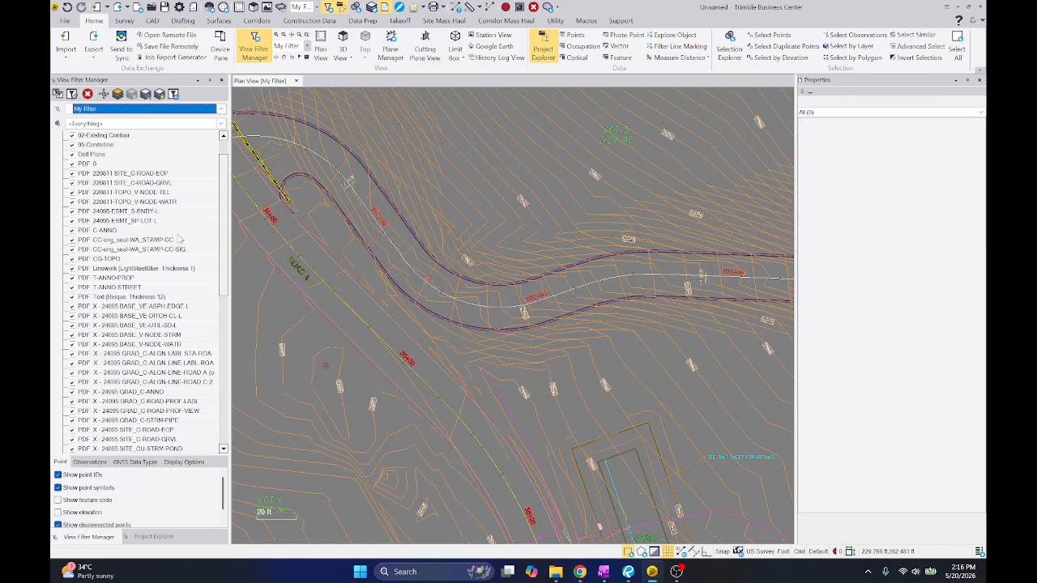
pyautogui.scroll(1, 105, 241)
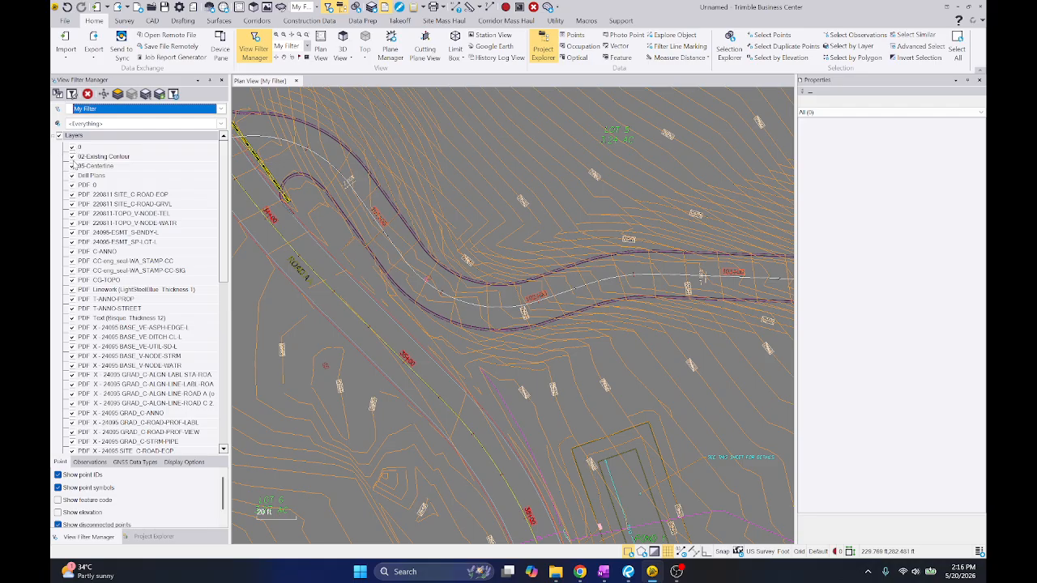
pyautogui.click(72, 166)
pyautogui.click(72, 156)
# Isolate the Road B edge's layer PDF X - 24095 SITE_C-ROAD-EOP and select all of its polylines
pyautogui.click(359, 158)
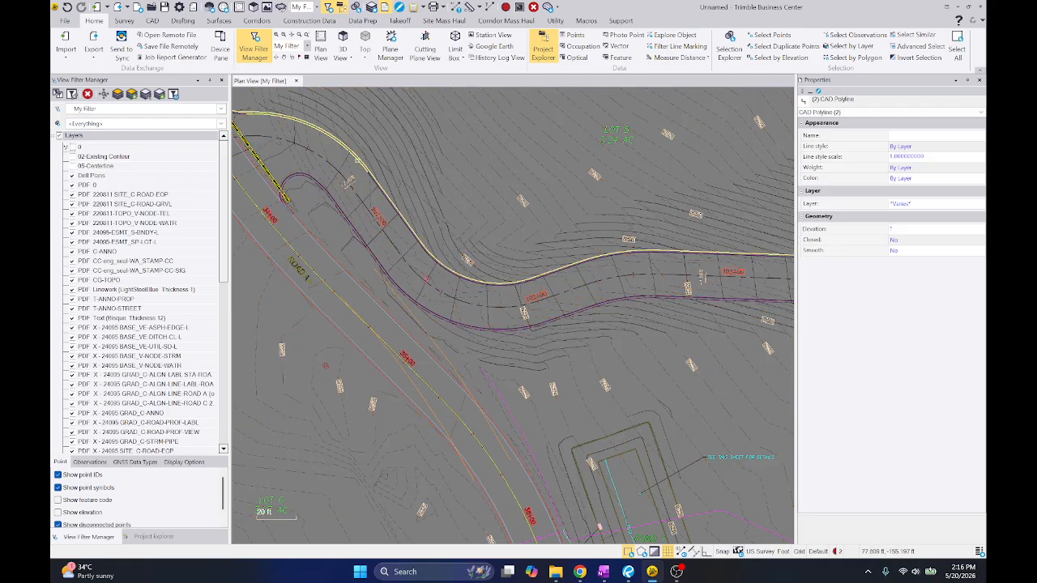
pyautogui.press('Escape')
pyautogui.click(358, 161)
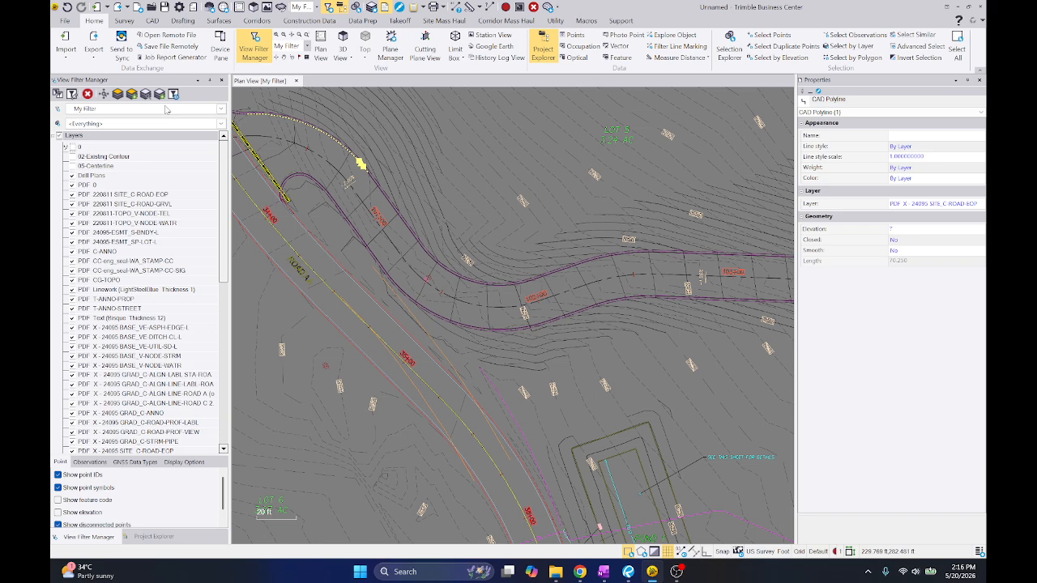
pyautogui.click(119, 96)
pyautogui.scroll(-5, 426, 213)
pyautogui.moveTo(313, 135); pyautogui.dragTo(710, 363)
# Move the selected road edge polylines to a new layer named 03-Edge of Pavement with the color Magenta
pyautogui.click(932, 203)
pyautogui.click(979, 204)
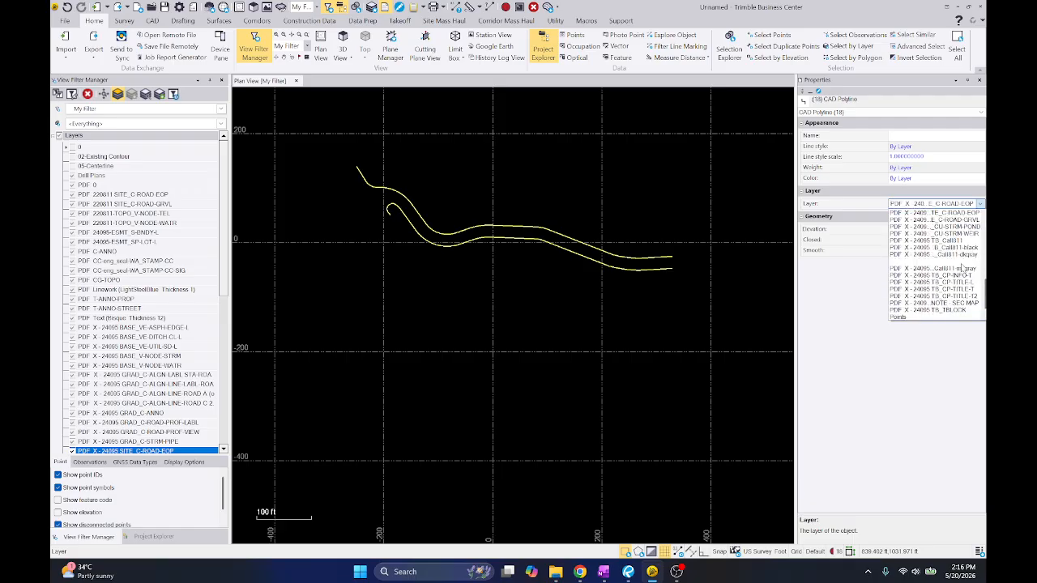
pyautogui.scroll(-3, 940, 315)
pyautogui.click(936, 319)
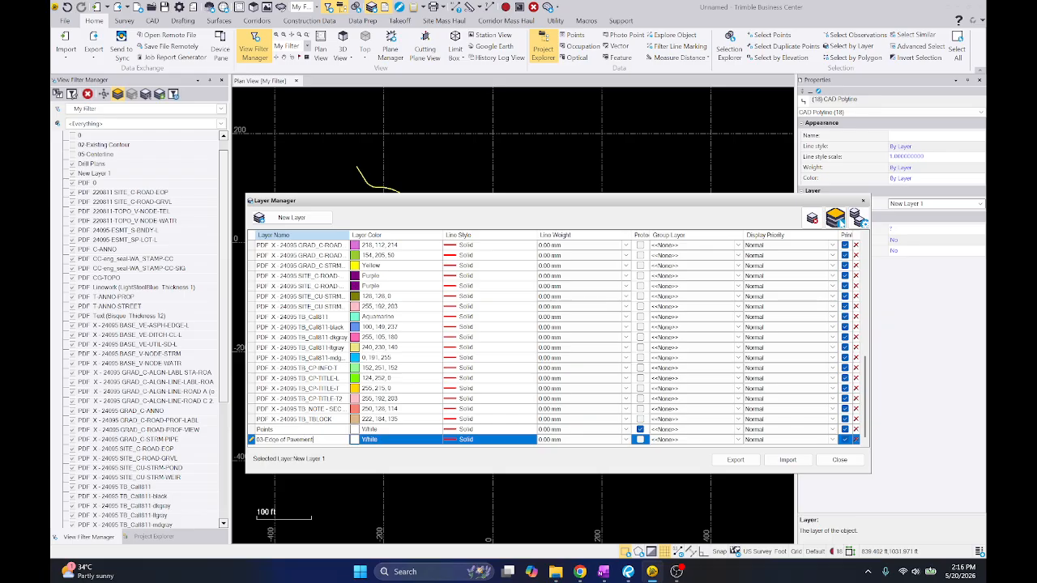
pyautogui.press('Tab')
pyautogui.write('m')
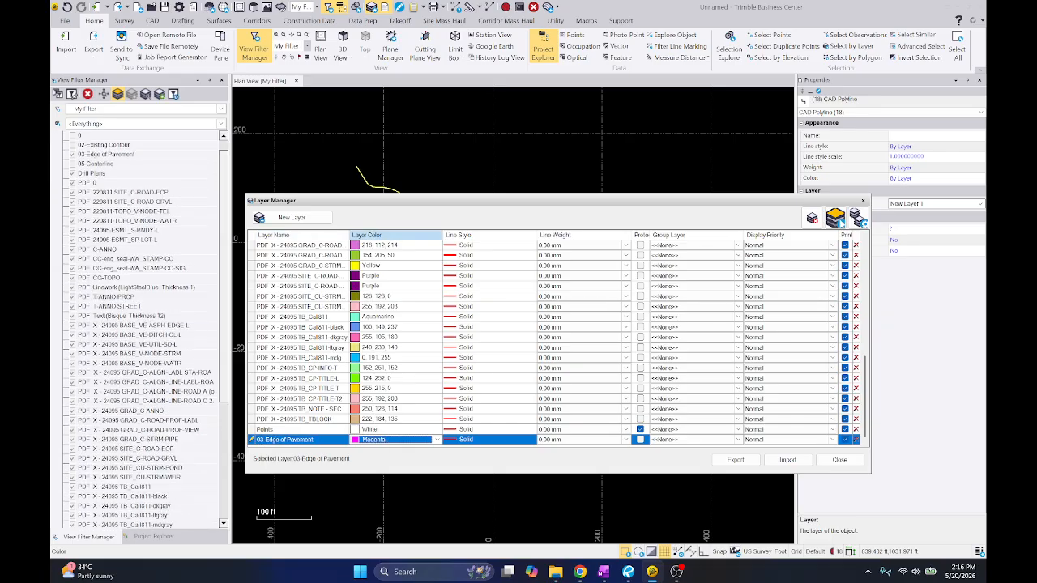
pyautogui.click(840, 462)
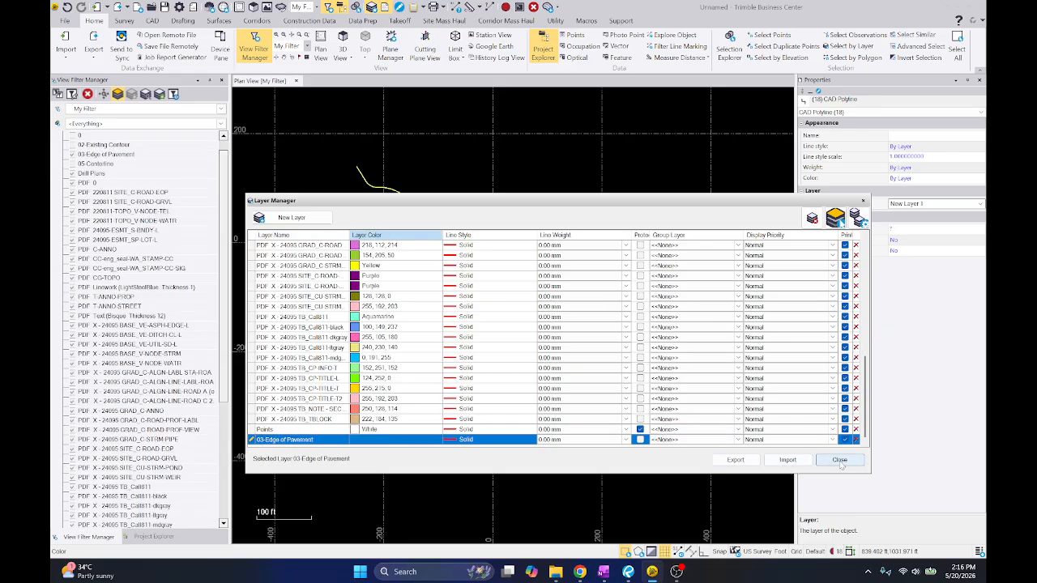
# Show all layers with 03-Edge of Pavement hidden, and select the remaining outer edge line of Road B
pyautogui.click(120, 94)
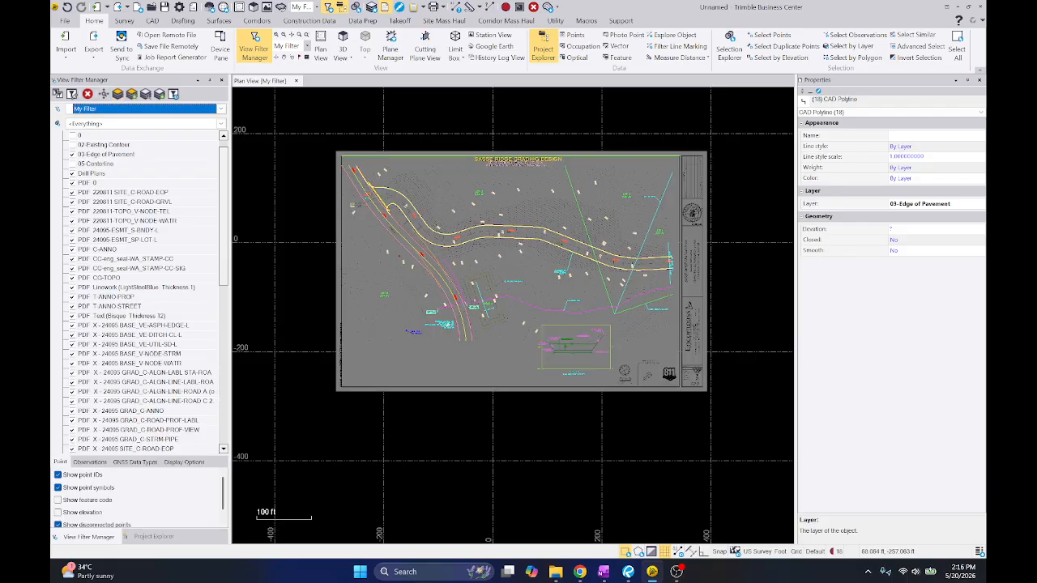
pyautogui.click(73, 155)
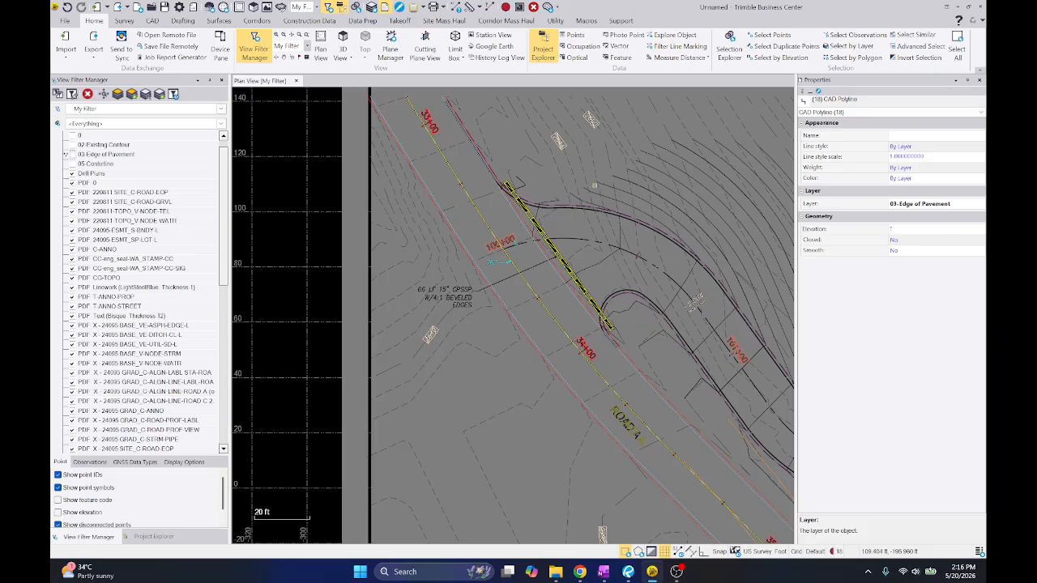
pyautogui.moveTo(625, 228); pyautogui.dragTo(507, 213, button='middle')
pyautogui.scroll(2, 507, 212)
pyautogui.click(507, 198)
pyautogui.scroll(-2, 406, 190)
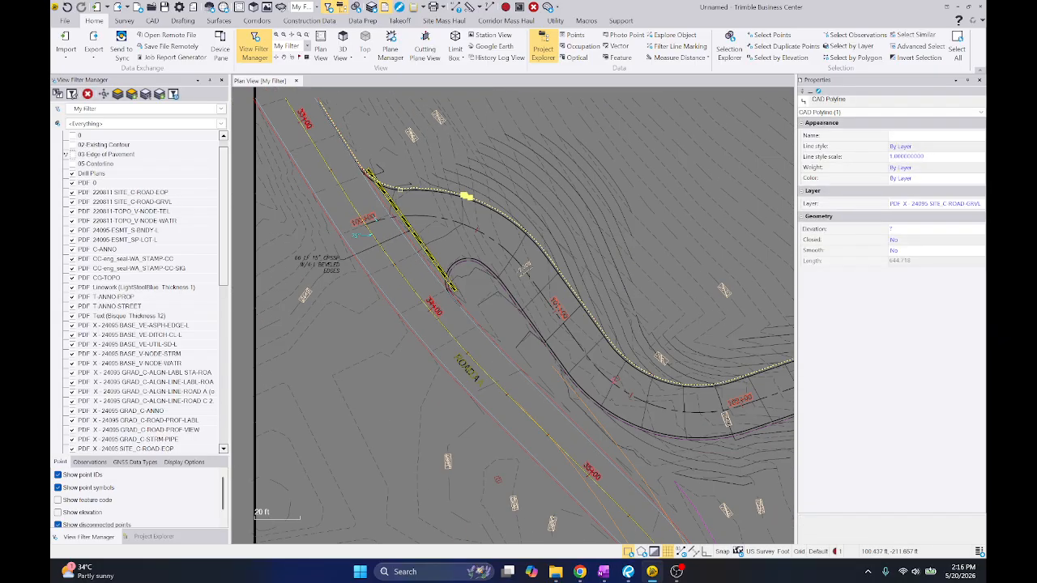
# Isolate the selected line's layer PDF X - 24095 SITE_C-ROAD-GRVL and select both of its polylines
pyautogui.click(119, 95)
pyautogui.scroll(-1, 498, 239)
pyautogui.keyDown('ctrl'); pyautogui.click(493, 260); pyautogui.keyUp('ctrl')
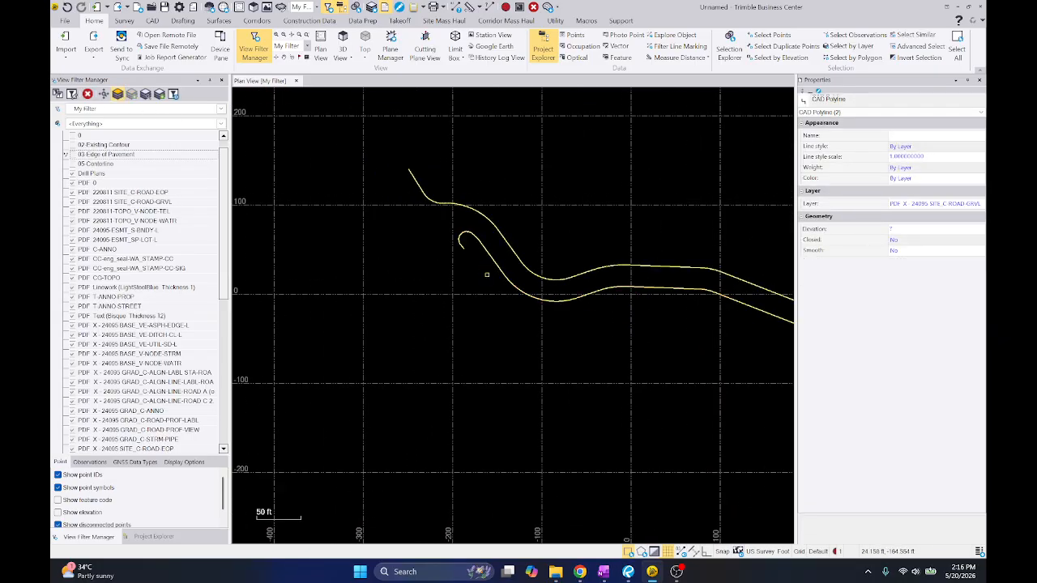
pyautogui.scroll(-1, 486, 276)
pyautogui.moveTo(662, 346); pyautogui.dragTo(594, 306, button='middle')
# Move the two selected polylines to a new layer named 03-Breakline with the color Red
pyautogui.click(924, 212)
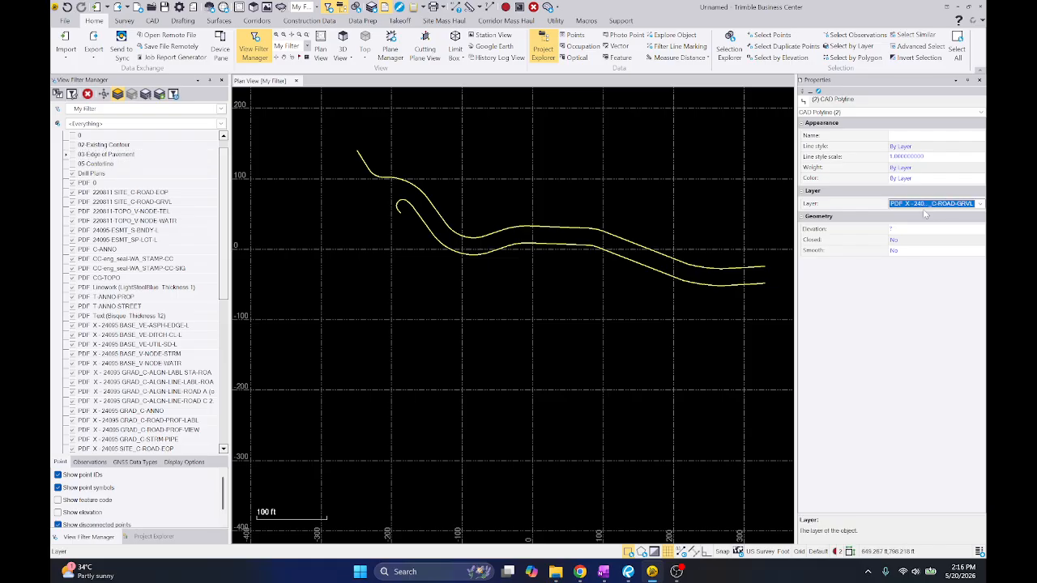
pyautogui.click(979, 205)
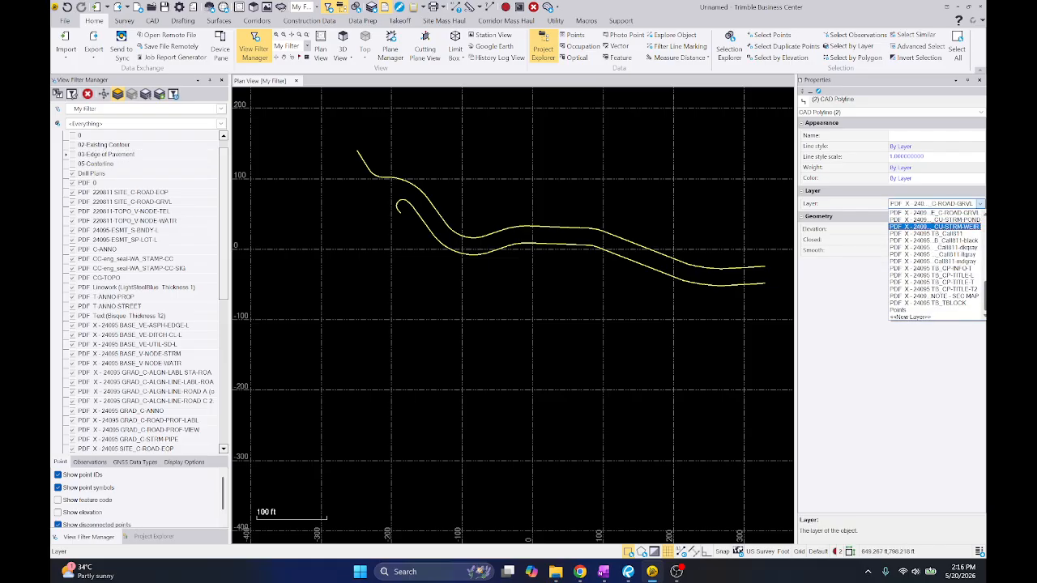
pyautogui.click(941, 317)
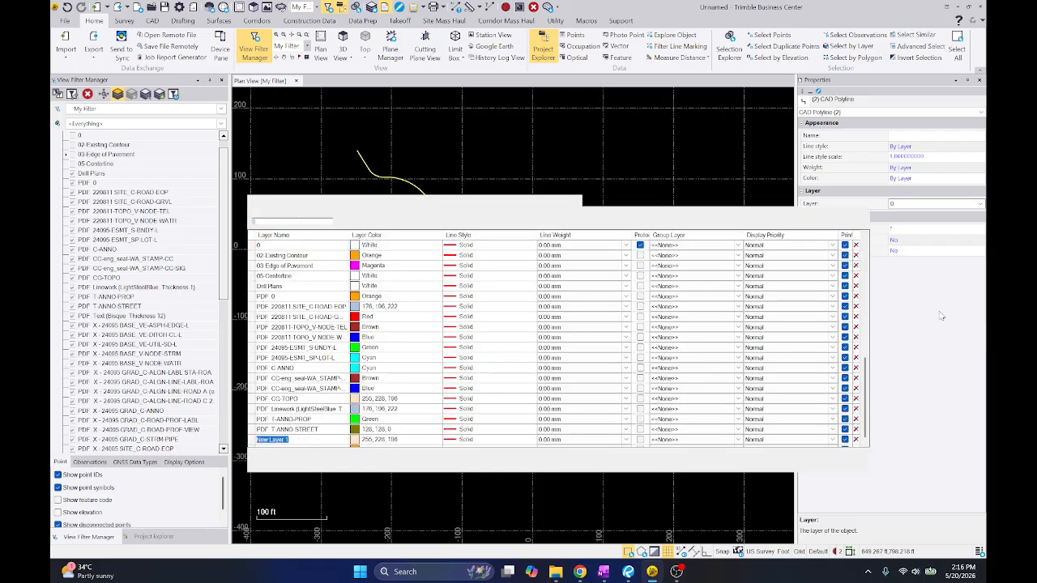
pyautogui.write('03-Breakline')
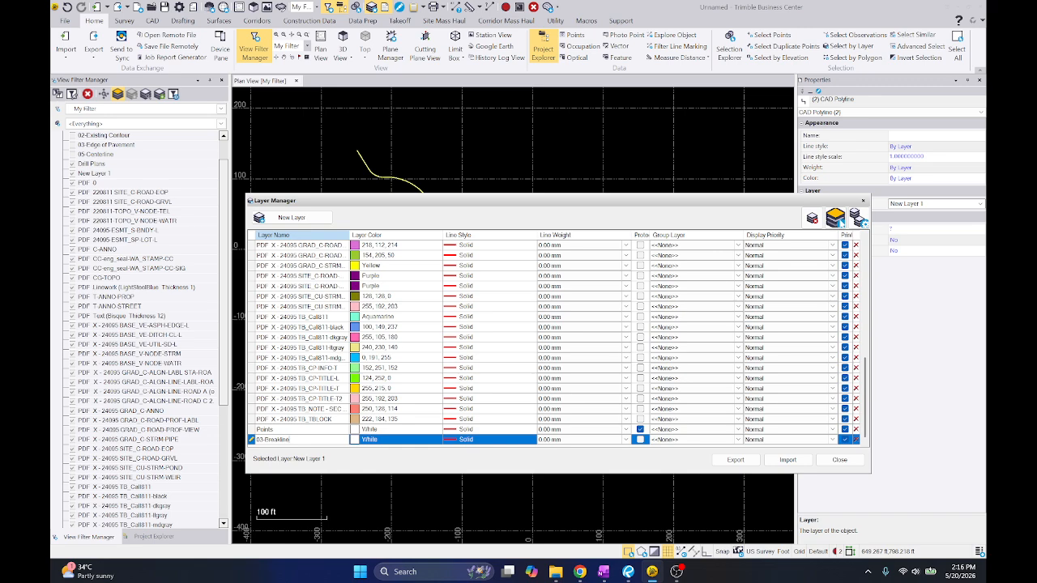
pyautogui.press('Tab')
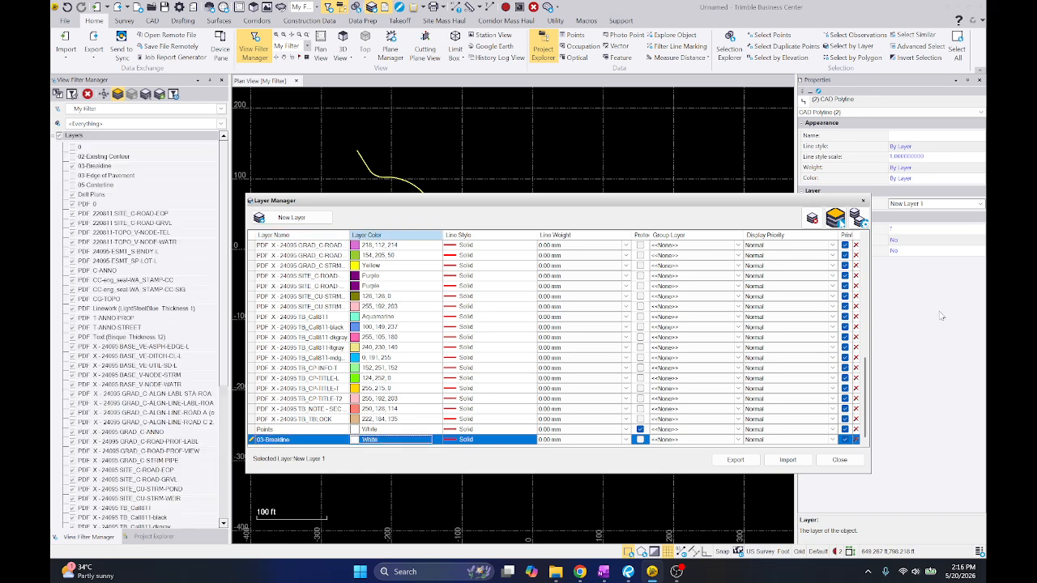
pyautogui.press('r')
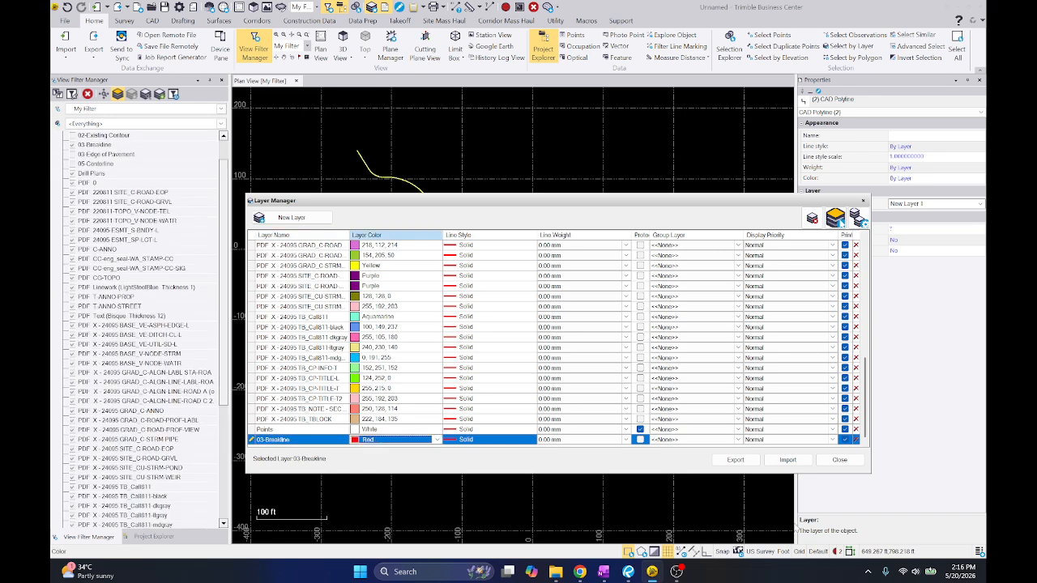
pyautogui.click(837, 460)
# Show all layers again, then hide 03-Breakline
pyautogui.click(119, 95)
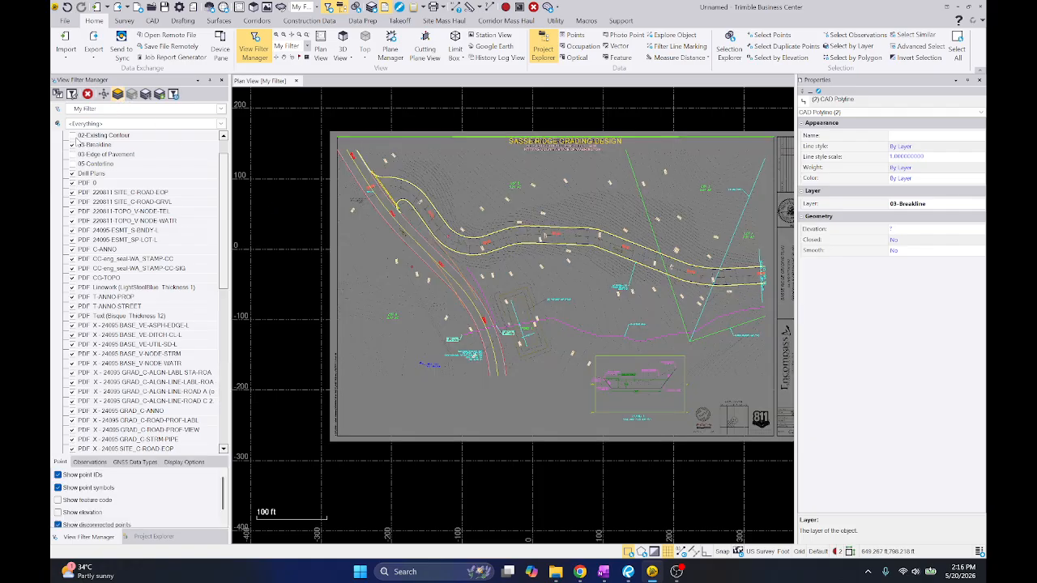
pyautogui.click(72, 145)
pyautogui.scroll(3, 422, 231)
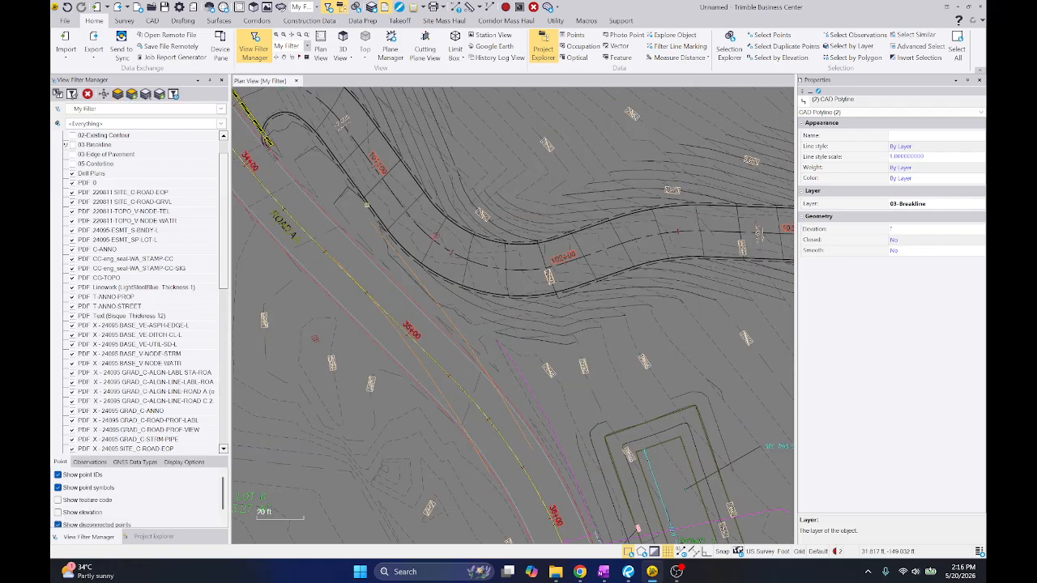
# Examine the plan along Road B, the lot lines and the natural ditch for linework still to organize
pyautogui.scroll(3, 440, 239)
pyautogui.moveTo(451, 251); pyautogui.dragTo(491, 284)
pyautogui.scroll(-7, 460, 233)
pyautogui.moveTo(623, 249); pyautogui.dragTo(388, 243, button='middle')
pyautogui.scroll(4, 524, 209)
pyautogui.click(524, 210)
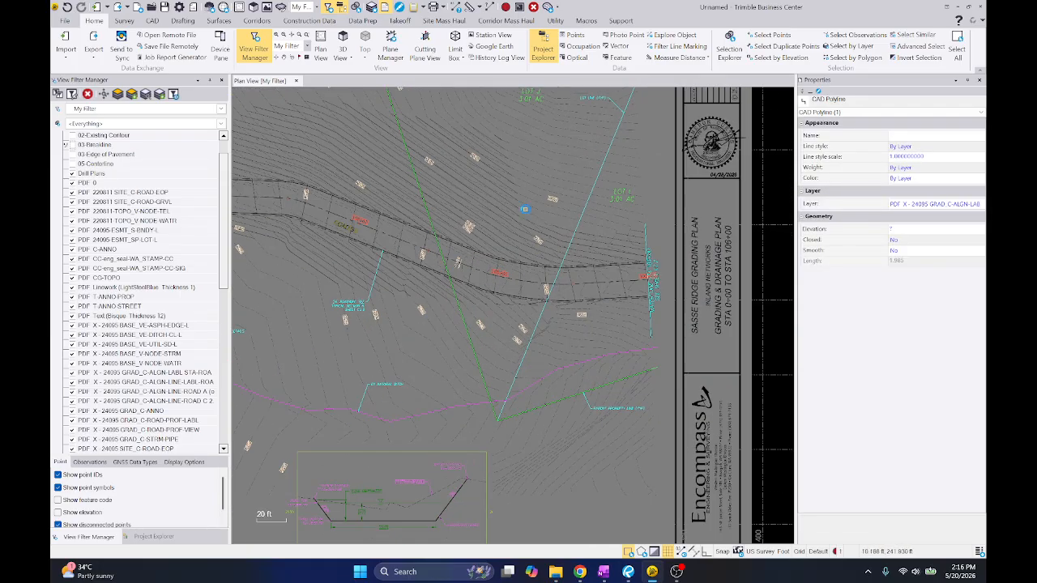
pyautogui.moveTo(486, 224); pyautogui.dragTo(632, 137, button='middle')
pyautogui.scroll(5, 538, 311)
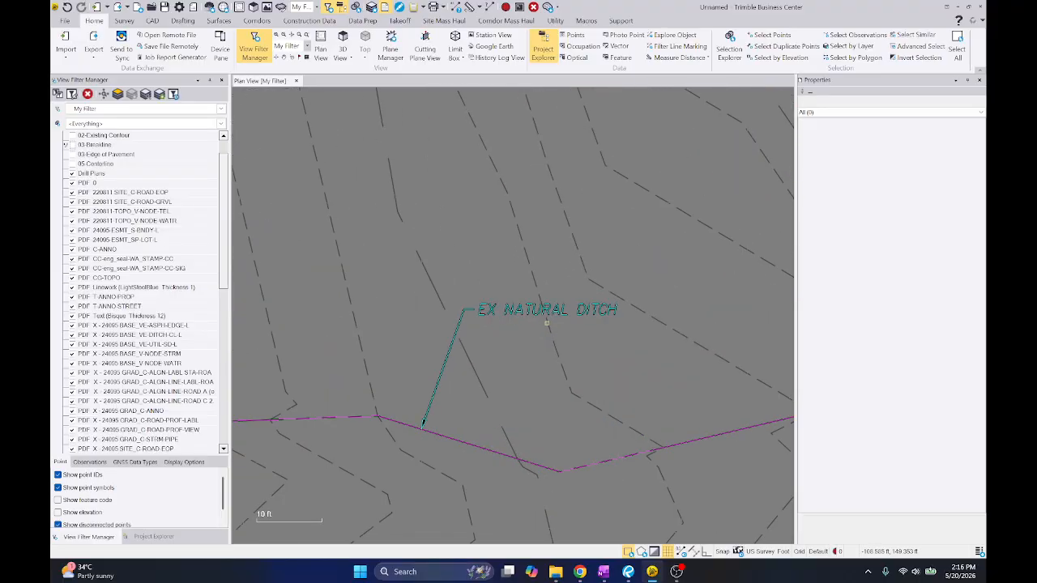
pyautogui.scroll(-10, 545, 319)
pyautogui.scroll(1, 80, 145)
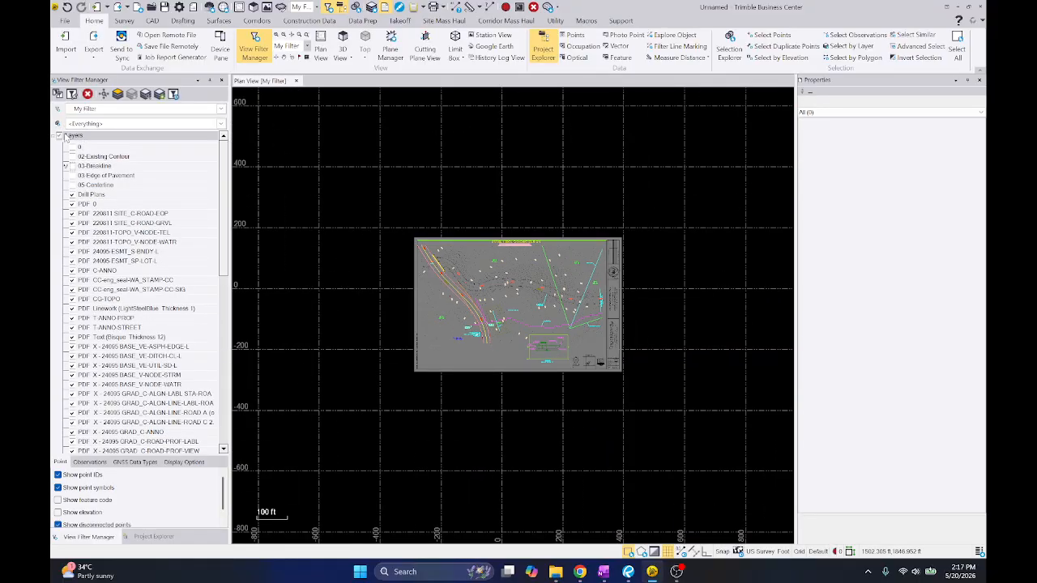
# Hide every layer, then show only 02-Existing Contour, 03-Breakline, 03-Edge of Pavement and 05-Centerline
pyautogui.click(59, 137)
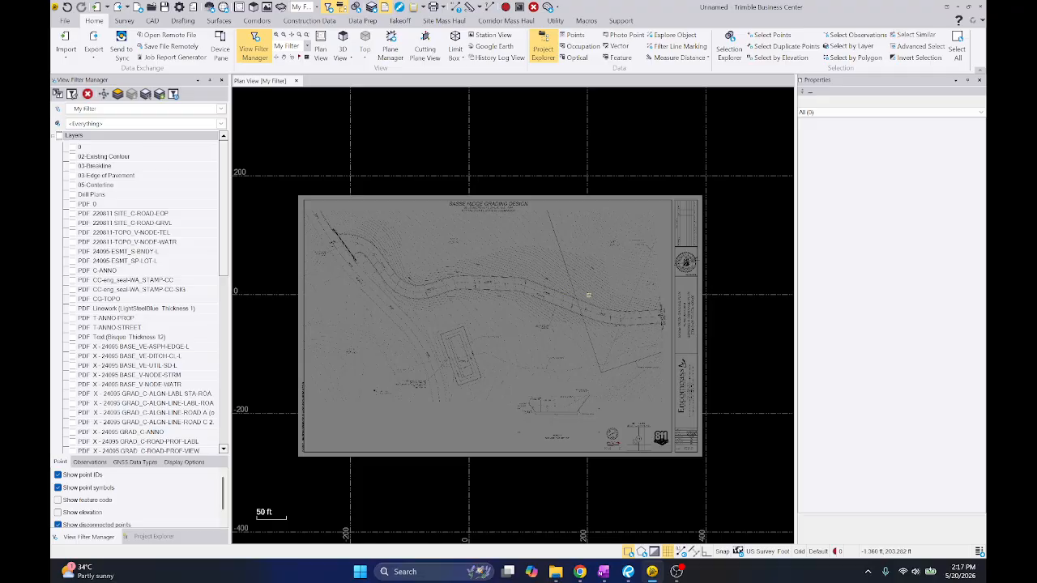
pyautogui.click(597, 295)
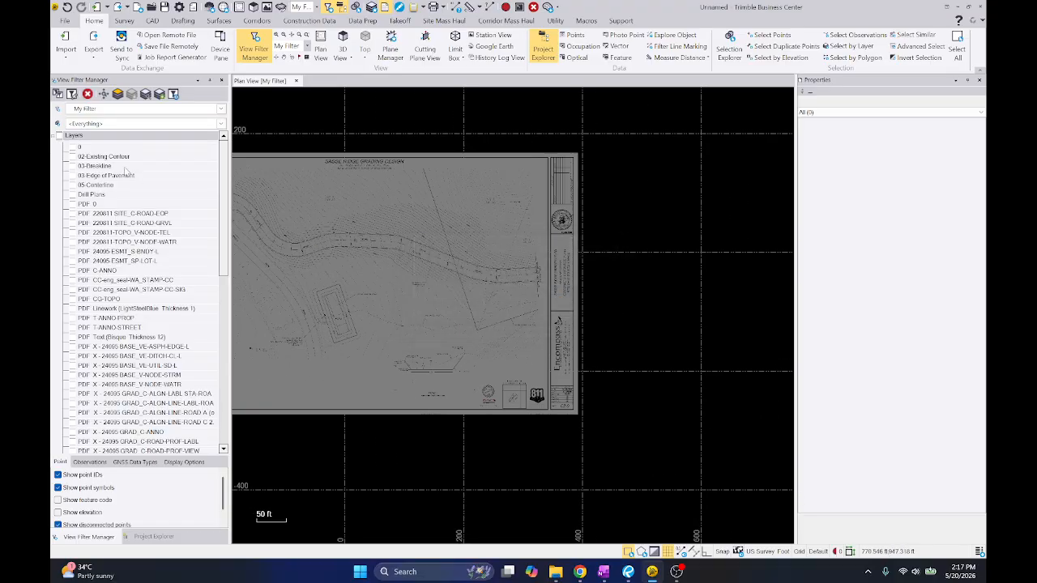
pyautogui.click(113, 158)
pyautogui.keyDown('shift'); pyautogui.click(95, 185); pyautogui.keyUp('shift')
pyautogui.click(71, 185)
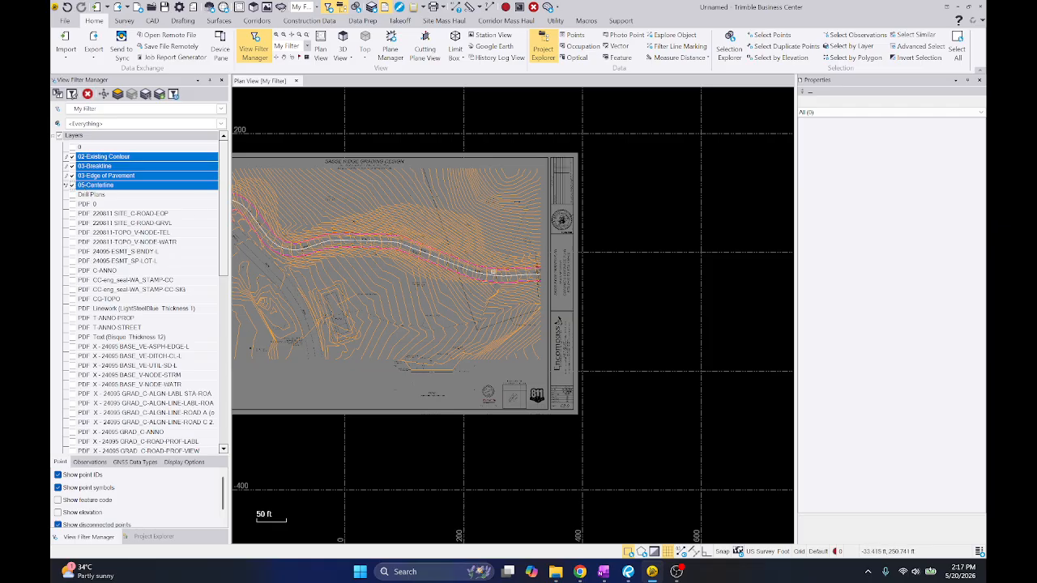
# Inspect the Road B linework near match line STA 106+00 with 02-Existing Contour hidden, then show that layer again
pyautogui.click(121, 176)
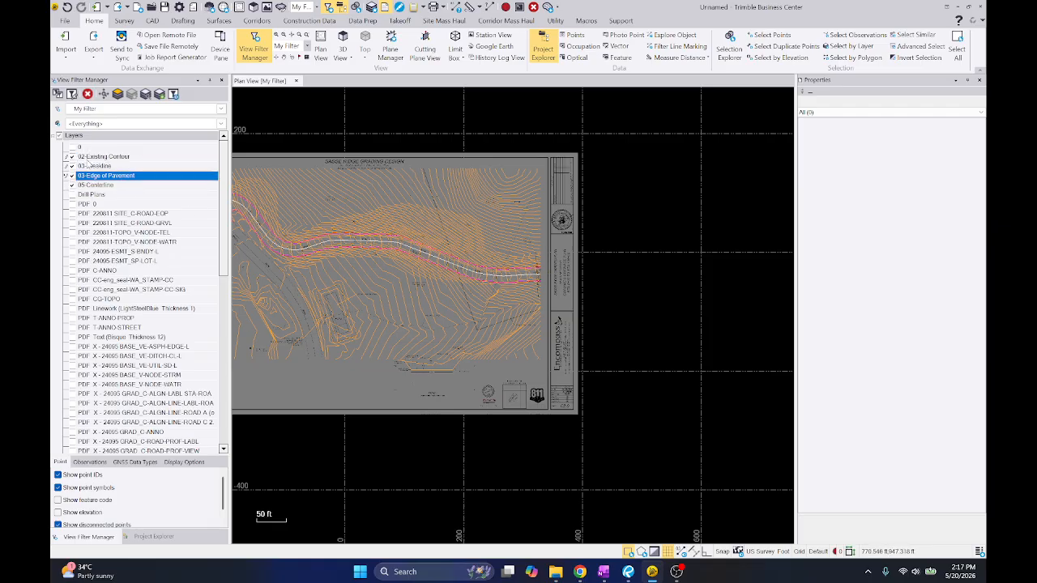
pyautogui.click(82, 157)
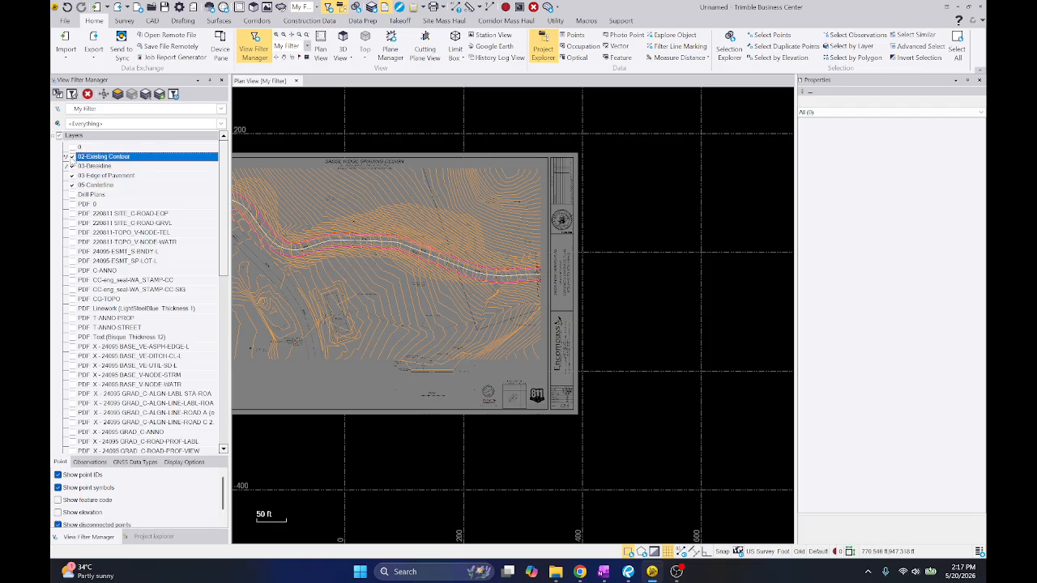
pyautogui.click(72, 157)
pyautogui.scroll(5, 531, 269)
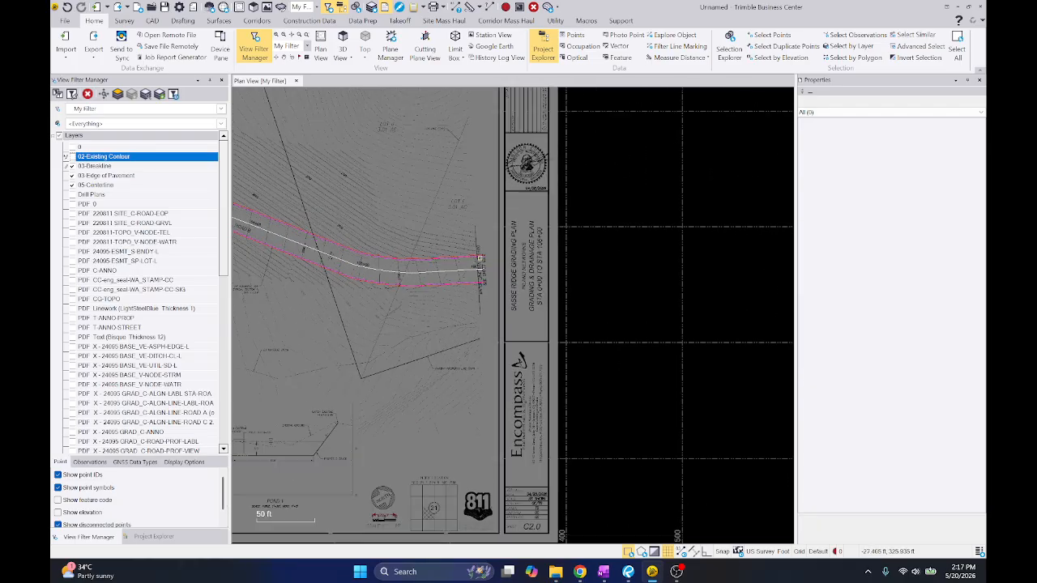
pyautogui.scroll(-2, 499, 251)
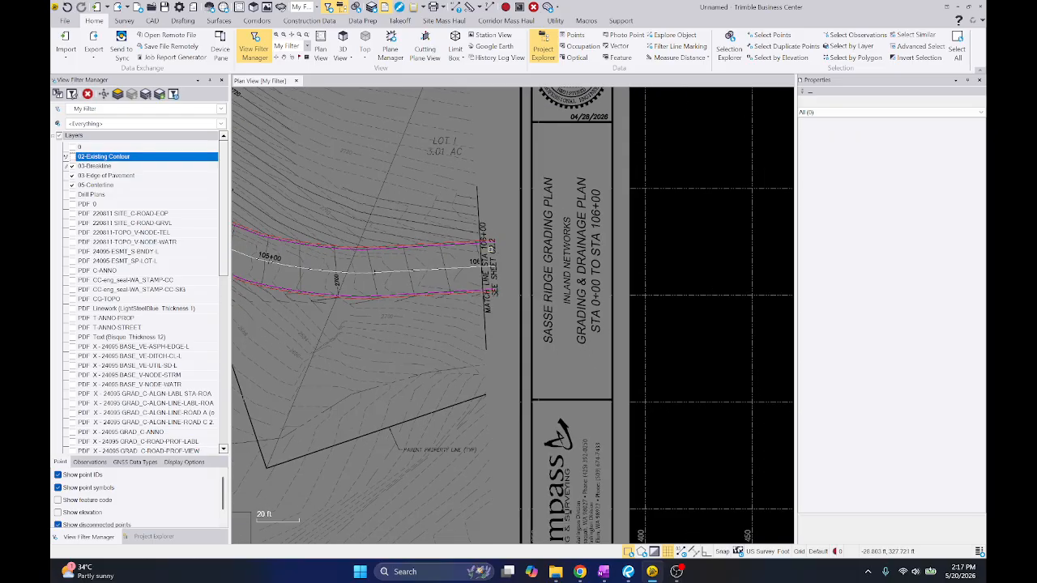
pyautogui.moveTo(333, 248); pyautogui.dragTo(469, 200, button='middle')
pyautogui.click(71, 157)
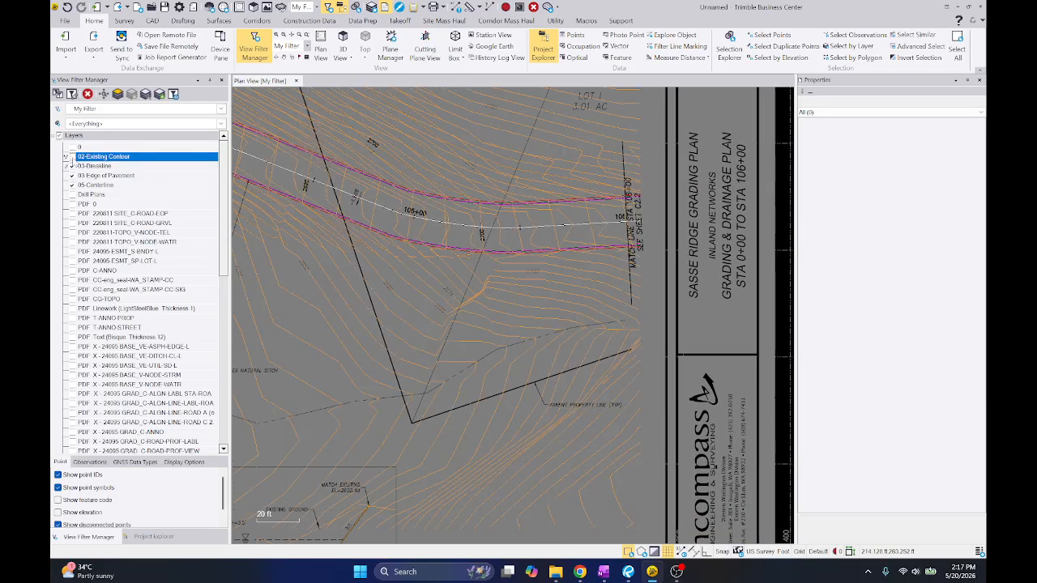
pyautogui.scroll(-4, 426, 274)
pyautogui.scroll(3, 539, 402)
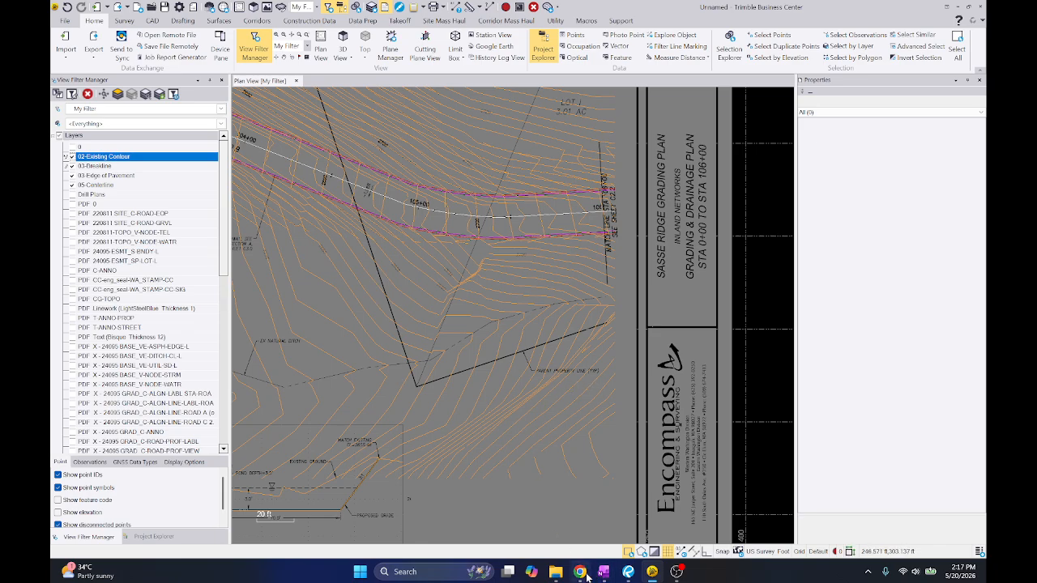
# Switch to Bluebeam Revu and examine the STA 106+00 match line on sheet C2.2, then return to Trimble Business Center
pyautogui.click(628, 571)
pyautogui.click(648, 41)
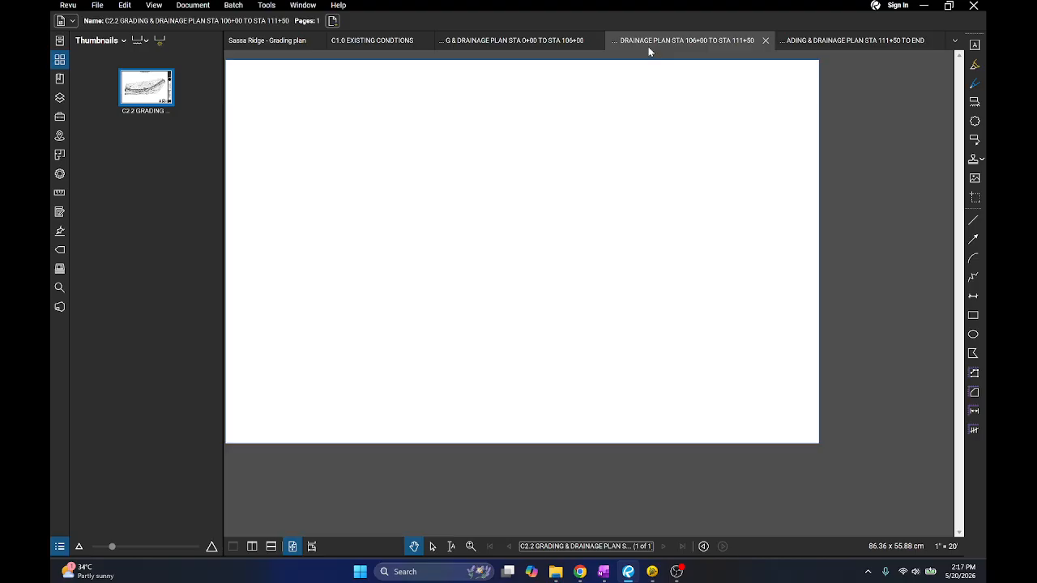
pyautogui.scroll(5, 356, 302)
pyautogui.scroll(-4, 356, 302)
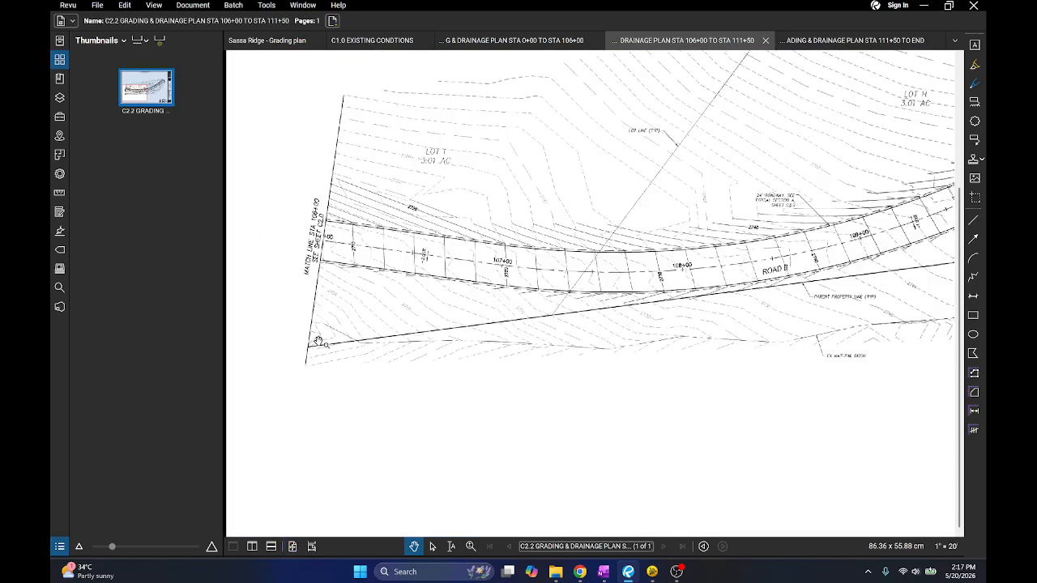
pyautogui.scroll(4, 334, 225)
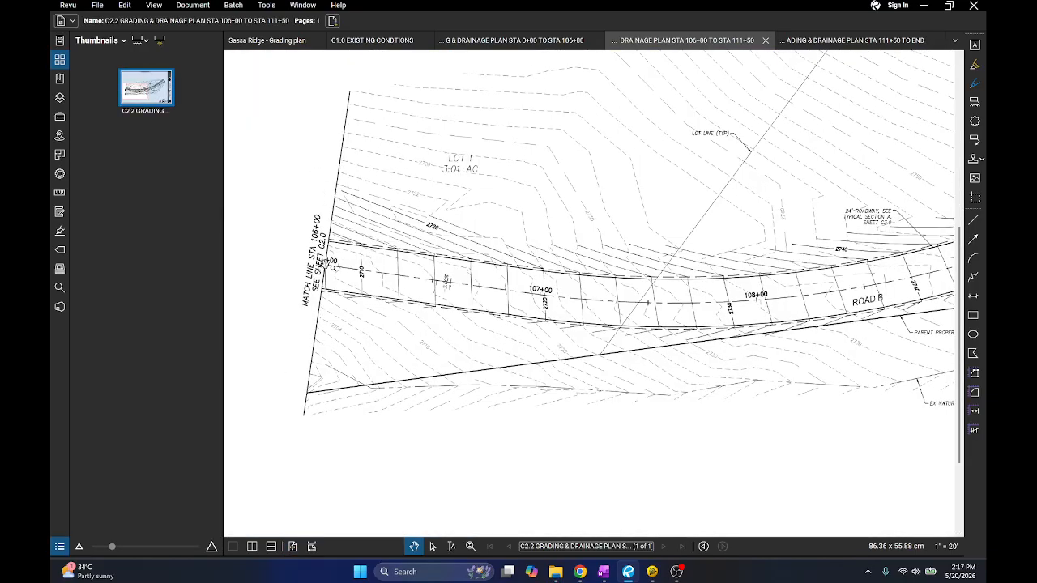
pyautogui.click(924, 6)
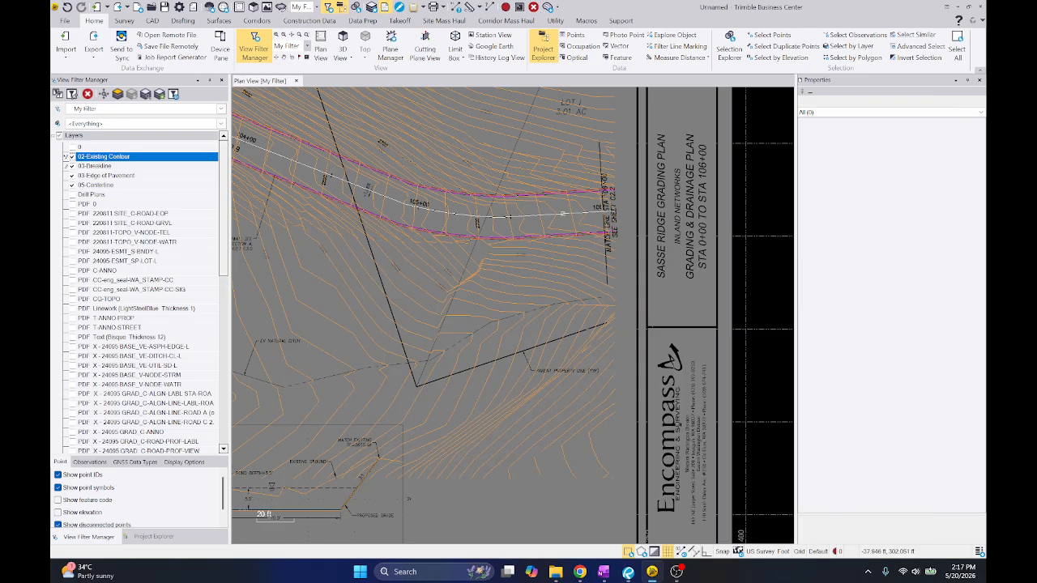
# Start Georeference Vector PDF for the imported sheet C2.2 Grading & Drainage Plan
pyautogui.scroll(-2, 591, 256)
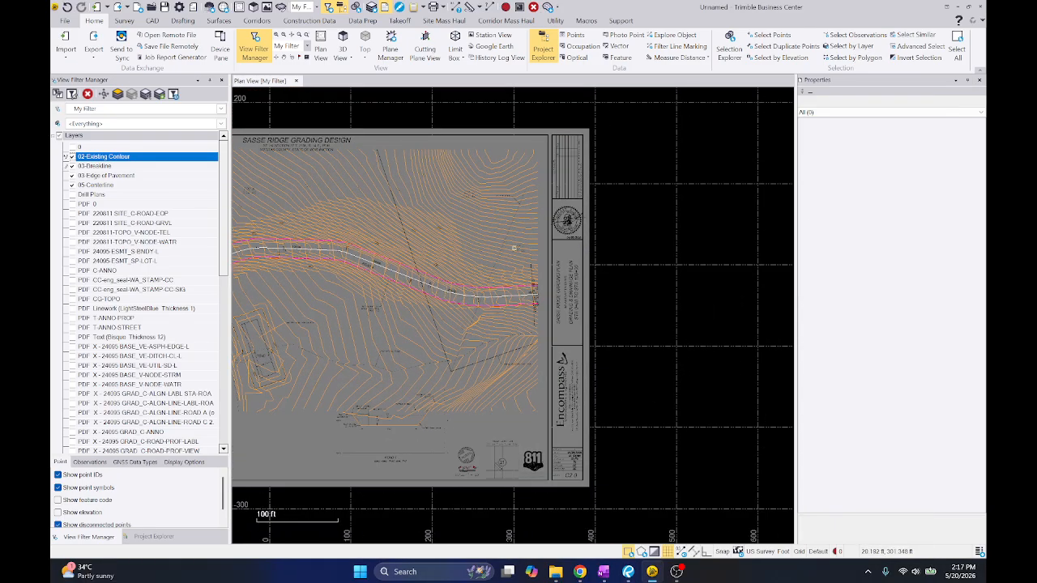
pyautogui.click(154, 537)
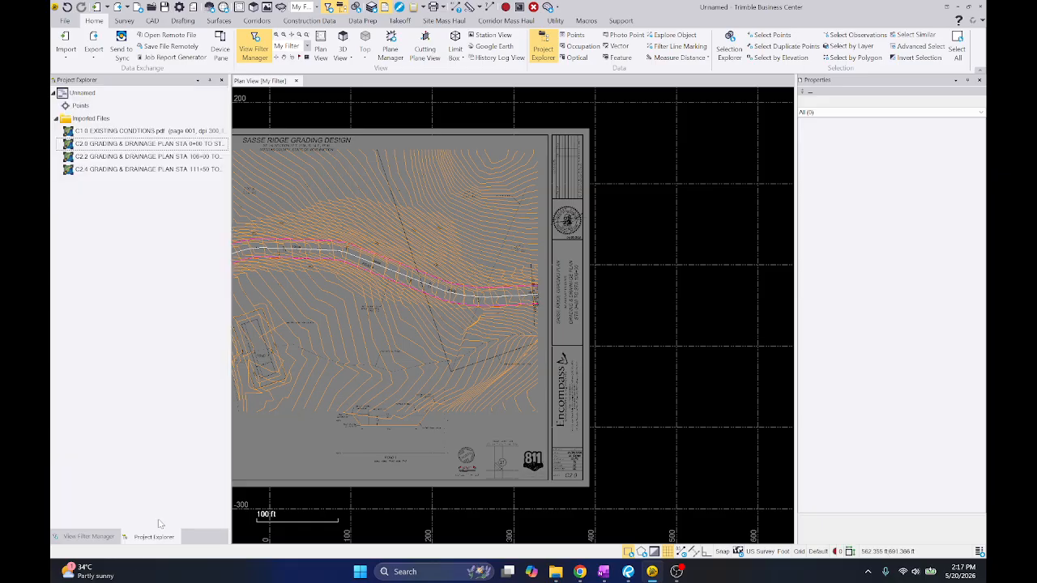
pyautogui.click(111, 155)
pyautogui.rightClick(111, 160)
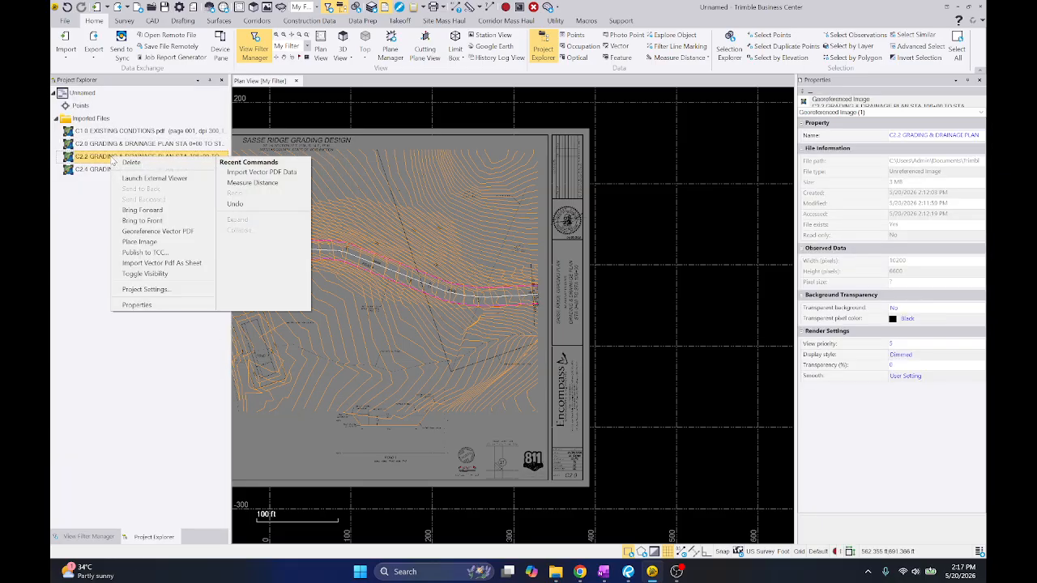
pyautogui.click(148, 233)
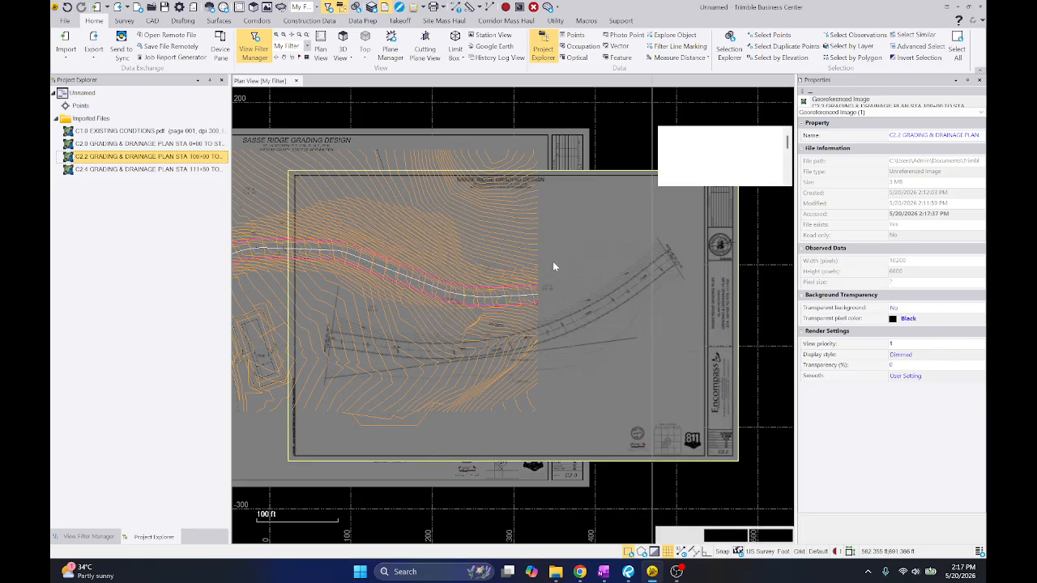
# Set georeference point A from the upper road edge at C2.2's STA 106+00 match line to the matching edge-of-pavement end on C2.0
pyautogui.click(699, 261)
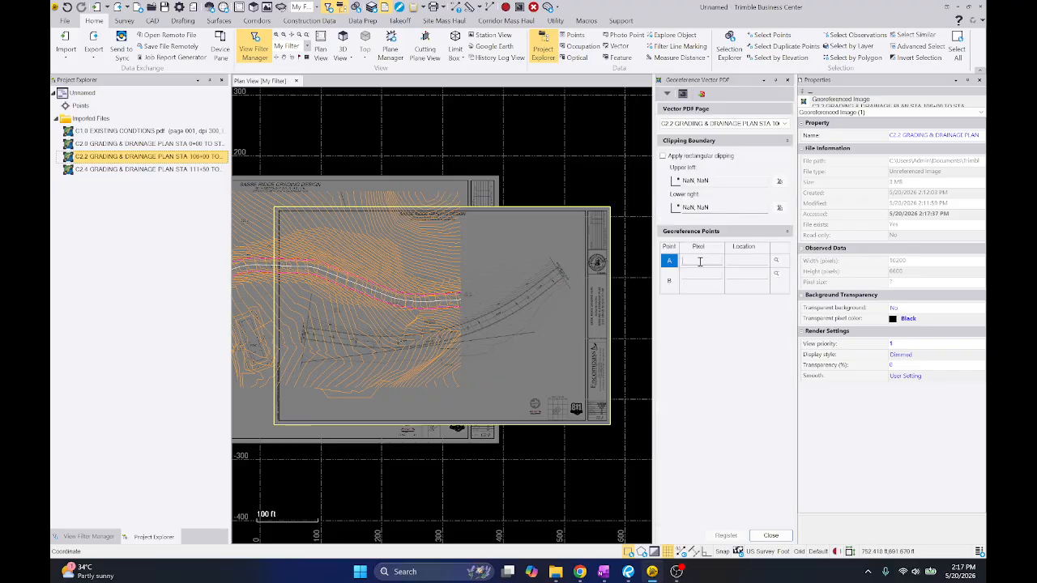
pyautogui.scroll(2, 474, 287)
pyautogui.scroll(5, 445, 296)
pyautogui.scroll(5, 445, 296)
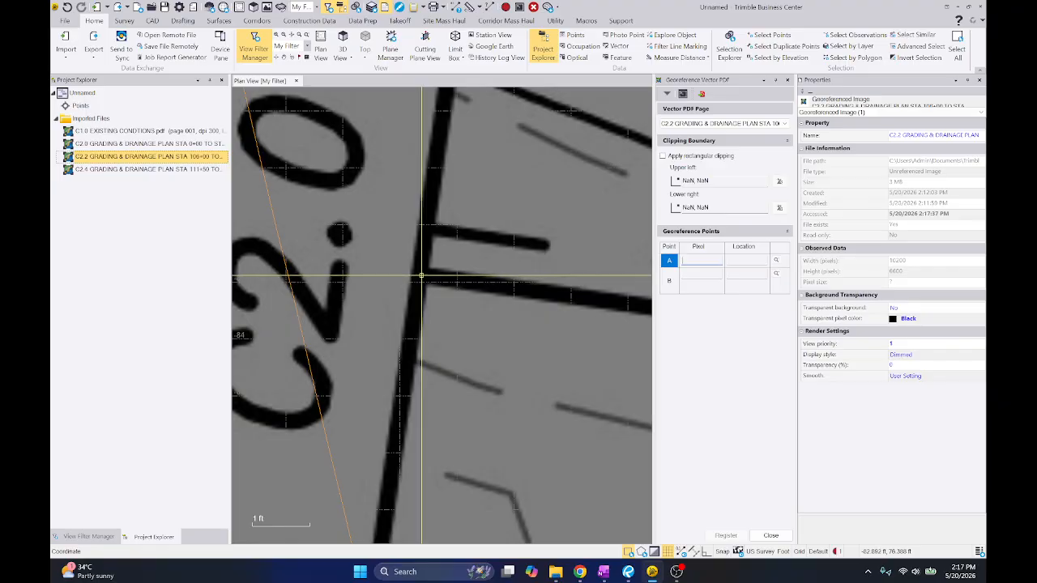
pyautogui.click(419, 278)
pyautogui.scroll(-6, 374, 293)
pyautogui.scroll(-2, 373, 293)
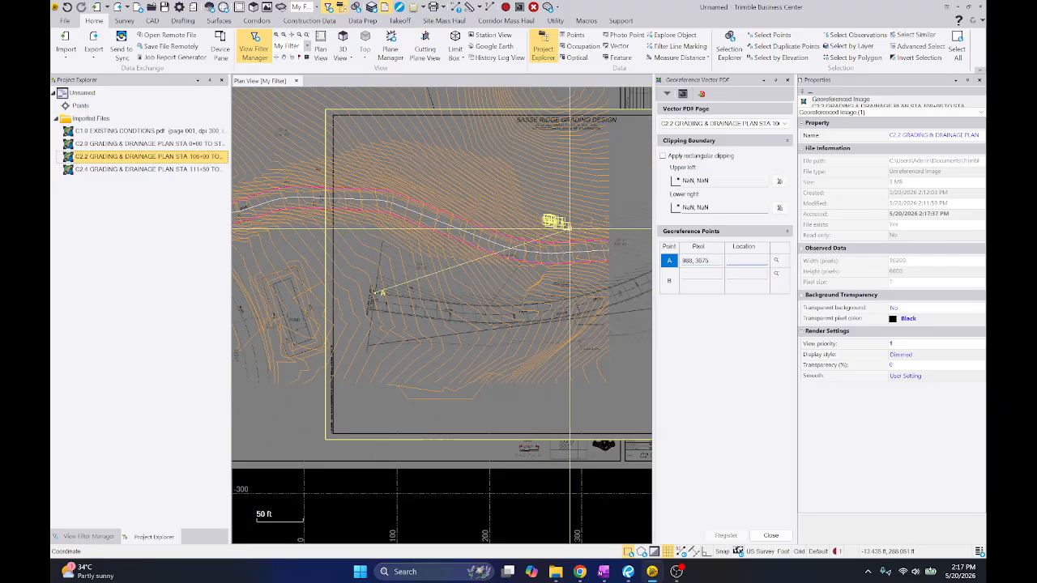
pyautogui.scroll(5, 575, 226)
pyautogui.moveTo(585, 227); pyautogui.dragTo(440, 253, button='middle')
pyautogui.scroll(2, 443, 248)
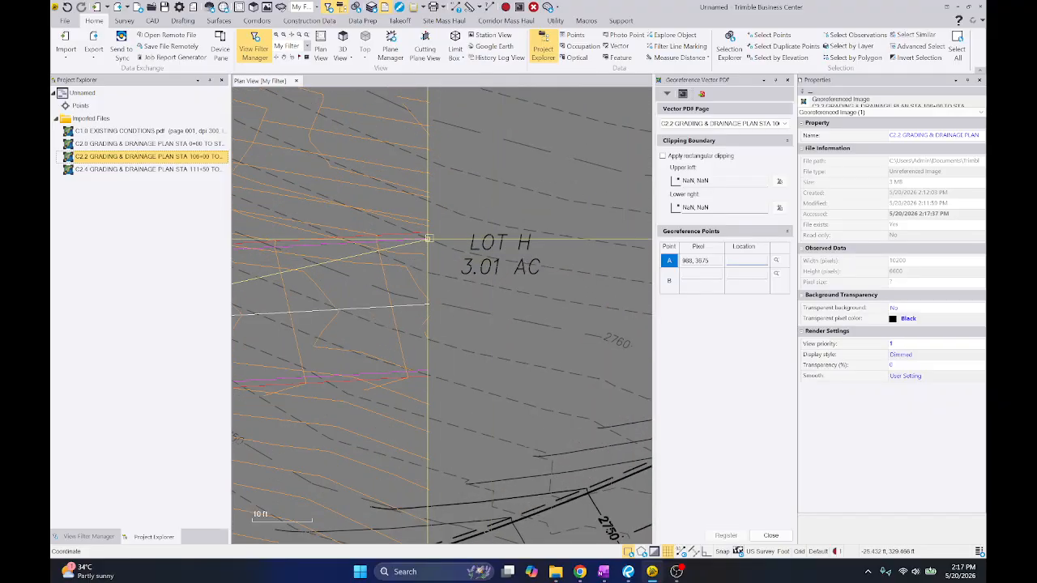
pyautogui.click(428, 239)
# Set georeference point B from the lower road edge at C2.2's match line to the matching pavement edge end on C2.0, and register the sheet
pyautogui.scroll(-6, 514, 226)
pyautogui.moveTo(308, 321); pyautogui.dragTo(592, 250, button='middle')
pyautogui.scroll(10, 591, 250)
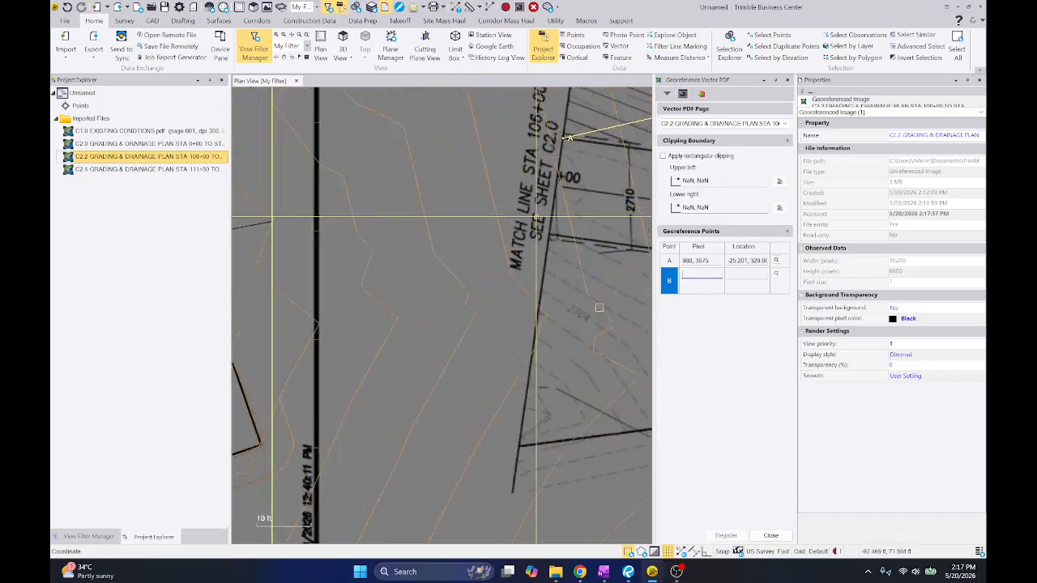
pyautogui.click(572, 281)
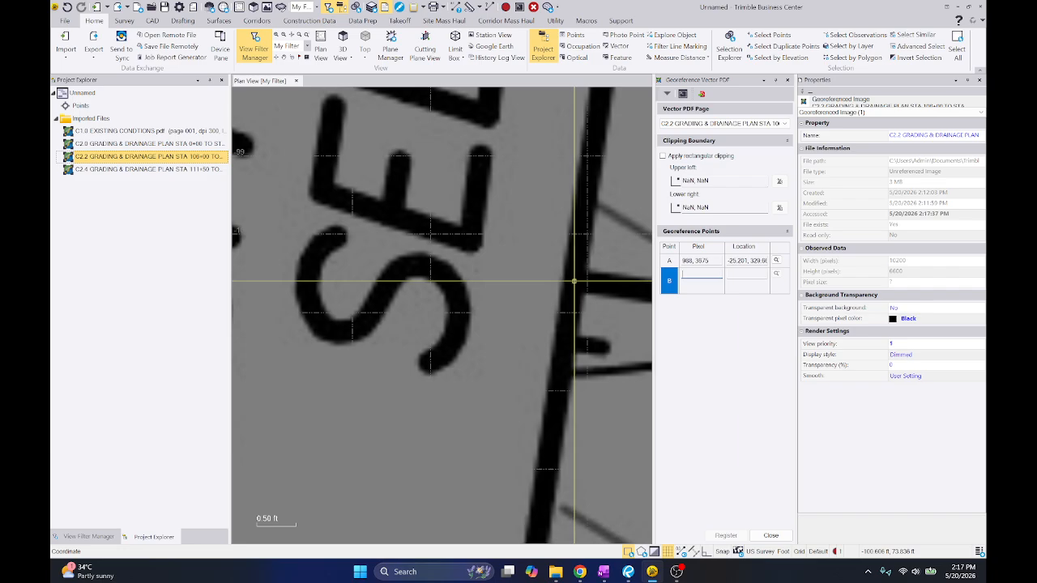
pyautogui.scroll(-8, 505, 280)
pyautogui.scroll(5, 559, 251)
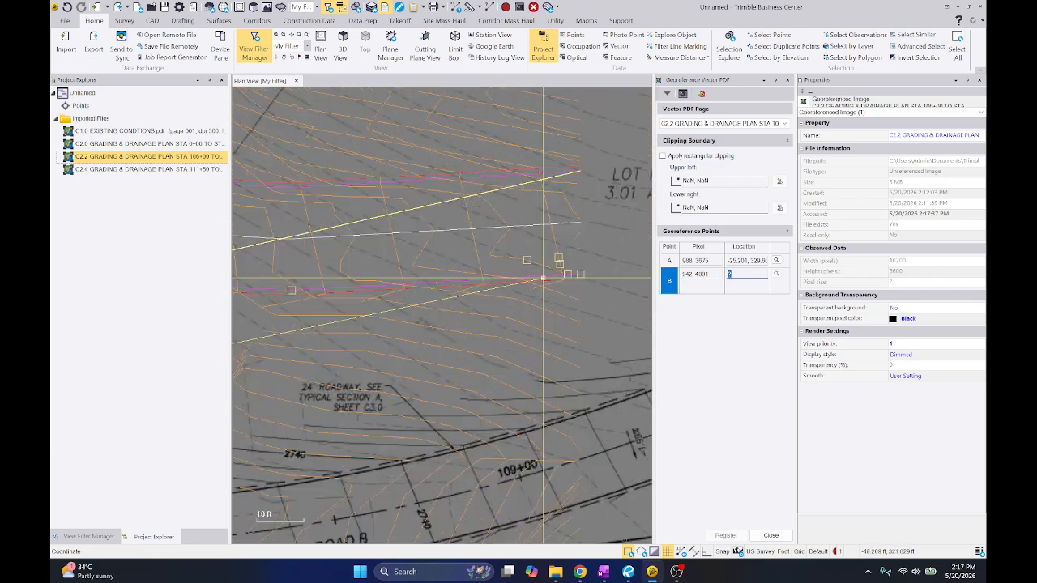
pyautogui.click(632, 268)
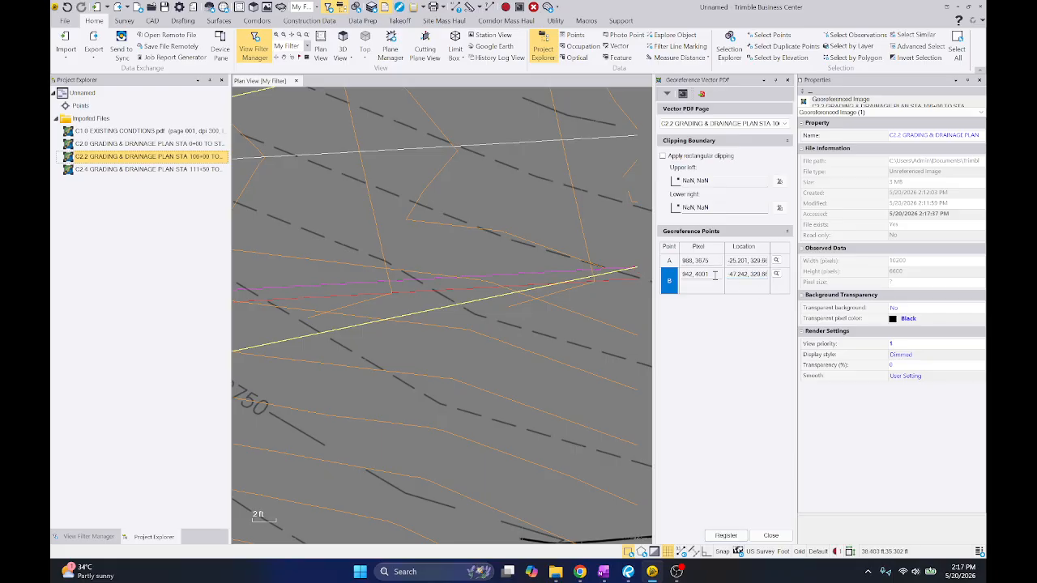
pyautogui.click(726, 536)
pyautogui.scroll(10, 473, 308)
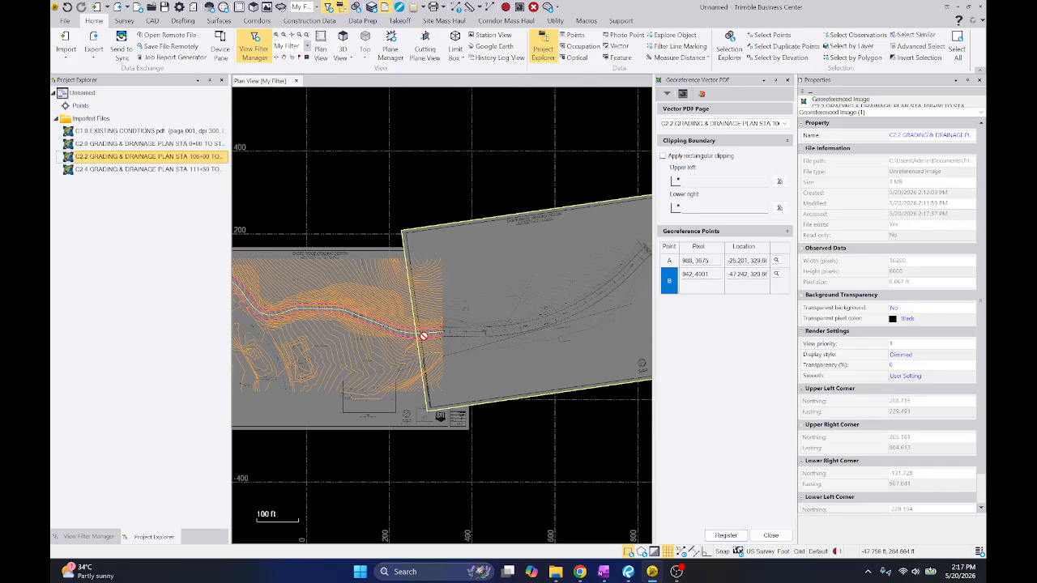
pyautogui.scroll(-4, 504, 288)
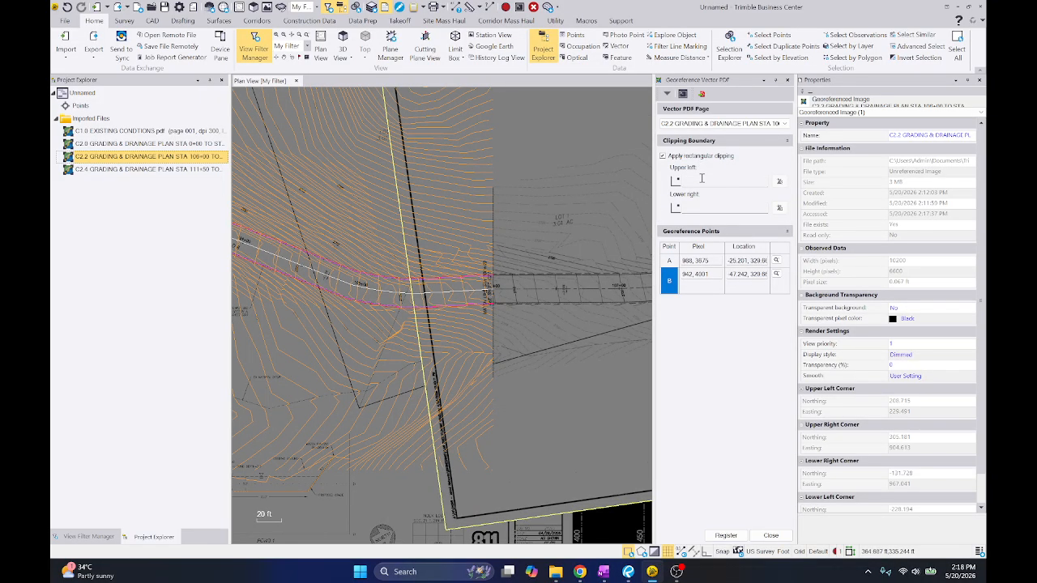
pyautogui.click(702, 178)
pyautogui.scroll(3, 486, 243)
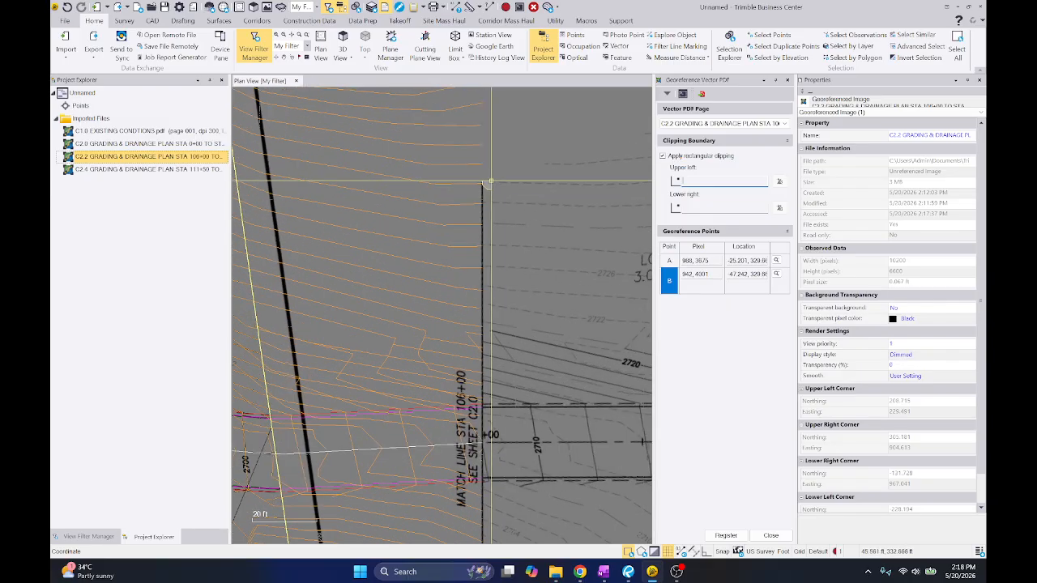
pyautogui.scroll(-4, 474, 183)
pyautogui.scroll(4, 502, 170)
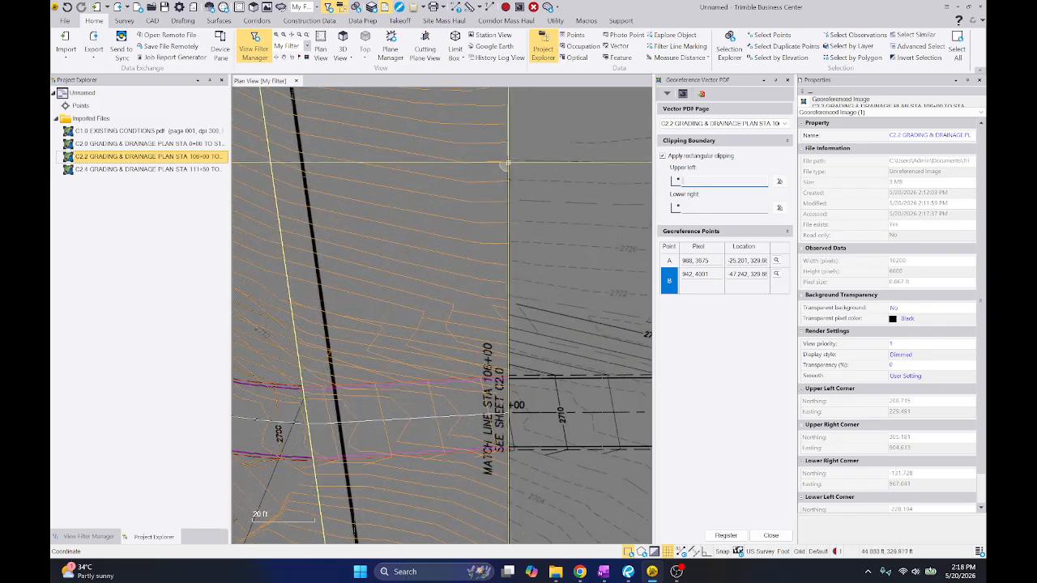
pyautogui.click(507, 164)
pyautogui.click(706, 159)
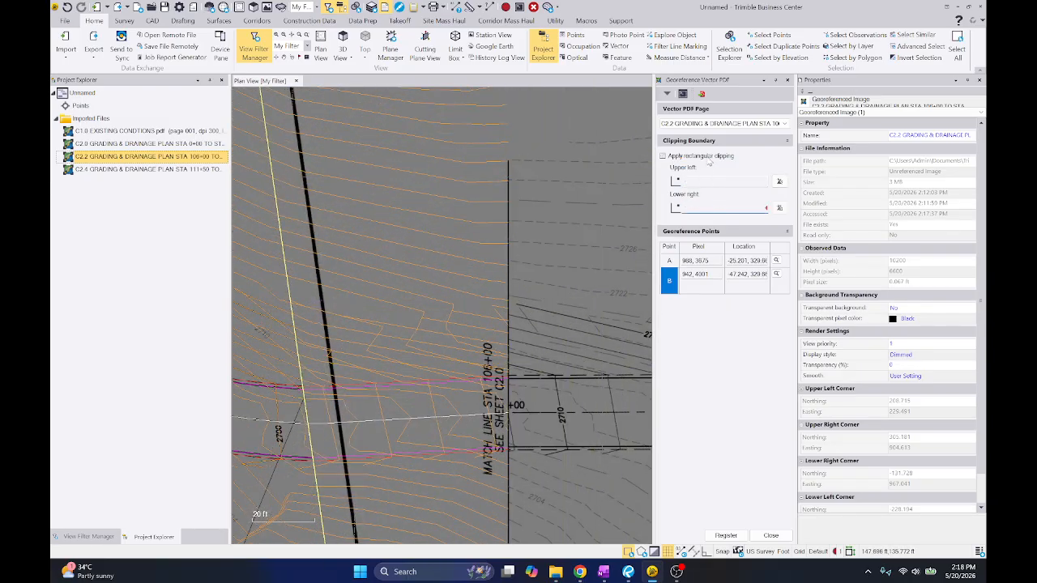
# List the georeferenced images in the view filter and inspect how sheet C2.2 aligns with the C2.0 linework at match line STA 106+00
pyautogui.scroll(-3, 542, 225)
pyautogui.click(96, 536)
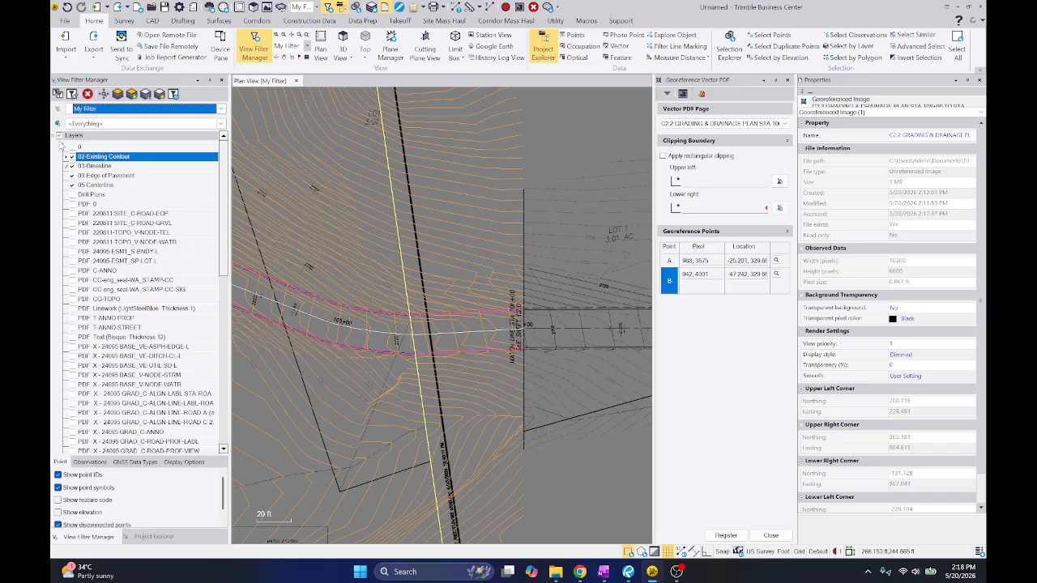
pyautogui.click(59, 135)
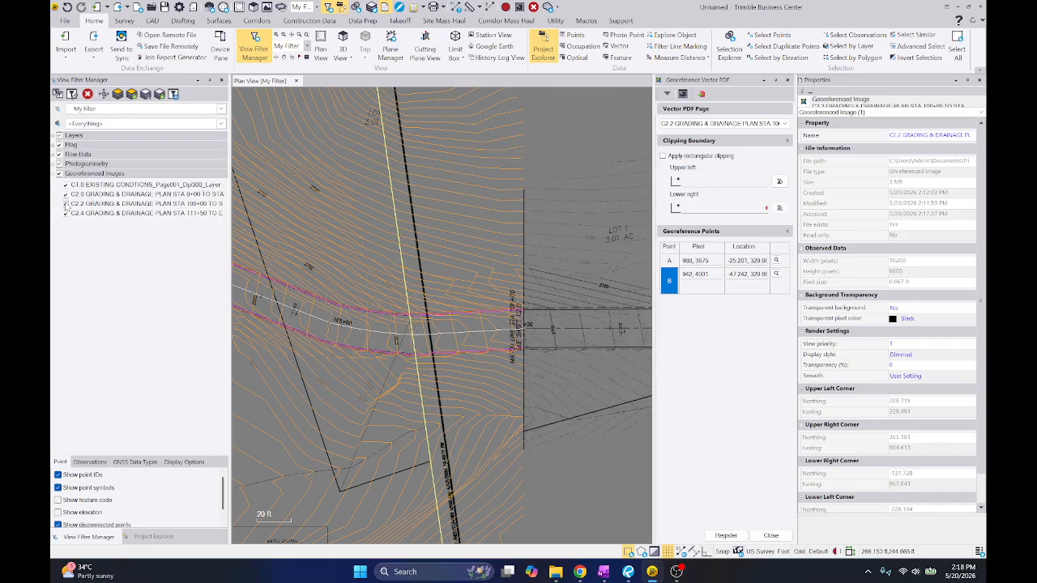
pyautogui.scroll(2, 413, 342)
pyautogui.scroll(-4, 428, 316)
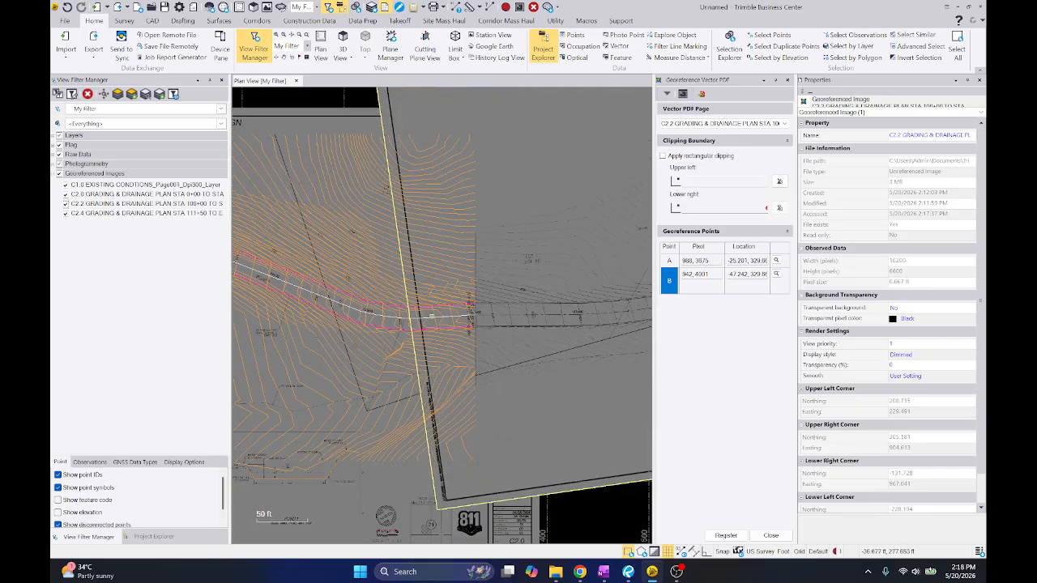
pyautogui.scroll(3, 430, 316)
pyautogui.scroll(3, 374, 304)
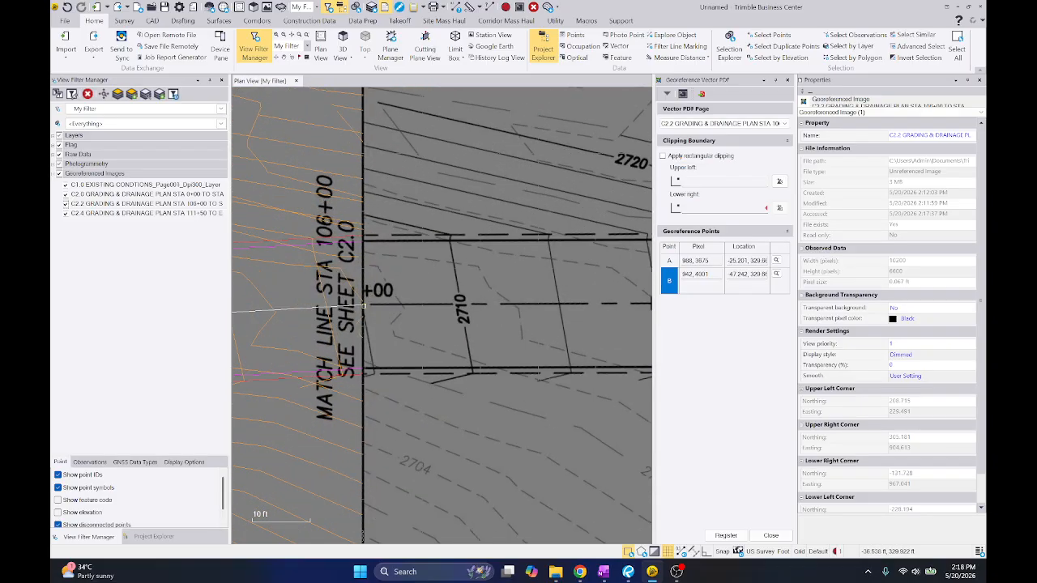
pyautogui.scroll(-3, 370, 305)
pyautogui.moveTo(456, 380); pyautogui.dragTo(576, 370, button='middle')
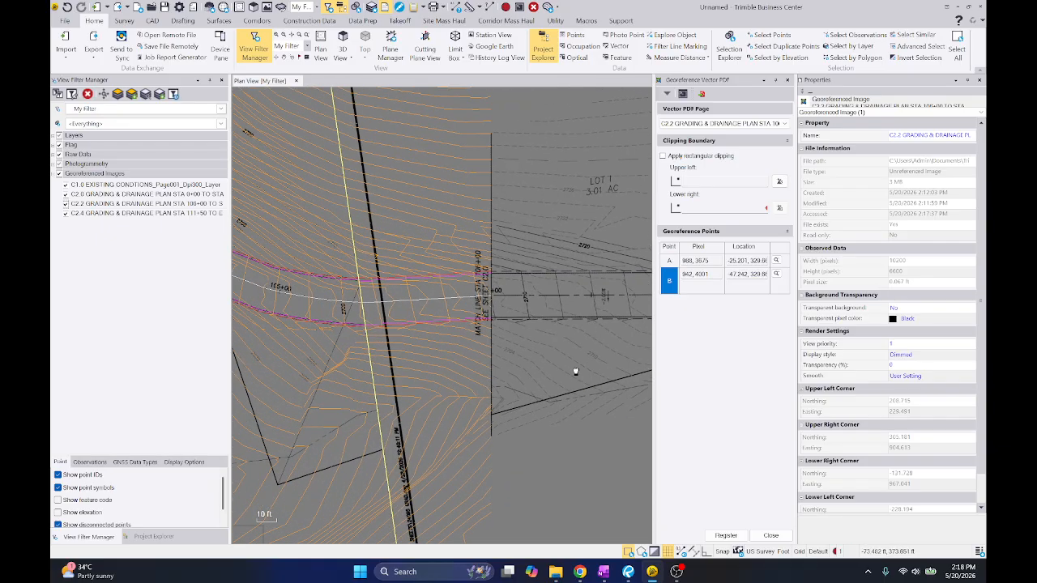
pyautogui.scroll(-1, 575, 370)
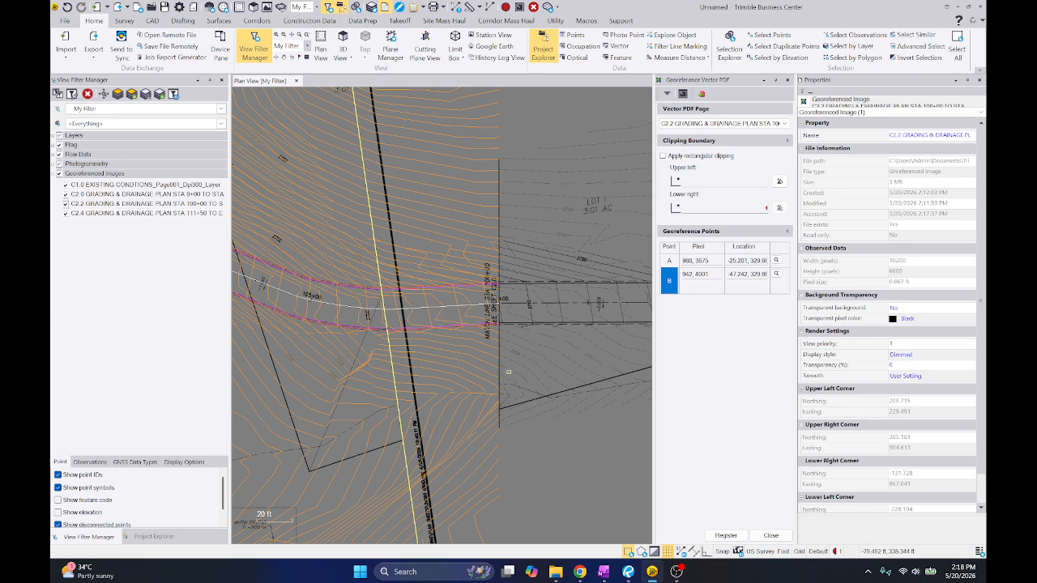
# Toggle the C2.2 image's visibility off and on to compare it with sheet C2.0 around the match line, leaving it shown
pyautogui.click(154, 536)
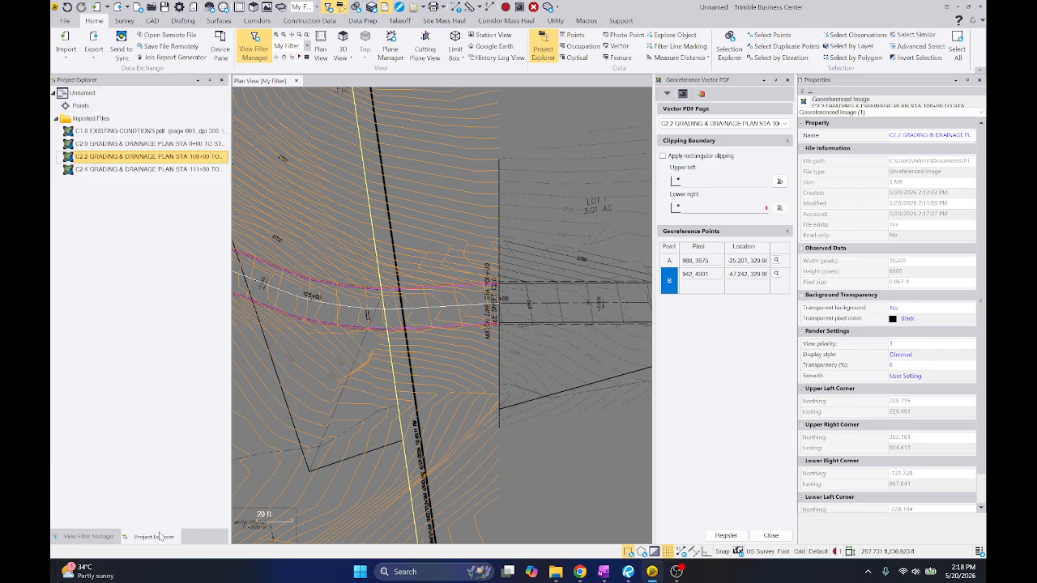
pyautogui.click(98, 536)
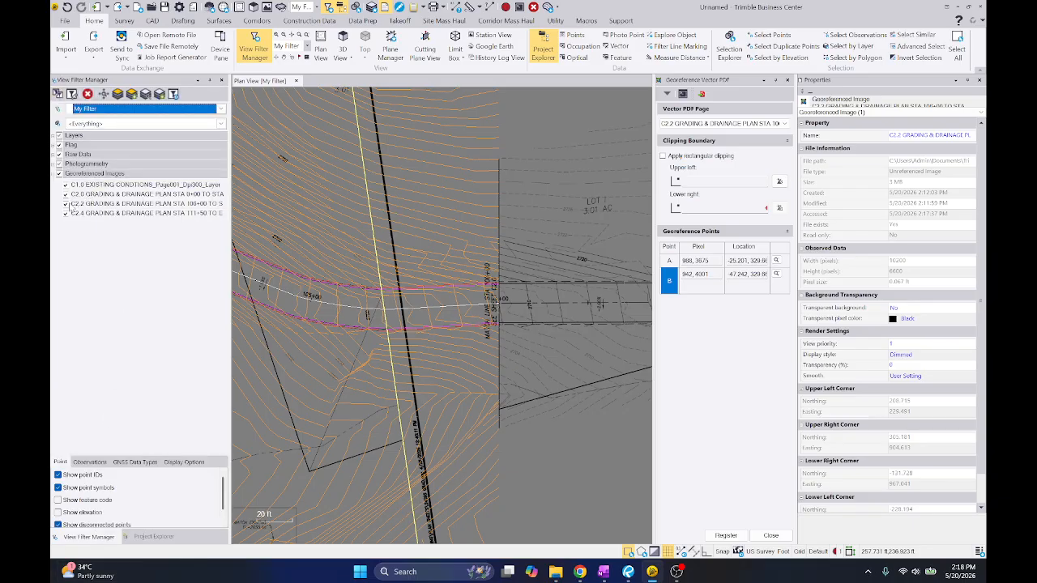
pyautogui.click(130, 203)
pyautogui.click(66, 204)
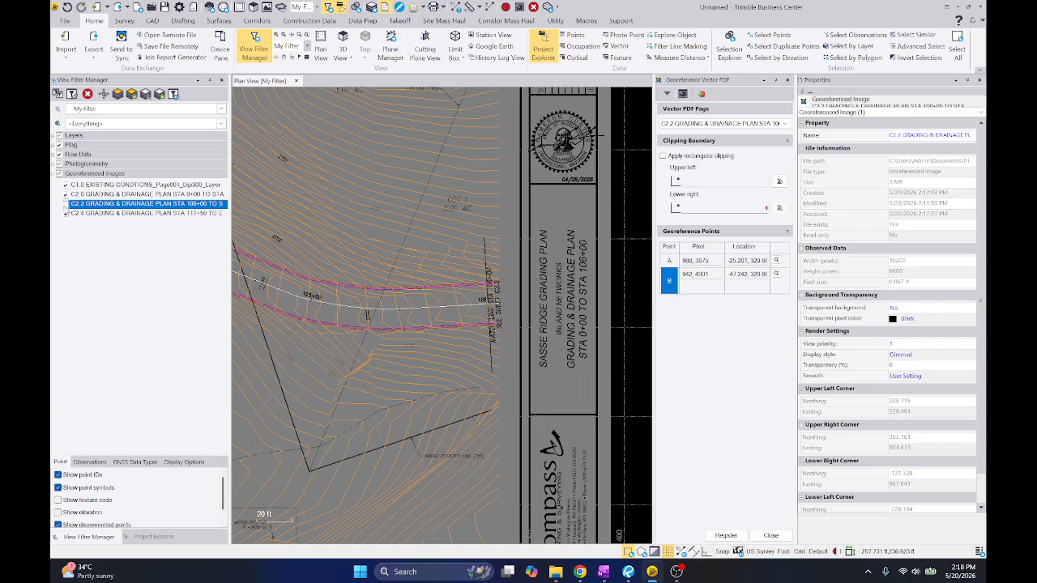
pyautogui.click(65, 204)
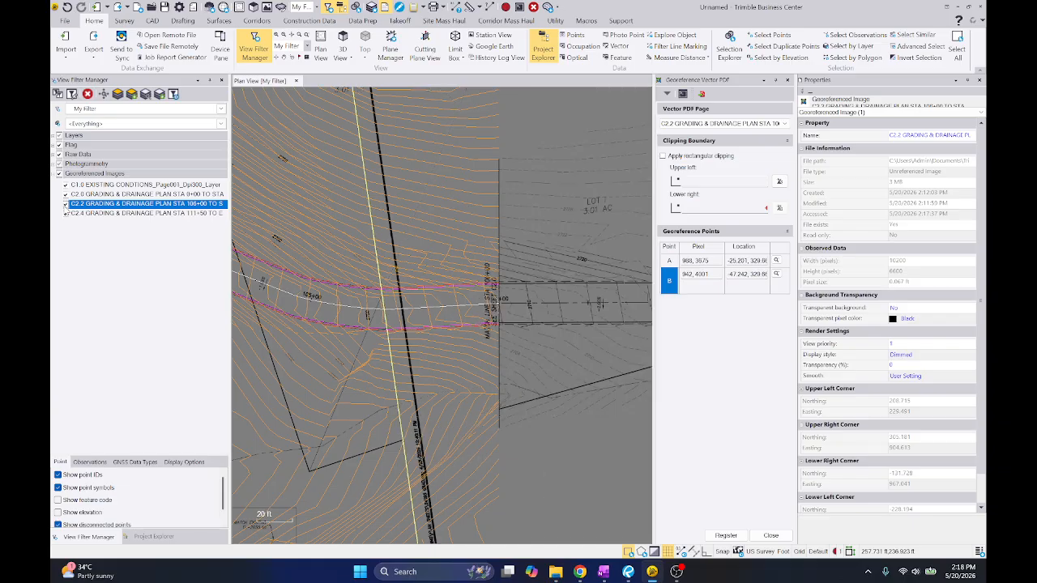
pyautogui.click(66, 204)
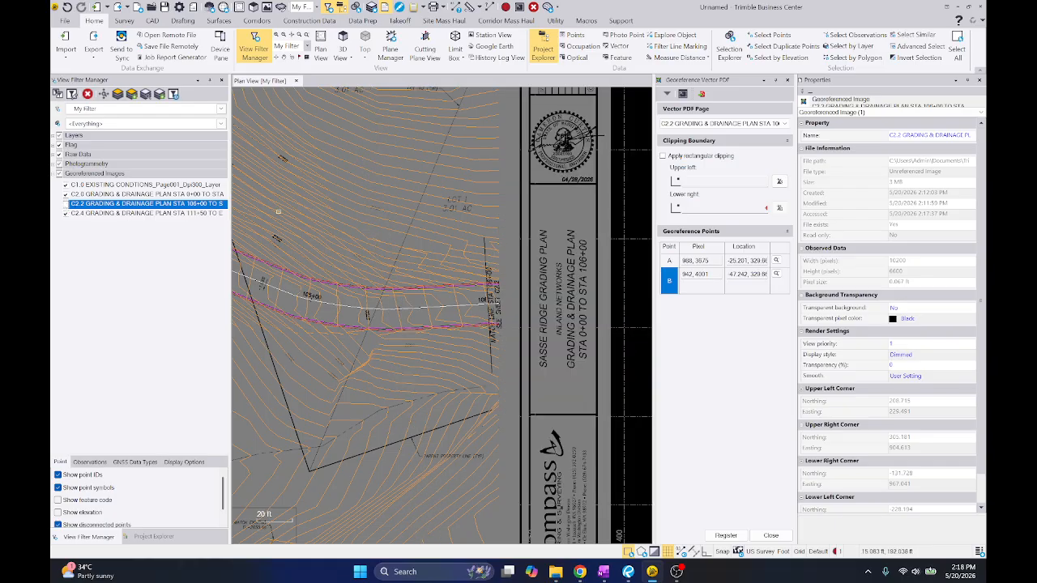
pyautogui.click(65, 204)
# Select four existing contours ending at the match line and examine how the contours and road edges continue onto sheet C2.2
pyautogui.scroll(2, 499, 176)
pyautogui.moveTo(486, 136); pyautogui.dragTo(455, 192)
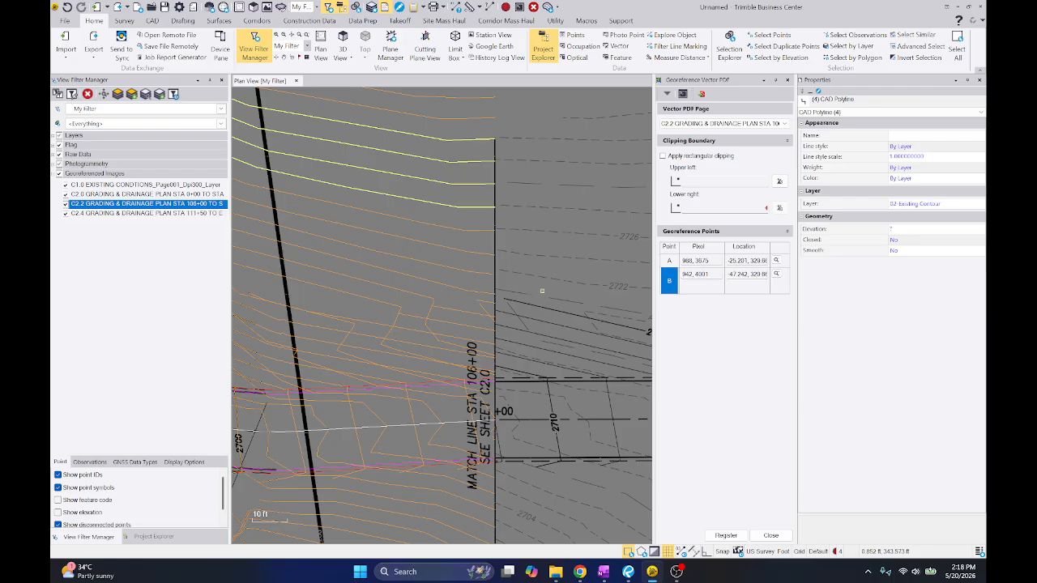
pyautogui.scroll(4, 496, 180)
pyautogui.scroll(-2, 475, 185)
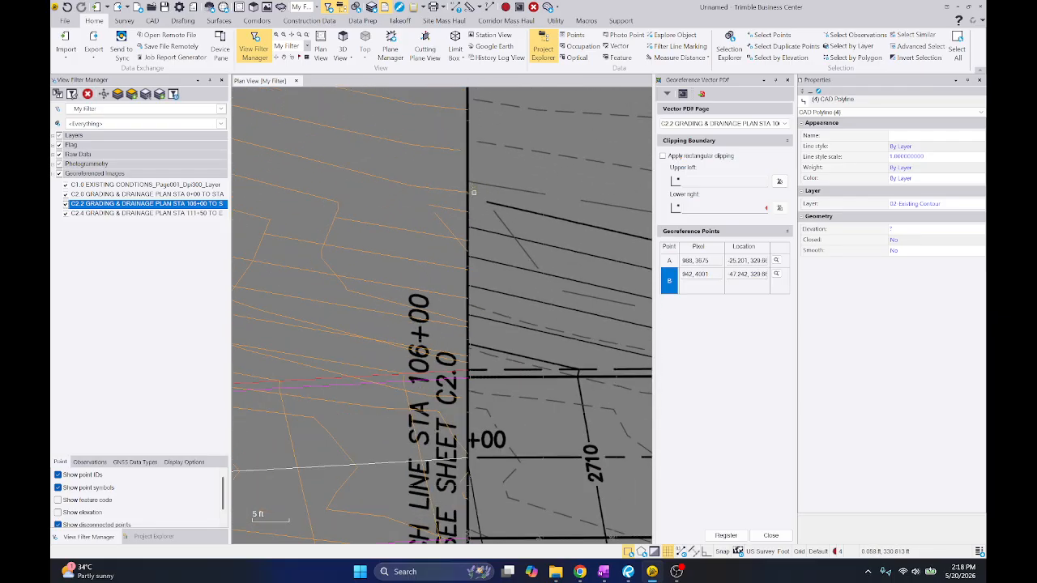
pyautogui.scroll(-2, 493, 260)
pyautogui.scroll(1, 495, 251)
pyautogui.scroll(-2, 502, 245)
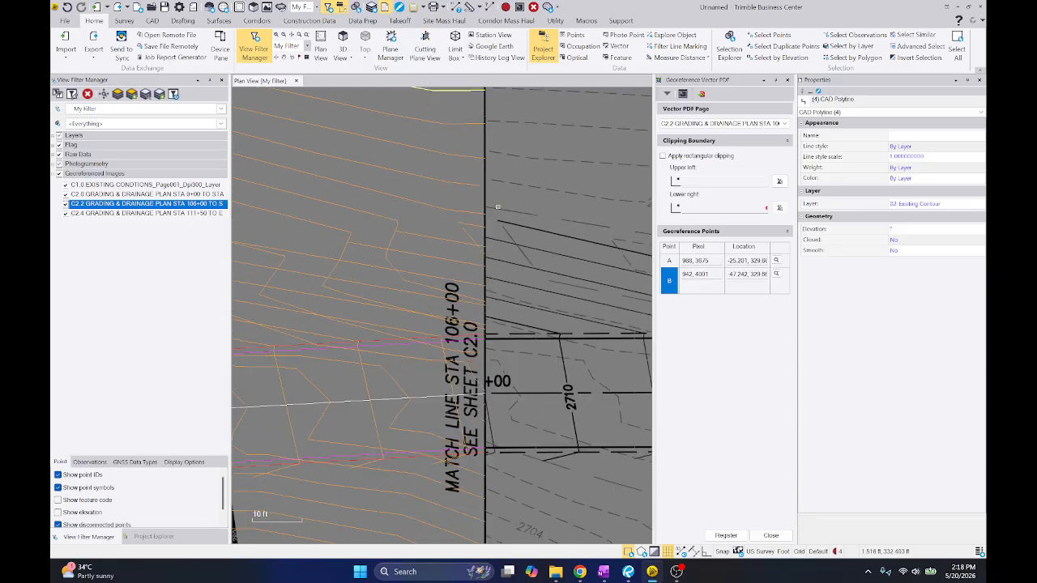
pyautogui.moveTo(506, 242); pyautogui.dragTo(523, 200, button='middle')
pyautogui.scroll(-2, 531, 196)
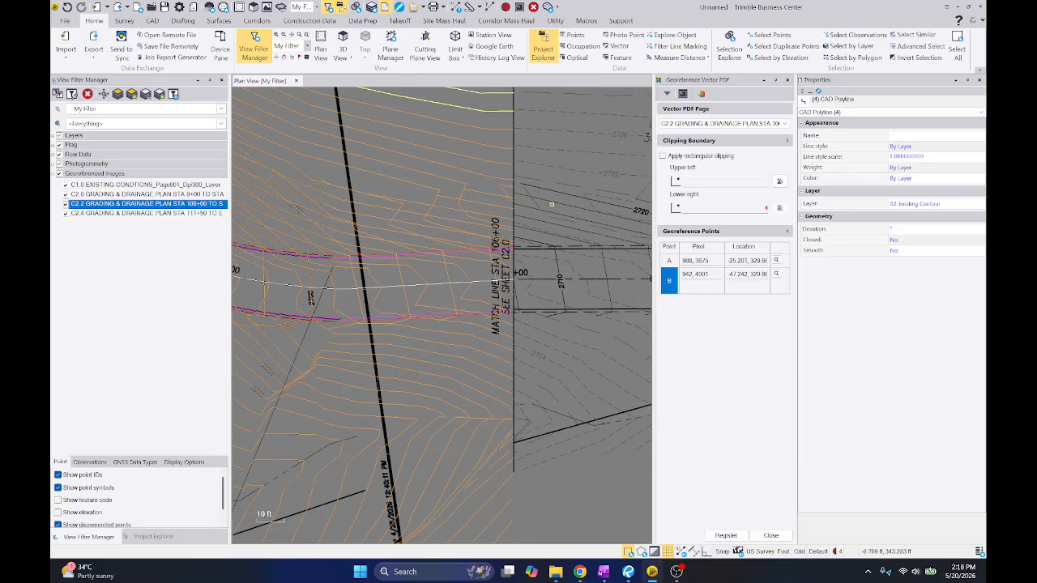
pyautogui.scroll(3, 554, 241)
pyautogui.moveTo(520, 313)
pyautogui.mouseDown(button='middle')
pyautogui.moveTo(537, 243)
pyautogui.moveTo(527, 209)
pyautogui.mouseUp(button='middle')
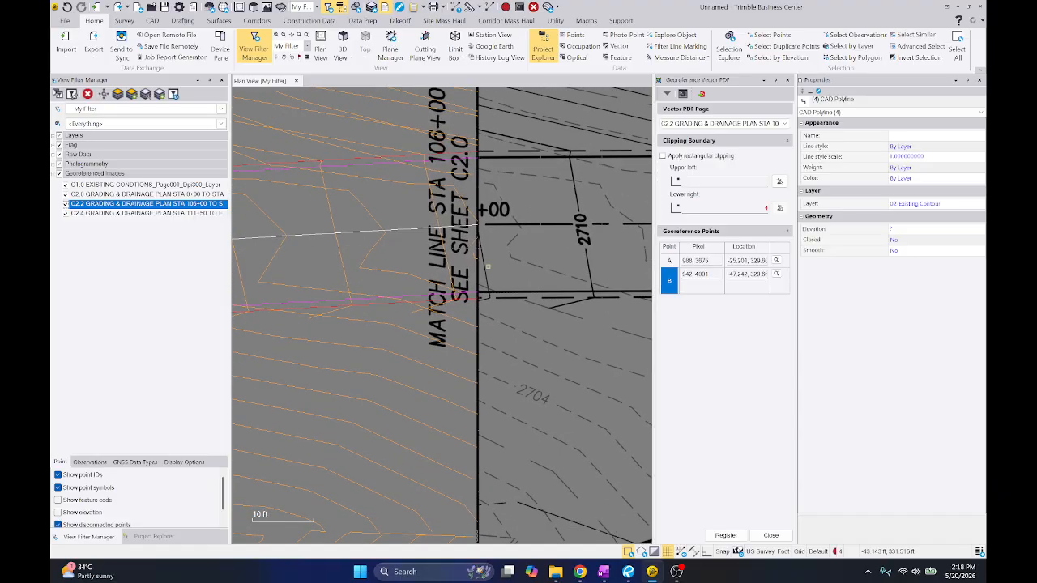
pyautogui.scroll(-2, 491, 282)
pyautogui.scroll(3, 456, 233)
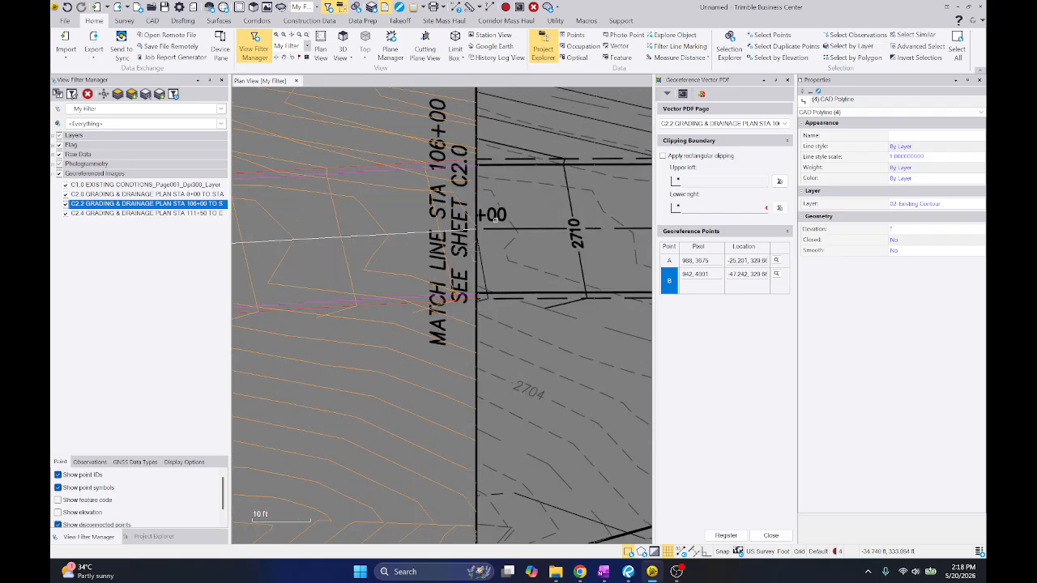
pyautogui.scroll(-1, 470, 219)
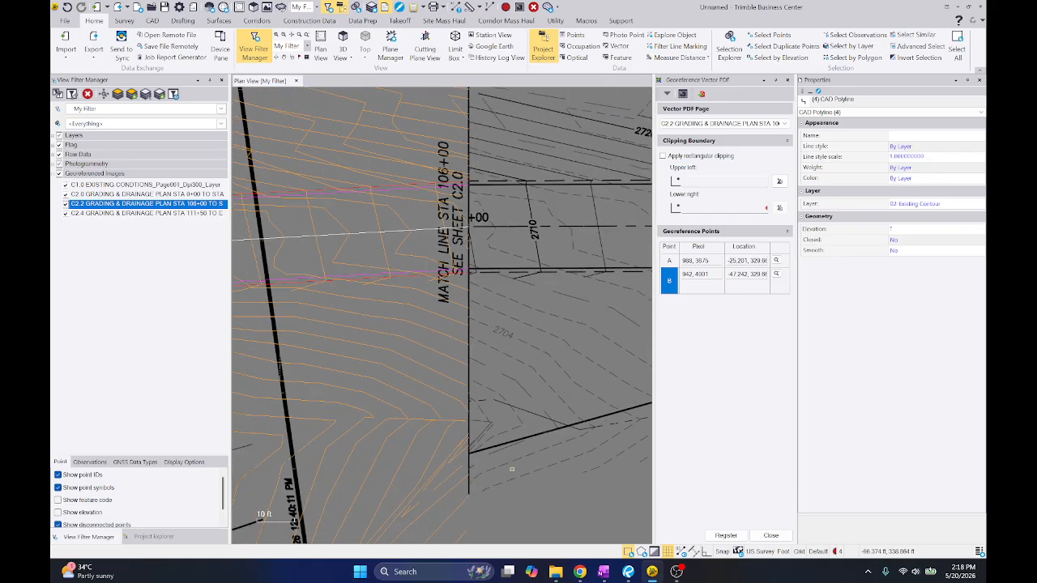
# Re-pick georeference point B from the 2708 contour corner beside C2.2's match line to the matching contour corner on C2.0's lower road edge
pyautogui.scroll(2, 466, 269)
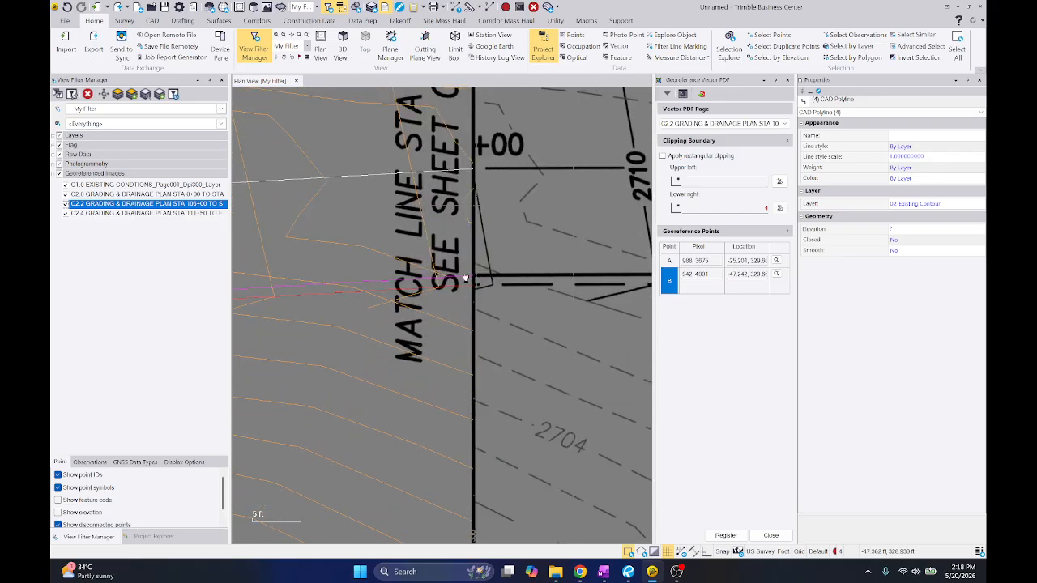
pyautogui.moveTo(465, 277); pyautogui.dragTo(520, 408, button='middle')
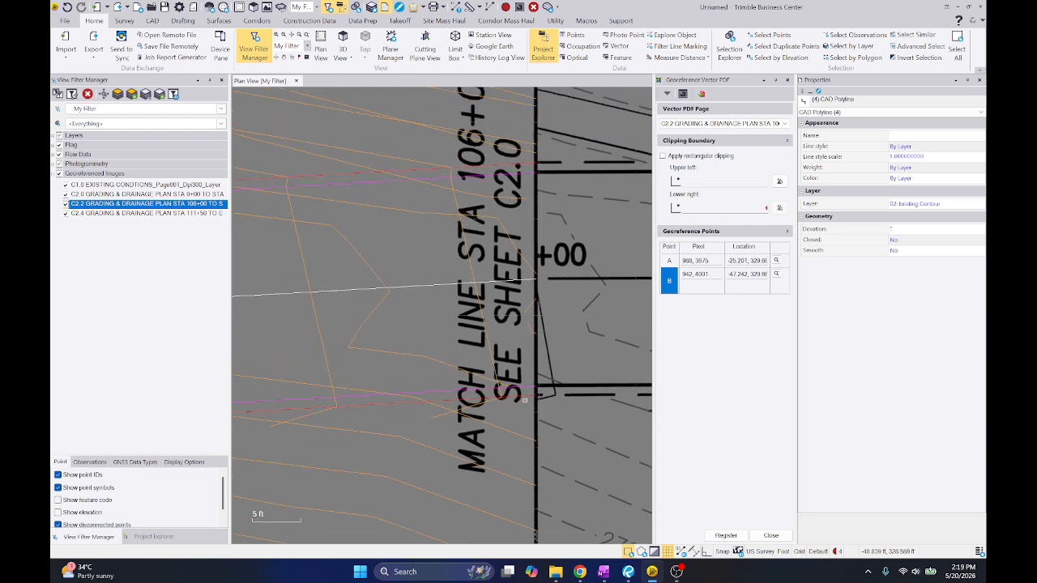
pyautogui.scroll(-1, 521, 407)
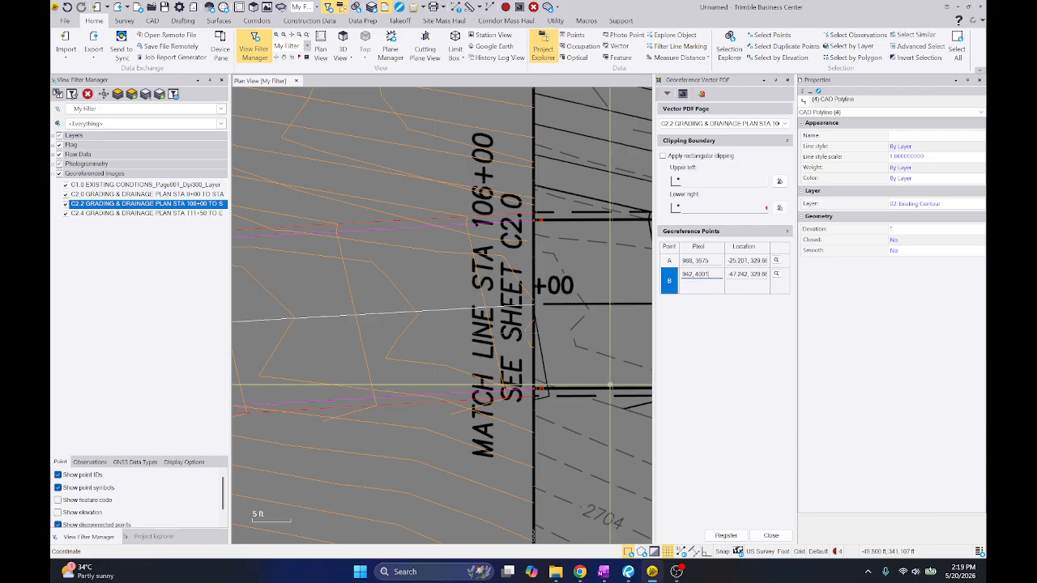
pyautogui.scroll(3, 544, 351)
pyautogui.click(543, 352)
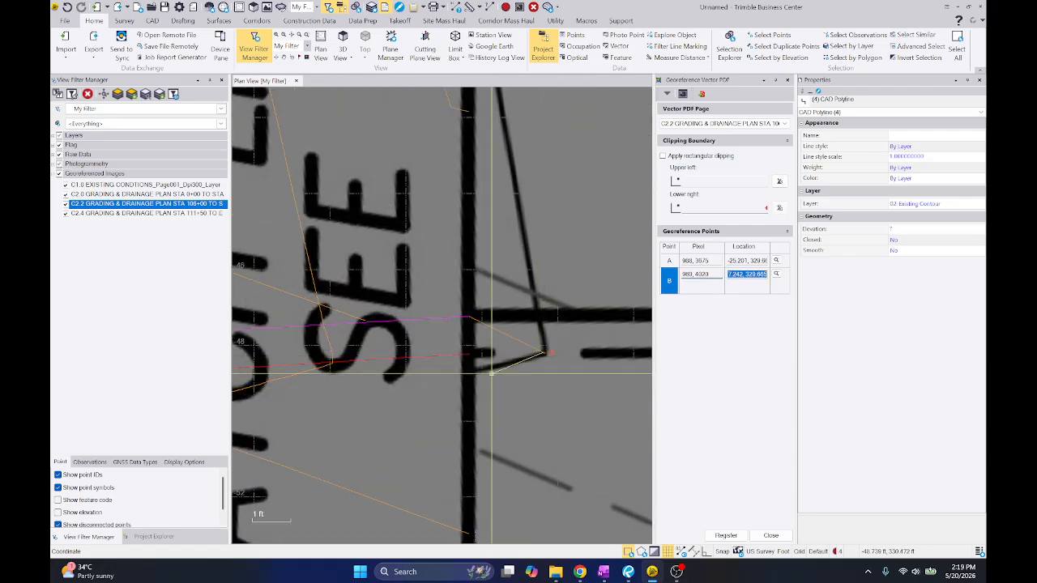
pyautogui.scroll(-3, 433, 413)
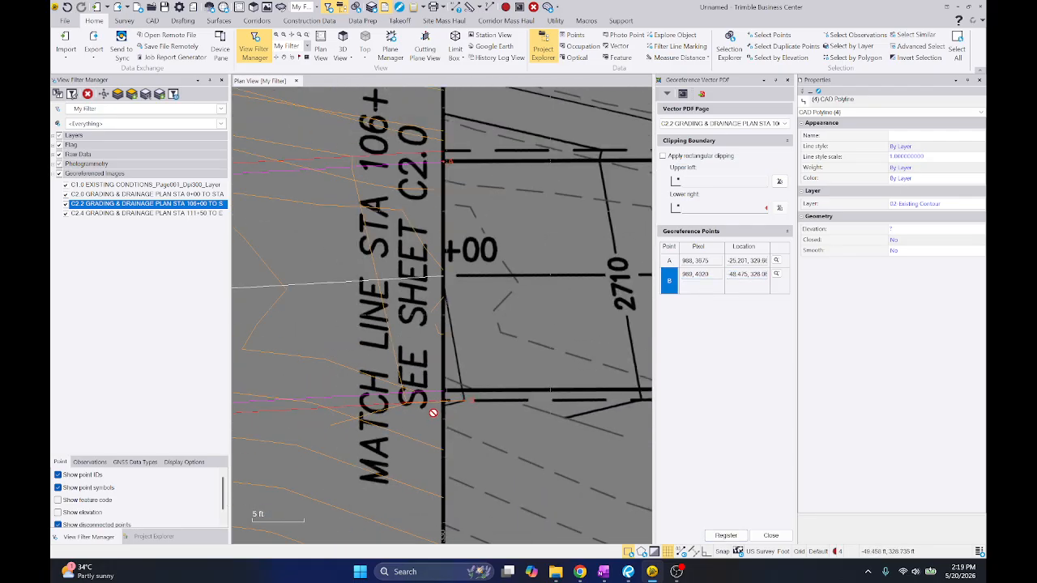
pyautogui.scroll(-2, 454, 332)
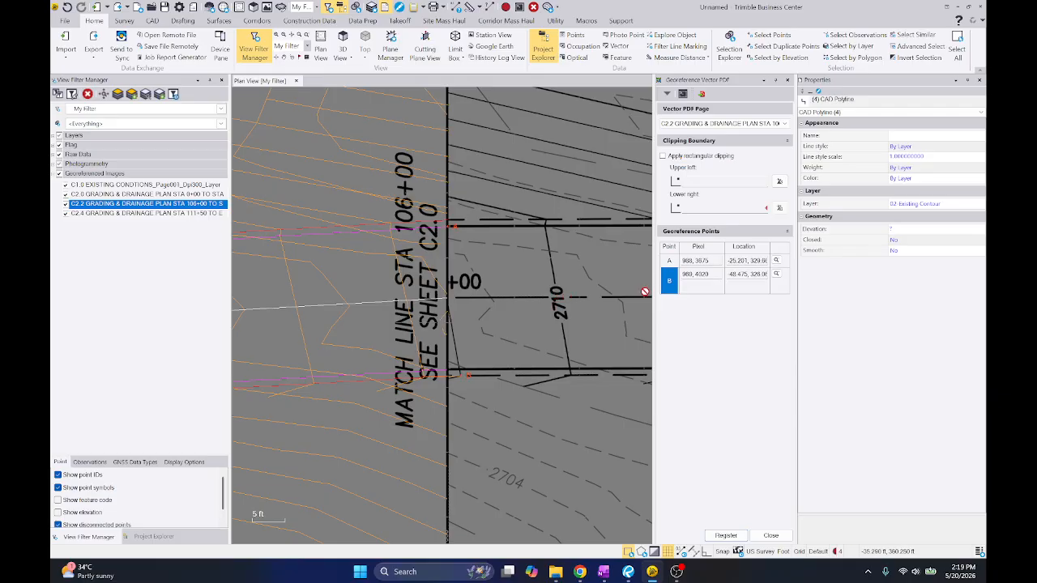
# Re-pick georeference point A from the 2710 contour's corner at C2.2's lower road edge to the contour vertex near the C2.0 match line
pyautogui.click(694, 261)
pyautogui.moveTo(574, 345); pyautogui.dragTo(499, 317, button='middle')
pyautogui.scroll(3, 494, 324)
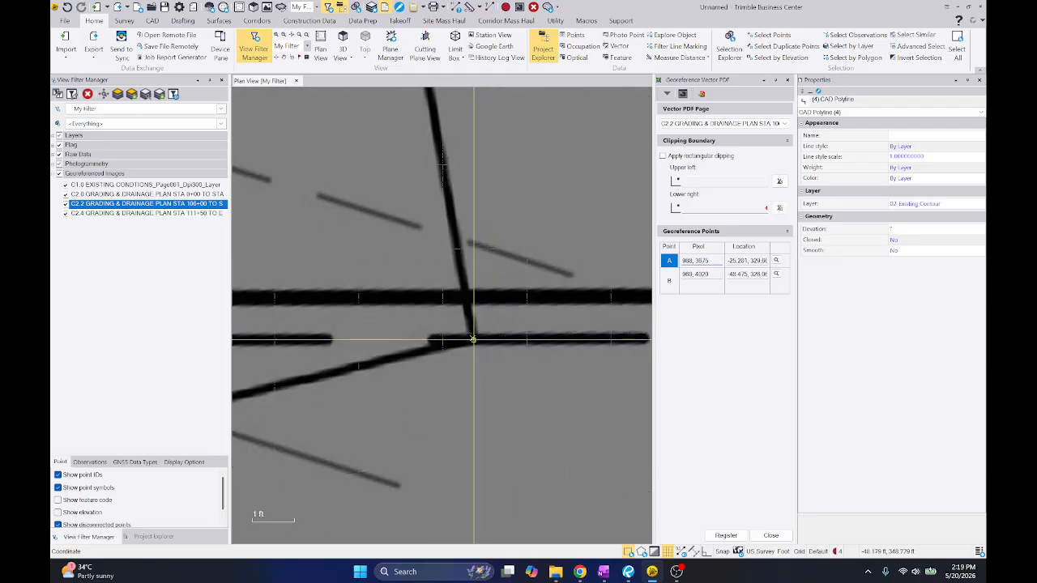
pyautogui.click(474, 342)
pyautogui.scroll(-1, 475, 342)
pyautogui.scroll(-1, 509, 334)
pyautogui.moveTo(330, 328); pyautogui.dragTo(445, 329, button='middle')
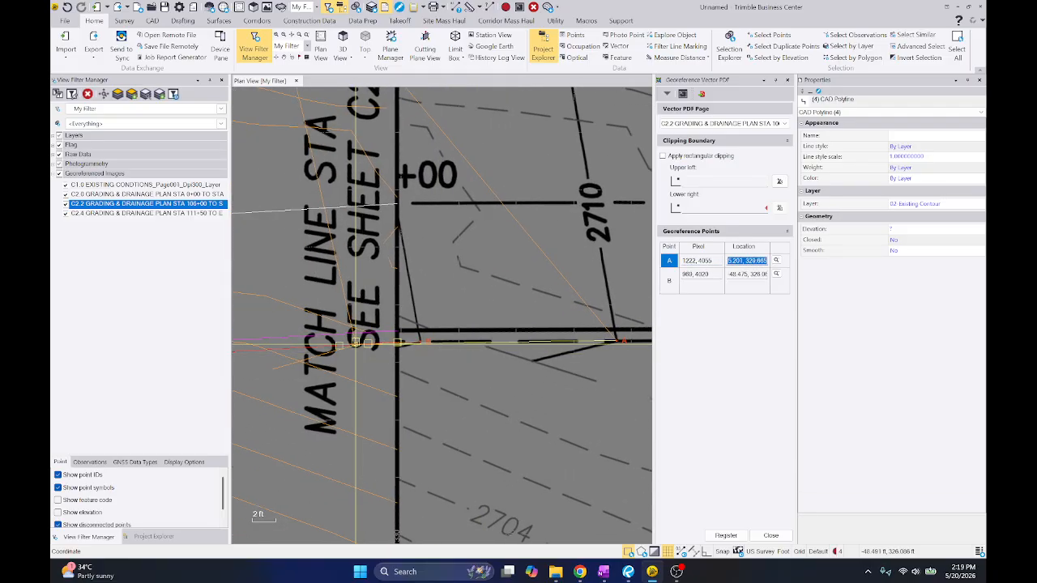
pyautogui.click(355, 342)
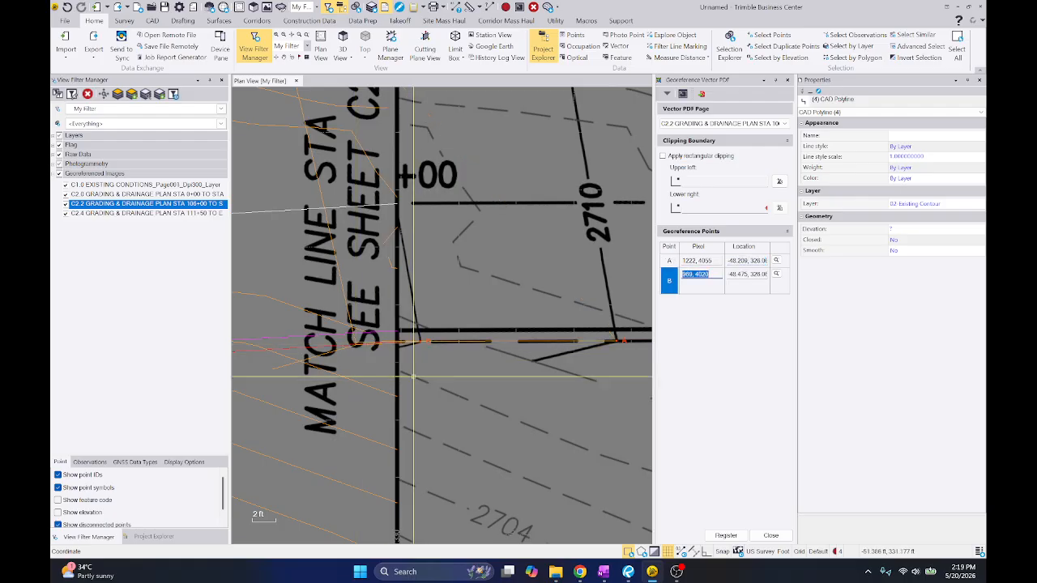
# Adjust point A's location along C2.0's lower road edge line and compare both georeference points at the match line
pyautogui.click(744, 260)
pyautogui.scroll(4, 329, 343)
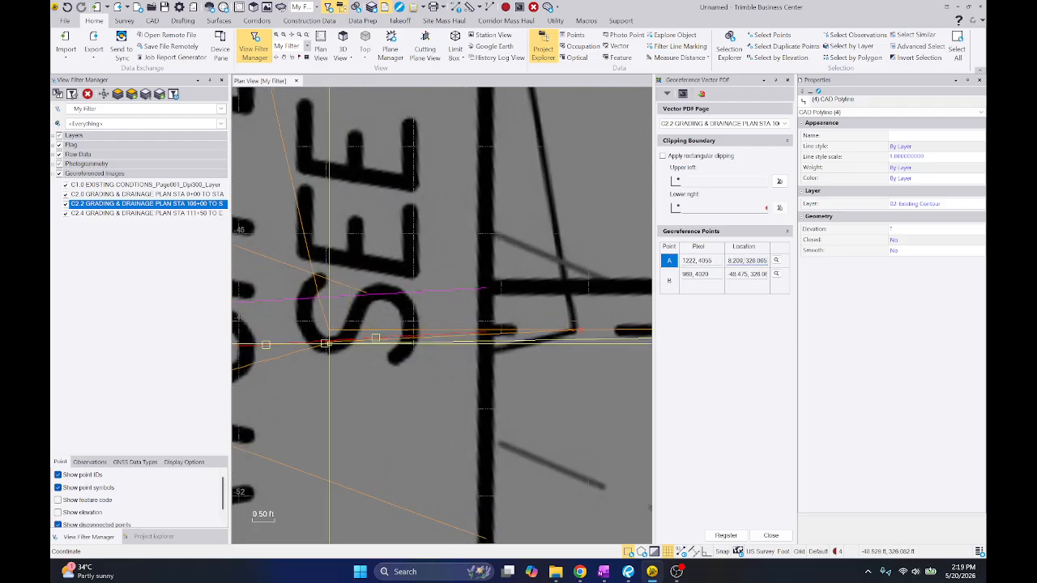
pyautogui.click(369, 337)
pyautogui.scroll(-2, 366, 337)
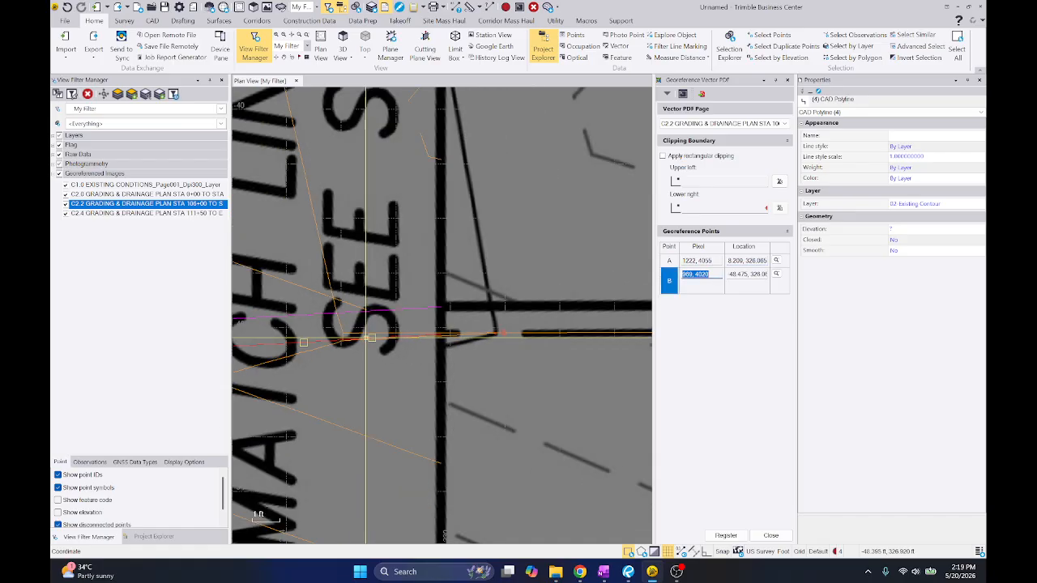
pyautogui.scroll(-4, 366, 338)
pyautogui.scroll(5, 518, 331)
pyautogui.scroll(-5, 574, 317)
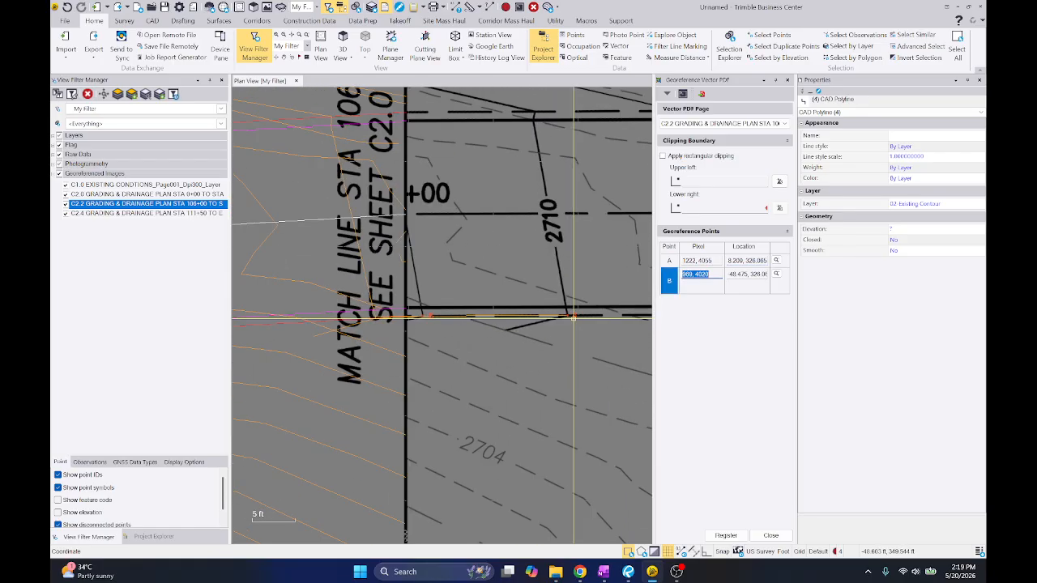
pyautogui.scroll(-2, 574, 317)
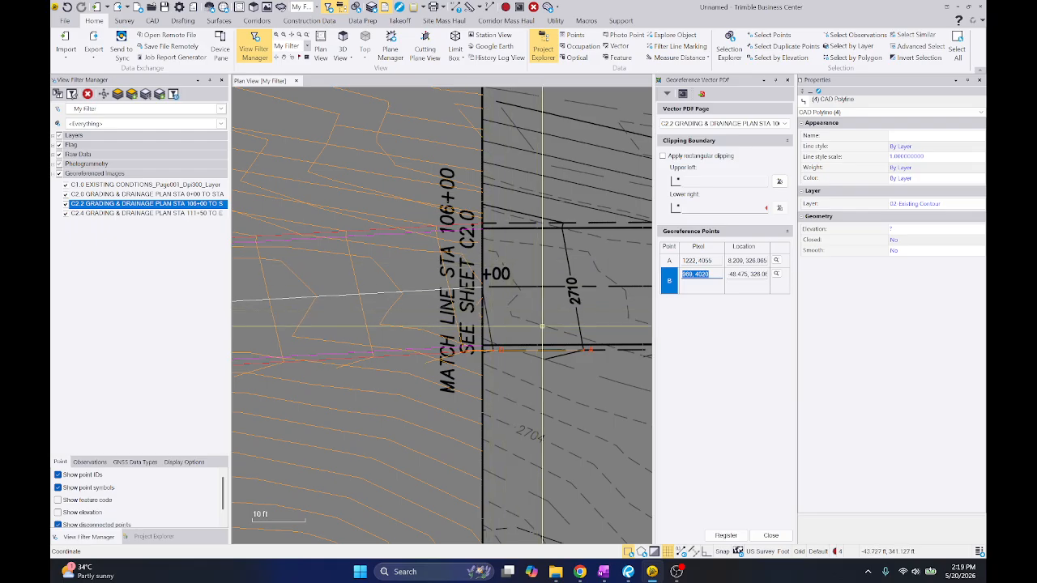
pyautogui.scroll(4, 542, 326)
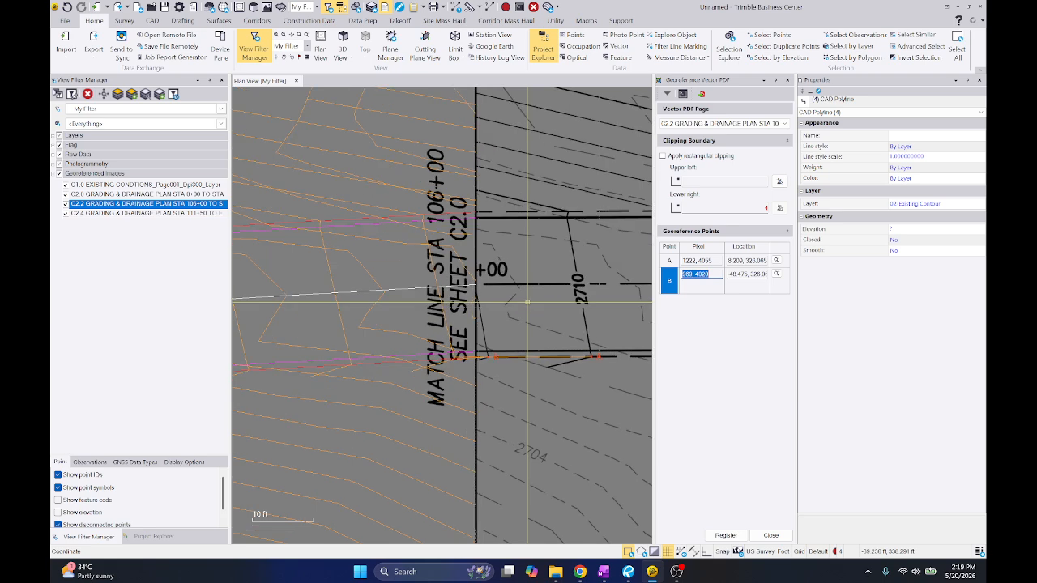
# Move georeference point A to the dashed existing contour's bend inside the road on C2.2 and link it to C2.0's contour at the match line
pyautogui.click(687, 260)
pyautogui.scroll(4, 494, 297)
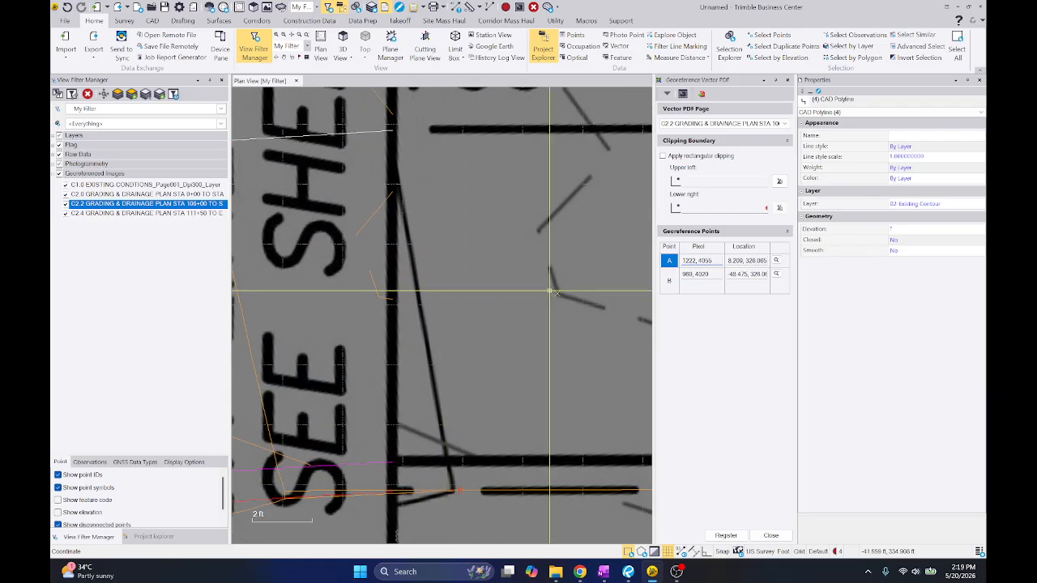
pyautogui.click(367, 305)
pyautogui.click(392, 298)
pyautogui.scroll(-5, 393, 302)
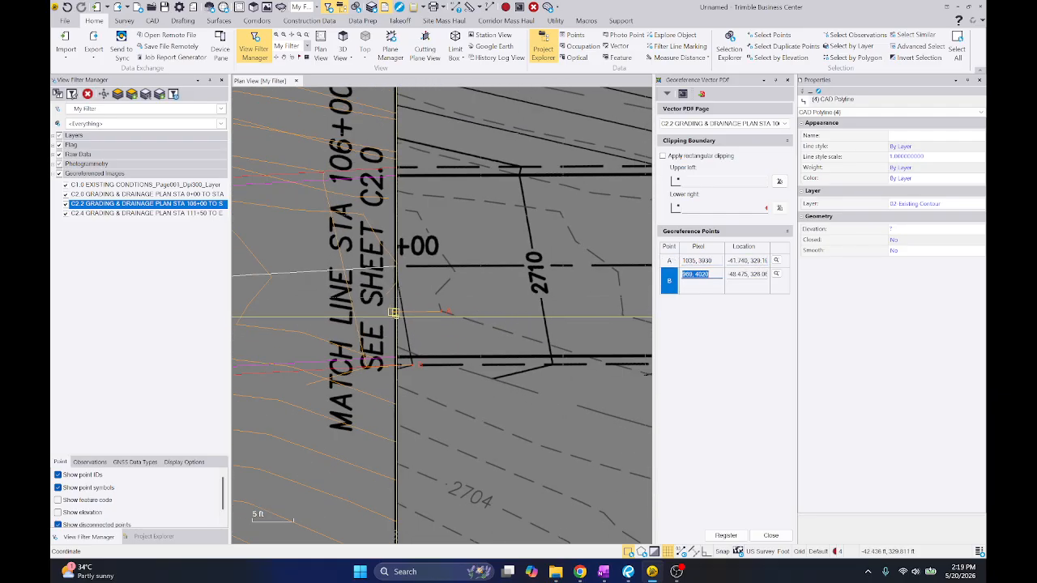
# Set georeference point A from the upper end of C2.2's diagonal existing contour above the road to the same contour end on C2.0
pyautogui.click(688, 261)
pyautogui.moveTo(410, 254); pyautogui.dragTo(471, 376, button='middle')
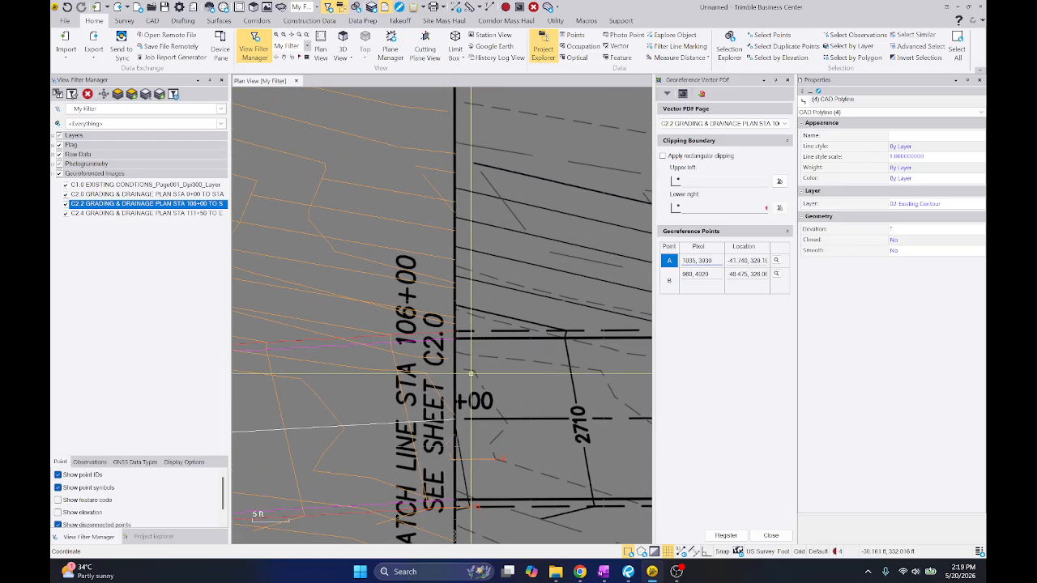
pyautogui.scroll(3, 458, 182)
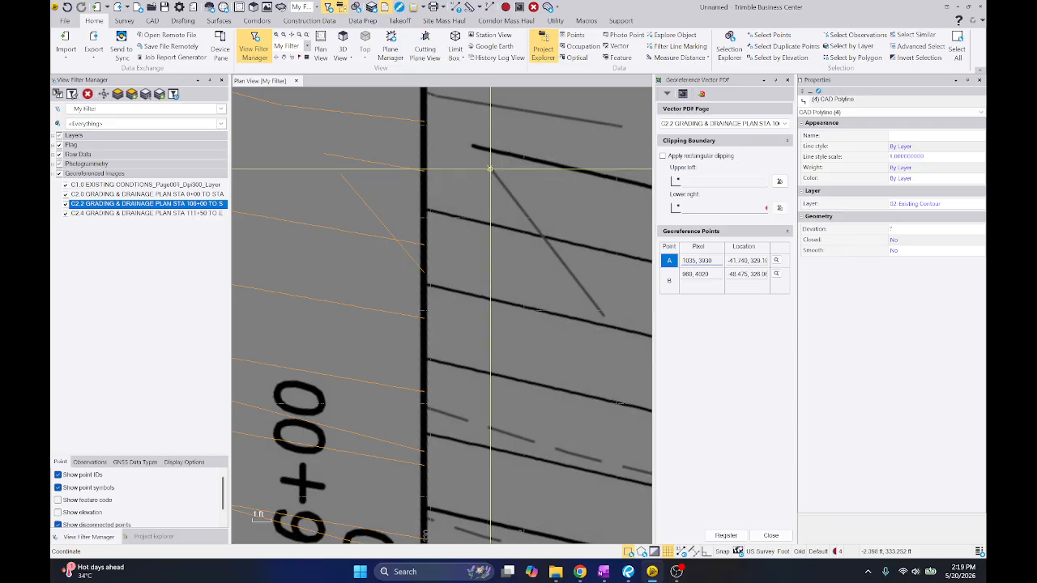
pyautogui.click(492, 168)
pyautogui.click(341, 175)
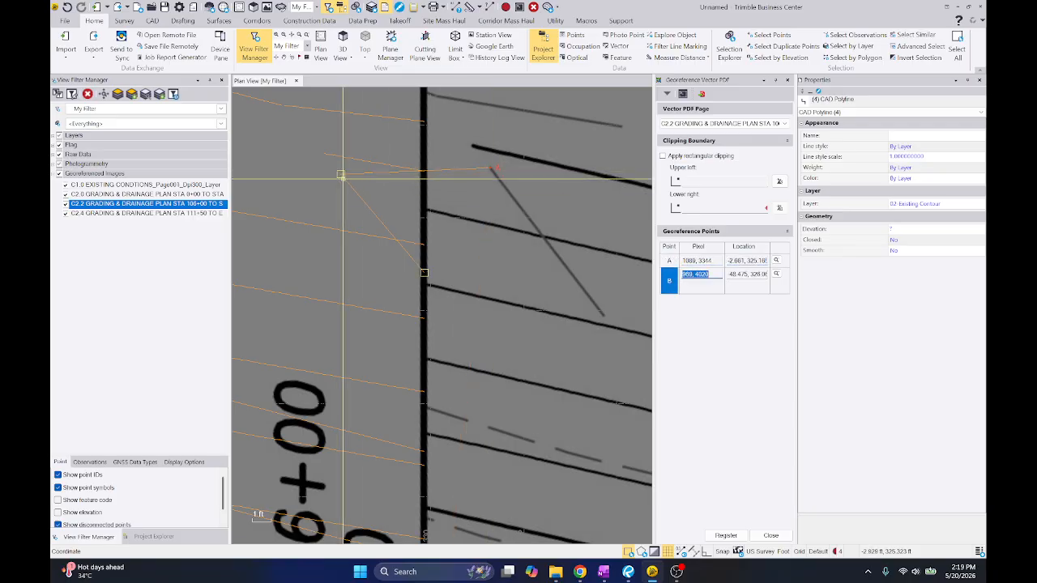
# Set georeference point B from the dashed contour's bend inside the road on C2.2 to the matching bend on C2.0, and register the sheet
pyautogui.scroll(-3, 343, 176)
pyautogui.moveTo(450, 407); pyautogui.dragTo(449, 278, button='middle')
pyautogui.scroll(2, 479, 351)
pyautogui.scroll(-2, 479, 352)
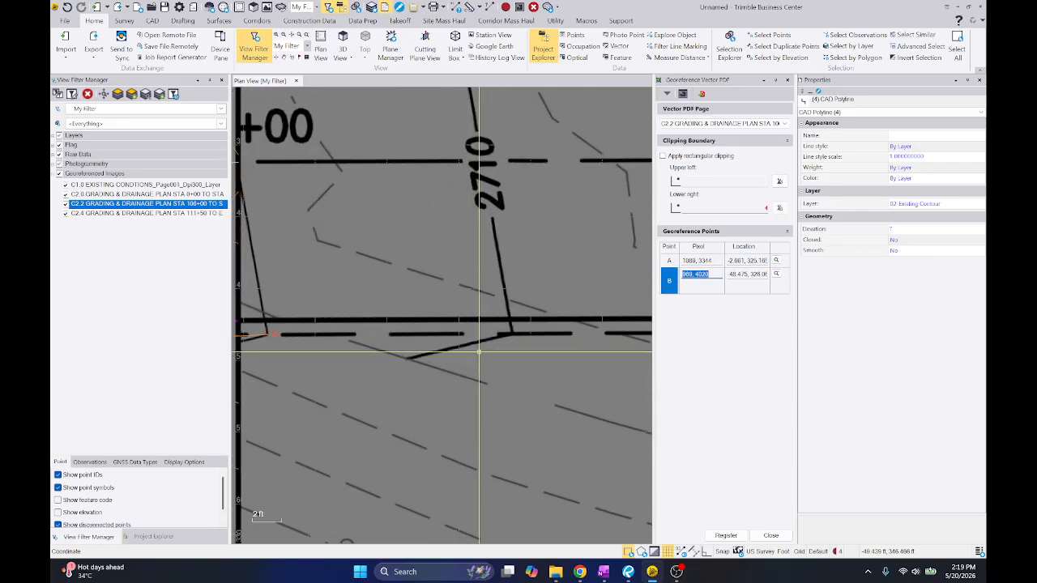
pyautogui.scroll(2, 418, 280)
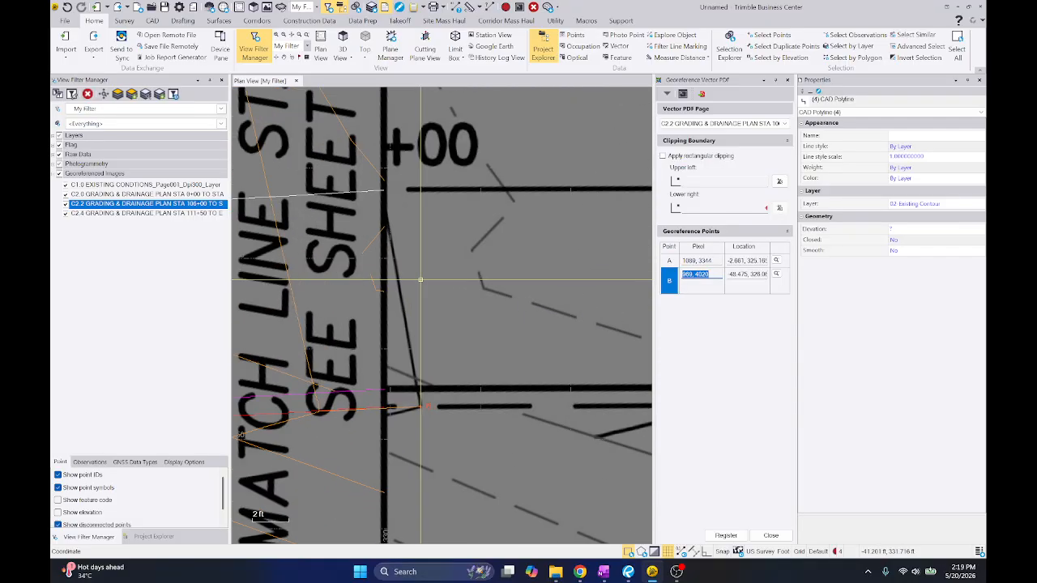
pyautogui.click(499, 291)
pyautogui.click(359, 291)
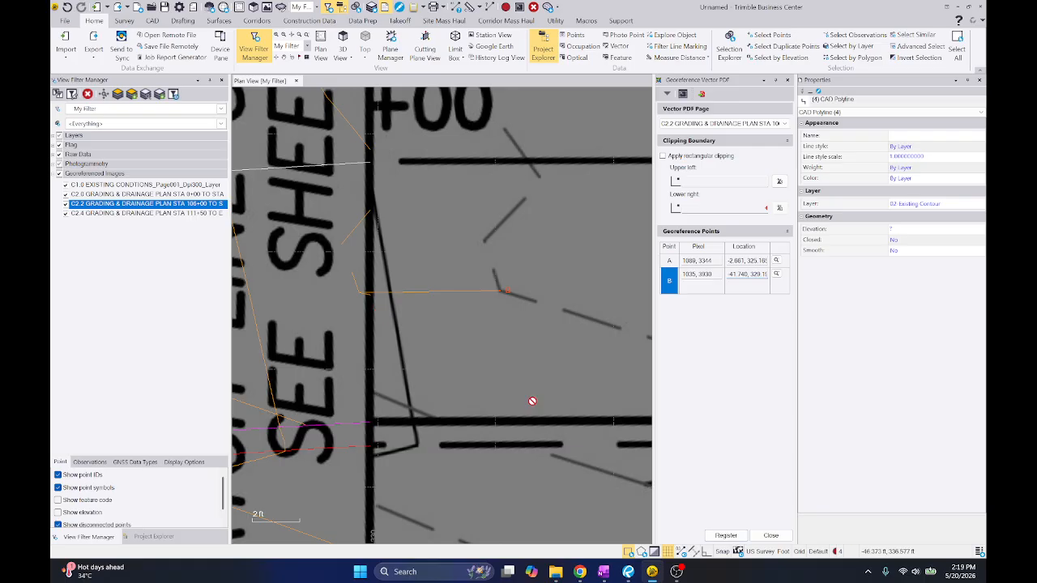
pyautogui.click(725, 536)
# Examine how C2.2's contours and road edges line up with C2.0 at match line STA 106+00, and follow the road to C2.2's far end
pyautogui.scroll(4, 451, 359)
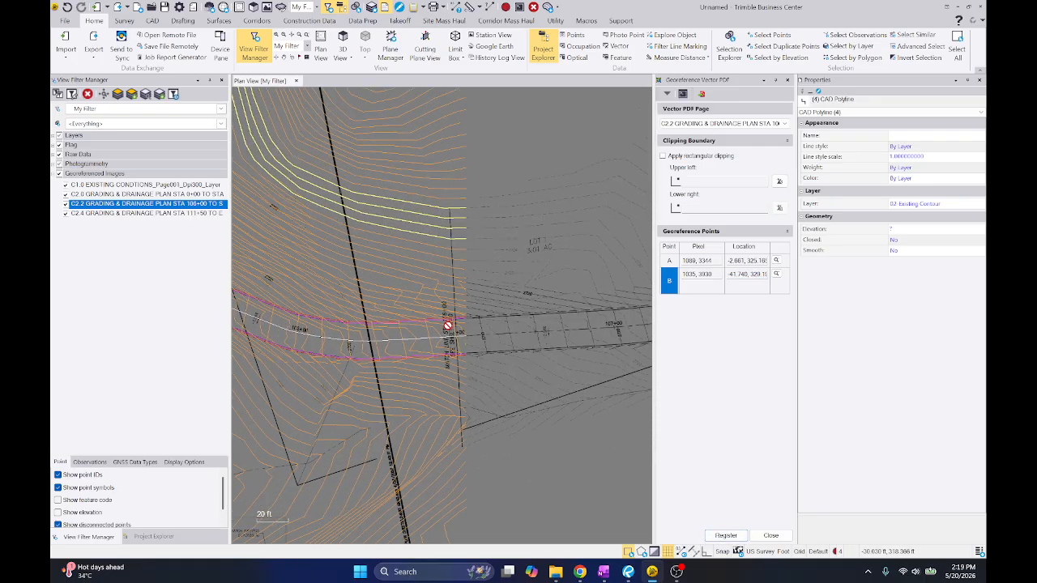
pyautogui.scroll(5, 419, 291)
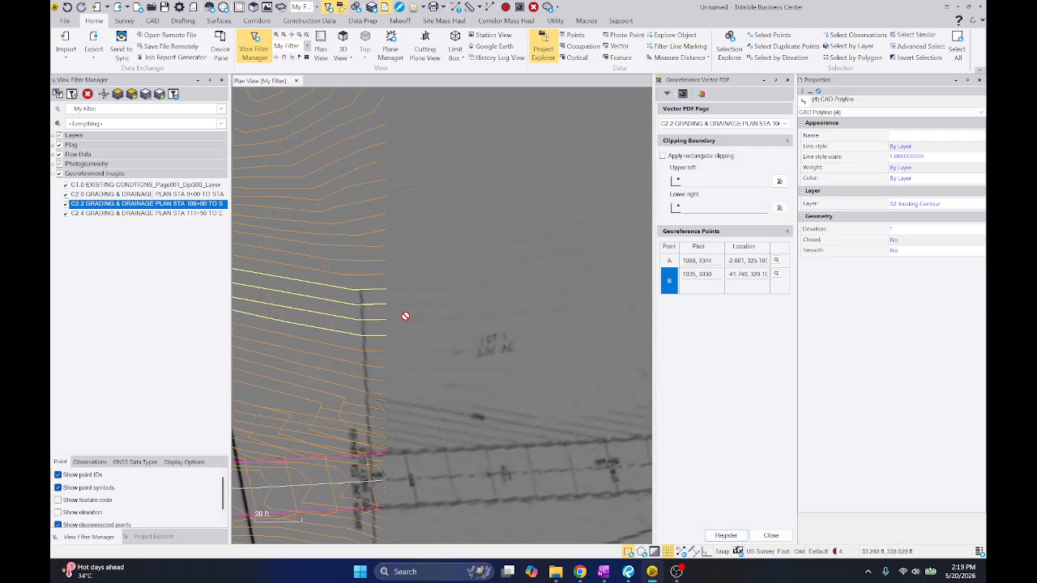
pyautogui.moveTo(373, 276); pyautogui.dragTo(389, 238, button='middle')
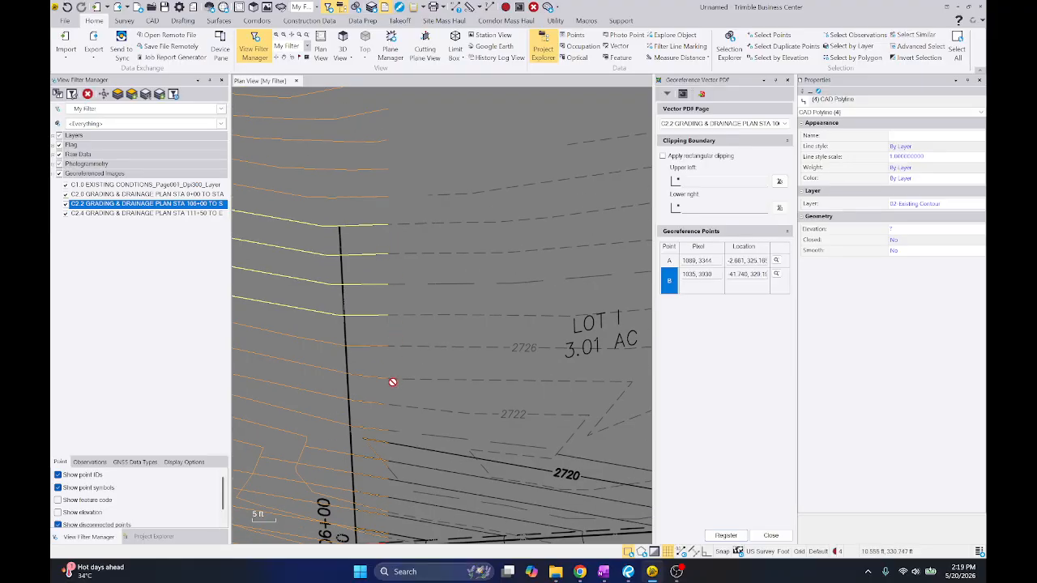
pyautogui.moveTo(392, 381); pyautogui.dragTo(385, 333, button='middle')
pyautogui.scroll(-3, 374, 266)
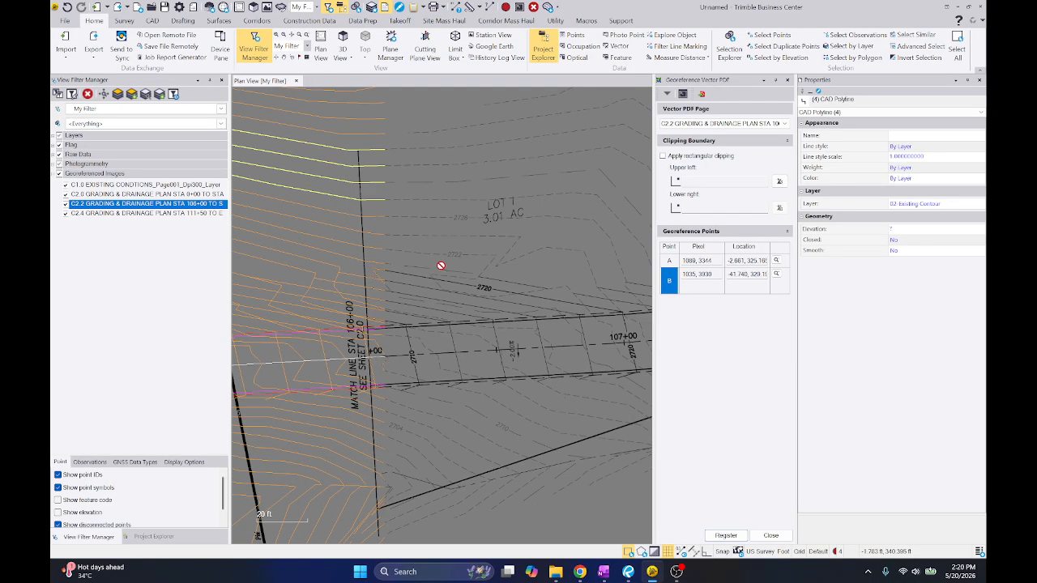
pyautogui.moveTo(604, 348); pyautogui.dragTo(527, 283, button='middle')
pyautogui.moveTo(336, 259); pyautogui.dragTo(524, 285, button='middle')
pyautogui.scroll(3, 488, 231)
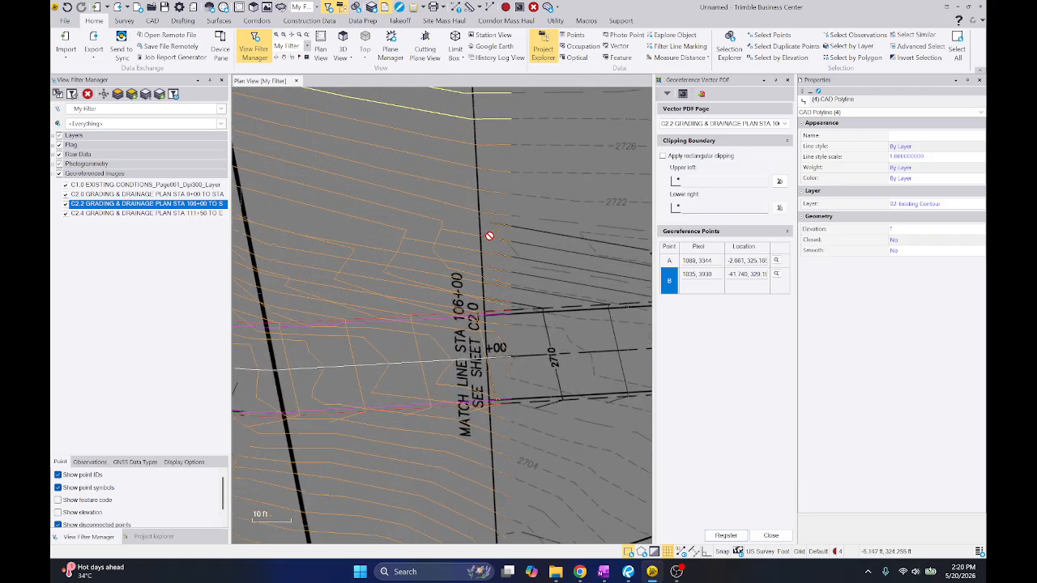
pyautogui.scroll(-5, 546, 261)
pyautogui.moveTo(518, 259); pyautogui.dragTo(389, 240)
pyautogui.scroll(-2, 616, 226)
pyautogui.moveTo(620, 225); pyautogui.dragTo(373, 342, button='middle')
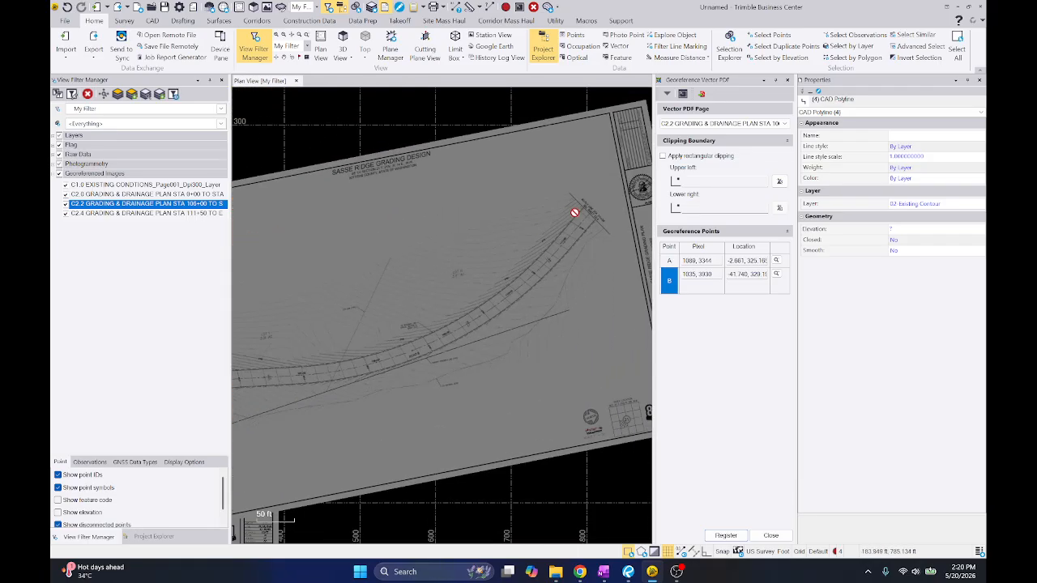
# Switch to Bluebeam Revu, examine sheet C2.4 around match line STA 111+50, and return to Trimble Business Center
pyautogui.click(627, 571)
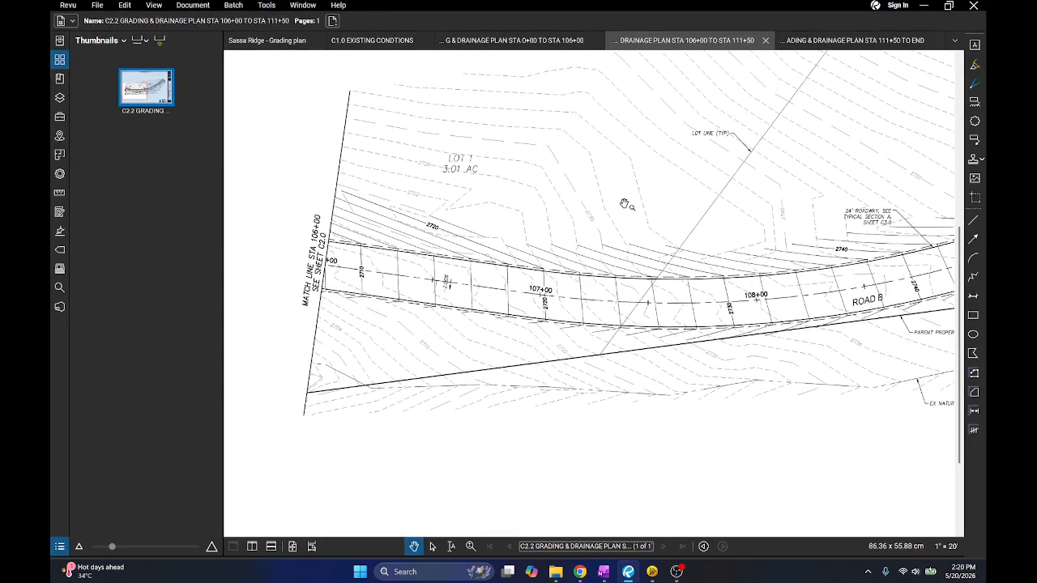
pyautogui.click(274, 41)
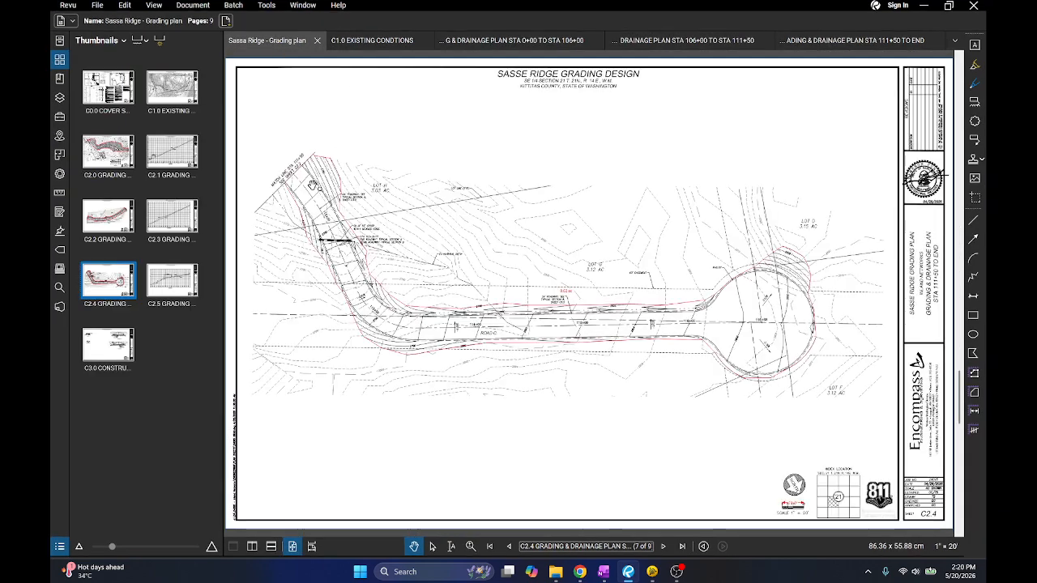
pyautogui.click(778, 40)
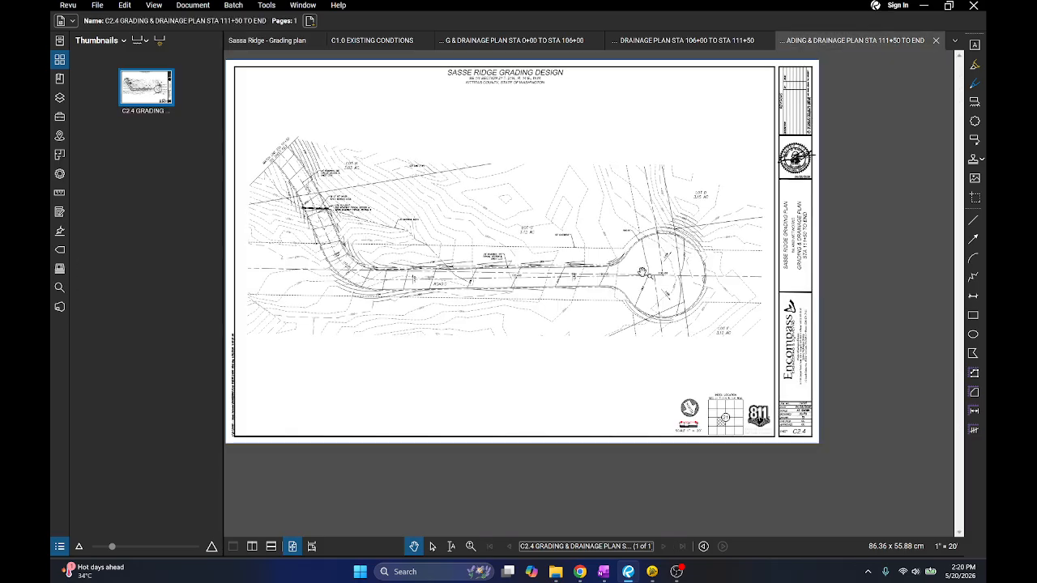
pyautogui.scroll(5, 285, 167)
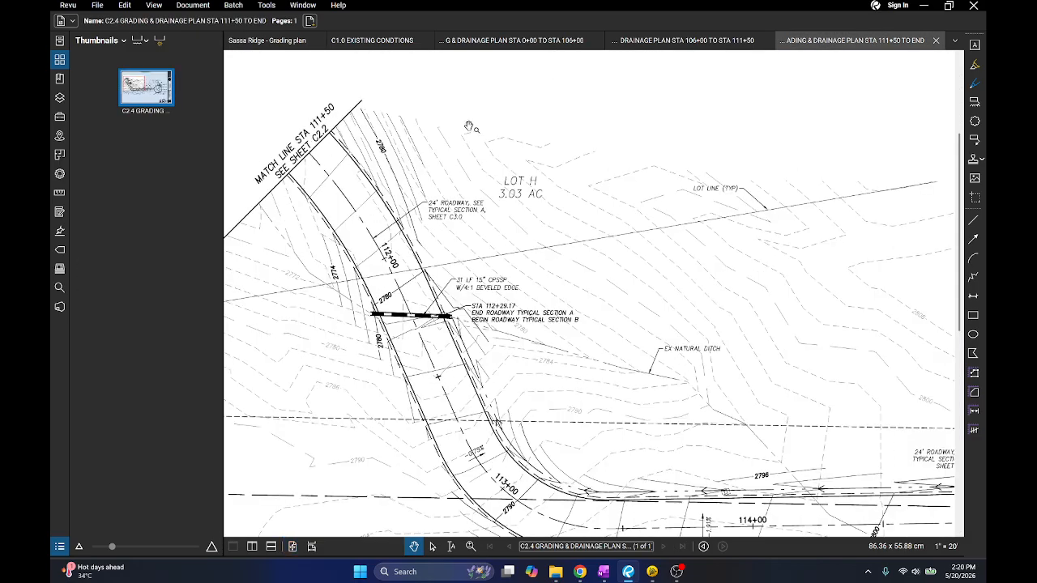
pyautogui.click(925, 6)
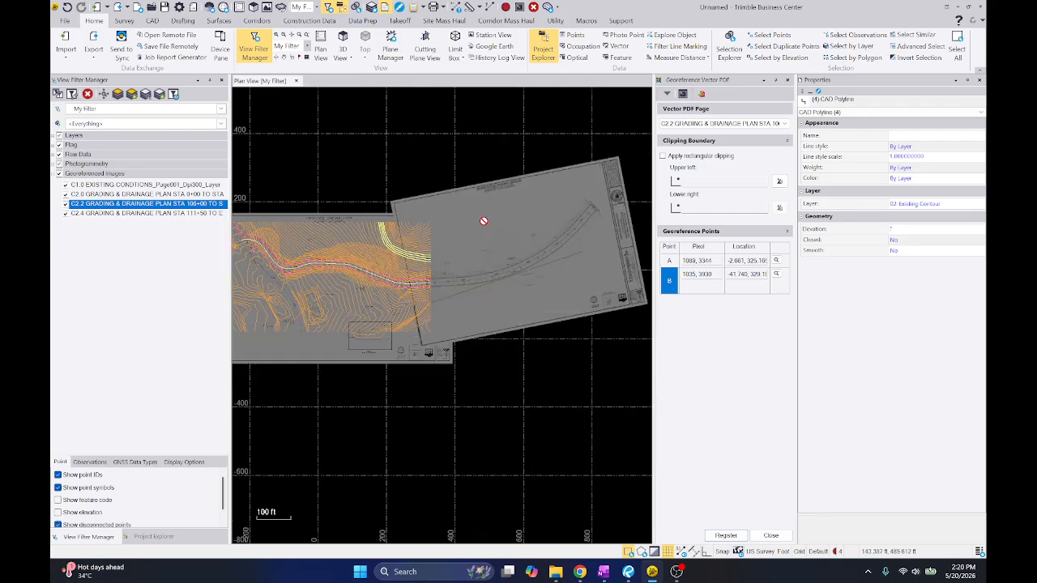
# Import the vector PDF data of sheet C2.2, joining dashed lines, discarding raw data and preserving the native PDF layers
pyautogui.rightClick(519, 208)
pyautogui.click(551, 237)
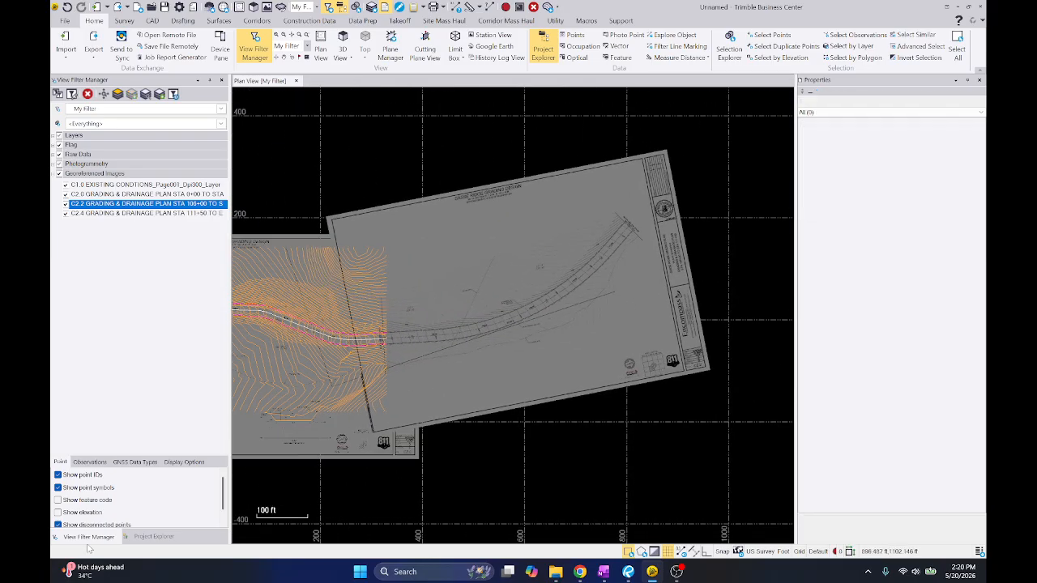
pyautogui.click(132, 539)
pyautogui.click(90, 157)
pyautogui.rightClick(92, 159)
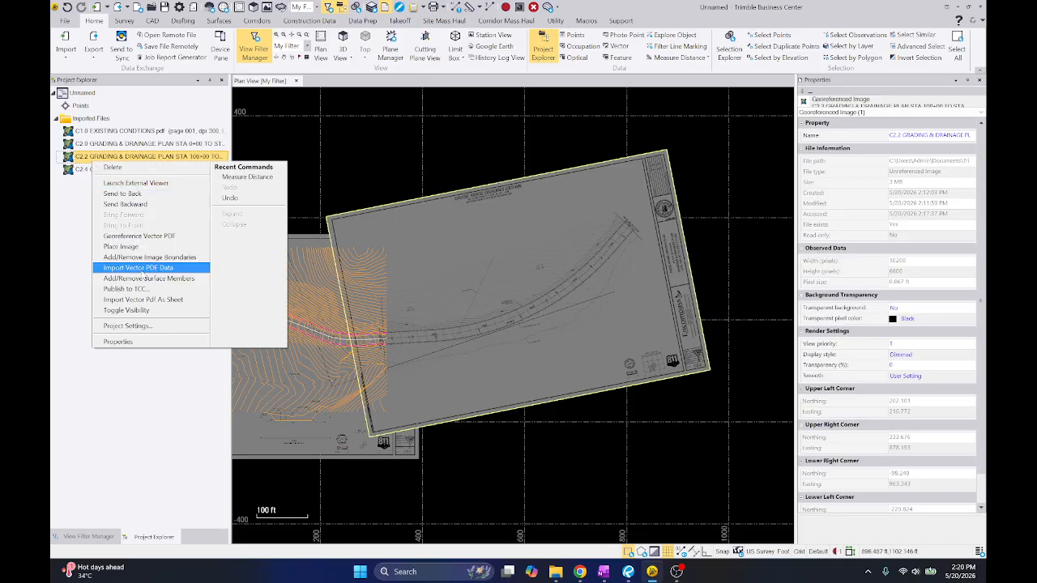
pyautogui.click(138, 267)
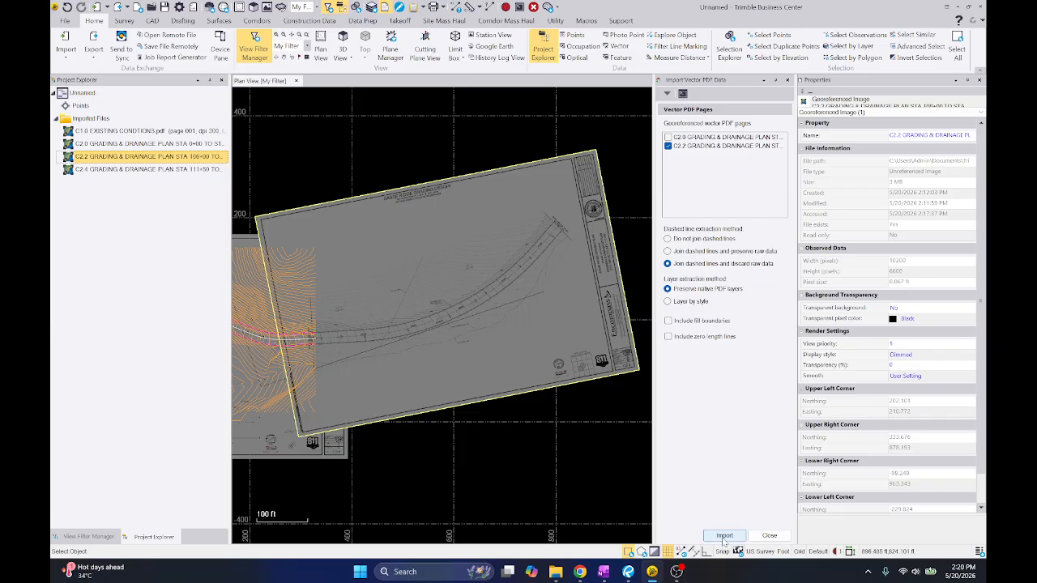
pyautogui.click(724, 536)
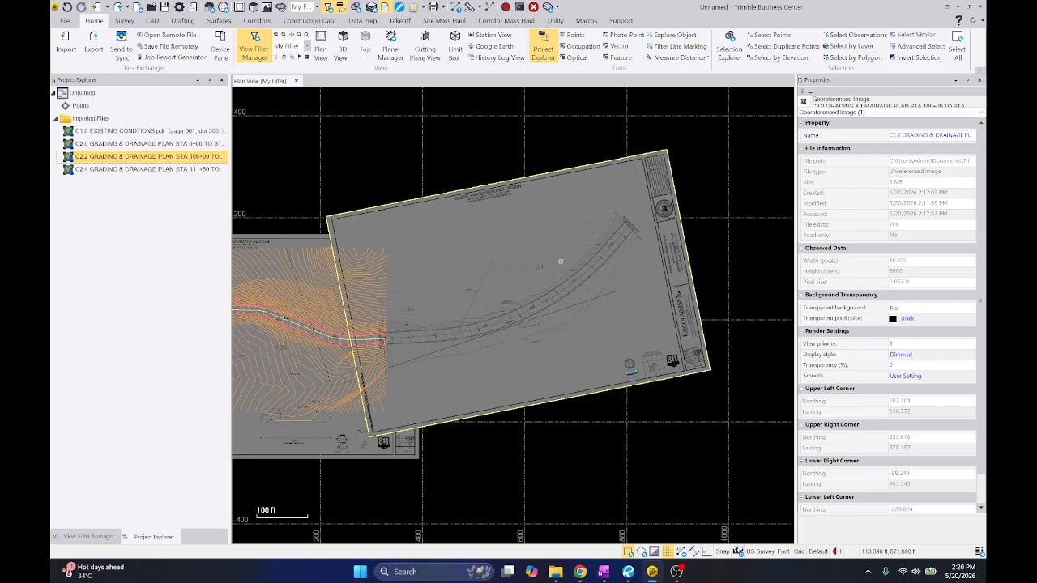
# Turn on the layers and examine how C2.2's imported linework meets C2.0 at match line STA 106+00
pyautogui.click(422, 461)
pyautogui.click(91, 537)
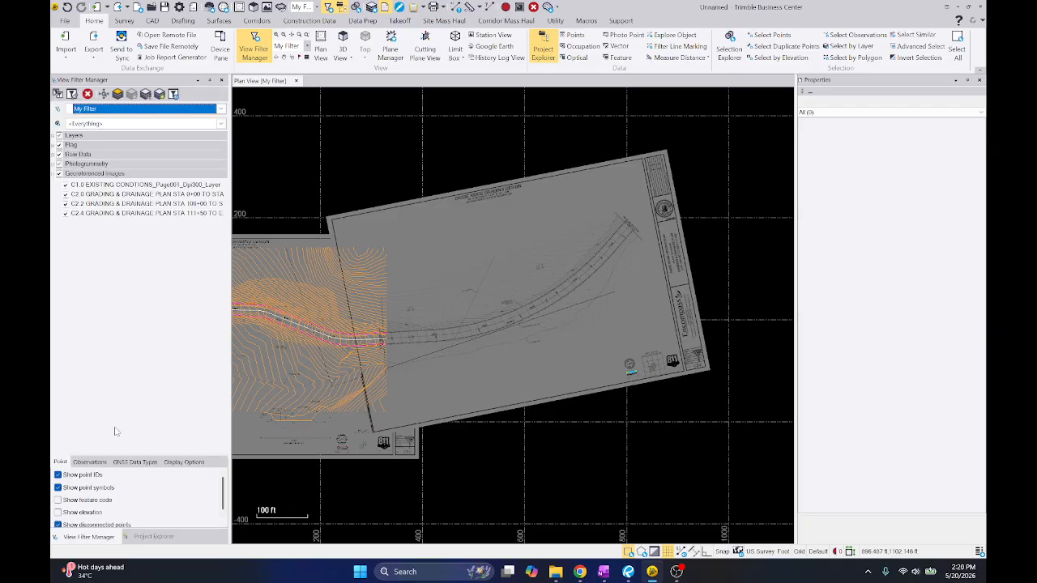
pyautogui.click(59, 136)
pyautogui.click(59, 136)
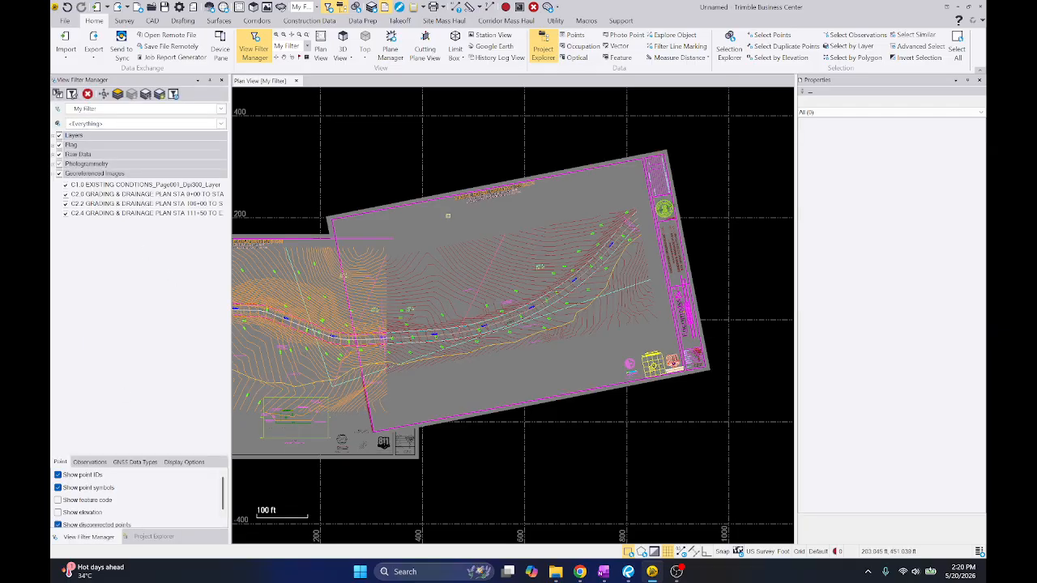
pyautogui.scroll(6, 414, 321)
pyautogui.scroll(8, 371, 330)
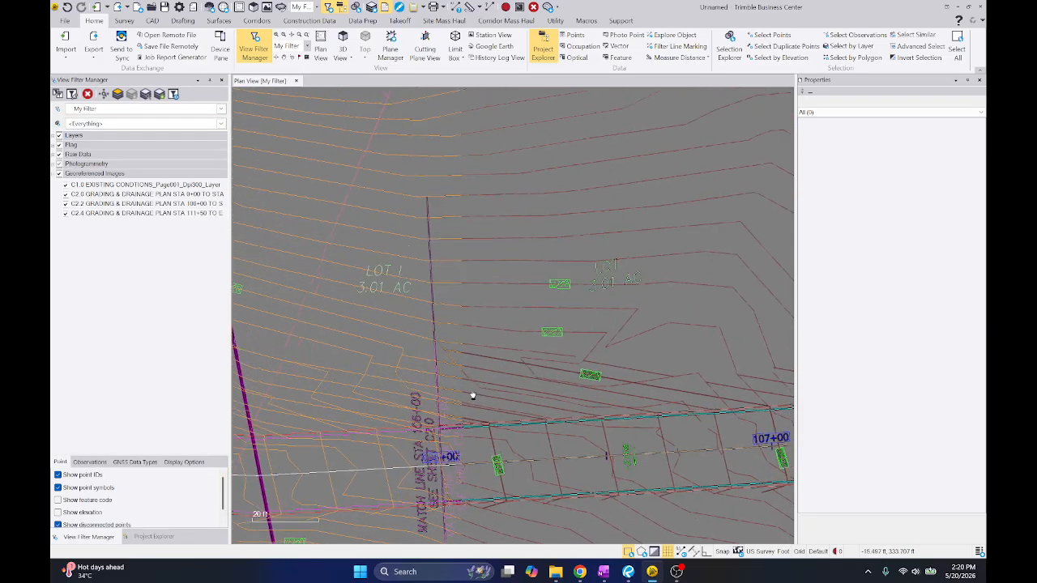
pyautogui.click(438, 222)
pyautogui.scroll(-6, 437, 222)
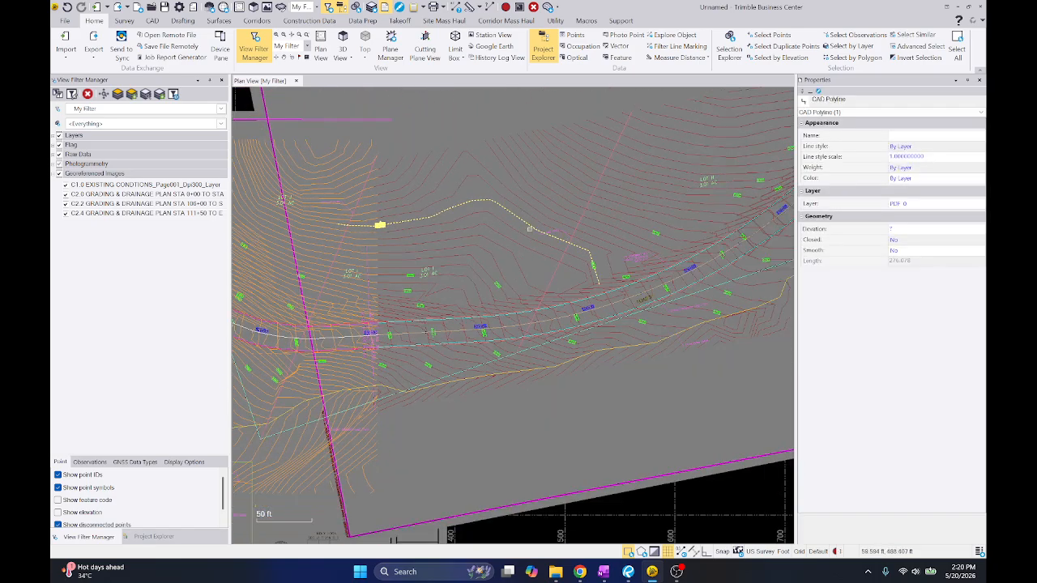
pyautogui.press('Escape')
pyautogui.scroll(-10, 579, 417)
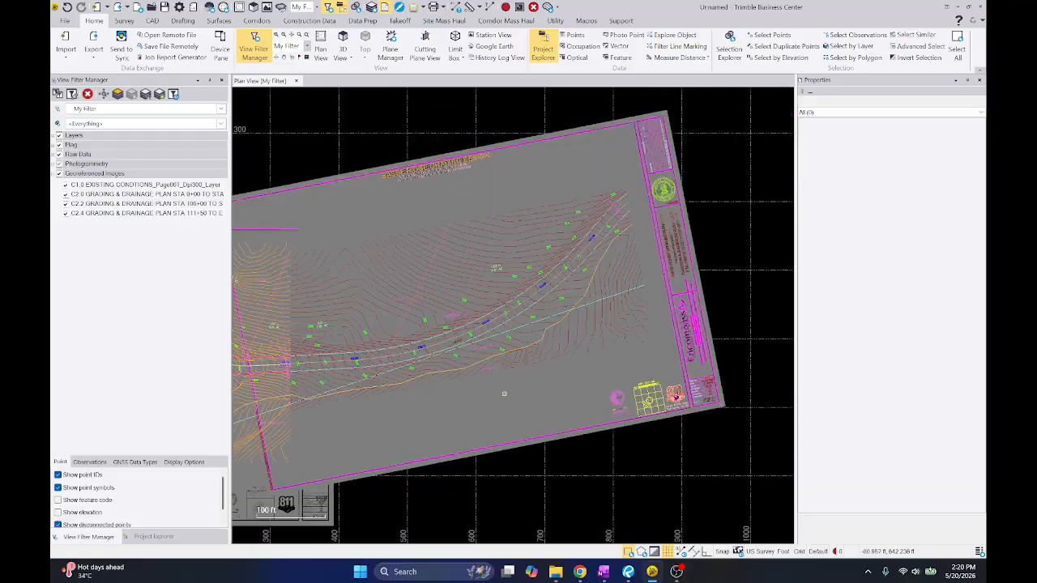
# Delete C2.2's imported north arrow, key map, 811 logo and lower title-block linework, together with the sheet border lines around them
pyautogui.moveTo(740, 243); pyautogui.dragTo(649, 256, button='middle')
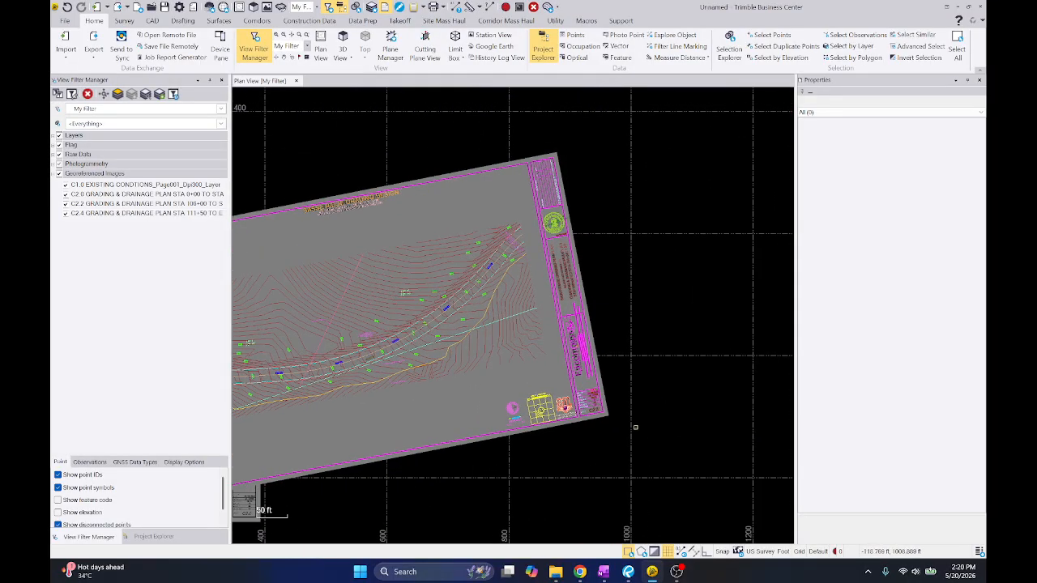
pyautogui.moveTo(595, 392); pyautogui.dragTo(581, 350, button='middle')
pyautogui.scroll(1, 579, 350)
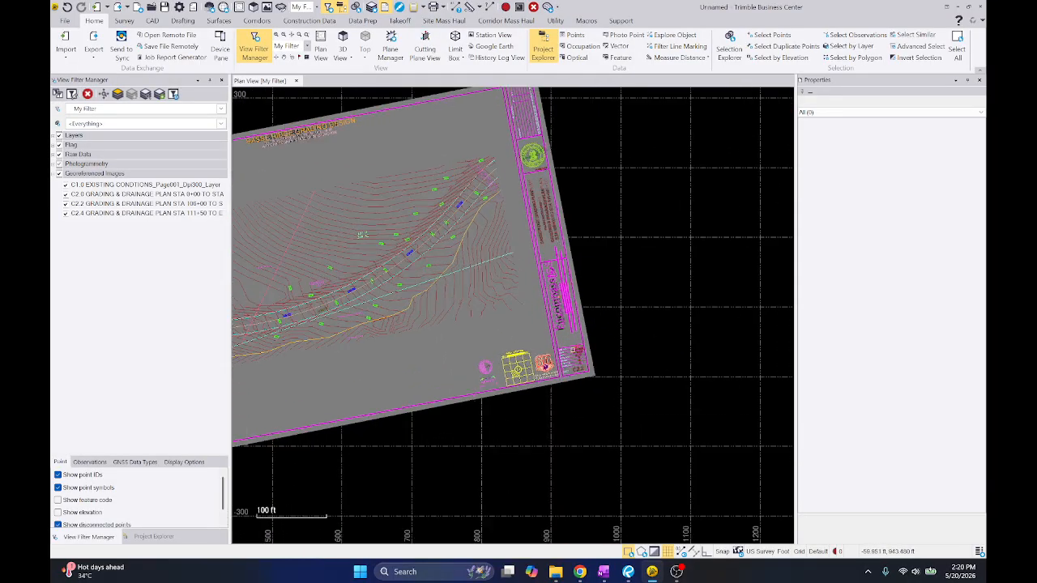
pyautogui.moveTo(464, 344); pyautogui.dragTo(657, 422)
pyautogui.rightClick(604, 275)
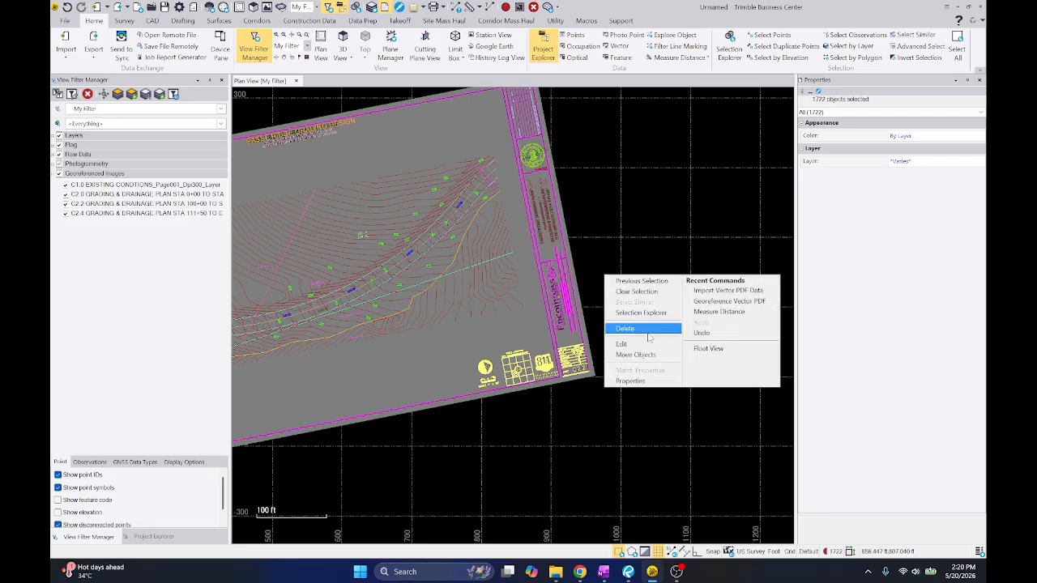
pyautogui.click(648, 330)
pyautogui.moveTo(611, 392); pyautogui.dragTo(535, 253)
pyautogui.rightClick(535, 253)
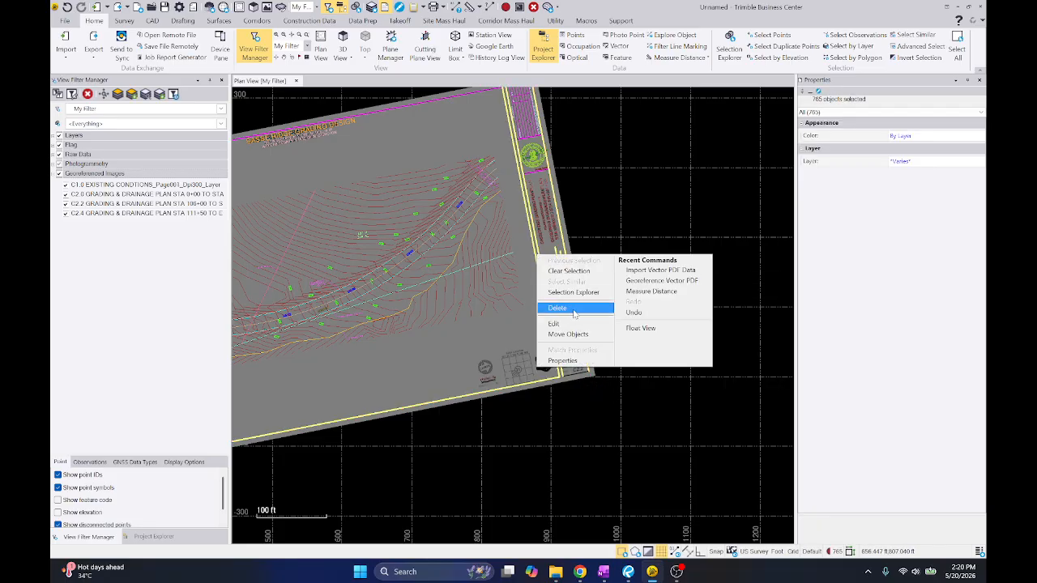
pyautogui.click(578, 307)
# Delete the rest of C2.2's imported title-block linework, including the project title text, revision table and engineer's seal
pyautogui.moveTo(572, 236); pyautogui.dragTo(579, 319, button='middle')
pyautogui.moveTo(581, 333); pyautogui.dragTo(538, 240)
pyautogui.rightClick(538, 241)
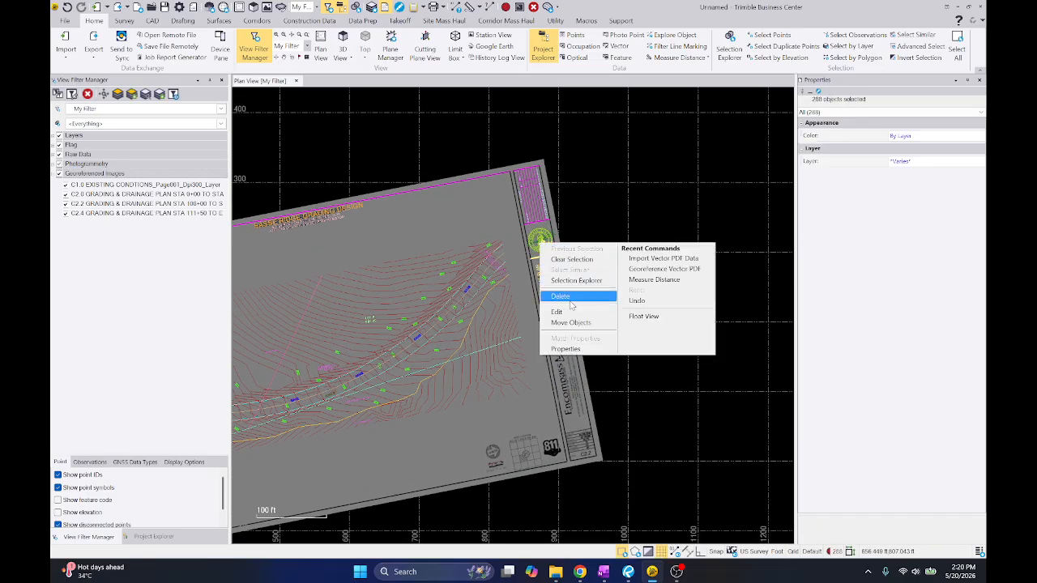
pyautogui.click(571, 300)
pyautogui.scroll(2, 551, 189)
pyautogui.moveTo(570, 304); pyautogui.dragTo(481, 135)
pyautogui.rightClick(481, 135)
pyautogui.click(512, 190)
pyautogui.moveTo(497, 324); pyautogui.dragTo(568, 287)
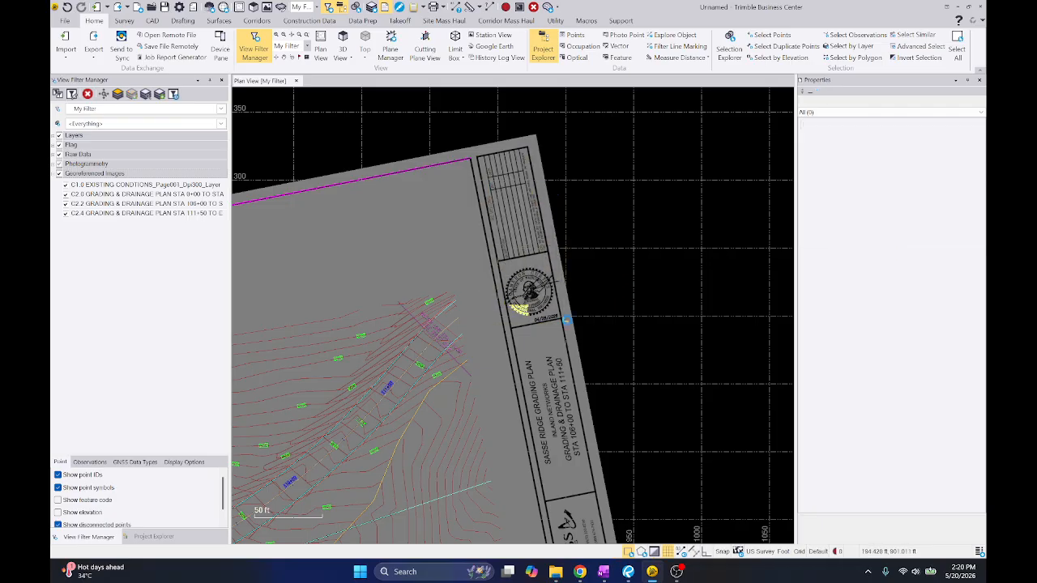
pyautogui.rightClick(568, 287)
pyautogui.click(591, 342)
# Compare match line STA 111+50 on C2.2 with sheet C2.4 in Bluebeam Revu, and return to Trimble Business Center
pyautogui.scroll(3, 502, 257)
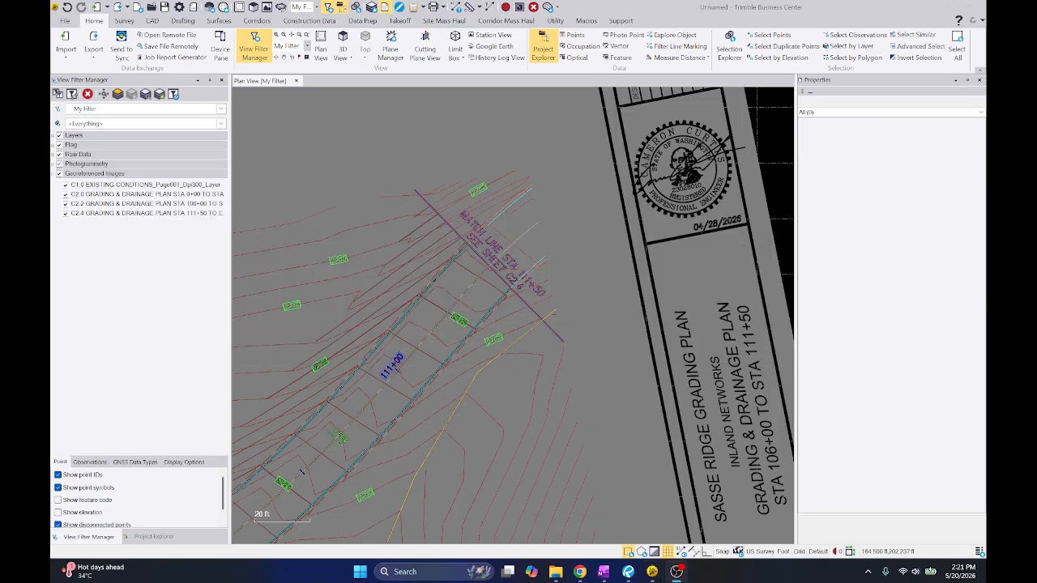
pyautogui.hotkey('alt', 'Tab')
pyautogui.scroll(3, 519, 217)
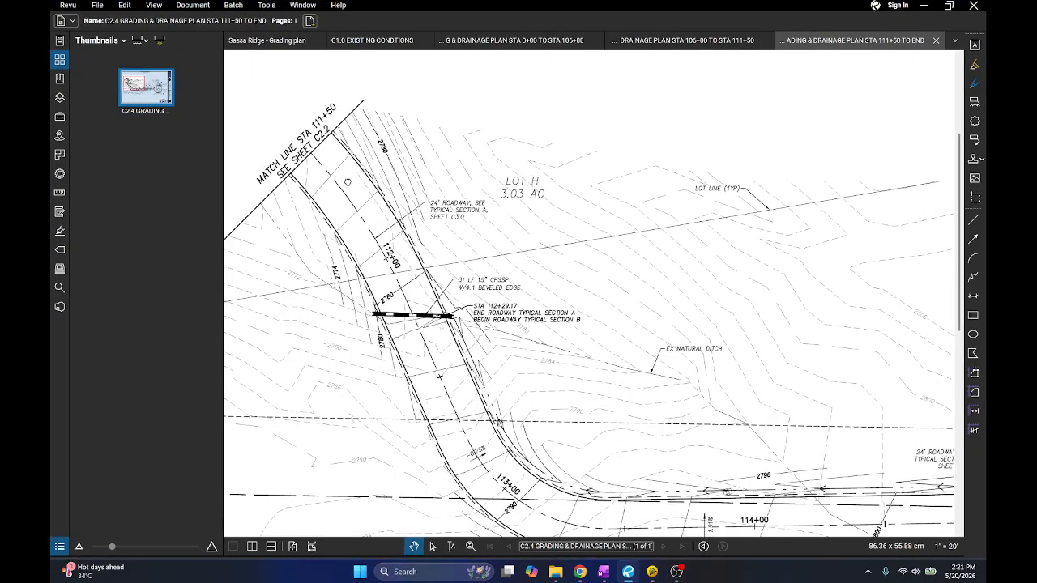
pyautogui.hotkey('alt', 'Tab')
pyautogui.hotkey('alt', 'Tab')
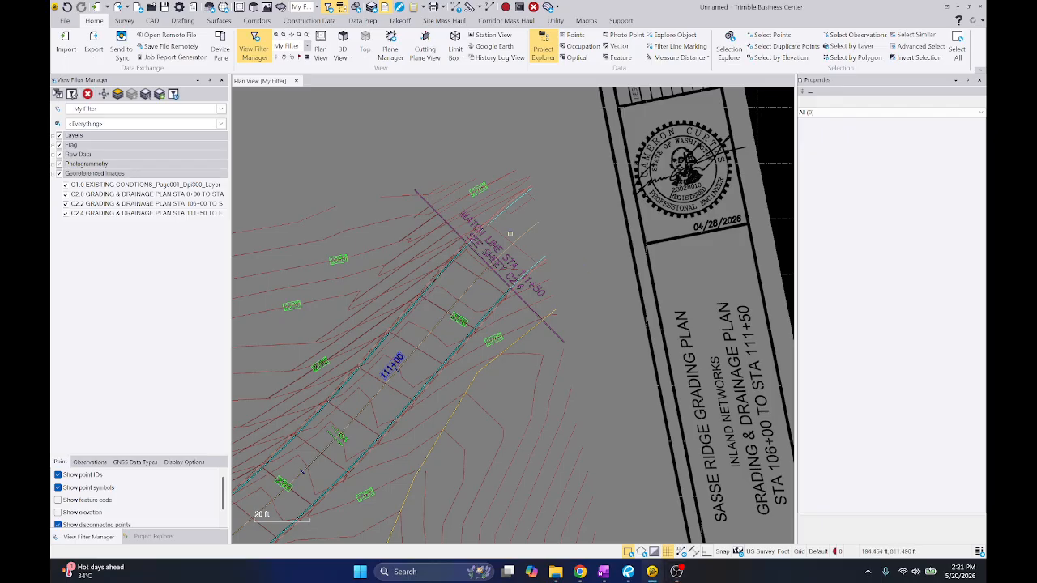
pyautogui.scroll(2, 462, 193)
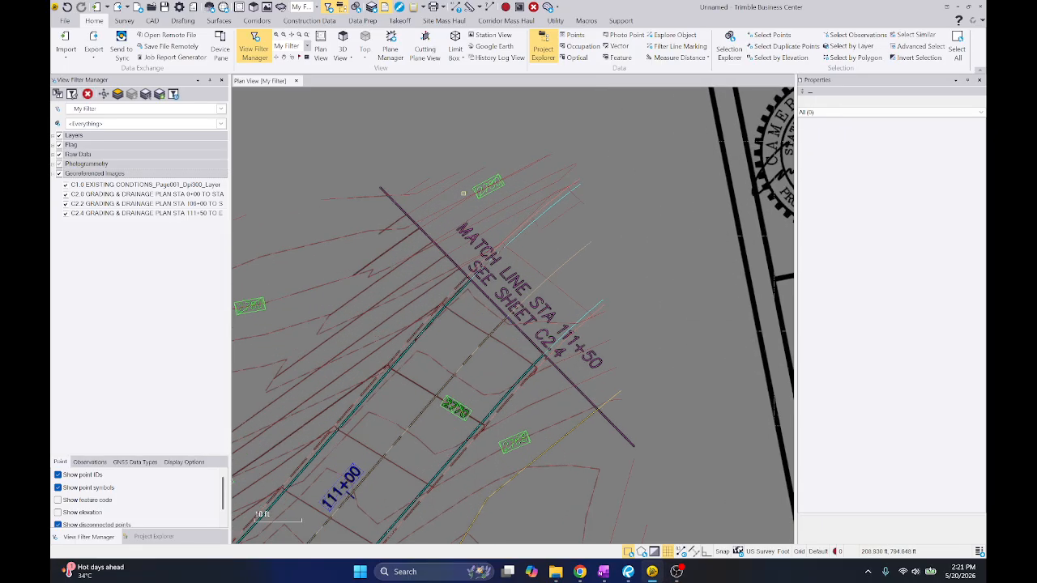
pyautogui.hotkey('alt', 'Tab')
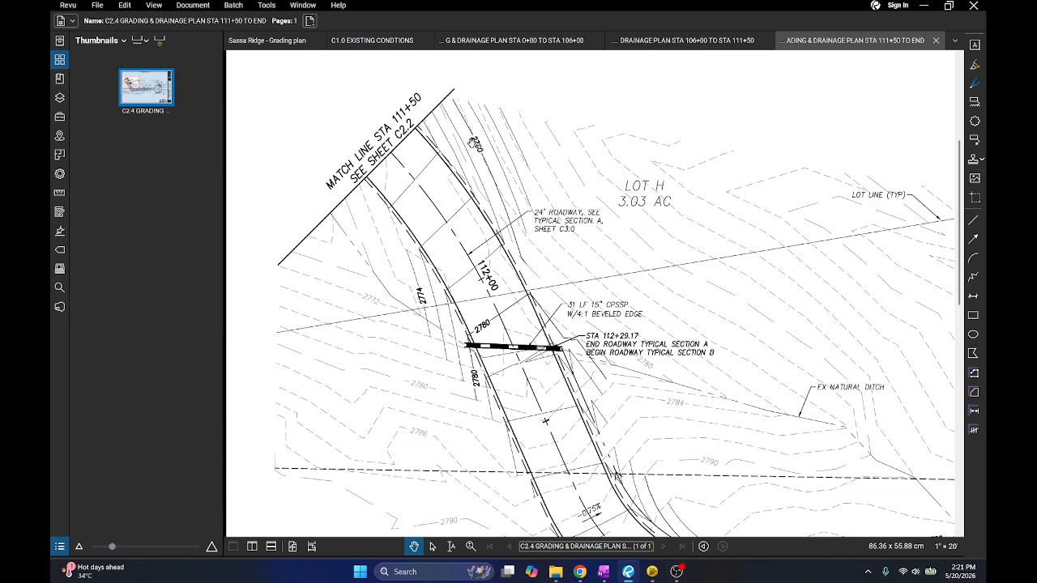
pyautogui.click(922, 6)
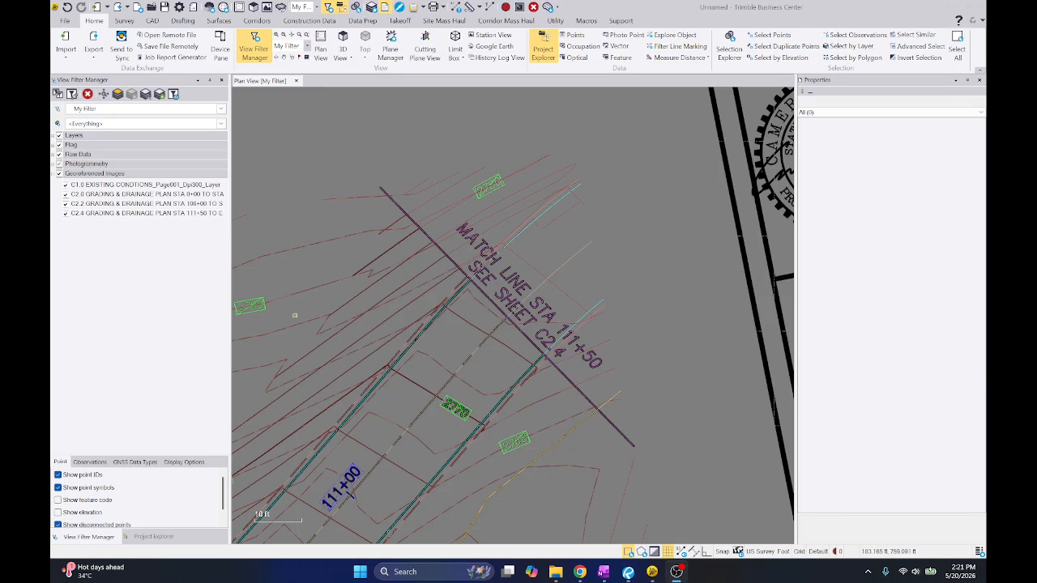
# Start georeferencing sheet C2.4, setting point A from its lower road edge at match line STA 111+50 to the end of C2.2's lower road edge
pyautogui.click(151, 536)
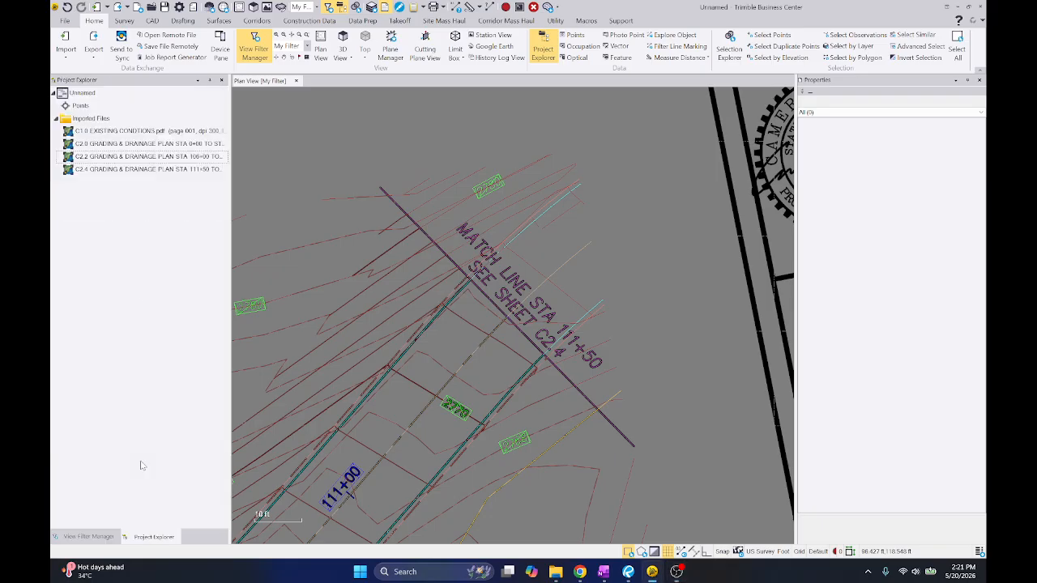
pyautogui.rightClick(140, 170)
pyautogui.click(175, 241)
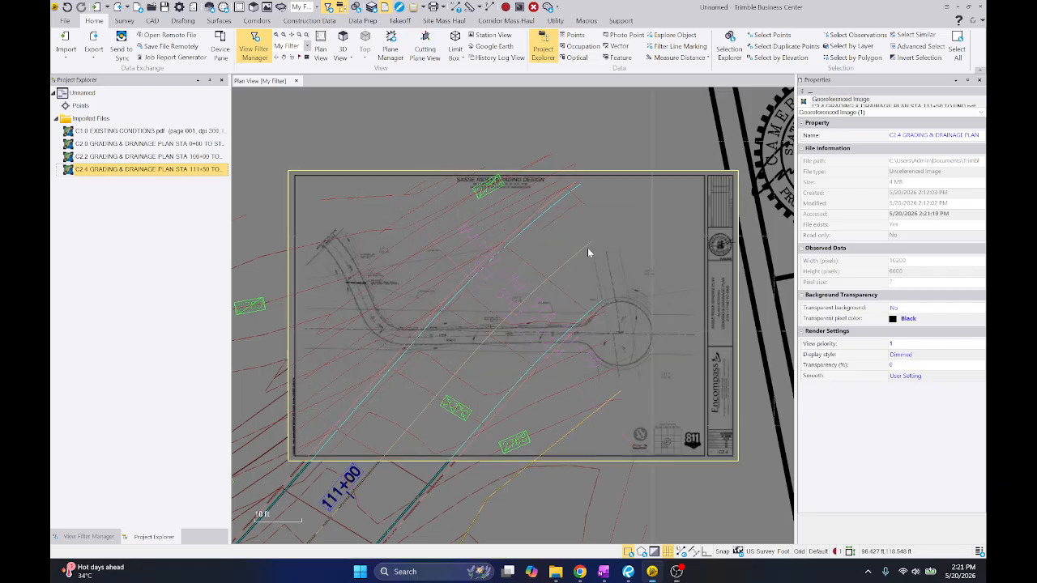
pyautogui.scroll(10, 463, 304)
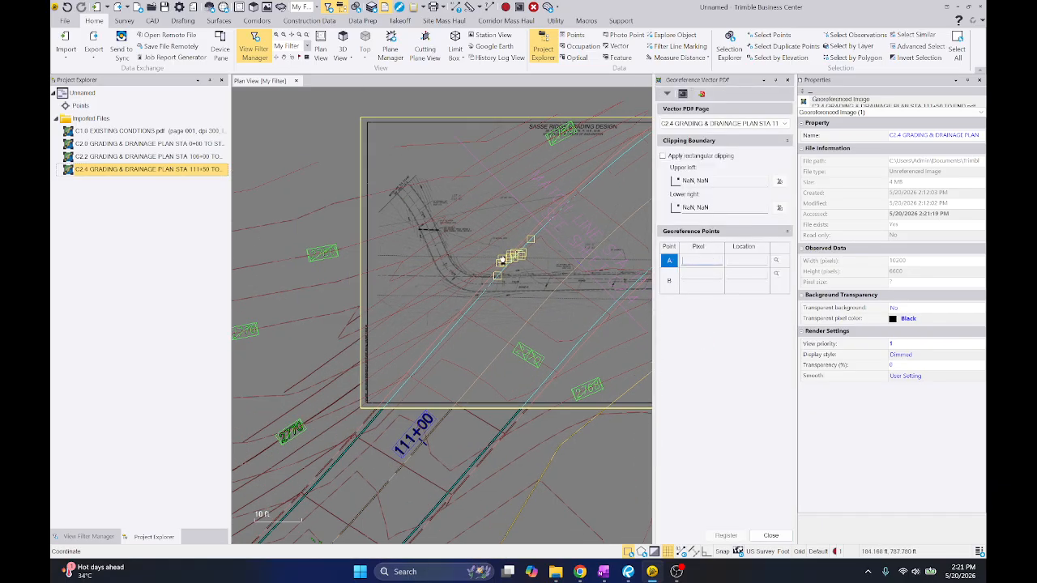
pyautogui.scroll(-1, 464, 305)
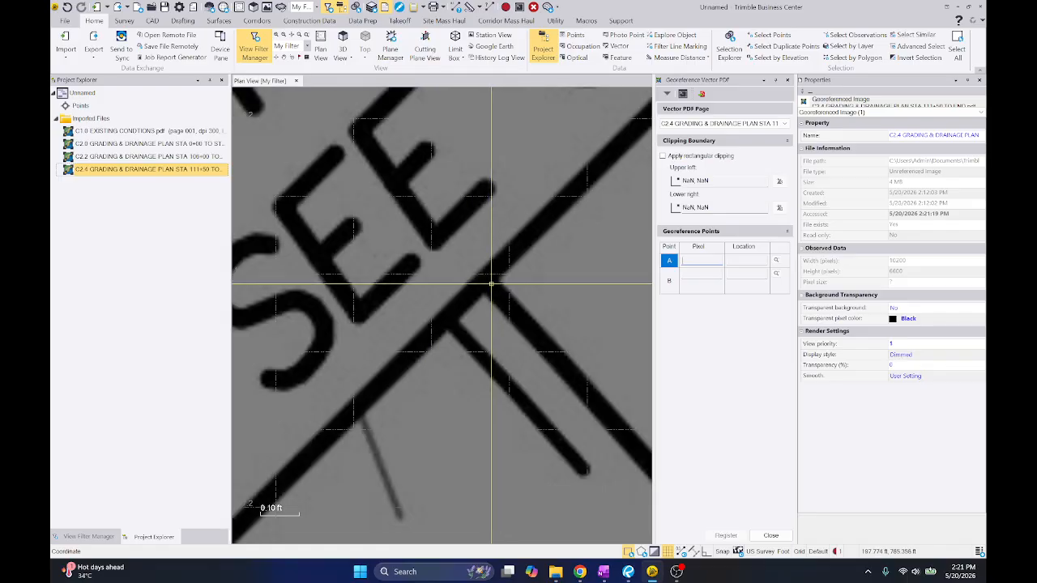
pyautogui.click(484, 282)
pyautogui.scroll(-3, 388, 271)
pyautogui.scroll(-8, 389, 272)
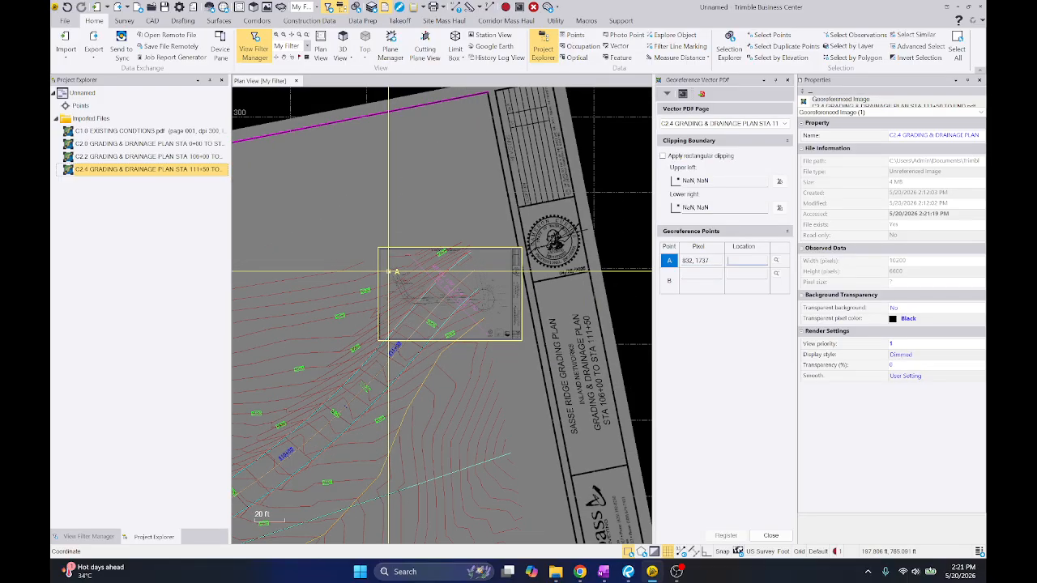
pyautogui.scroll(4, 445, 285)
pyautogui.click(582, 293)
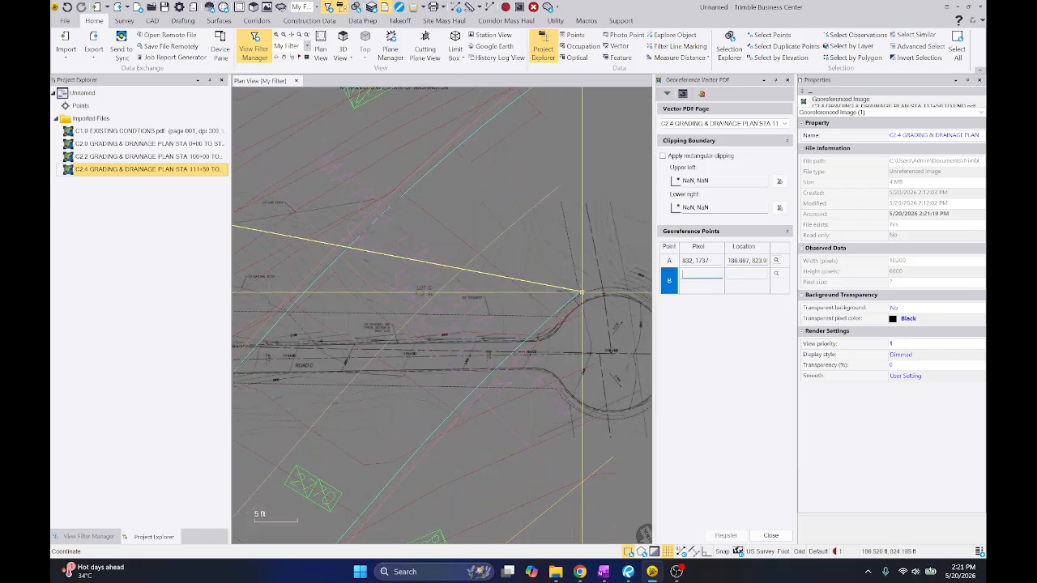
# Set georeference point B from C2.4's upper road edge at the match line to the end of C2.2's upper road edge, and register the sheet
pyautogui.scroll(3, 485, 222)
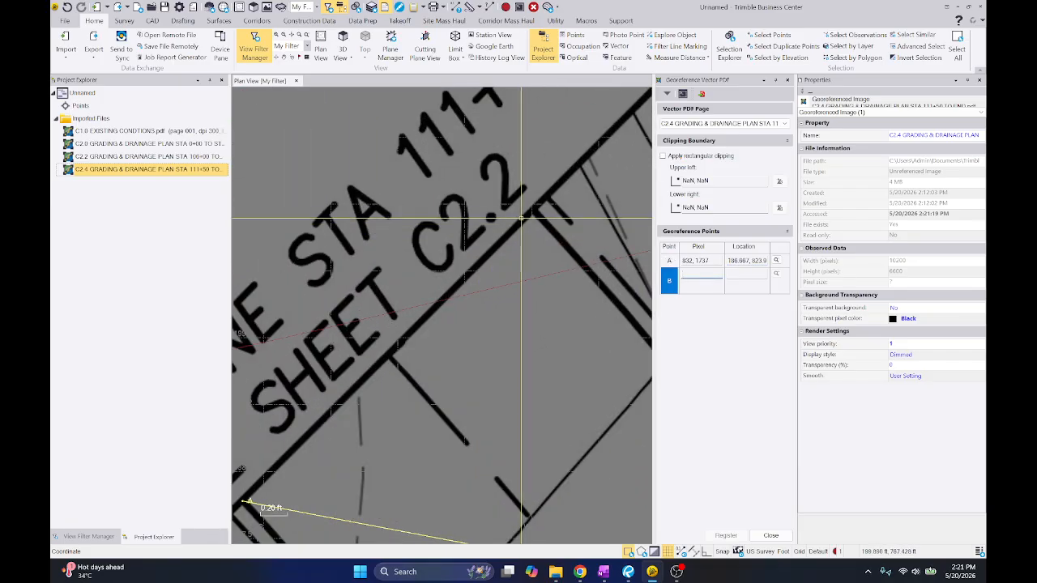
pyautogui.scroll(3, 532, 210)
pyautogui.click(531, 209)
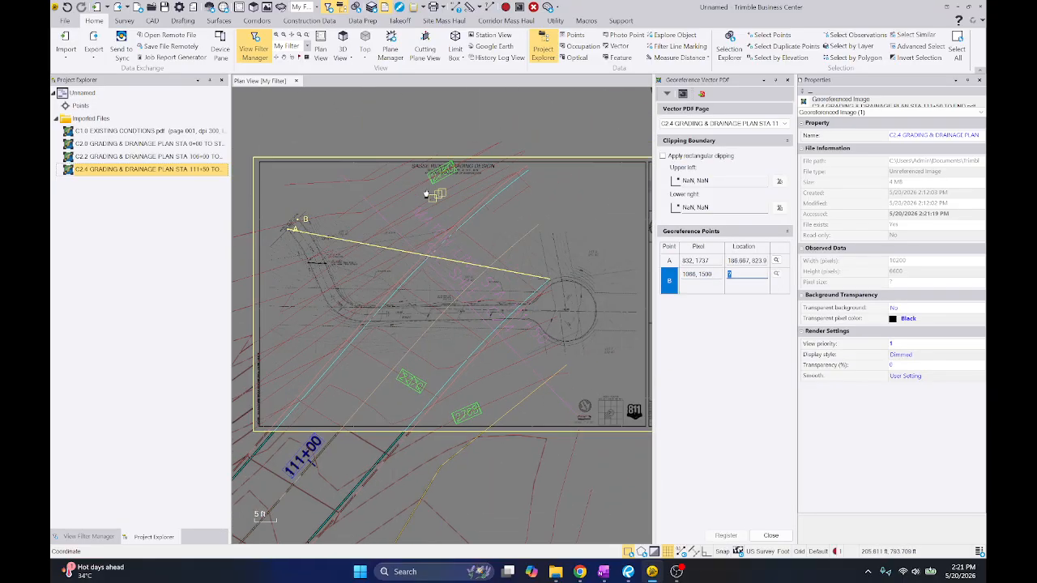
pyautogui.click(534, 164)
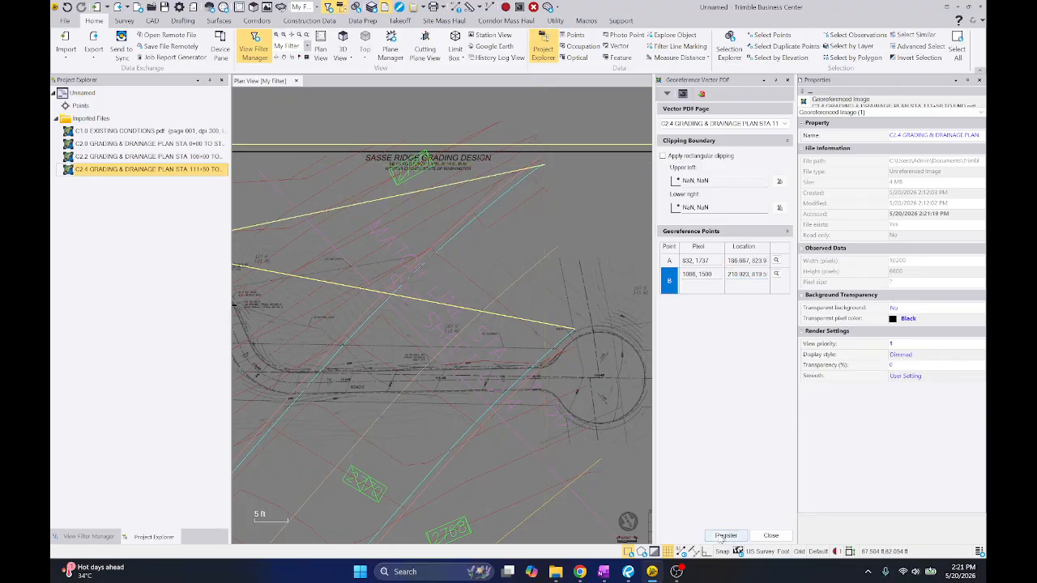
pyautogui.click(724, 536)
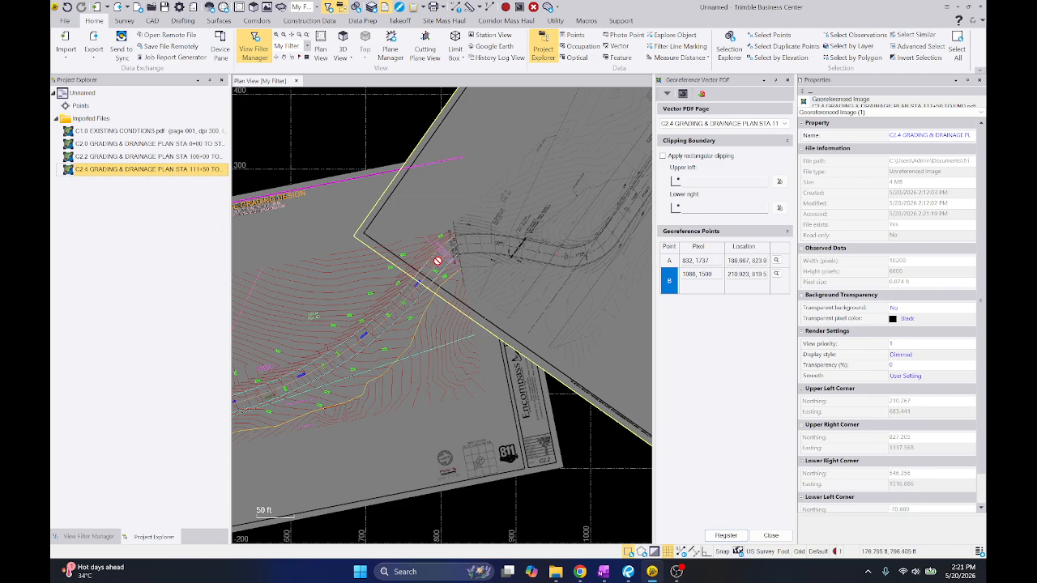
# Examine how C2.4's match line, road edges and contours line up with C2.2 at STA 111+50
pyautogui.scroll(5, 441, 260)
pyautogui.scroll(-4, 423, 212)
pyautogui.scroll(5, 448, 209)
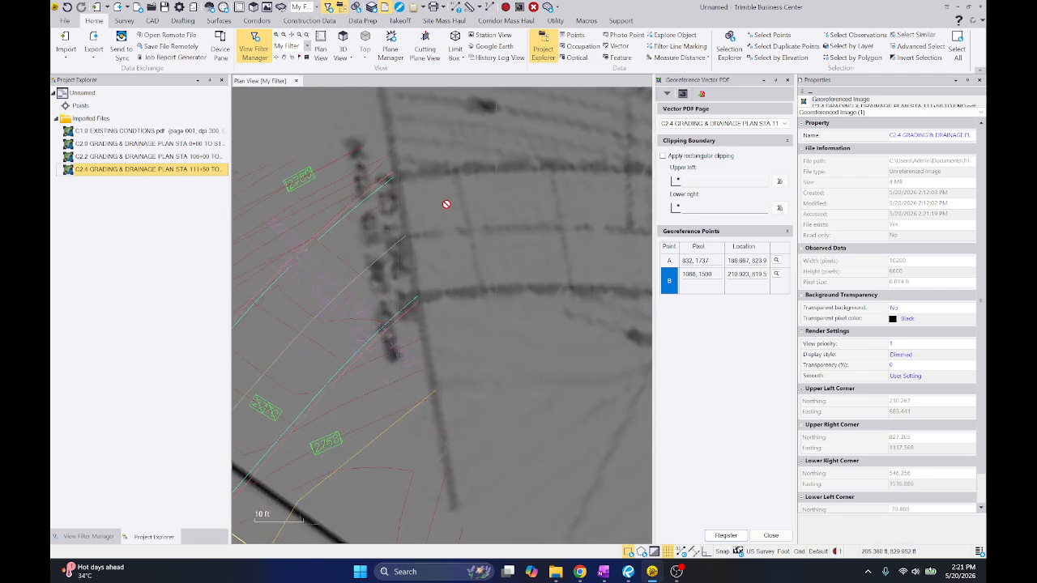
pyautogui.scroll(-3, 447, 205)
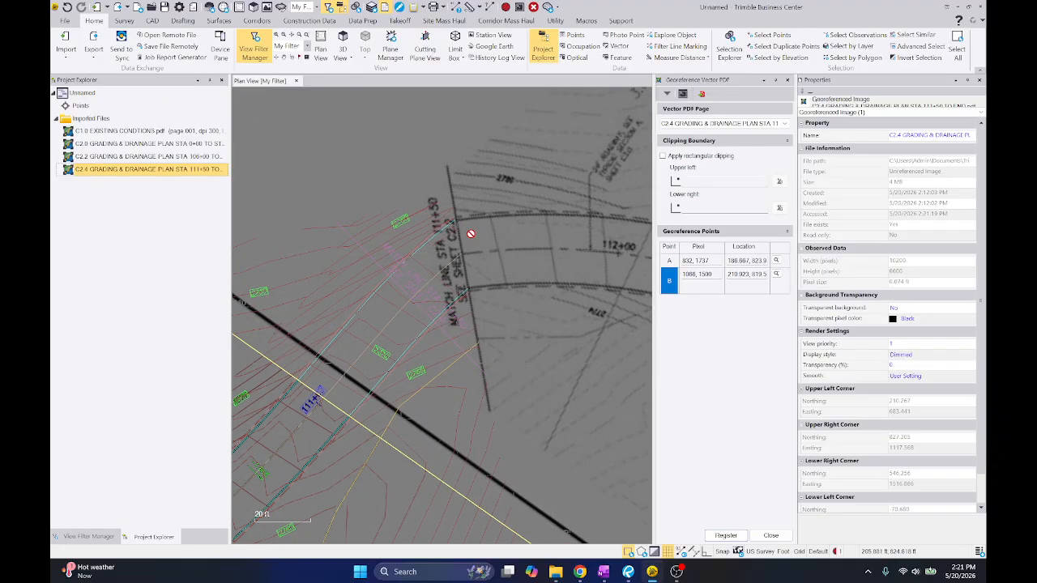
pyautogui.scroll(3, 476, 228)
pyautogui.moveTo(477, 226); pyautogui.dragTo(463, 203, button='middle')
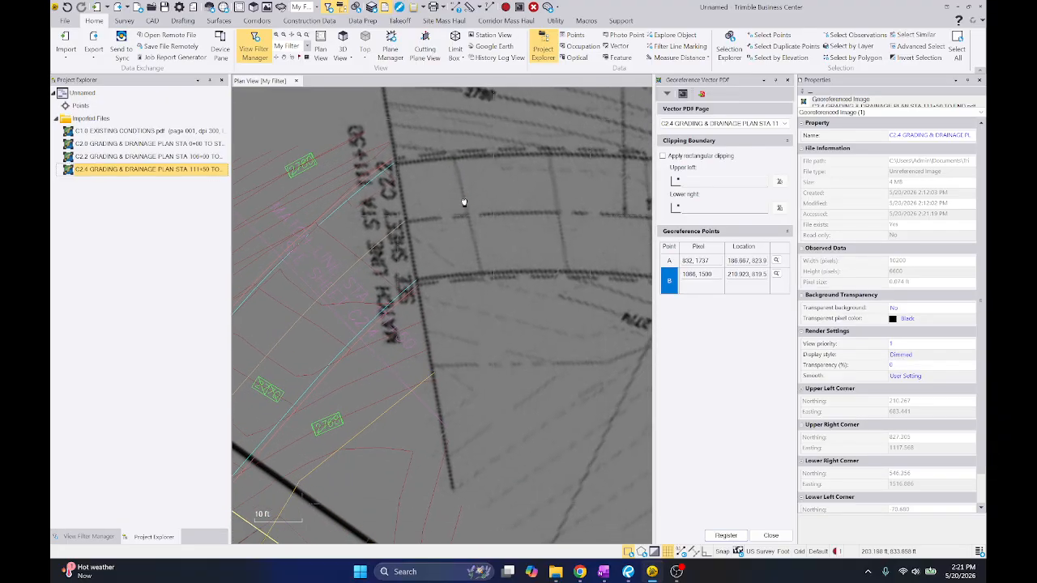
pyautogui.scroll(10, 495, 262)
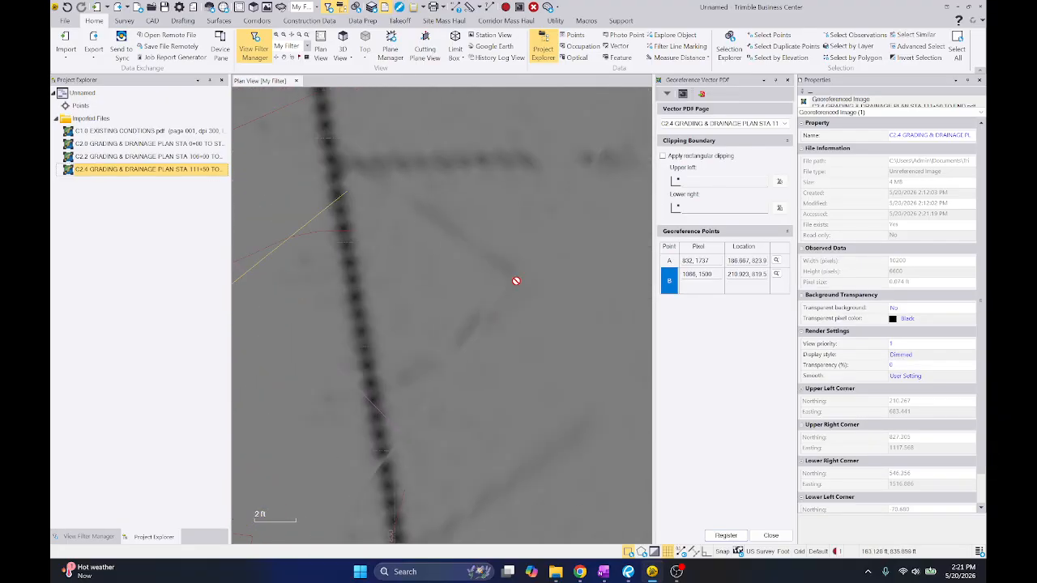
# Reset georeference point A from the dashed contour's corner beside C2.4's match line to the matching contour bend on C2.2, below the road
pyautogui.scroll(-4, 500, 257)
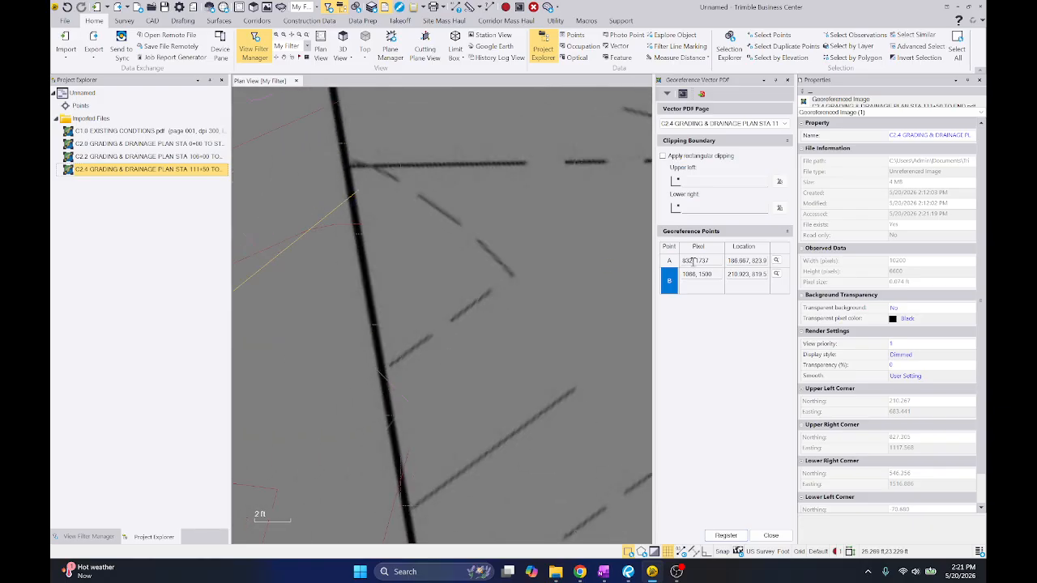
pyautogui.click(695, 260)
pyautogui.click(515, 275)
pyautogui.scroll(-4, 534, 264)
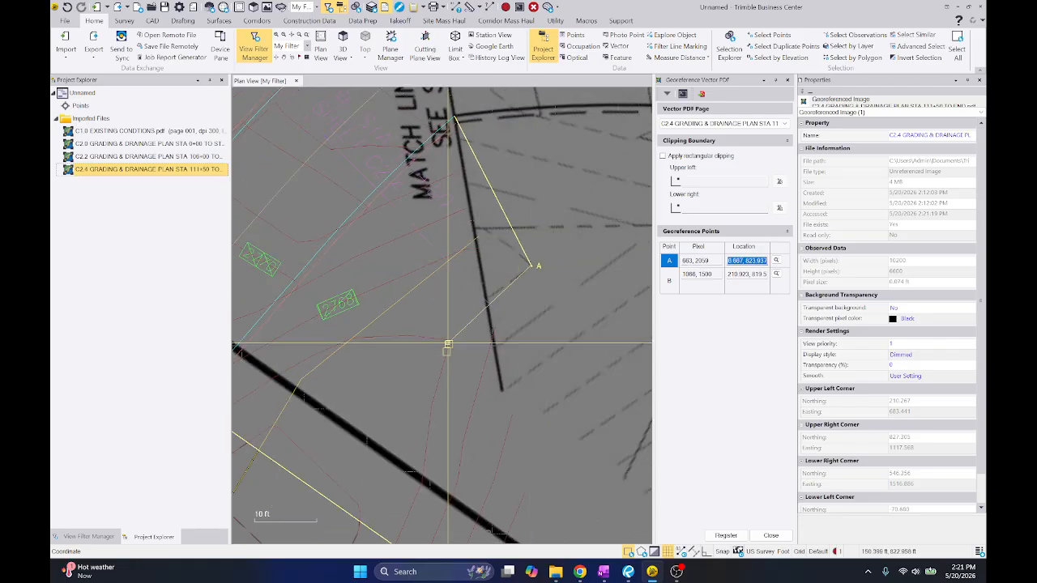
pyautogui.scroll(6, 449, 341)
pyautogui.click(438, 356)
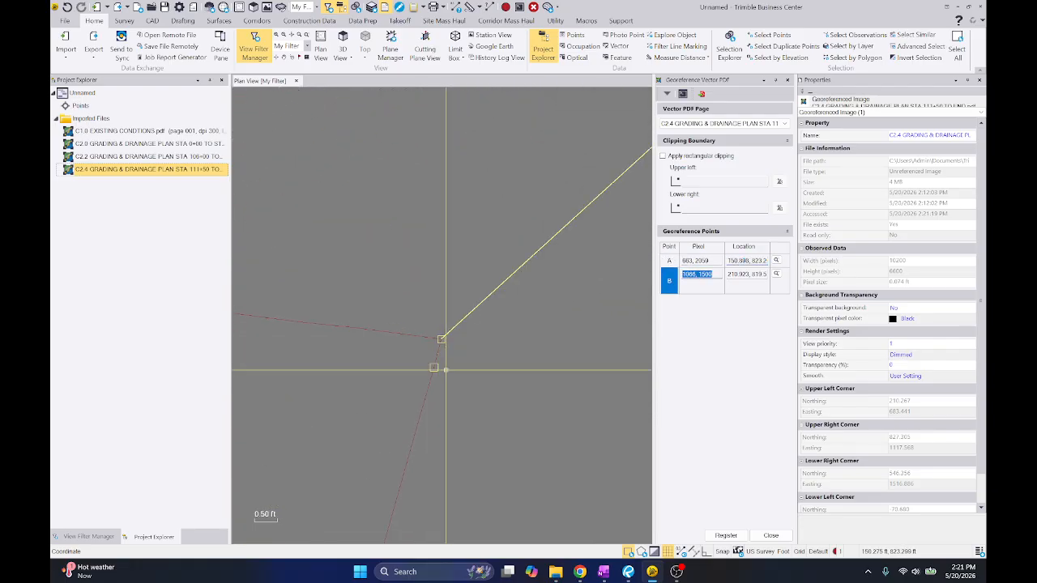
# Pick a contour end beside the 24' roadway note leader, above C2.4's upper road edge, as point B's pixel position
pyautogui.scroll(-4, 439, 356)
pyautogui.moveTo(518, 270); pyautogui.dragTo(528, 350, button='middle')
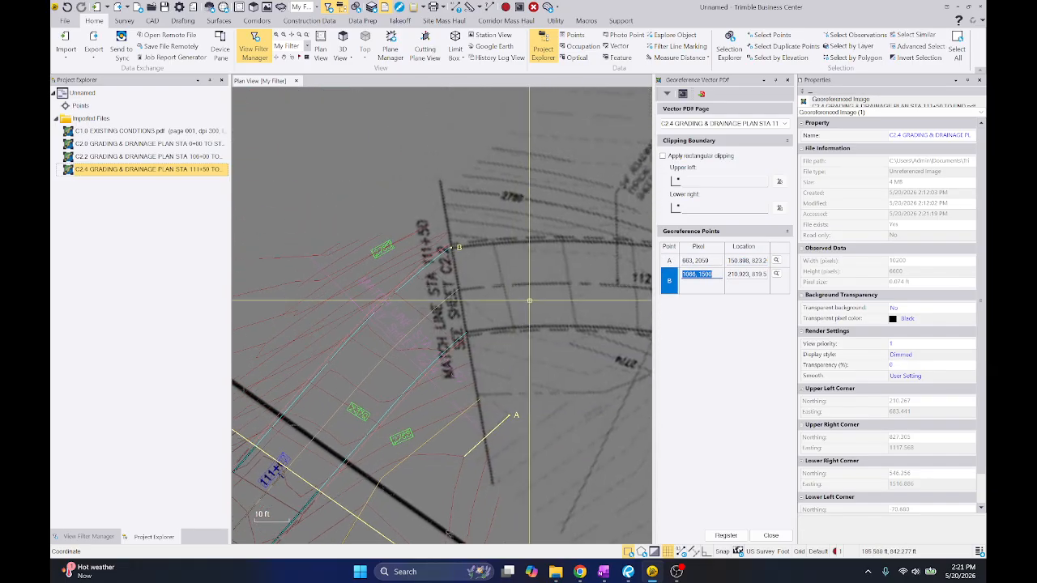
pyautogui.scroll(-1, 536, 280)
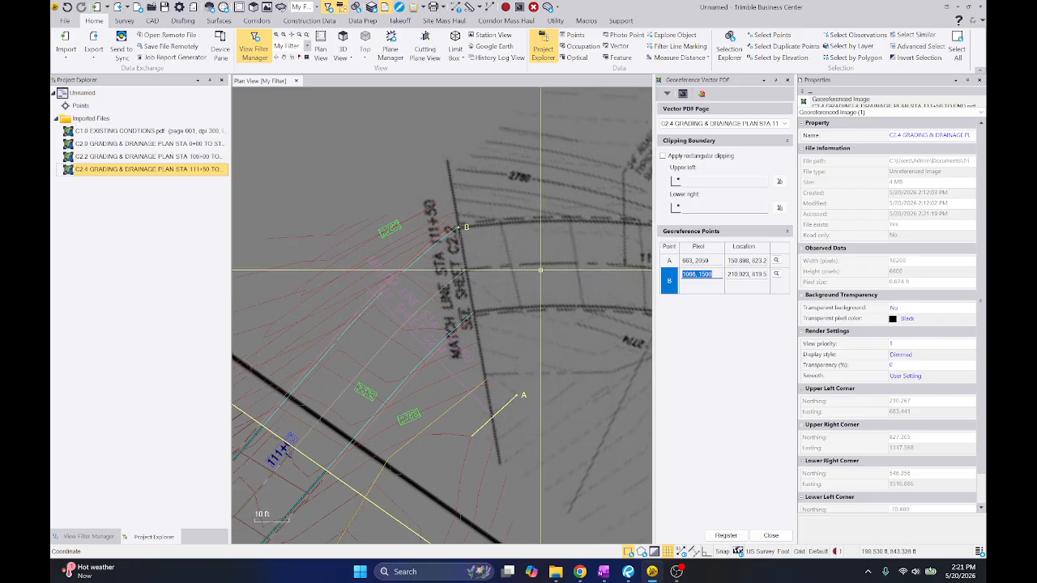
pyautogui.scroll(-1, 513, 270)
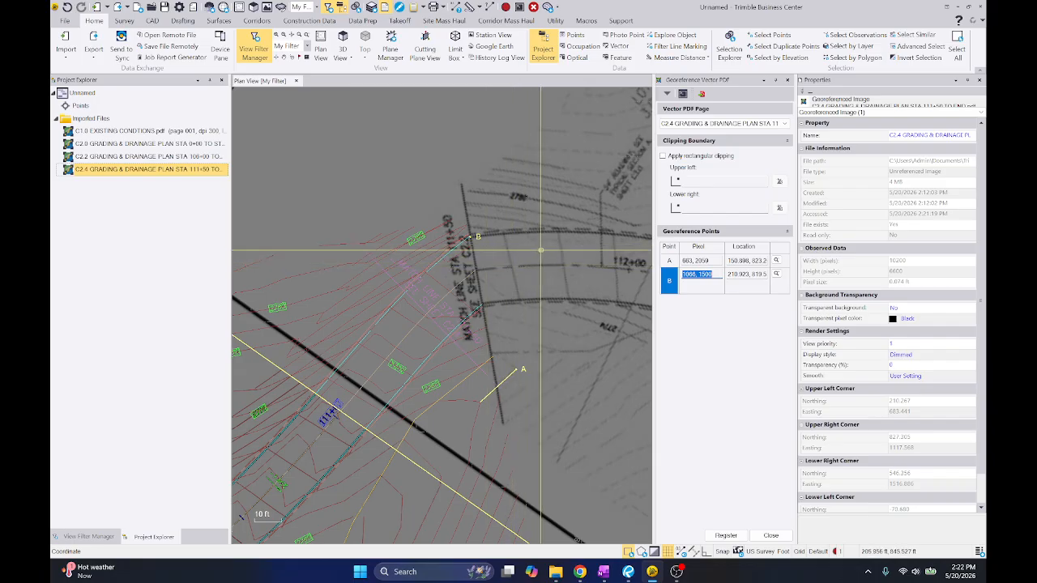
pyautogui.scroll(1, 575, 200)
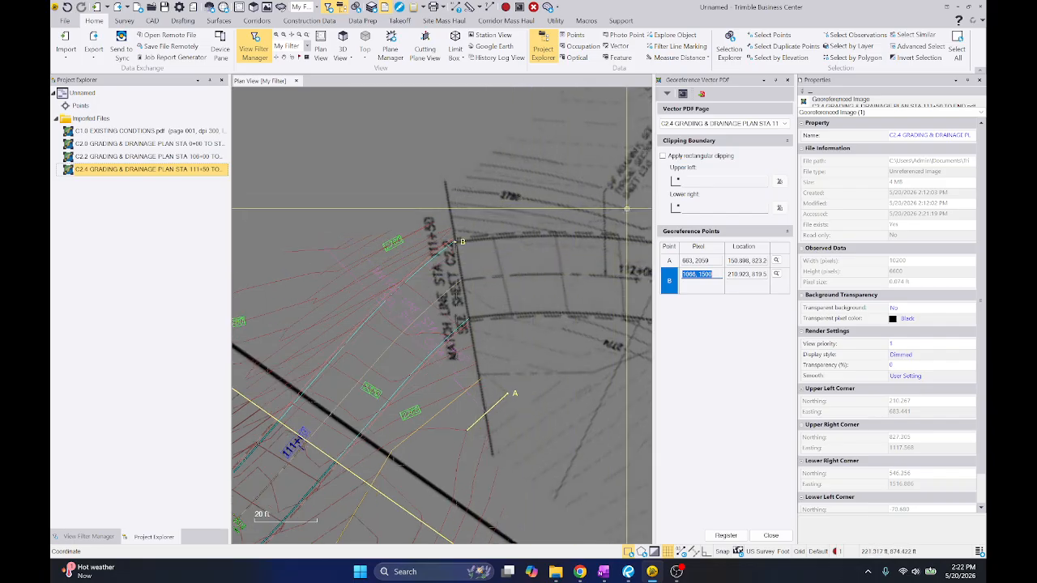
pyautogui.scroll(8, 628, 206)
pyautogui.click(599, 224)
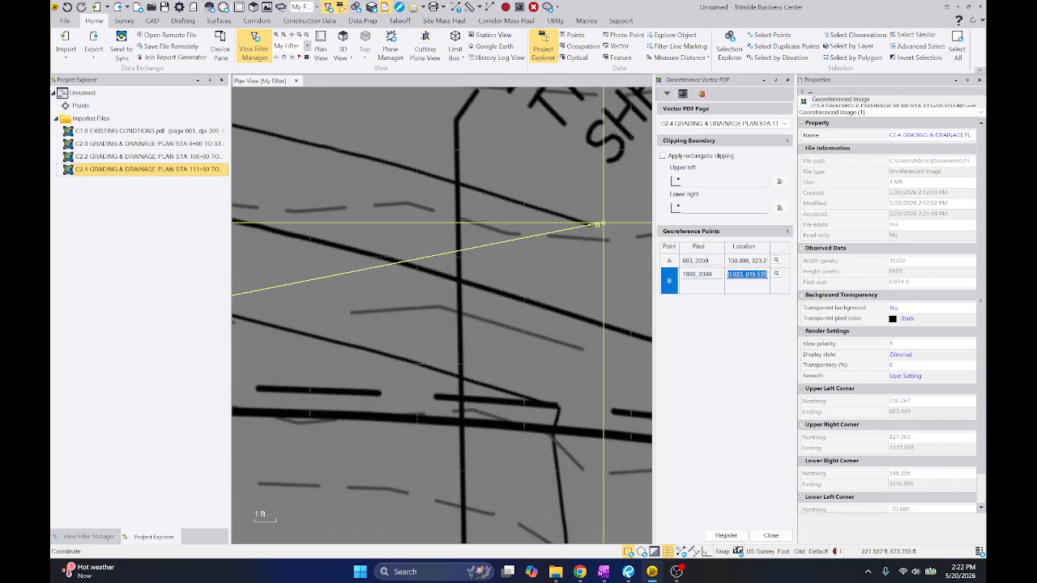
# Examine C2.2's contours around the 2780 label near match line STA 111+50 for the location matching point B
pyautogui.scroll(-6, 604, 223)
pyautogui.moveTo(400, 219); pyautogui.dragTo(562, 153, button='middle')
pyautogui.scroll(2, 464, 195)
pyautogui.moveTo(459, 190); pyautogui.dragTo(605, 162, button='middle')
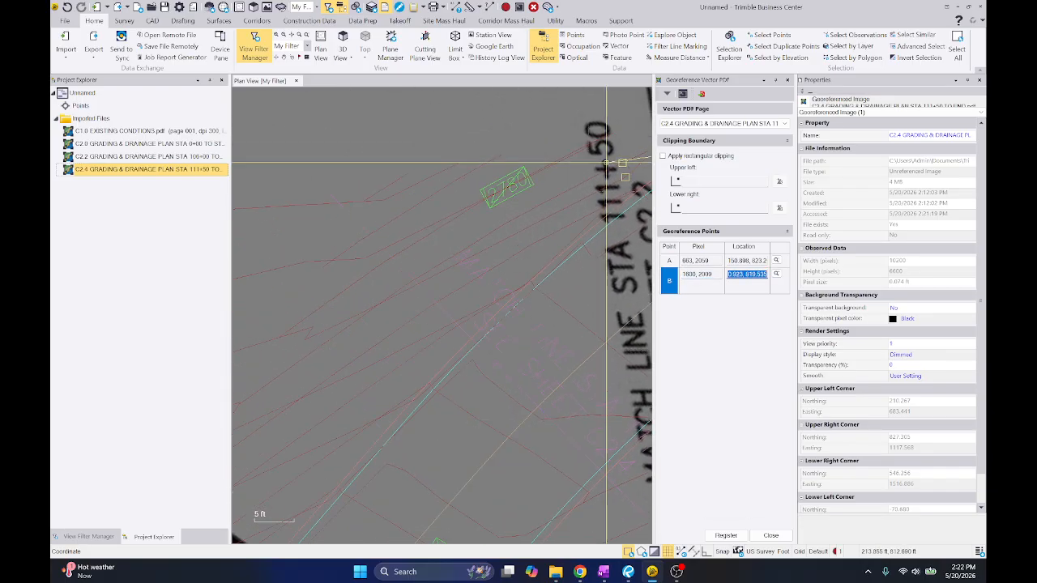
pyautogui.scroll(-1, 606, 162)
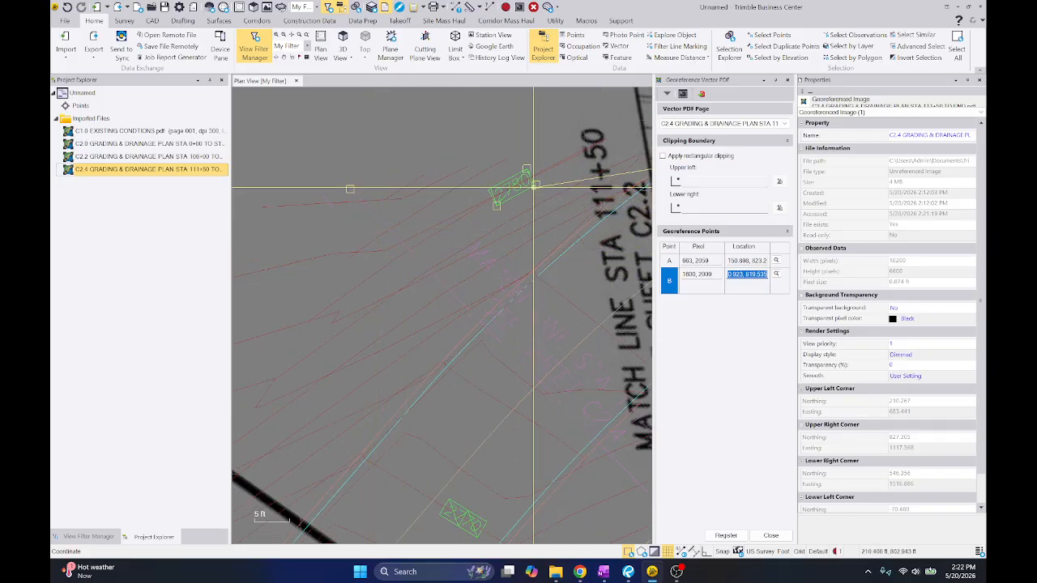
pyautogui.scroll(-6, 442, 205)
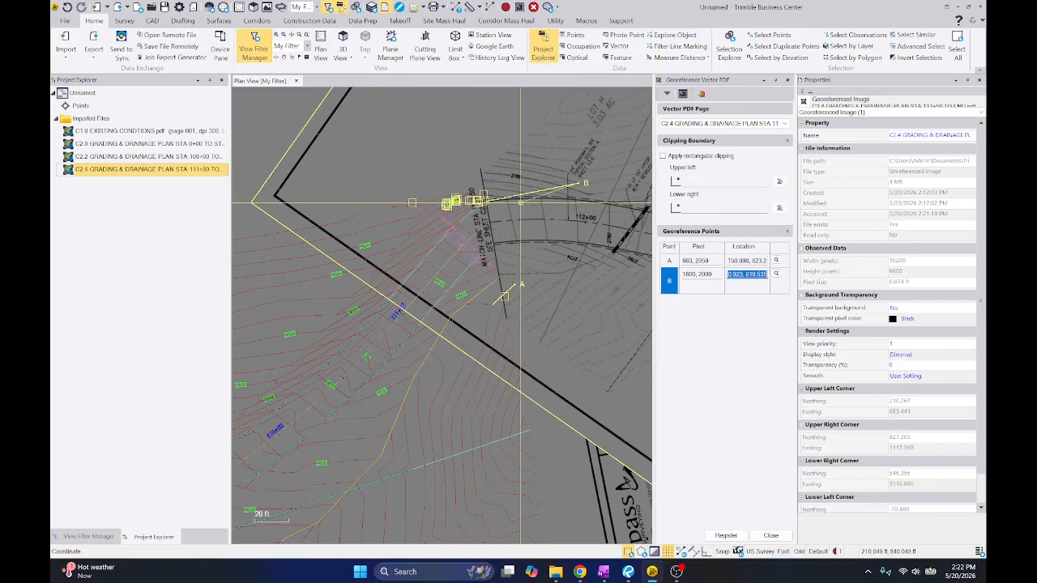
pyautogui.scroll(3, 572, 202)
pyautogui.scroll(2, 405, 221)
pyautogui.scroll(2, 401, 224)
pyautogui.scroll(-3, 416, 203)
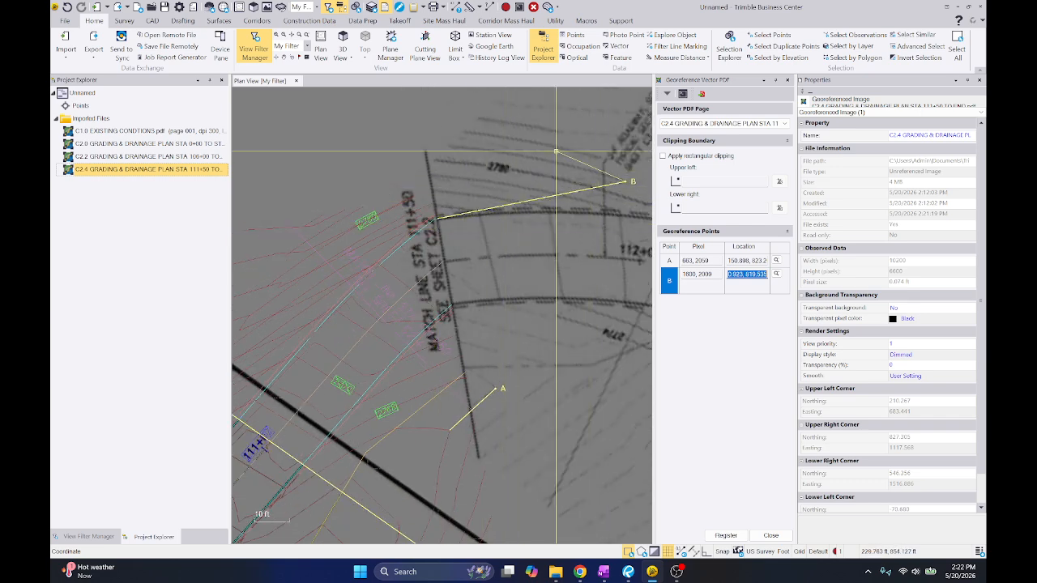
# Re-pick point B's pixel position at the contour end near the upper end of C2.4's 24' roadway note leader
pyautogui.scroll(8, 578, 153)
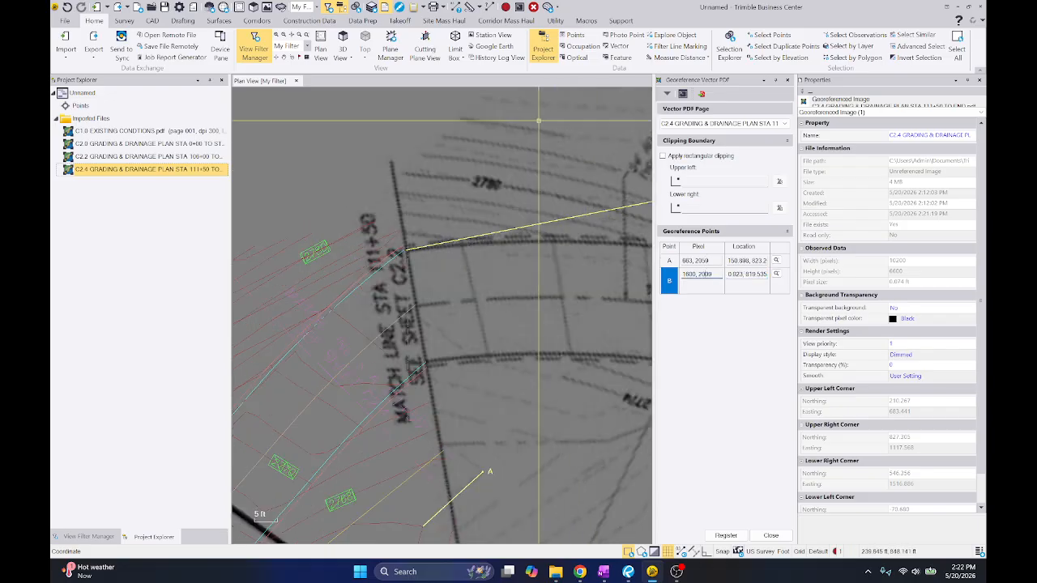
pyautogui.scroll(-7, 450, 179)
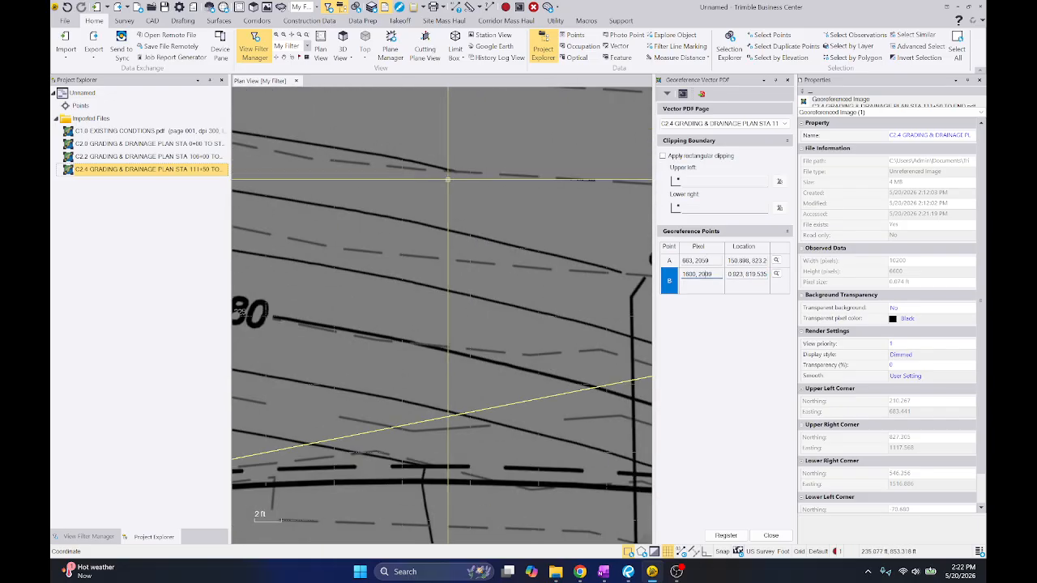
pyautogui.scroll(5, 494, 206)
pyautogui.scroll(5, 566, 263)
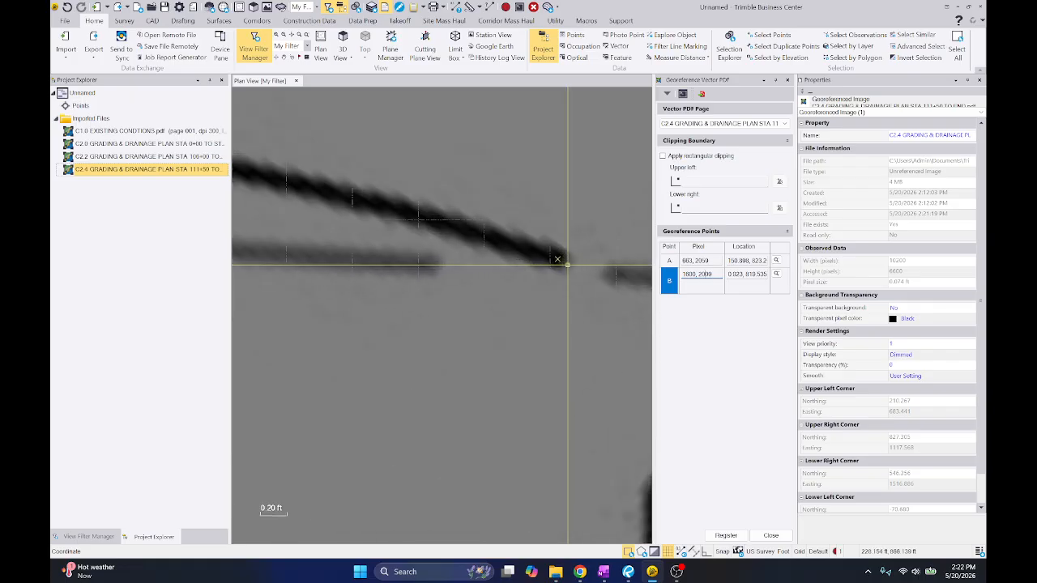
pyautogui.click(556, 257)
# Set point B's location to the end of C2.2's contour just above the 2780 label, and register sheet C2.4
pyautogui.scroll(-12, 581, 178)
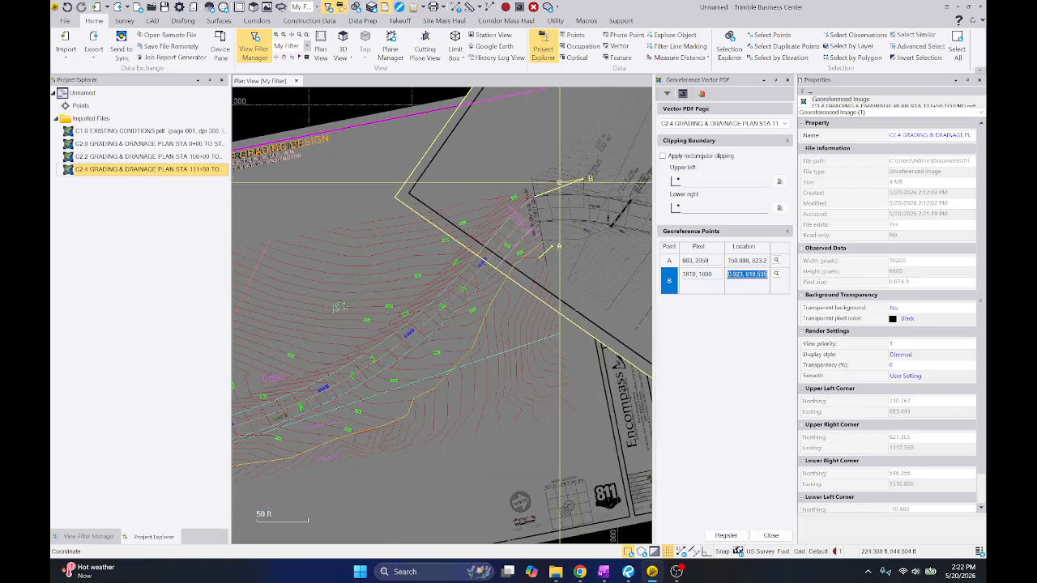
pyautogui.scroll(8, 567, 182)
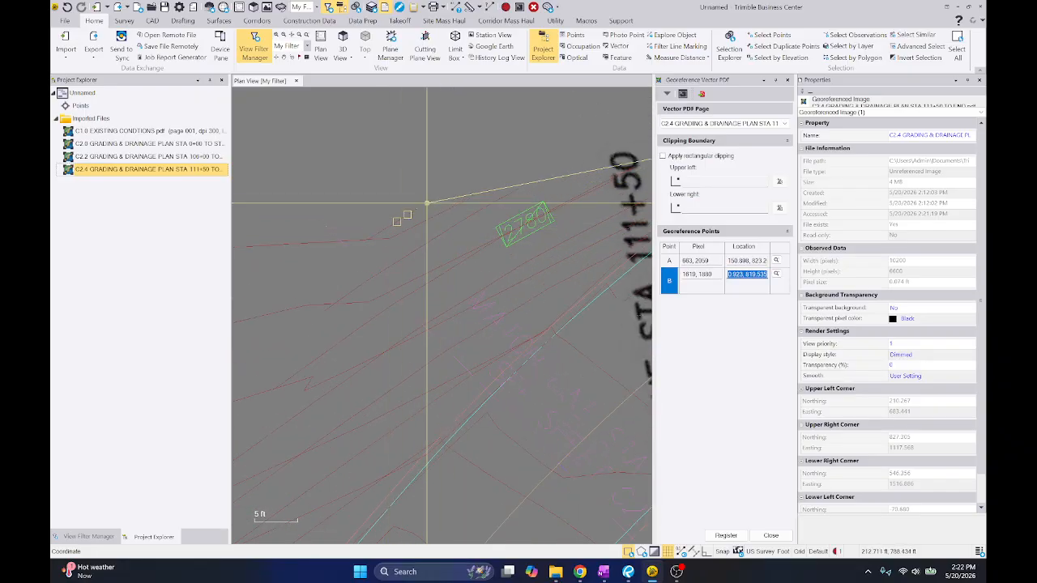
pyautogui.click(517, 188)
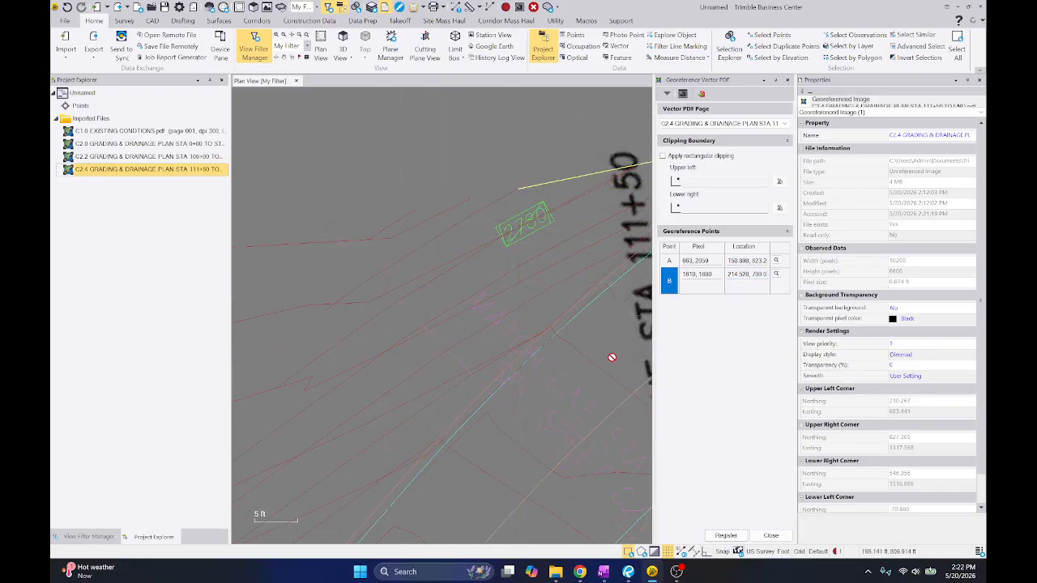
pyautogui.click(723, 537)
# Examine how C2.4's contours, road edges and match line now line up with C2.2's linework
pyautogui.scroll(9, 530, 347)
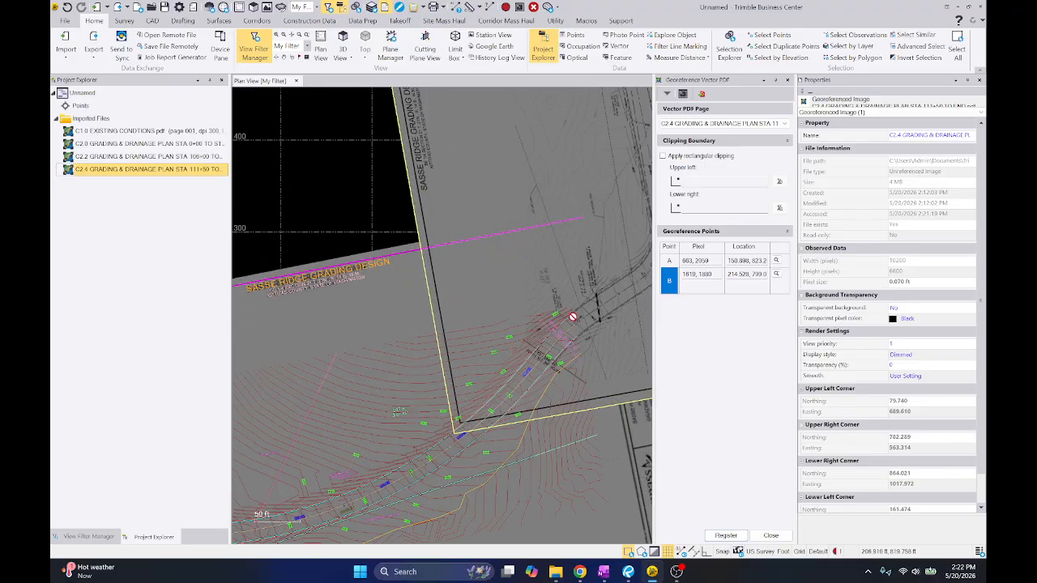
pyautogui.scroll(5, 589, 312)
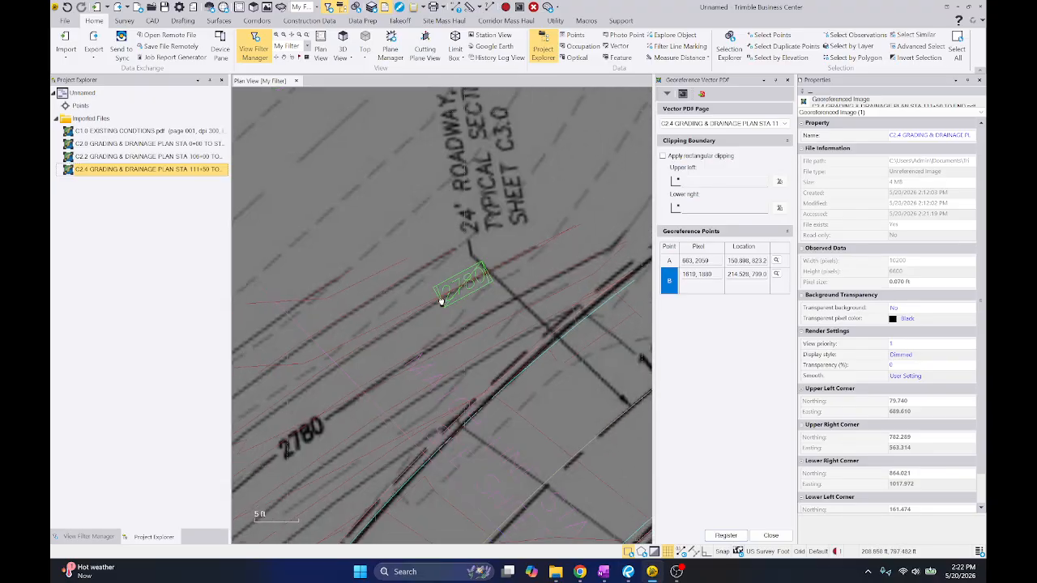
pyautogui.scroll(-1, 482, 235)
pyautogui.scroll(5, 422, 265)
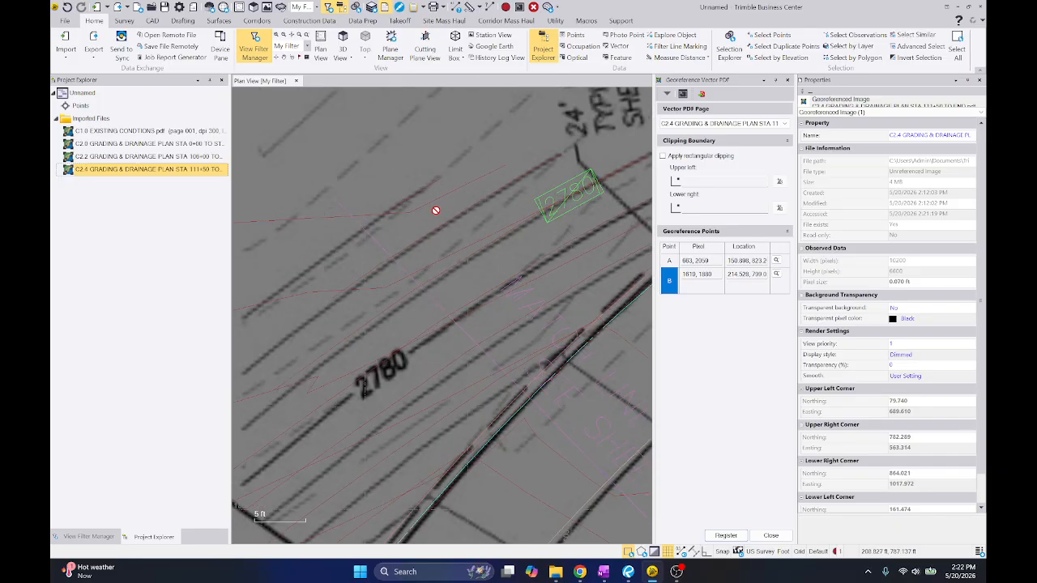
pyautogui.scroll(-4, 448, 172)
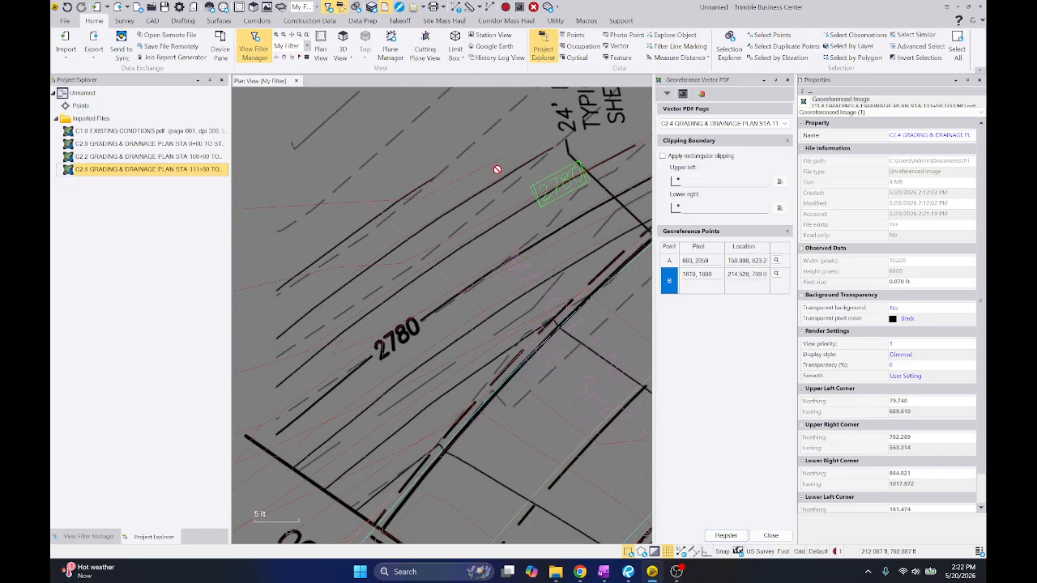
pyautogui.scroll(-2, 478, 166)
pyautogui.moveTo(541, 197); pyautogui.dragTo(361, 185, button='middle')
pyautogui.moveTo(533, 285); pyautogui.dragTo(413, 200, button='middle')
pyautogui.moveTo(426, 352); pyautogui.dragTo(527, 270, button='middle')
pyautogui.scroll(3, 520, 325)
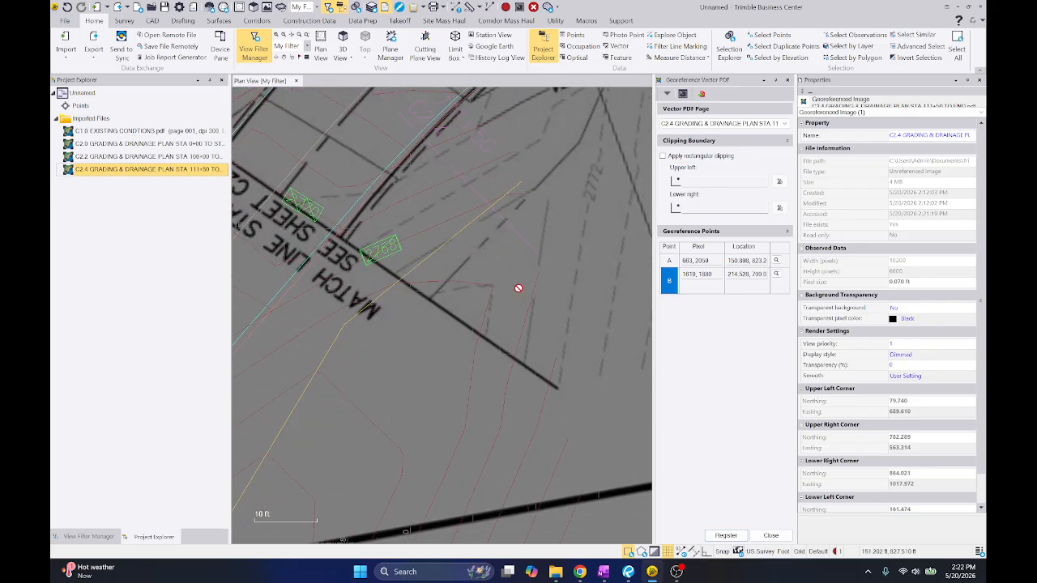
pyautogui.scroll(-2, 446, 287)
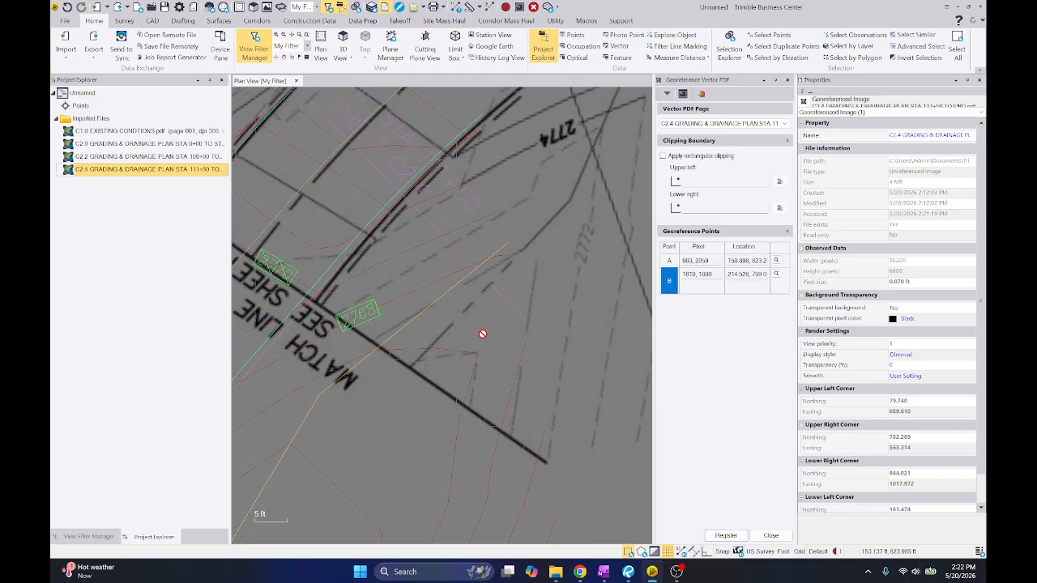
pyautogui.scroll(-2, 481, 331)
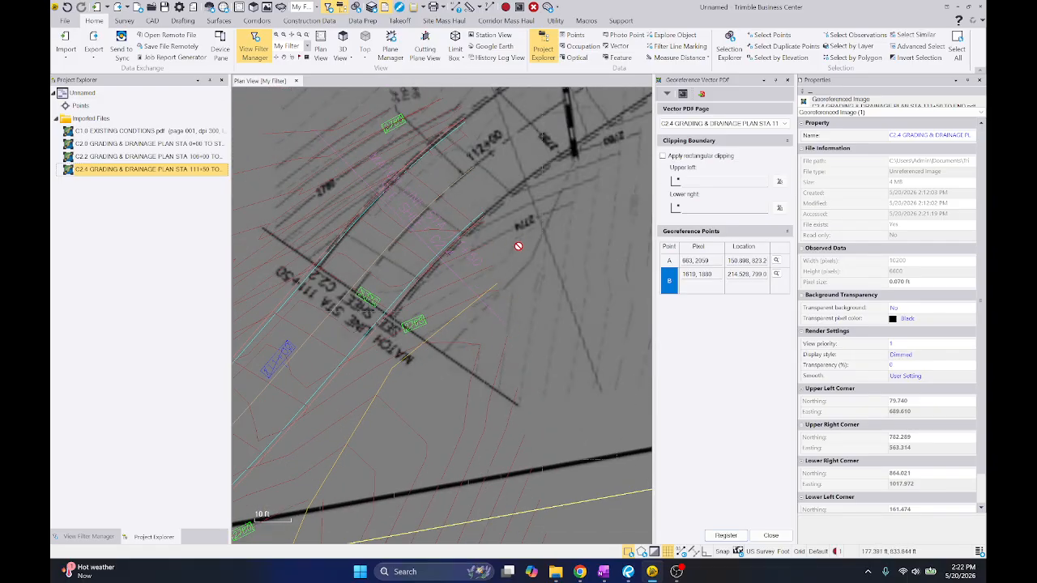
pyautogui.scroll(2, 558, 242)
# Examine C2.4's contours around point A and the 2772 and 2774 labels against C2.2's linework near match line STA 111+50
pyautogui.moveTo(555, 242); pyautogui.dragTo(491, 283, button='middle')
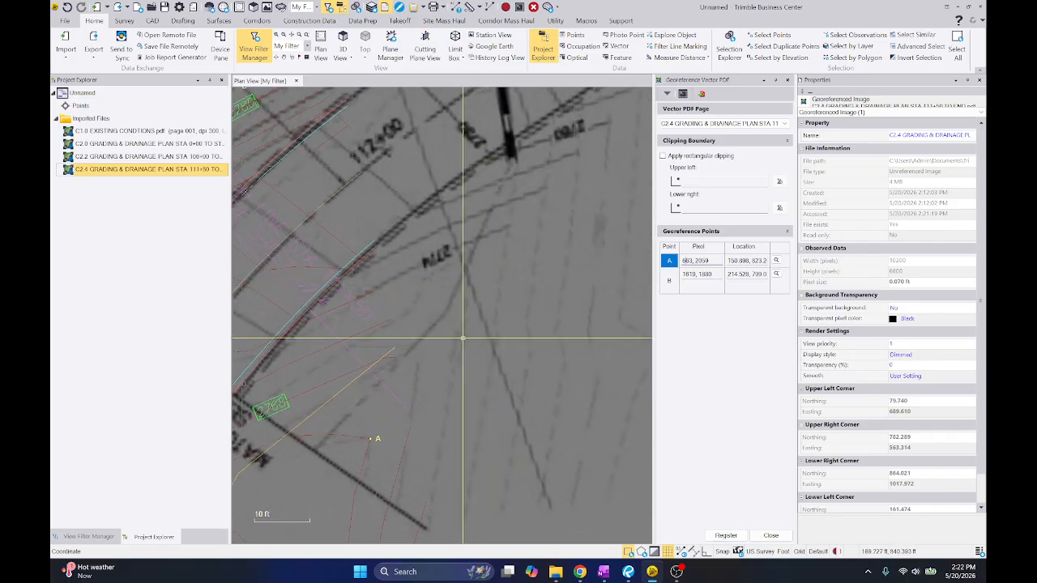
pyautogui.moveTo(457, 366); pyautogui.dragTo(516, 296, button='middle')
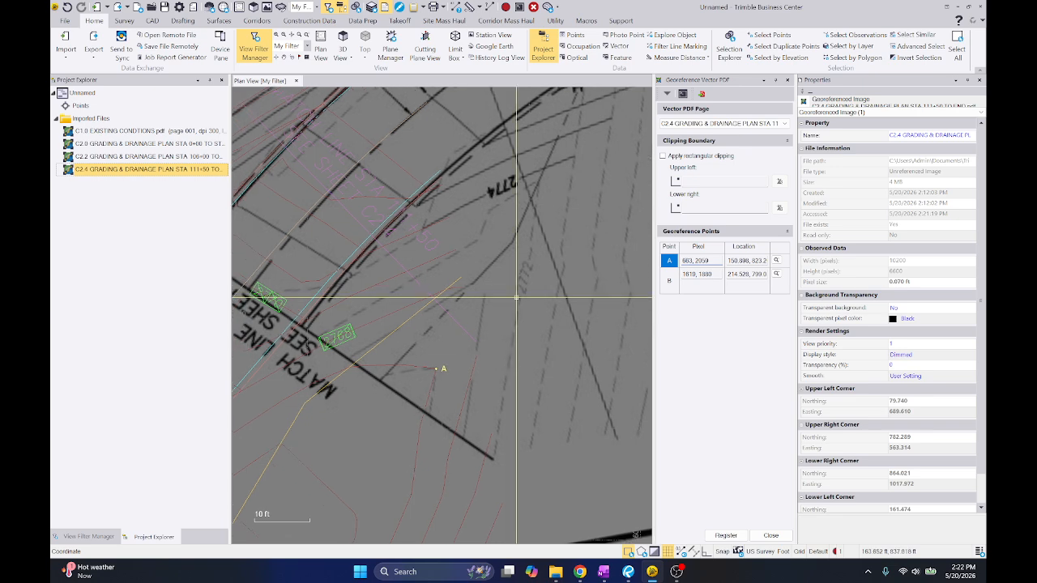
pyautogui.scroll(2, 482, 340)
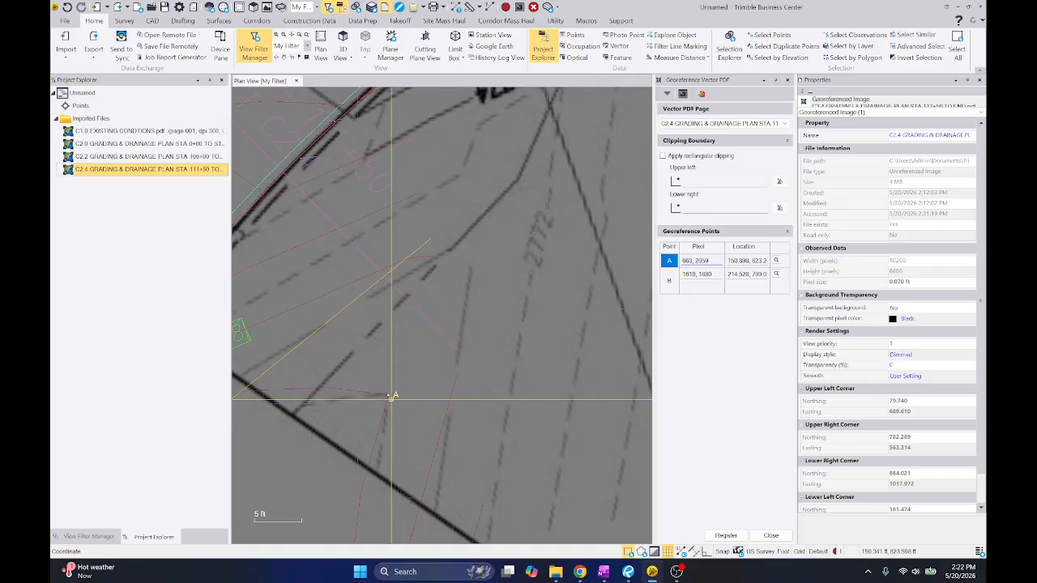
pyautogui.scroll(-2, 463, 256)
pyautogui.moveTo(480, 255)
pyautogui.mouseDown(button='middle')
pyautogui.moveTo(523, 258)
pyautogui.moveTo(474, 288)
pyautogui.moveTo(490, 259)
pyautogui.moveTo(501, 267)
pyautogui.moveTo(492, 296)
pyautogui.mouseUp(button='middle')
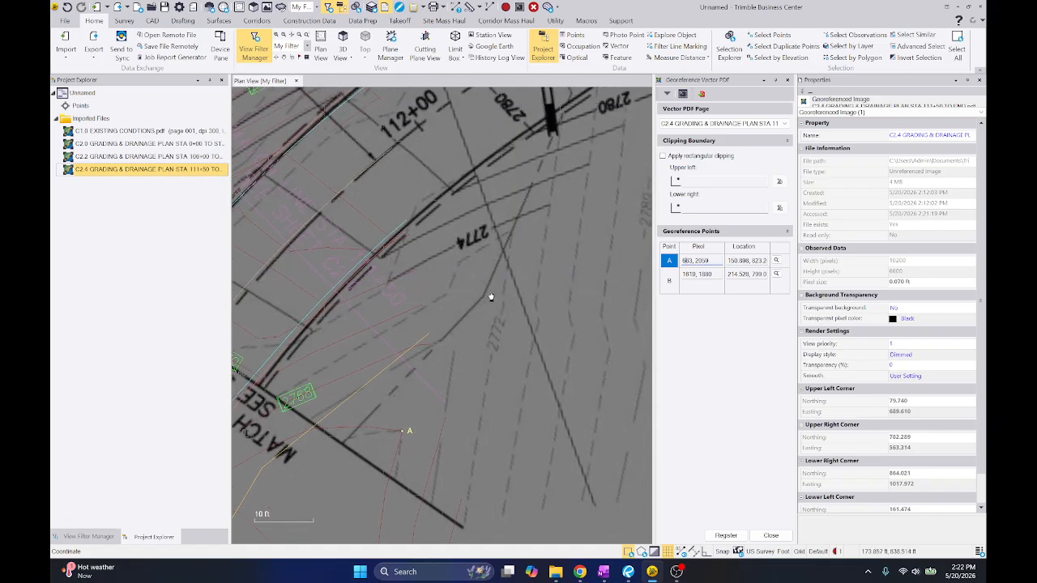
pyautogui.scroll(-2, 498, 294)
pyautogui.scroll(1, 511, 295)
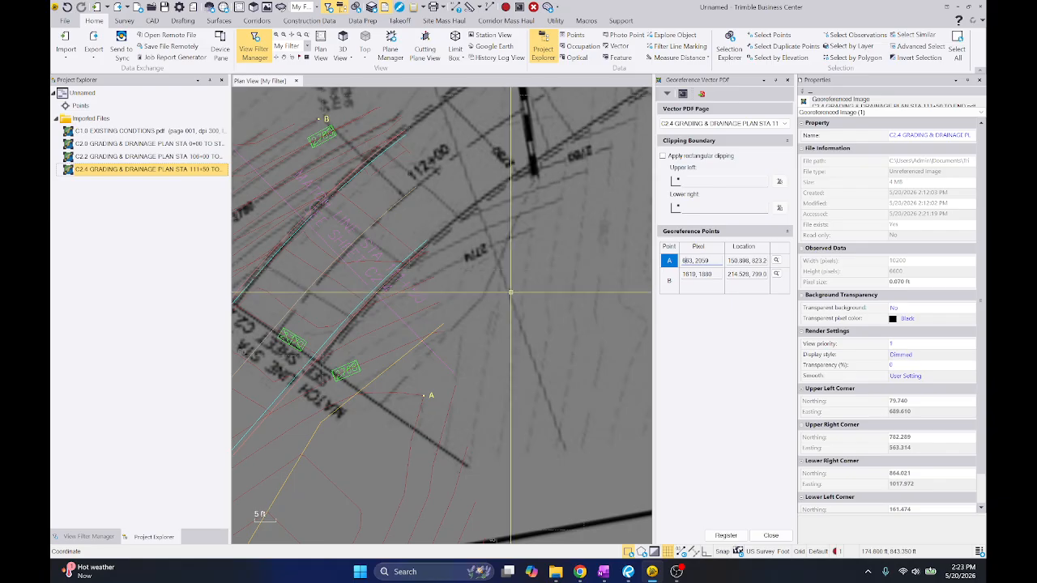
pyautogui.scroll(1, 461, 304)
pyautogui.moveTo(390, 348); pyautogui.dragTo(454, 319, button='middle')
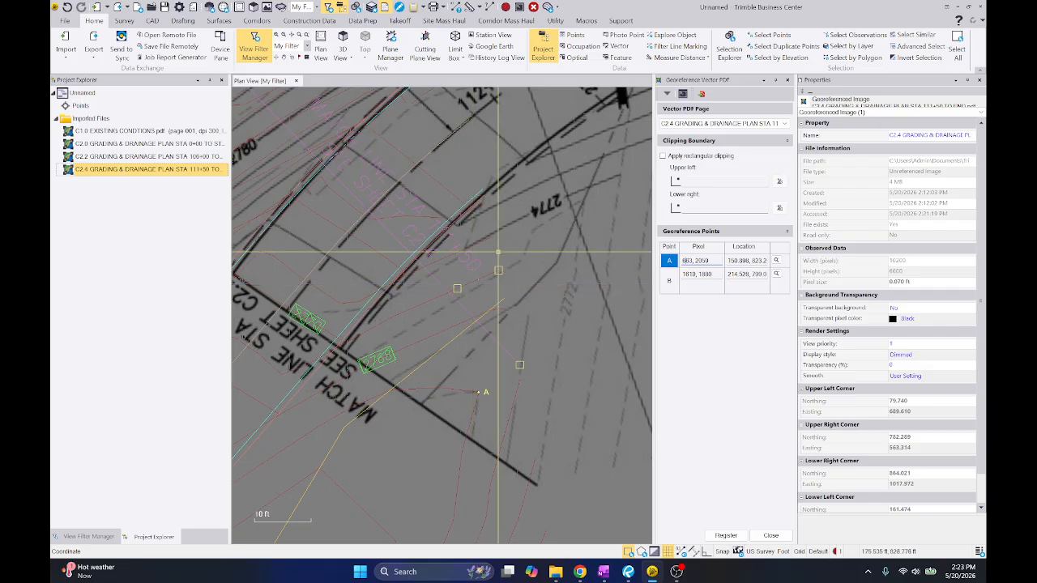
pyautogui.moveTo(491, 238); pyautogui.dragTo(461, 240, button='middle')
pyautogui.scroll(-2, 474, 252)
pyautogui.moveTo(528, 234)
pyautogui.mouseDown(button='middle')
pyautogui.moveTo(514, 283)
pyautogui.moveTo(420, 348)
pyautogui.moveTo(495, 279)
pyautogui.mouseUp(button='middle')
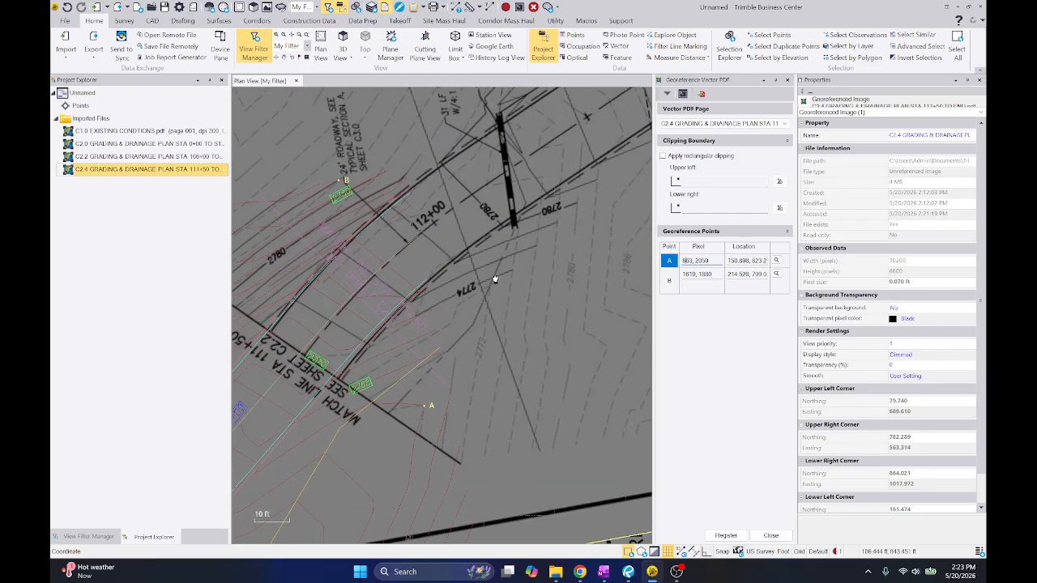
pyautogui.scroll(-1, 494, 278)
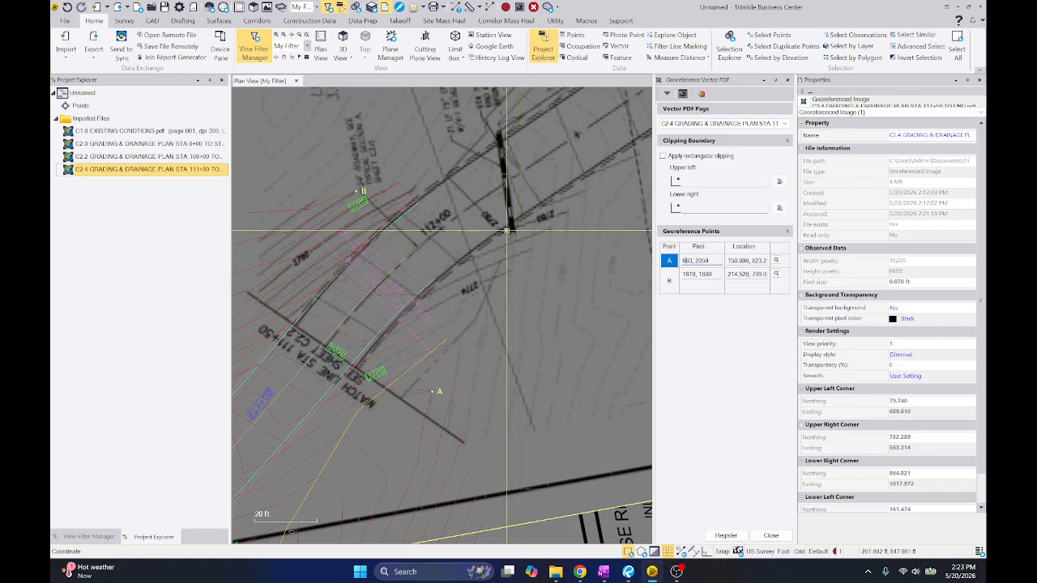
pyautogui.scroll(2, 446, 228)
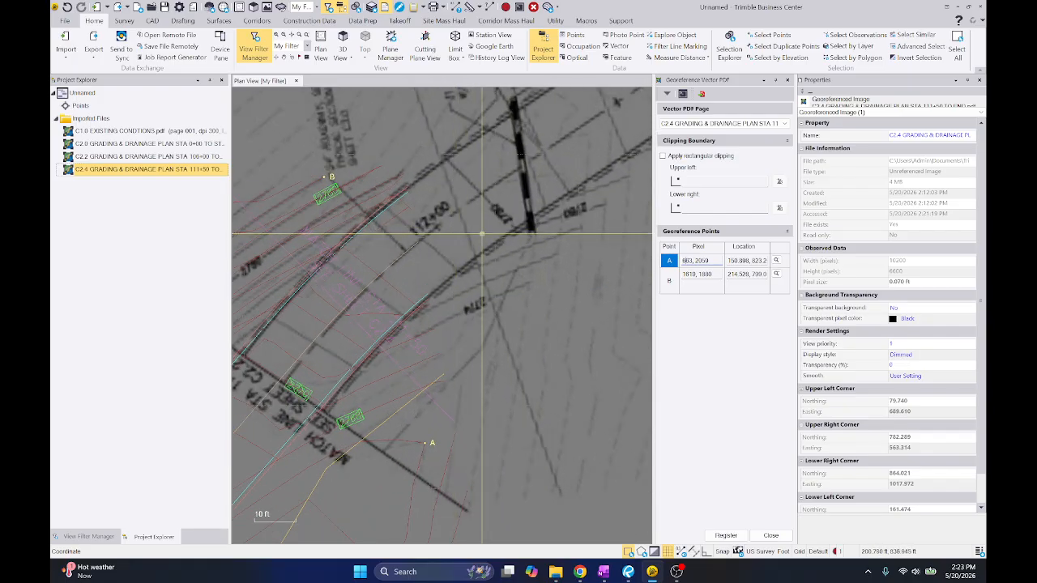
pyautogui.moveTo(496, 284); pyautogui.dragTo(495, 230, button='middle')
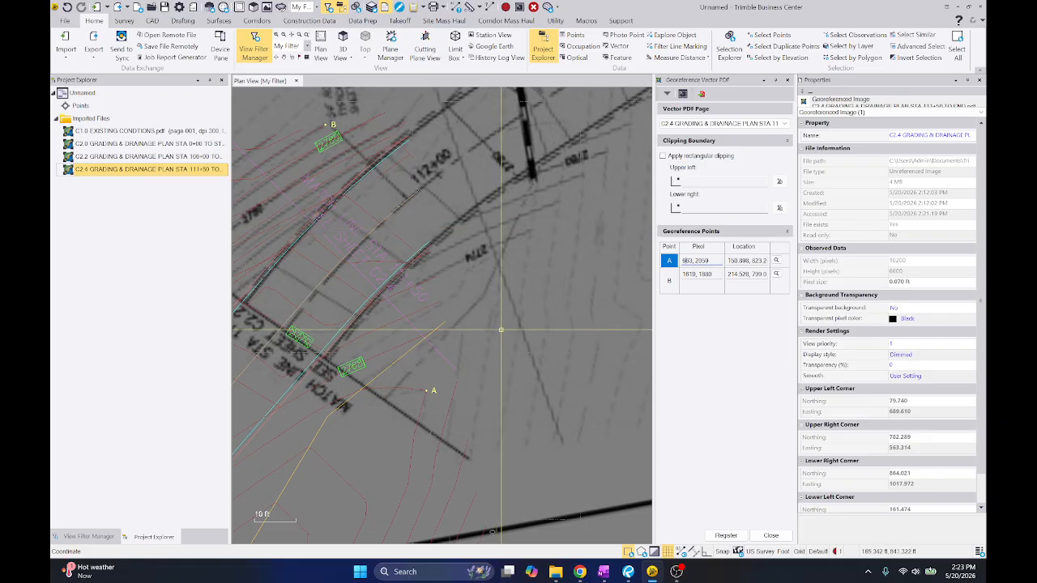
pyautogui.moveTo(495, 330); pyautogui.dragTo(520, 302, button='middle')
# Examine how C2.4's 2780 contours between point B and the match line line up with C2.2's contours
pyautogui.scroll(-4, 521, 283)
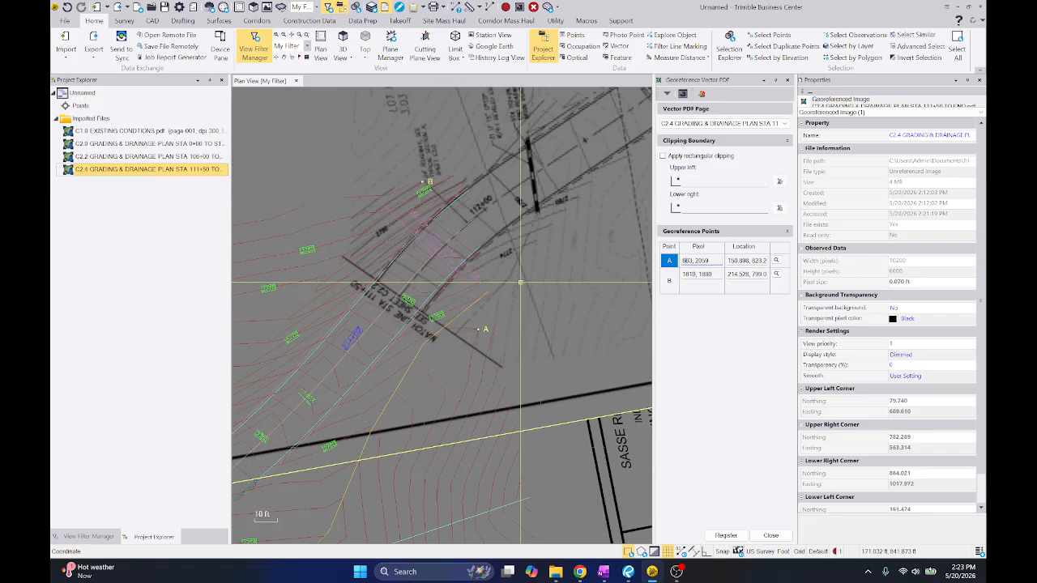
pyautogui.scroll(3, 521, 282)
pyautogui.scroll(-1, 521, 282)
pyautogui.moveTo(518, 274); pyautogui.dragTo(562, 282, button='middle')
pyautogui.scroll(-1, 581, 224)
pyautogui.scroll(2, 440, 195)
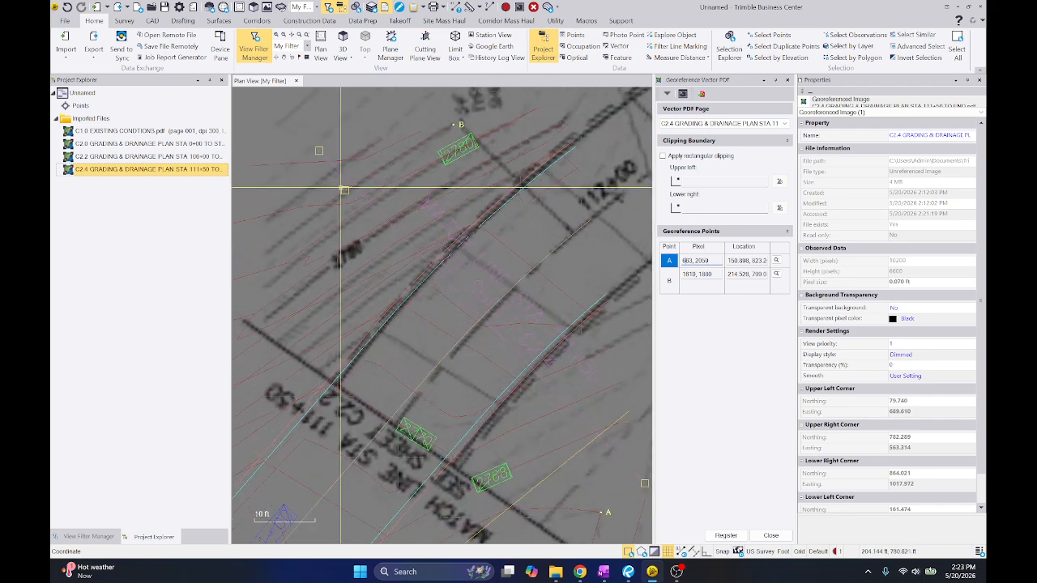
pyautogui.scroll(2, 341, 180)
pyautogui.moveTo(339, 171); pyautogui.dragTo(405, 227, button='middle')
pyautogui.scroll(-2, 405, 225)
pyautogui.scroll(1, 405, 225)
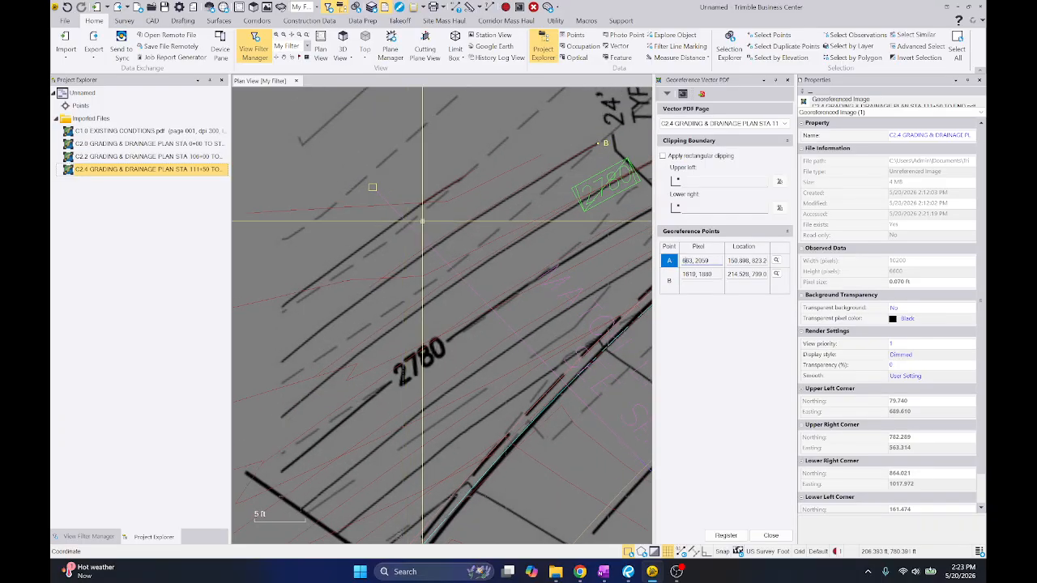
pyautogui.scroll(-3, 554, 173)
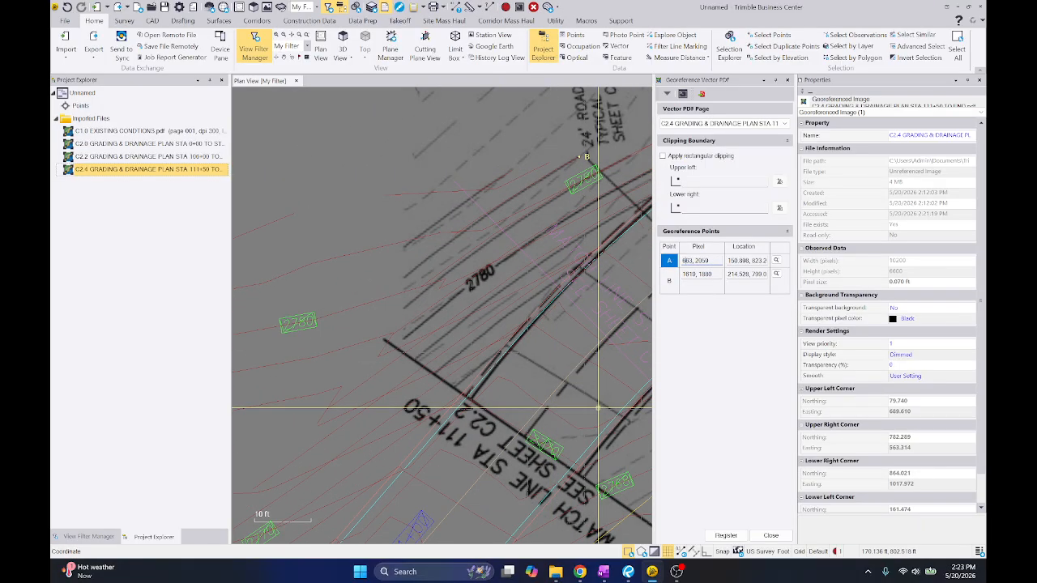
# Switch to Revu and compare the contours and road edges of sheets C2.2 and C2.4 at match line STA 111+50
pyautogui.click(628, 572)
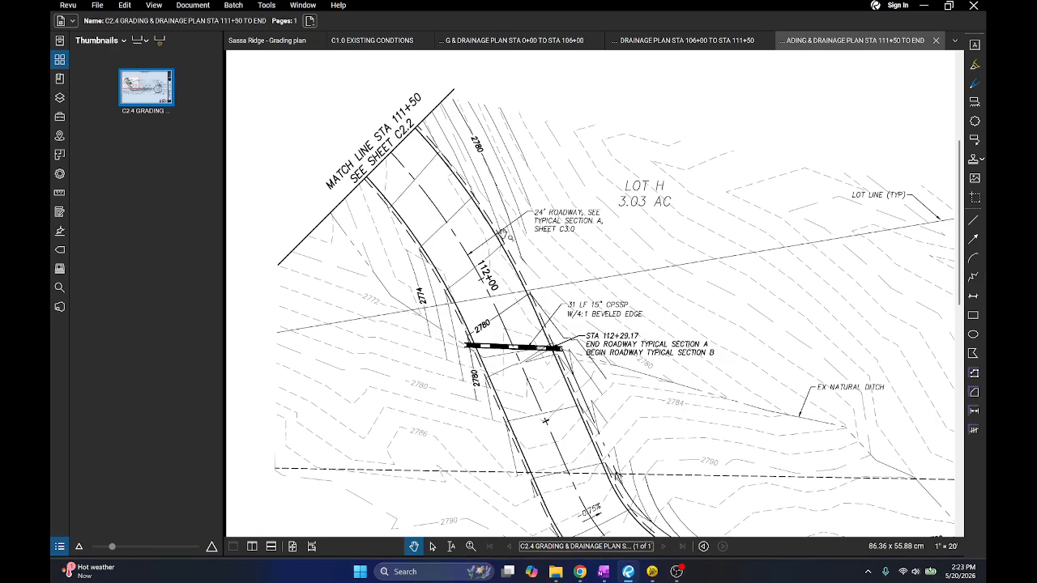
pyautogui.click(669, 47)
pyautogui.scroll(4, 711, 122)
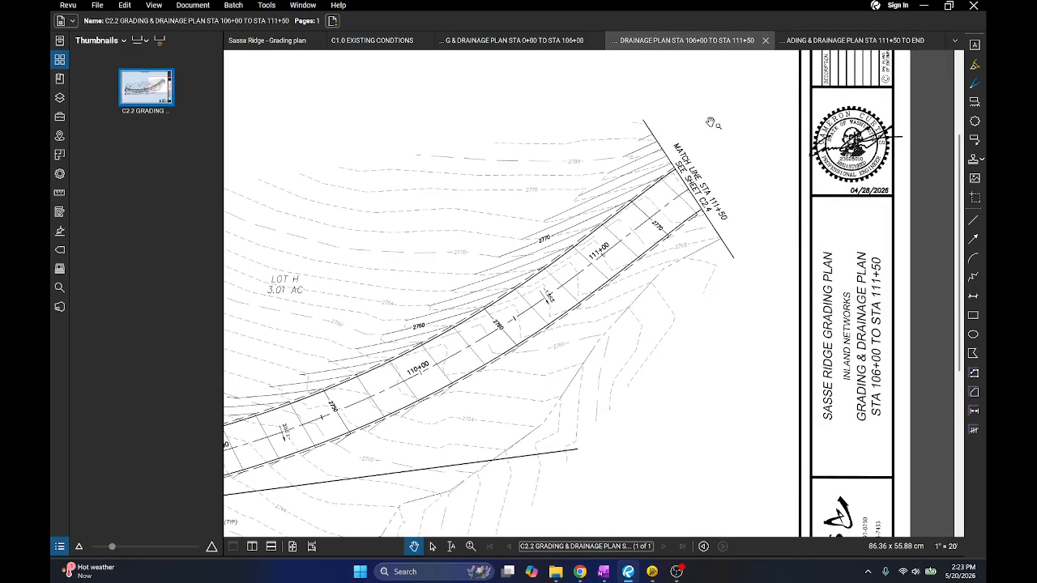
pyautogui.scroll(3, 697, 125)
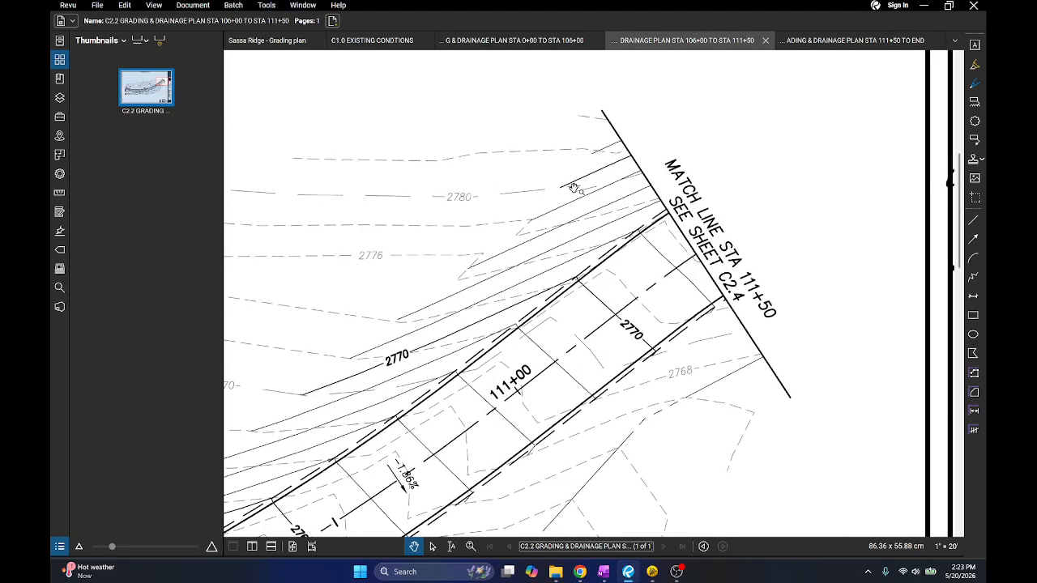
pyautogui.click(798, 42)
pyautogui.scroll(3, 506, 163)
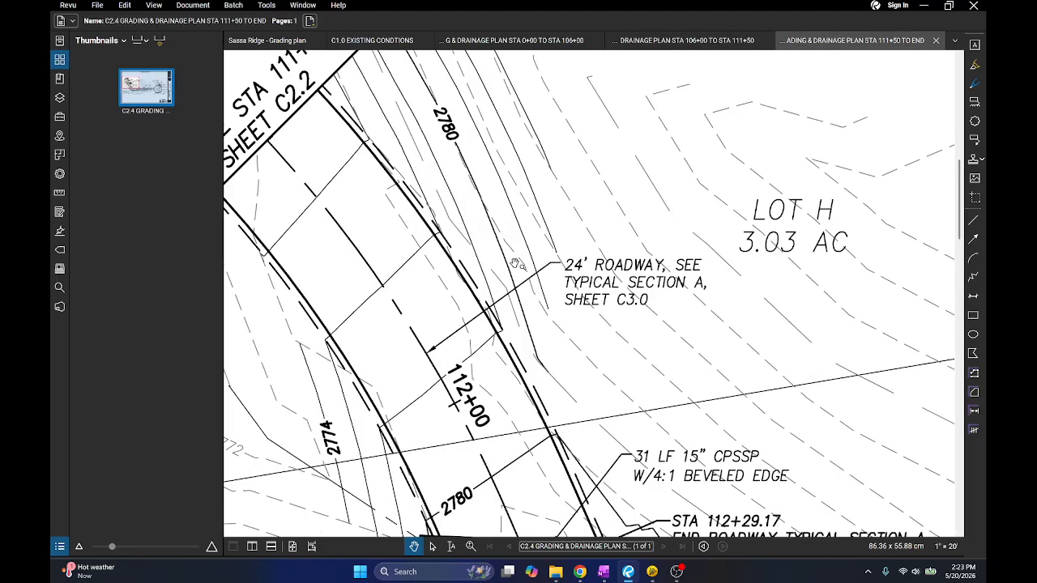
pyautogui.scroll(-3, 508, 238)
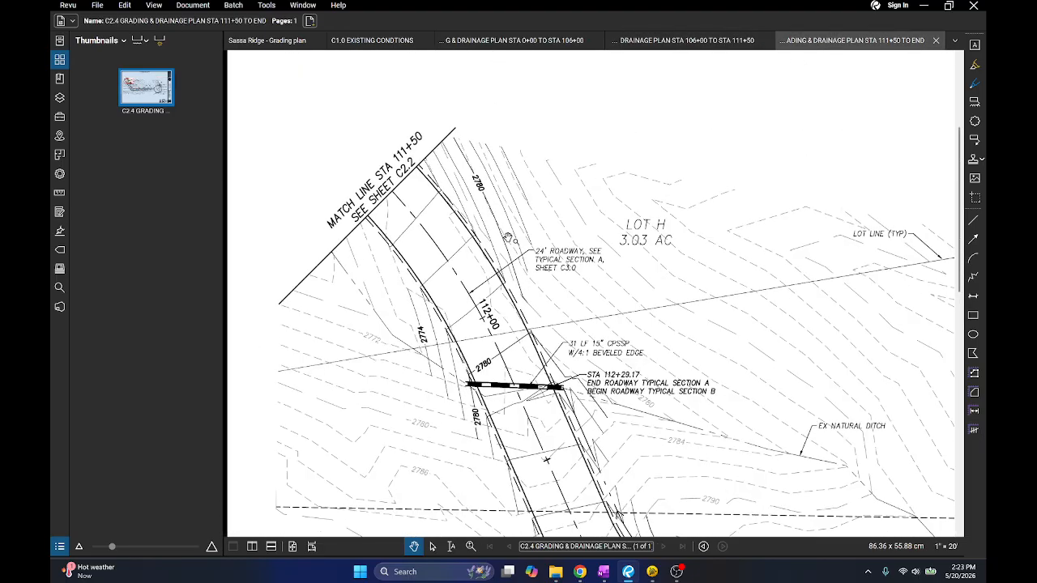
pyautogui.click(684, 40)
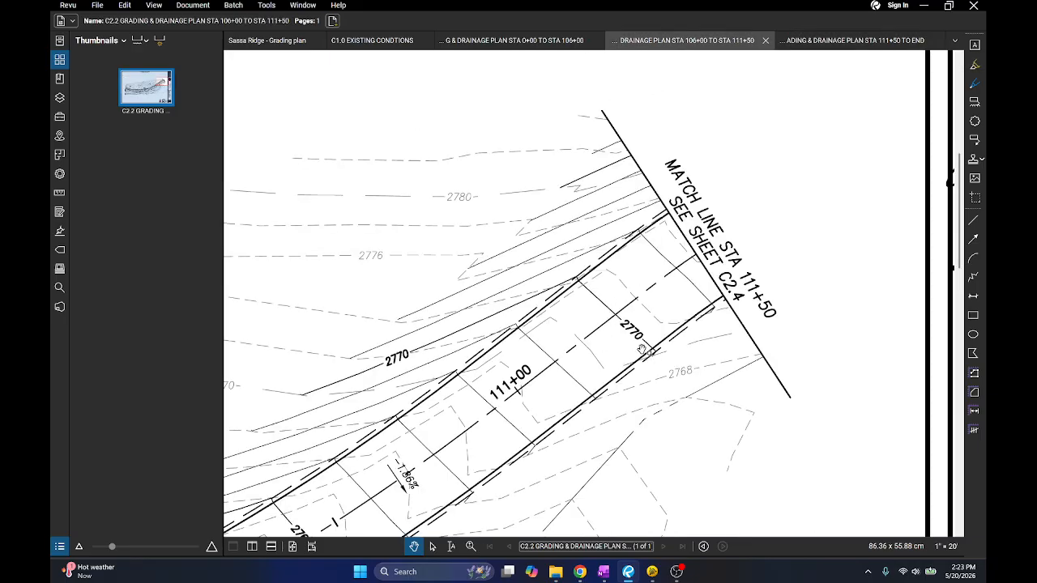
pyautogui.click(851, 41)
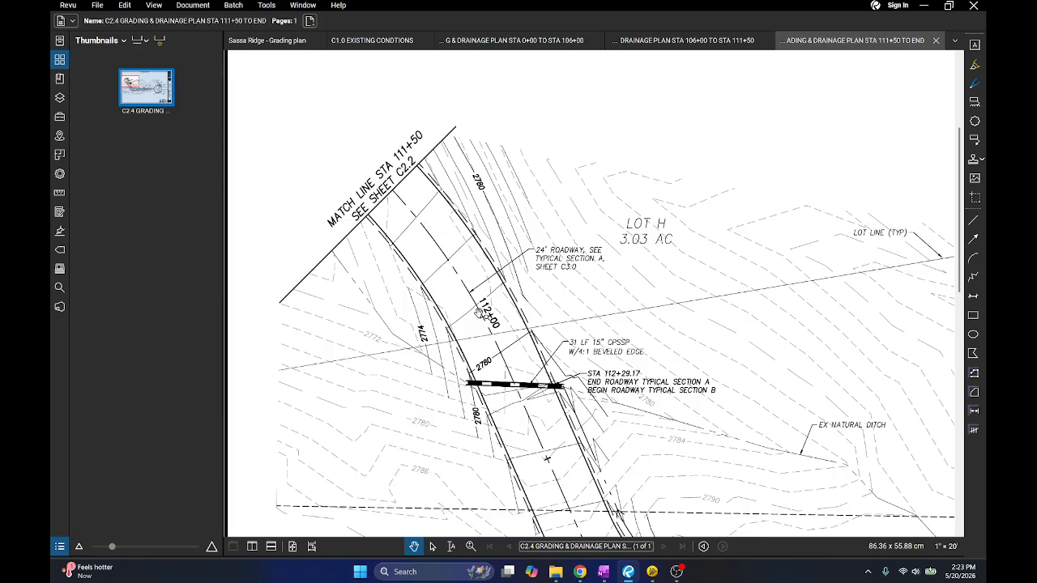
pyautogui.click(728, 40)
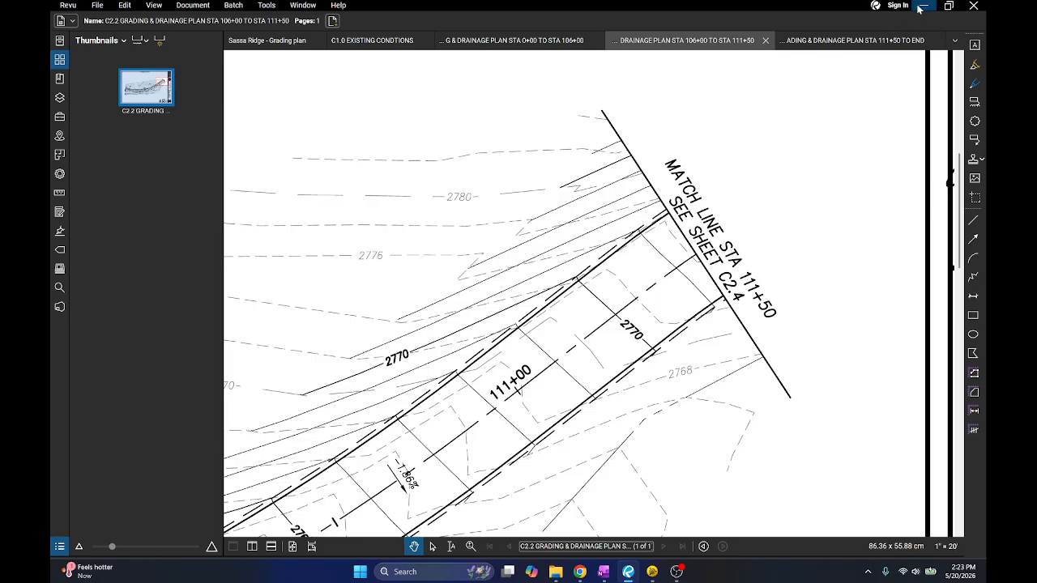
pyautogui.click(850, 40)
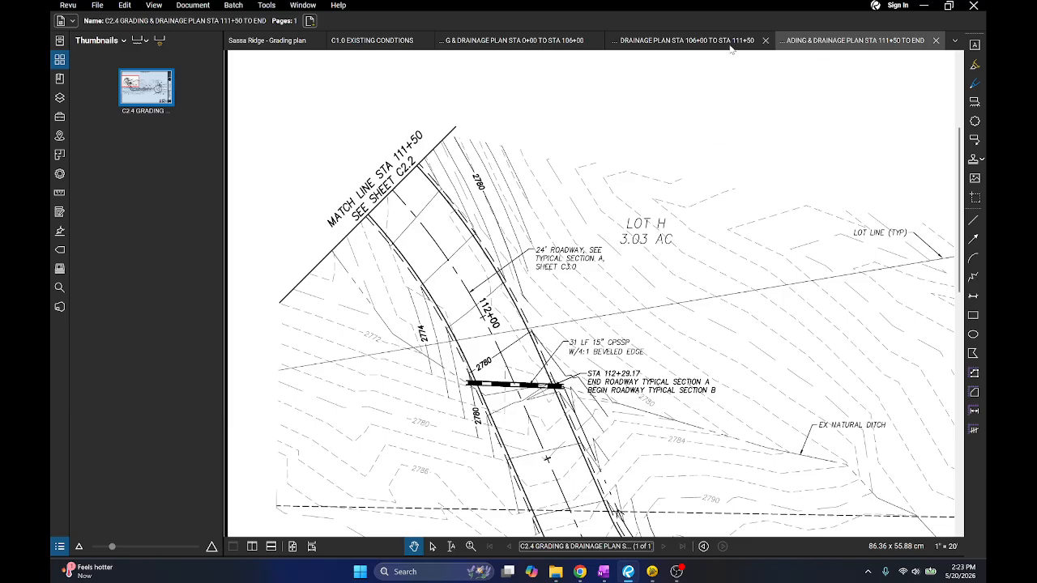
# Compare the contours and road edges at match line STA 111+50 between Revu's C2.4 and C2.2 sheets and Trimble Business Center's plan view
pyautogui.scroll(3, 464, 207)
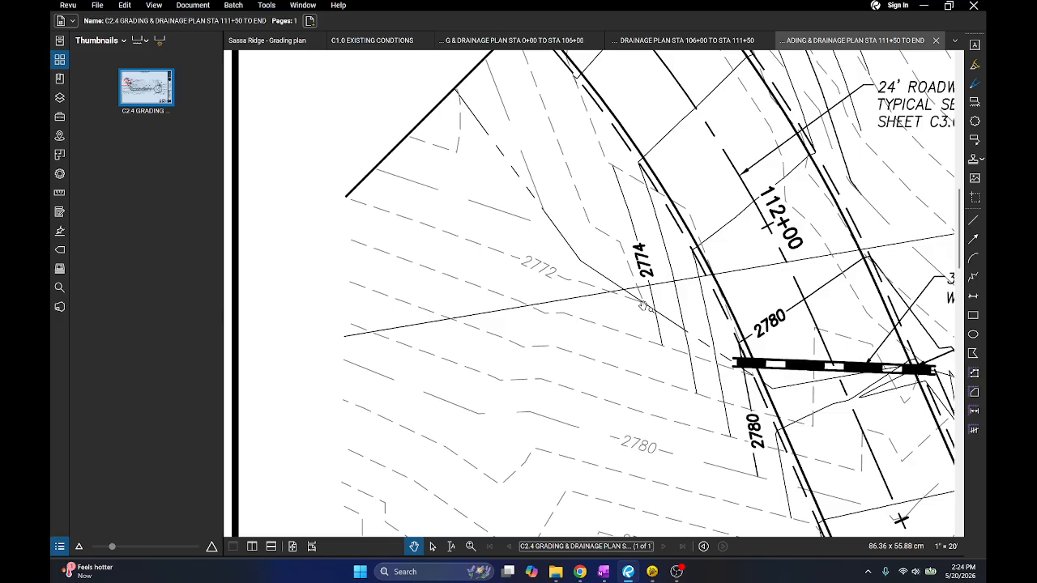
pyautogui.click(936, 11)
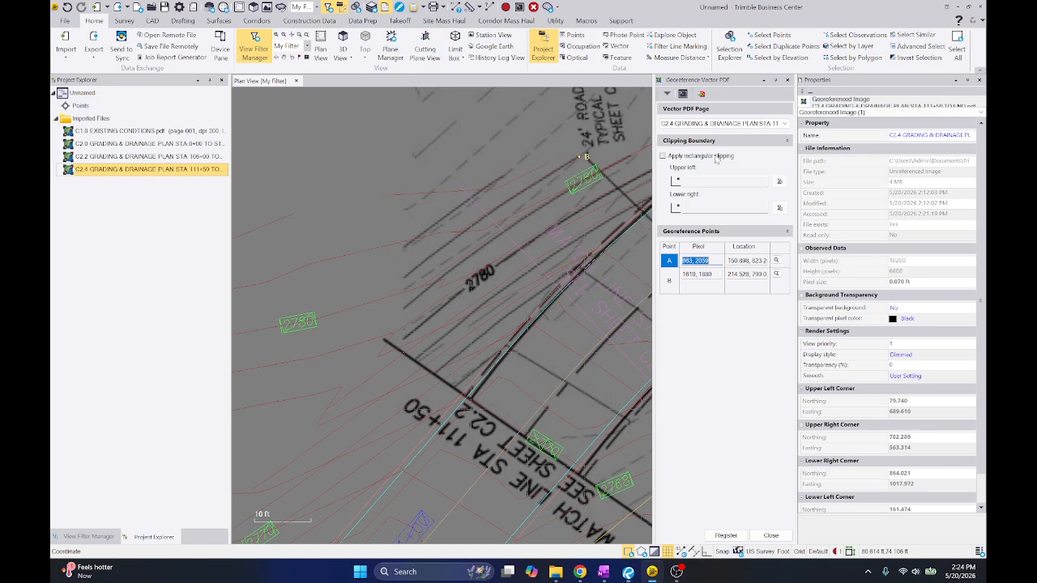
pyautogui.scroll(2, 548, 258)
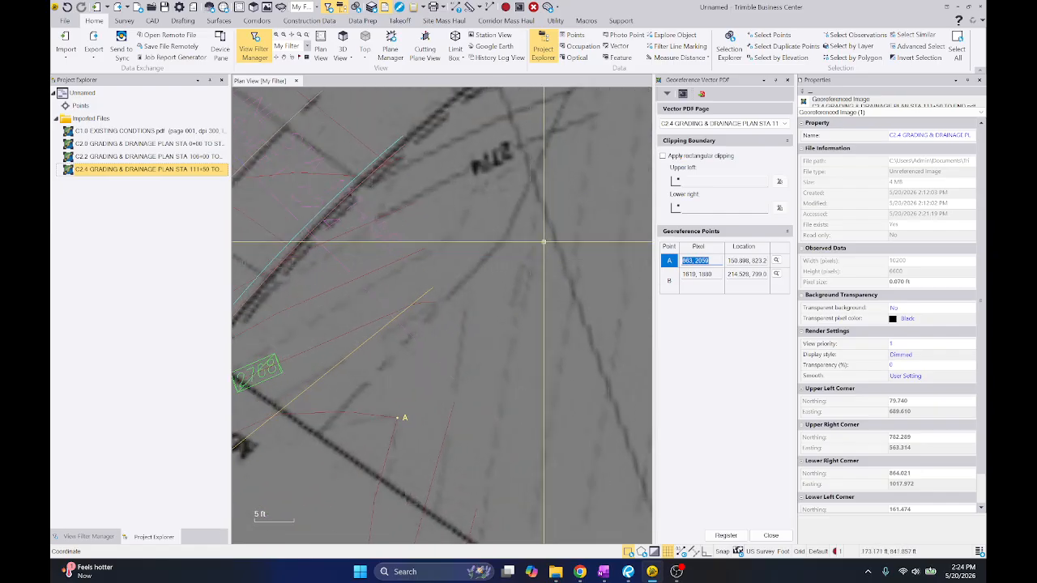
pyautogui.scroll(-2, 542, 166)
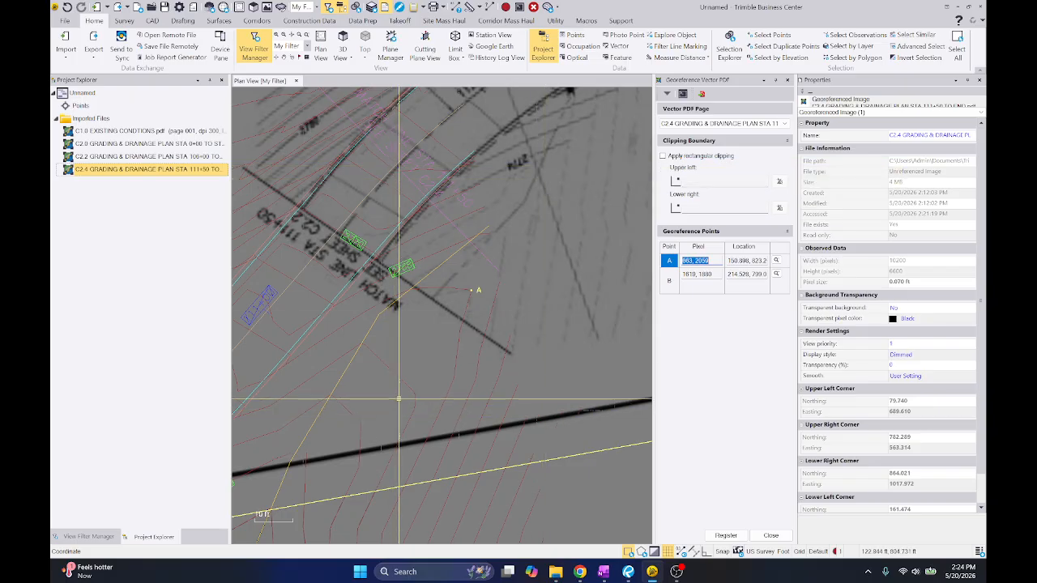
pyautogui.hotkey('alt', 'Tab')
pyautogui.click(655, 40)
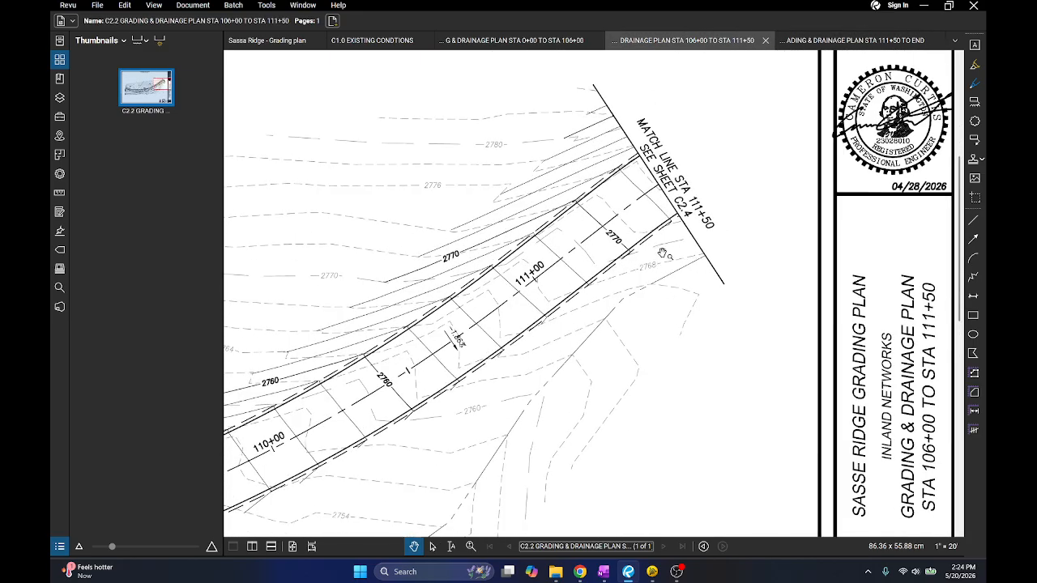
pyautogui.moveTo(663, 253); pyautogui.dragTo(578, 246)
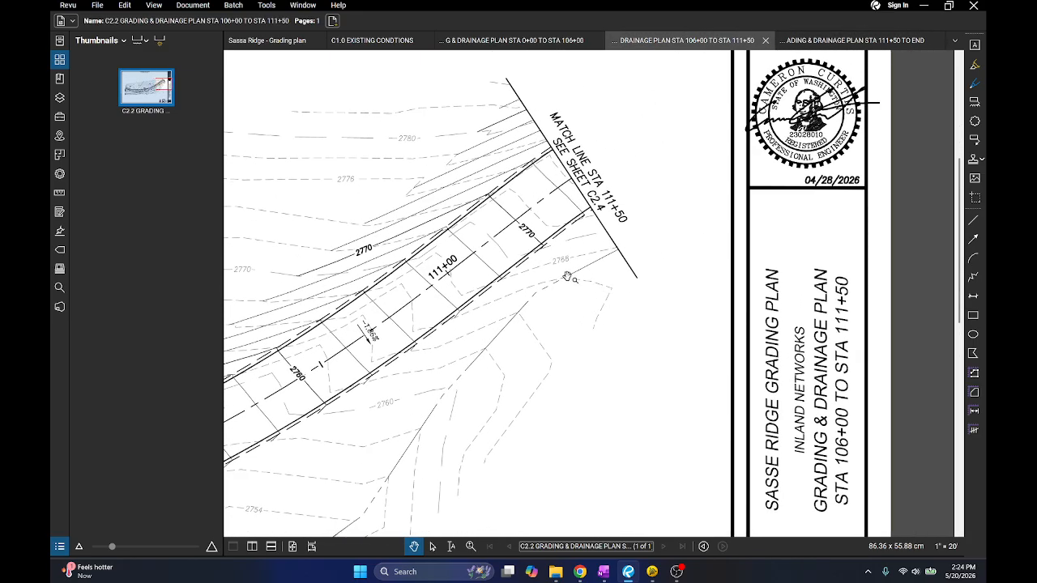
pyautogui.click(924, 7)
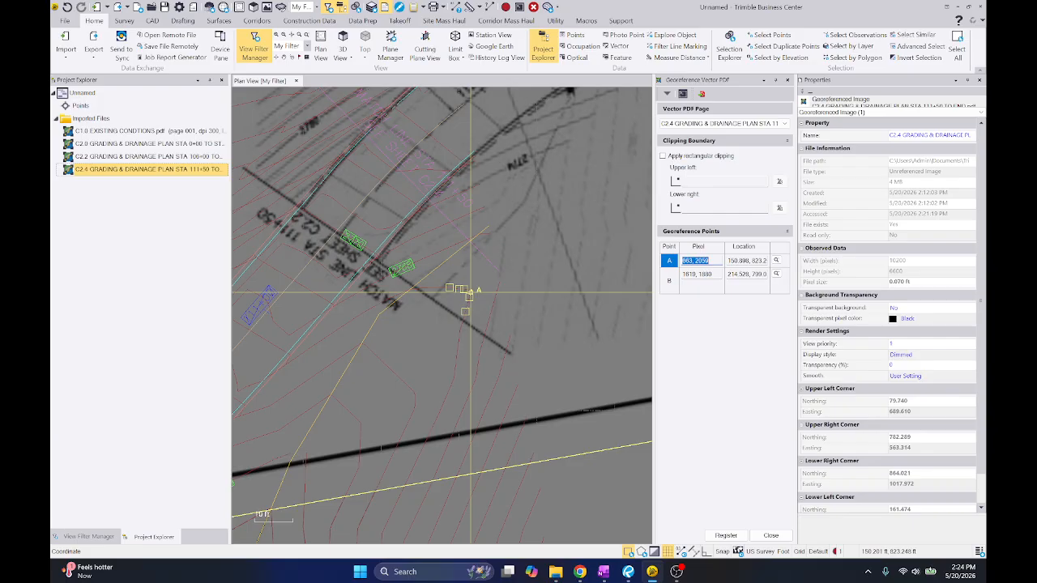
# Examine the contours around point A and the 2768 label against sheet C2.2 in Revu for a shared reference feature
pyautogui.scroll(2, 469, 292)
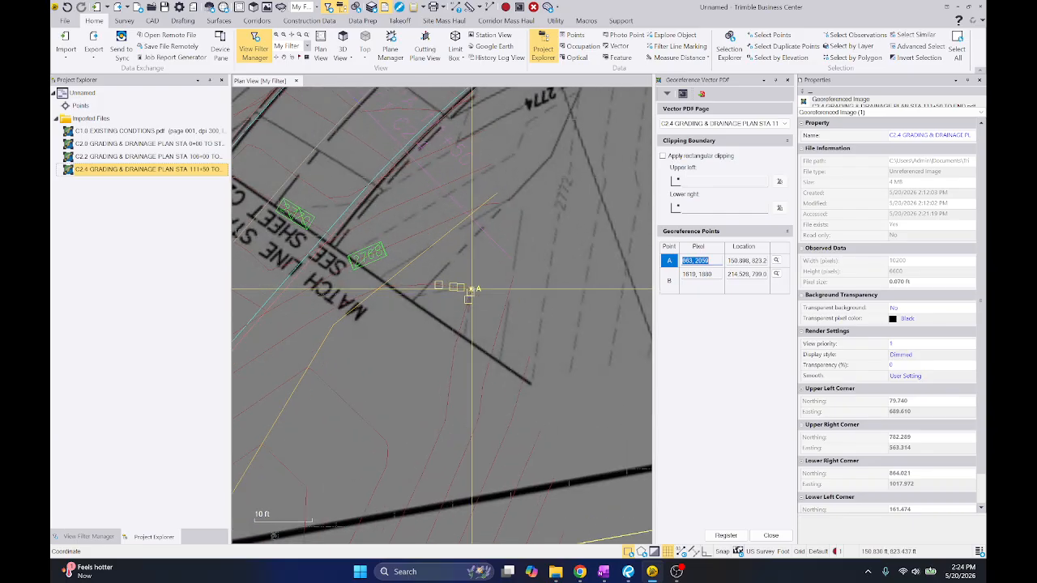
pyautogui.scroll(-2, 519, 209)
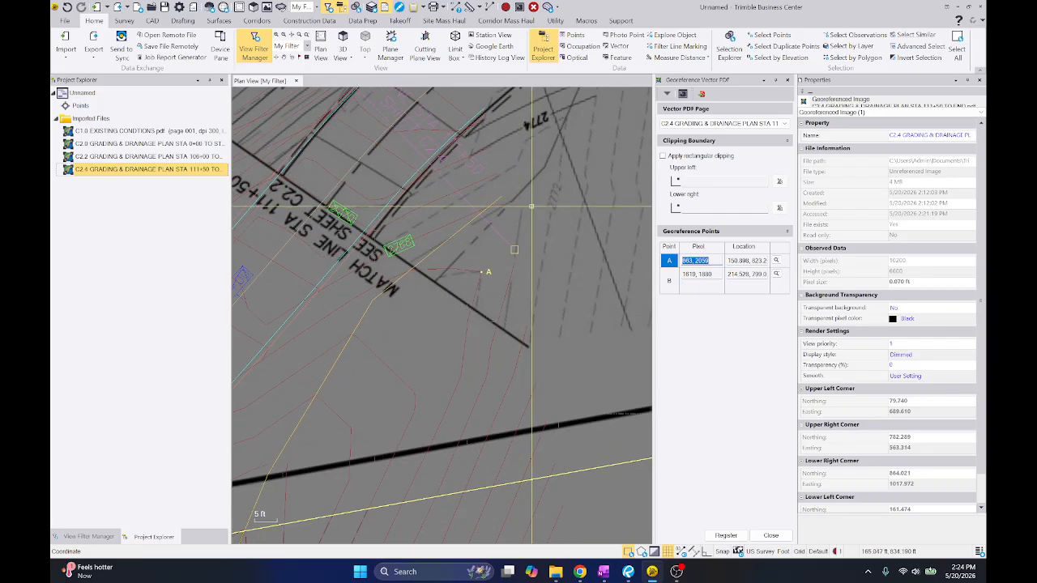
pyautogui.moveTo(531, 200); pyautogui.dragTo(528, 229, button='middle')
pyautogui.scroll(2, 528, 230)
pyautogui.scroll(-2, 528, 230)
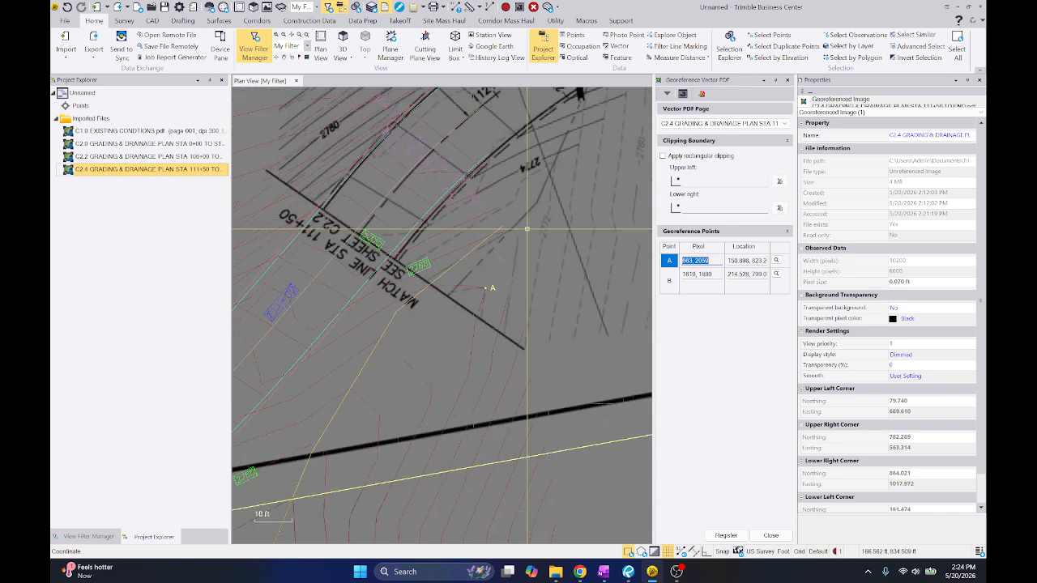
pyautogui.scroll(2, 486, 288)
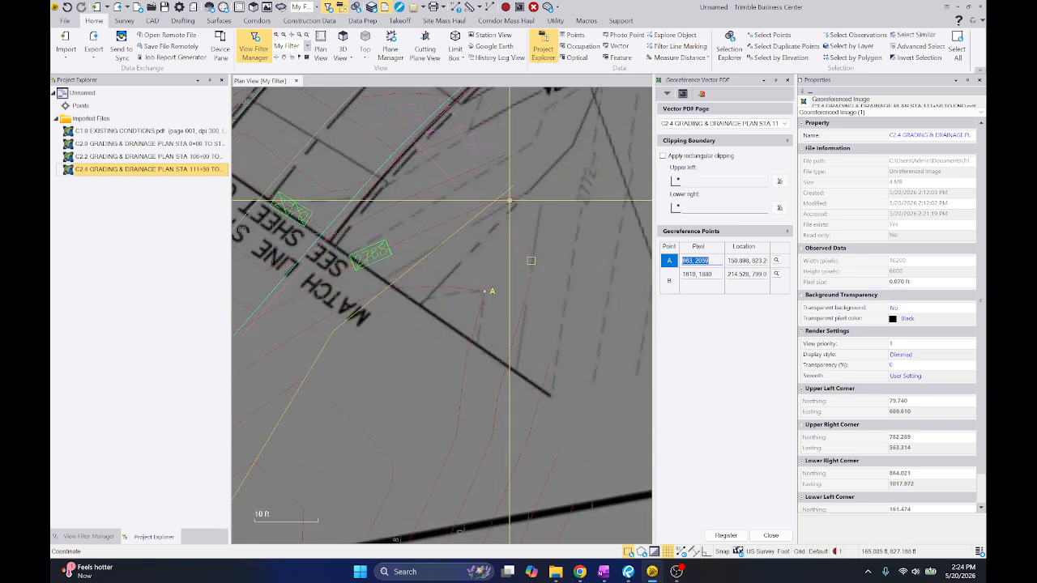
pyautogui.moveTo(509, 200); pyautogui.dragTo(499, 248, button='middle')
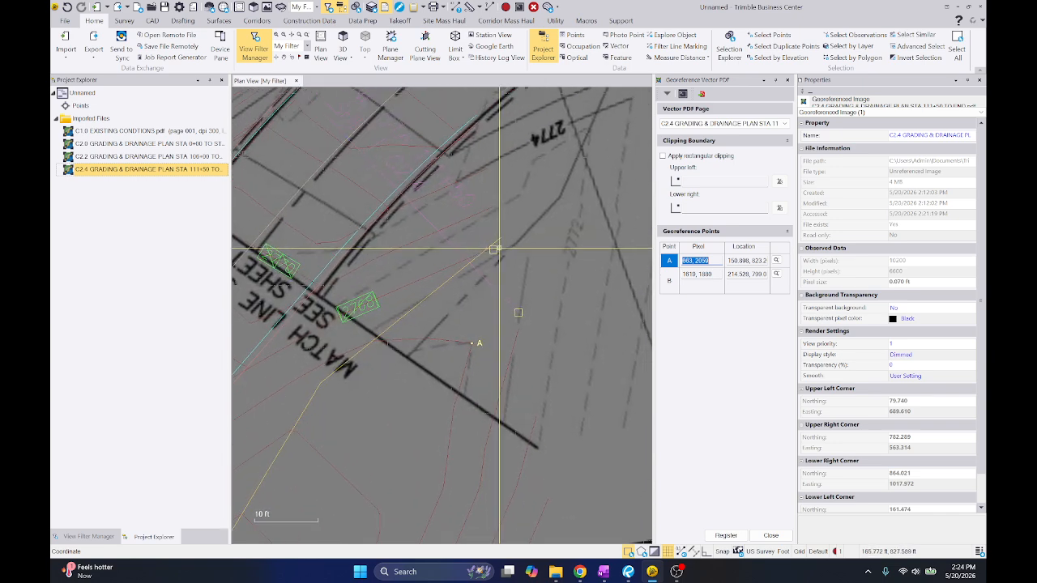
pyautogui.hotkey('alt', 'Tab')
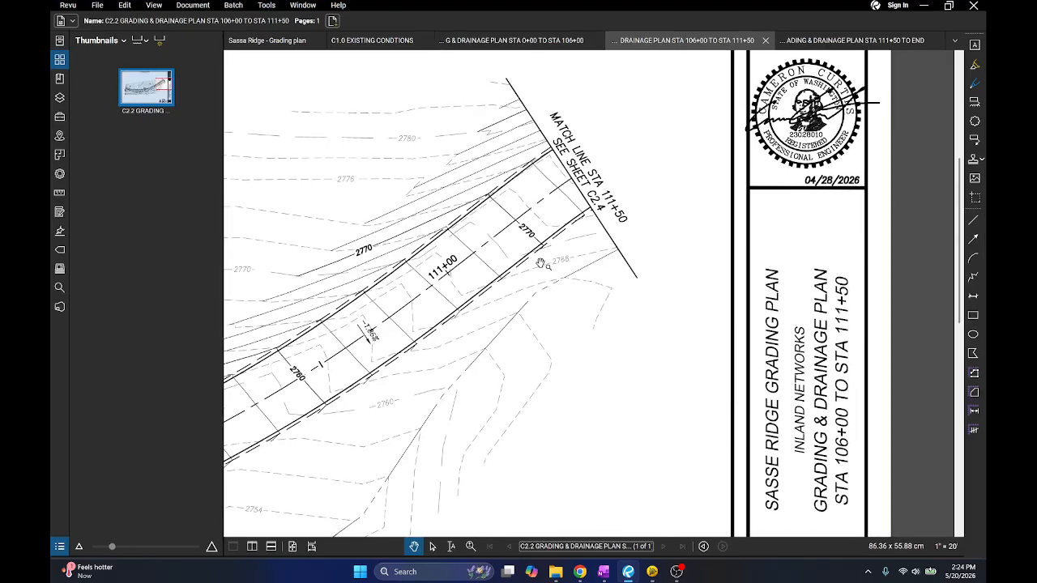
pyautogui.hotkey('alt', 'Tab')
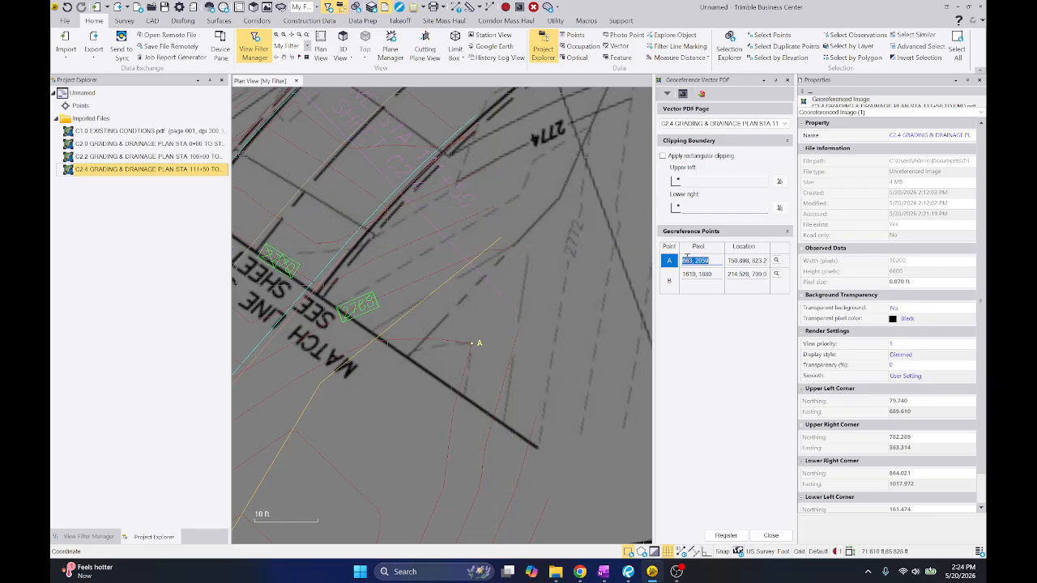
# Re-pick point A at C2.4's contour corner near pixel 866, 2194, place it on C2.2's matching contour at about 172.4, 826.7, and register
pyautogui.scroll(4, 525, 238)
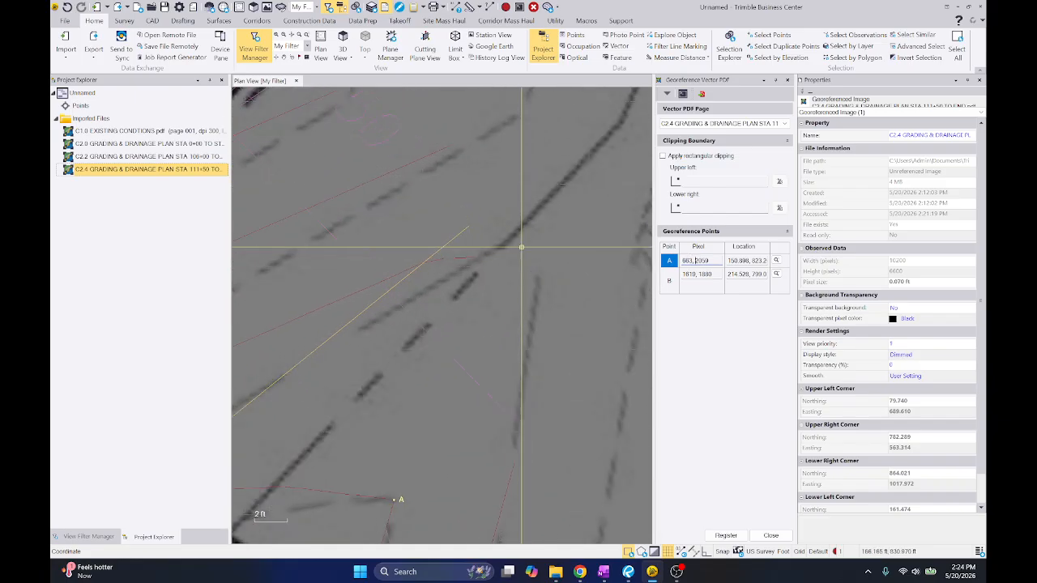
pyautogui.scroll(5, 490, 243)
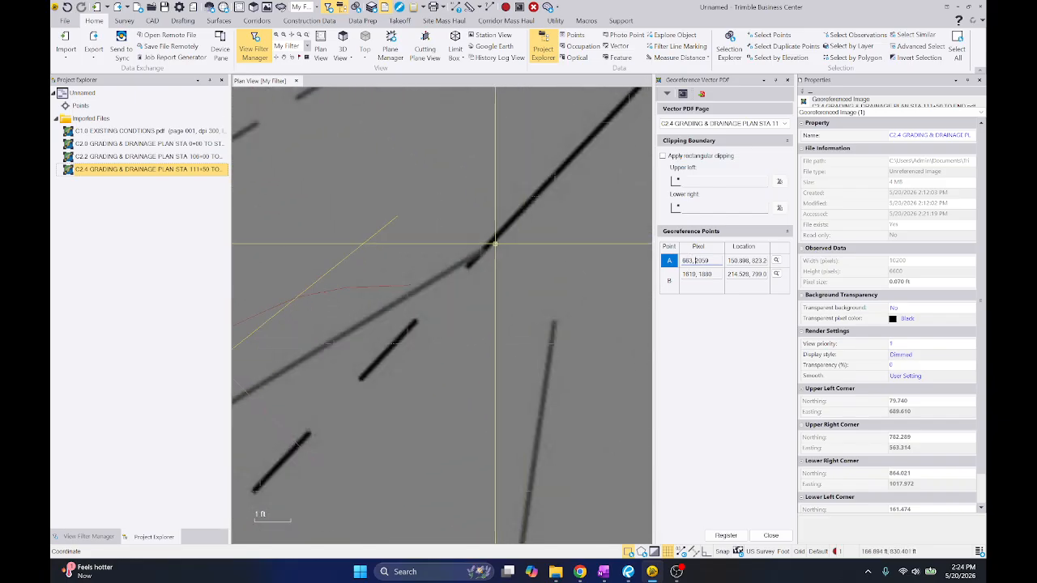
pyautogui.scroll(3, 489, 243)
pyautogui.click(460, 264)
pyautogui.scroll(-12, 464, 263)
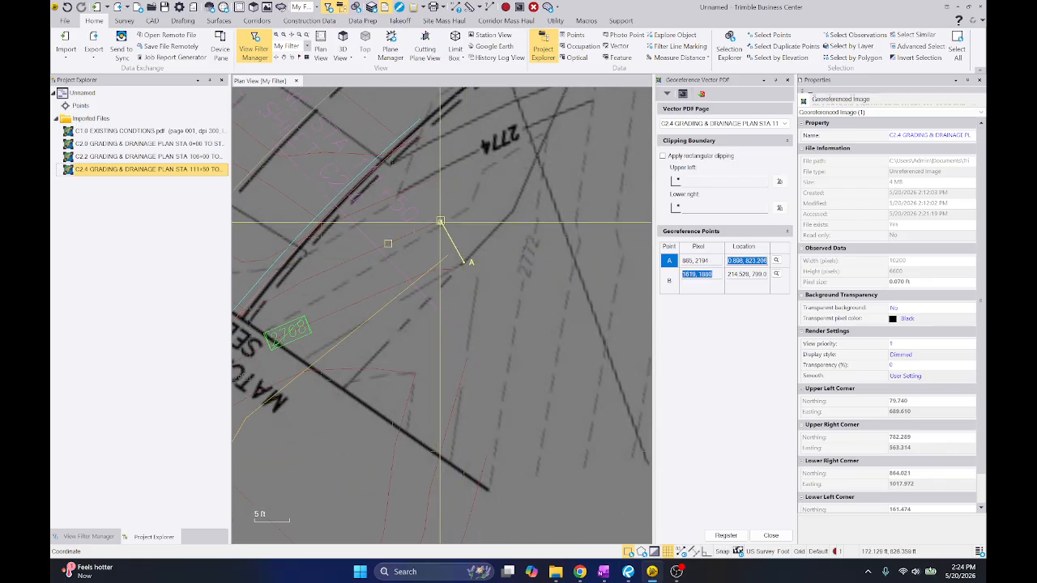
pyautogui.click(440, 222)
pyautogui.scroll(15, 507, 365)
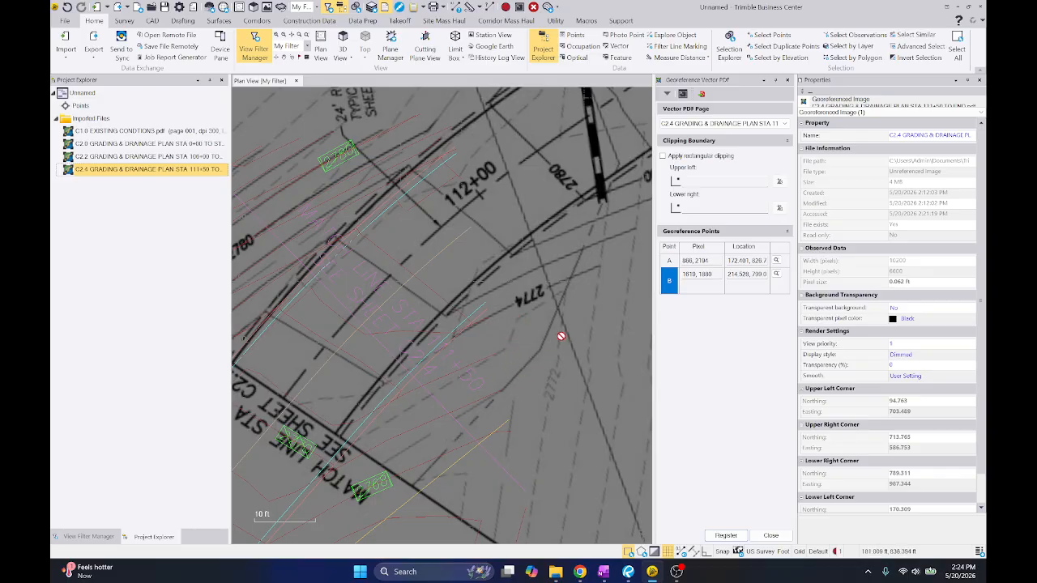
# Examine how the re-registered C2.4 road edges, 112+00 station and match line line up with C2.2's linework
pyautogui.moveTo(544, 392); pyautogui.dragTo(553, 259, button='middle')
pyautogui.scroll(-3, 565, 268)
pyautogui.scroll(-1, 570, 234)
pyautogui.scroll(3, 511, 230)
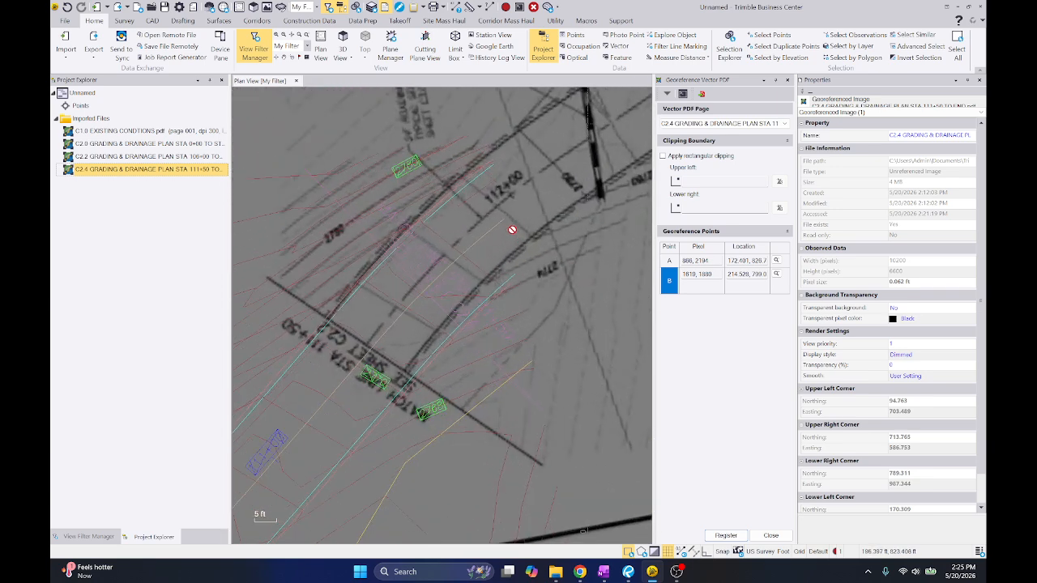
pyautogui.scroll(2, 503, 233)
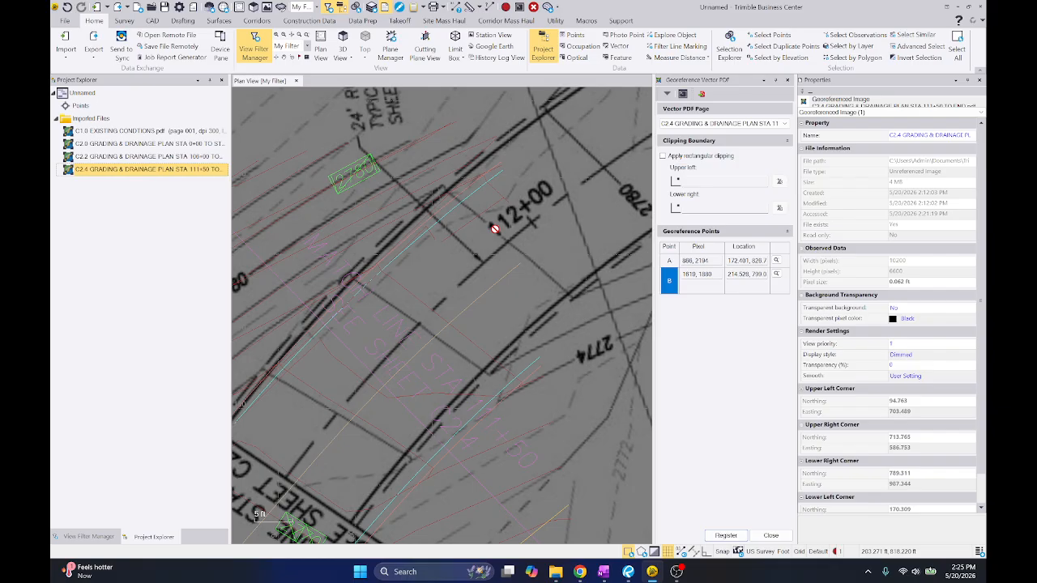
pyautogui.moveTo(463, 253); pyautogui.dragTo(521, 251, button='middle')
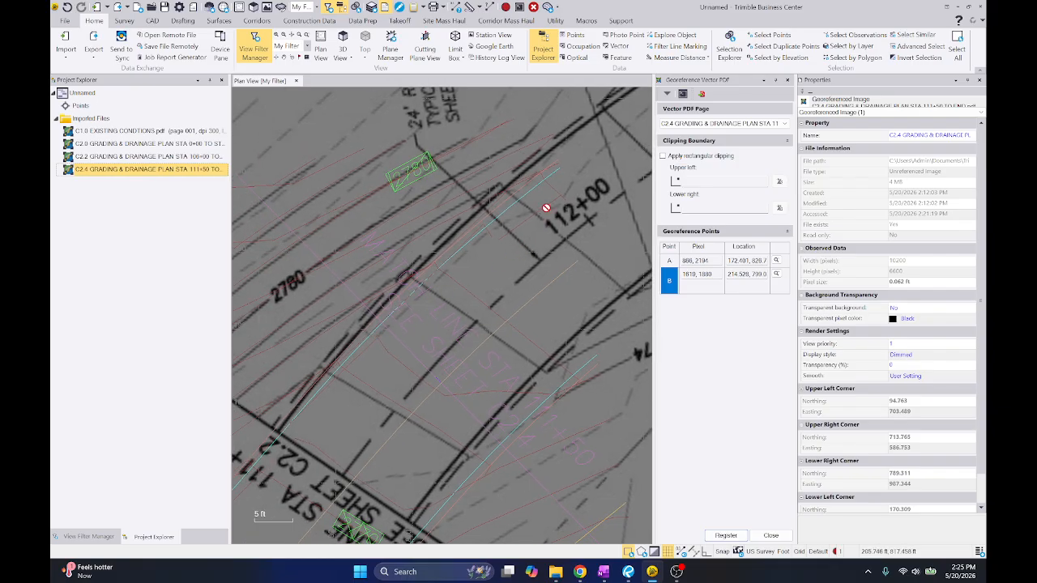
pyautogui.moveTo(376, 359); pyautogui.dragTo(445, 345, button='middle')
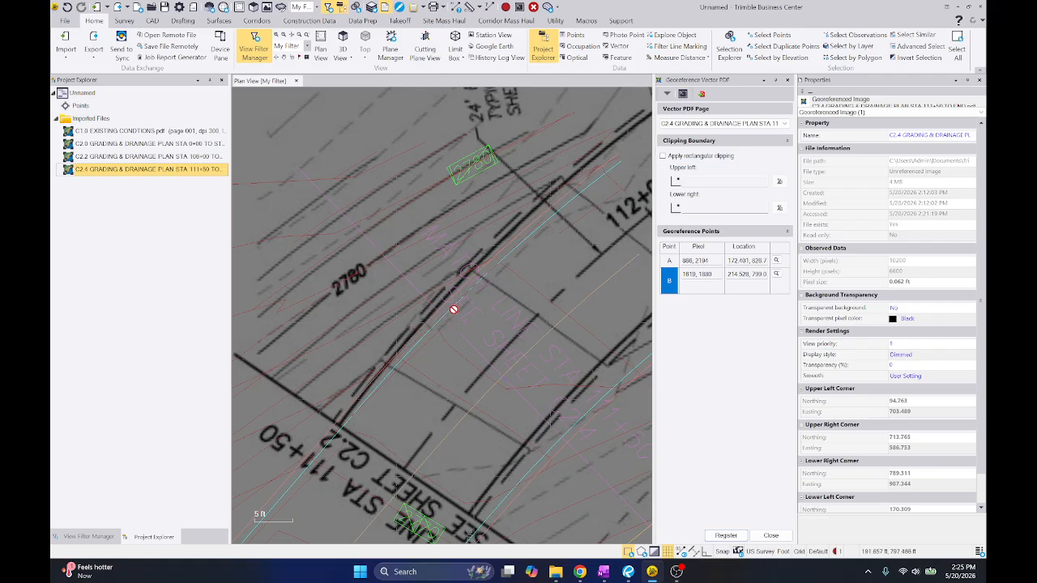
pyautogui.moveTo(453, 309)
pyautogui.mouseDown(button='middle')
pyautogui.moveTo(410, 311)
pyautogui.moveTo(472, 283)
pyautogui.mouseUp(button='middle')
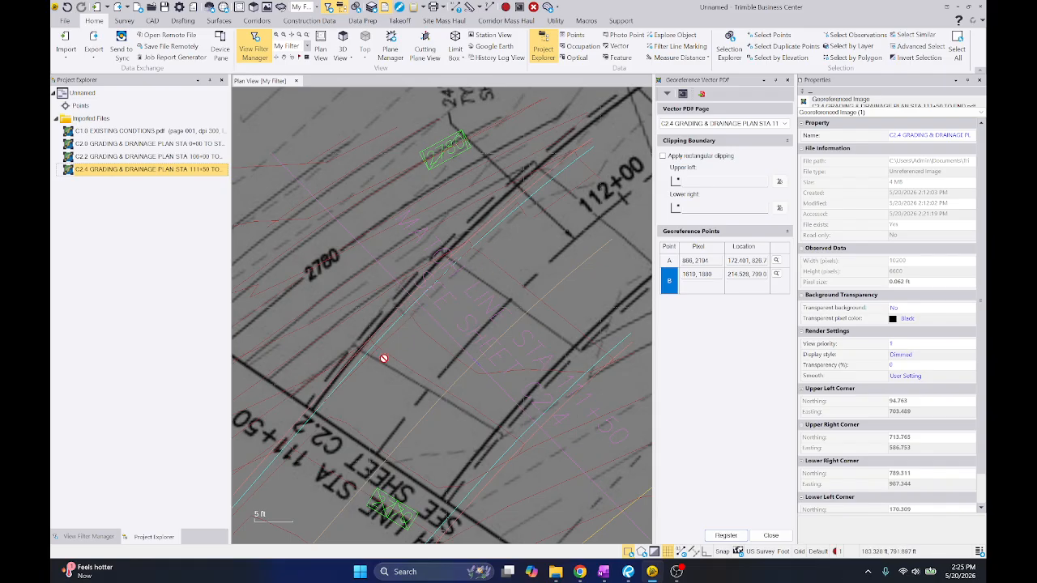
# Open point B's pixel value for editing and examine the road edge and 2780 contours for a better reference feature
pyautogui.click(697, 262)
pyautogui.click(697, 278)
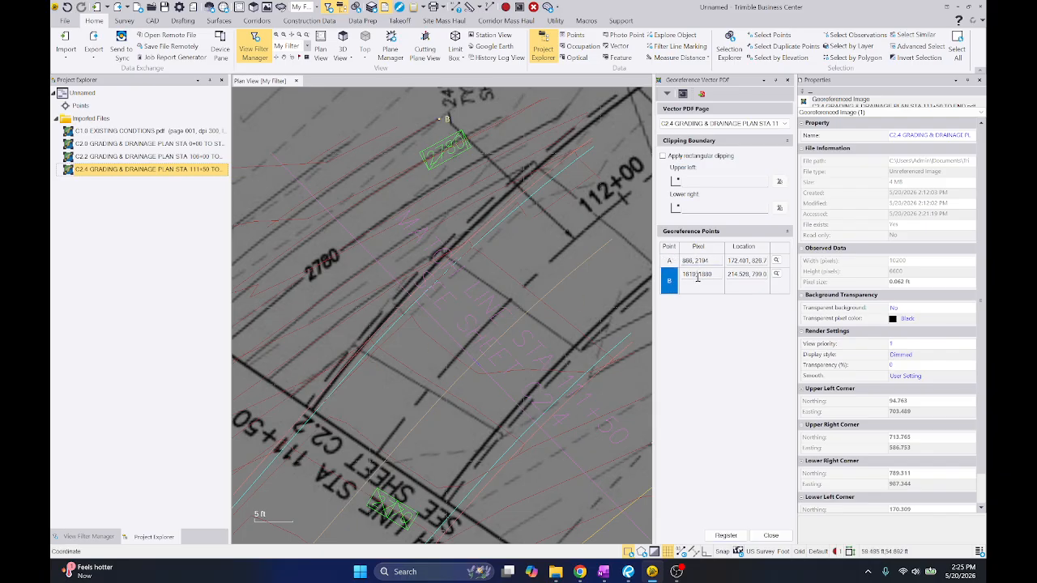
pyautogui.scroll(-3, 461, 295)
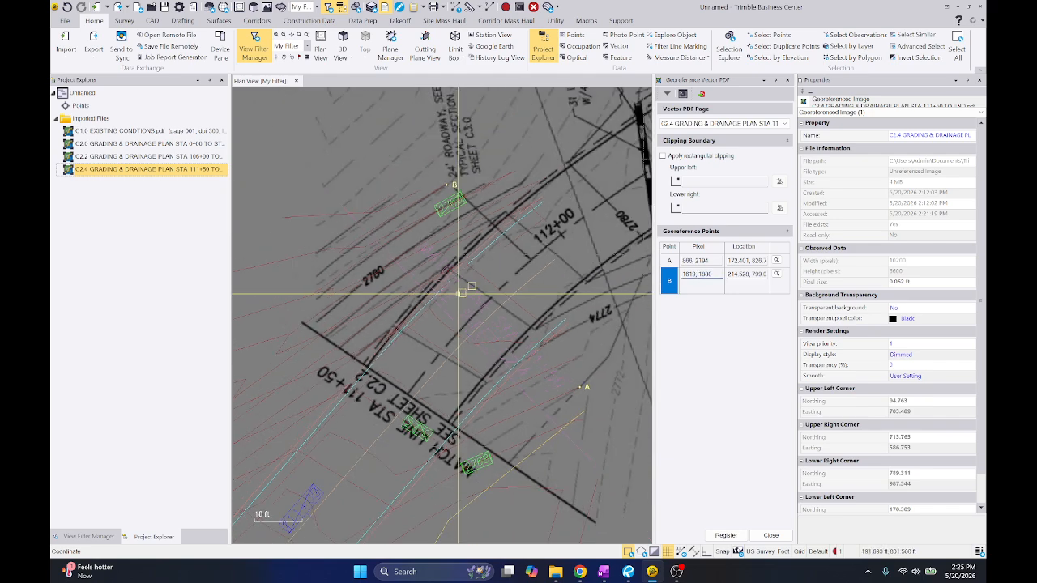
pyautogui.scroll(3, 472, 315)
pyautogui.scroll(-2, 486, 156)
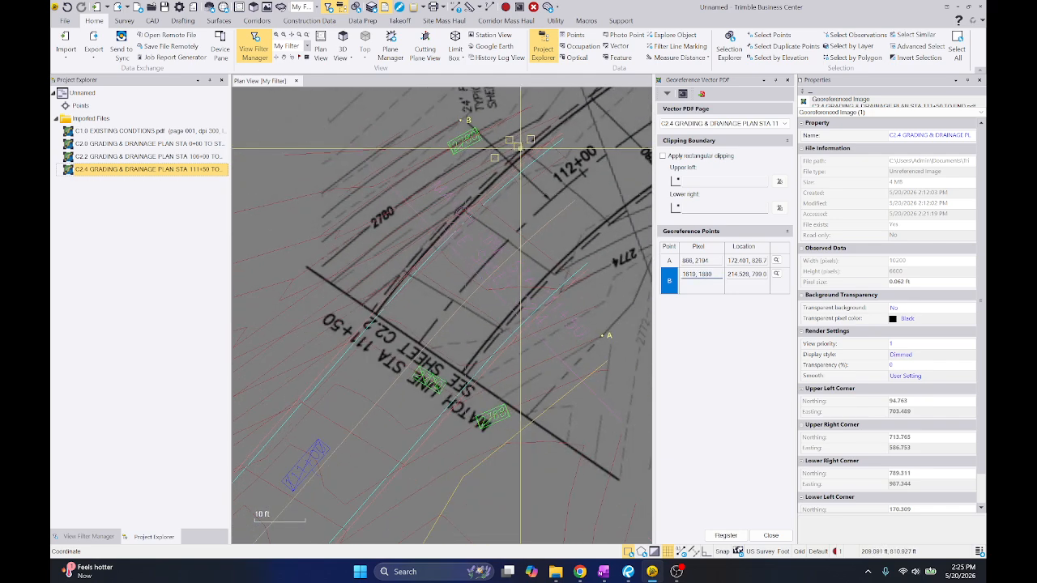
pyautogui.scroll(-2, 530, 273)
pyautogui.moveTo(549, 283); pyautogui.dragTo(416, 268, button='middle')
pyautogui.scroll(-2, 503, 266)
pyautogui.scroll(-1, 553, 270)
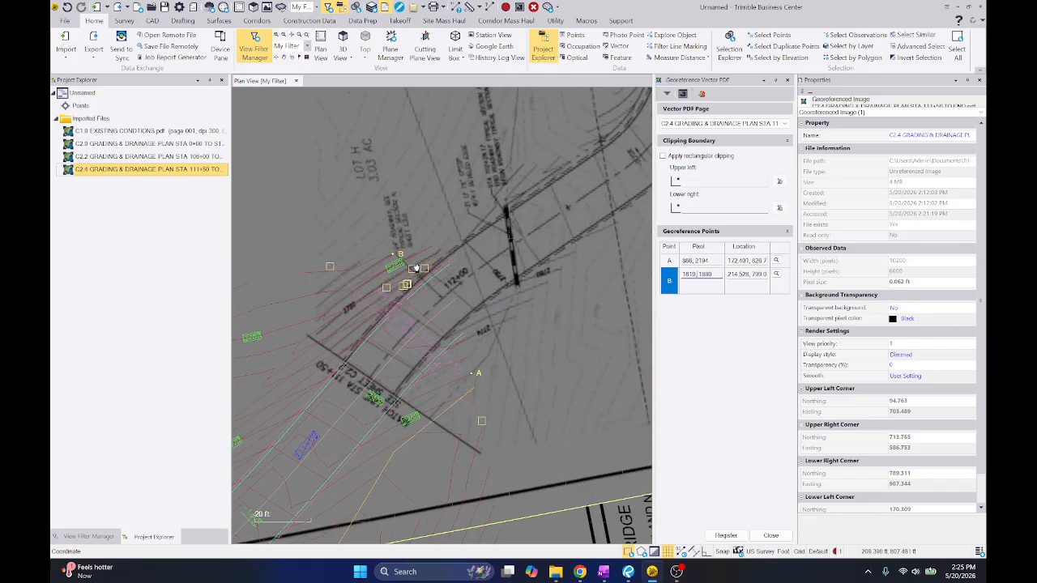
pyautogui.scroll(3, 416, 268)
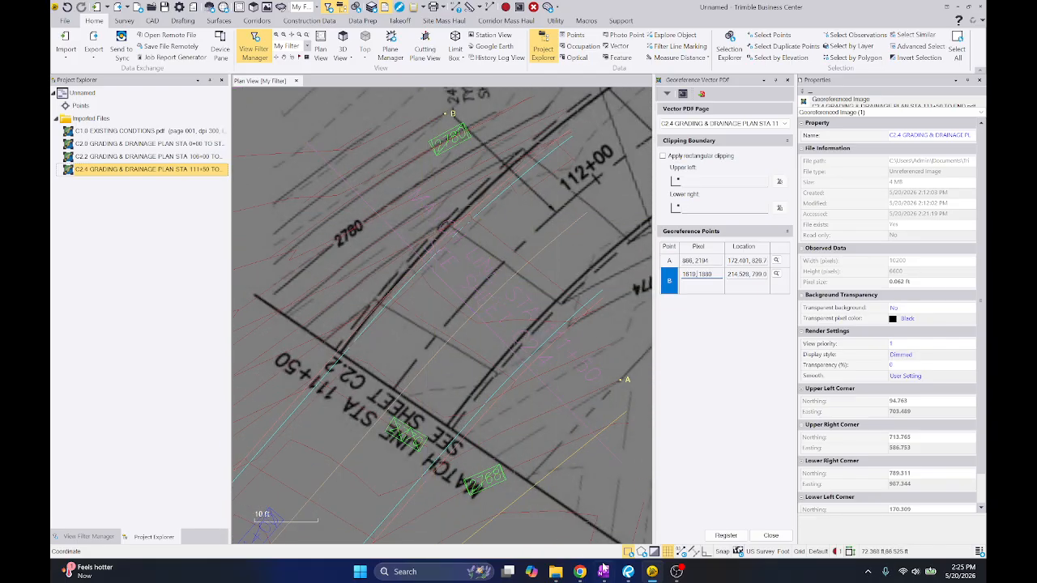
# Switch to Revu and examine C2.4's existing contours along the road edge between match line STA 111+50 and 112+00, then return
pyautogui.click(627, 572)
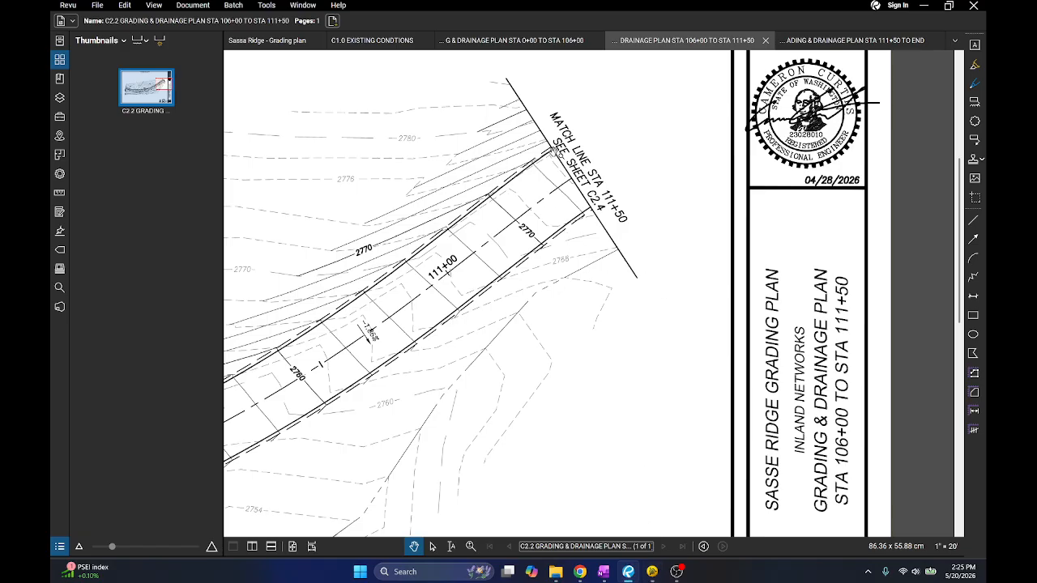
pyautogui.click(790, 46)
pyautogui.scroll(-3, 537, 226)
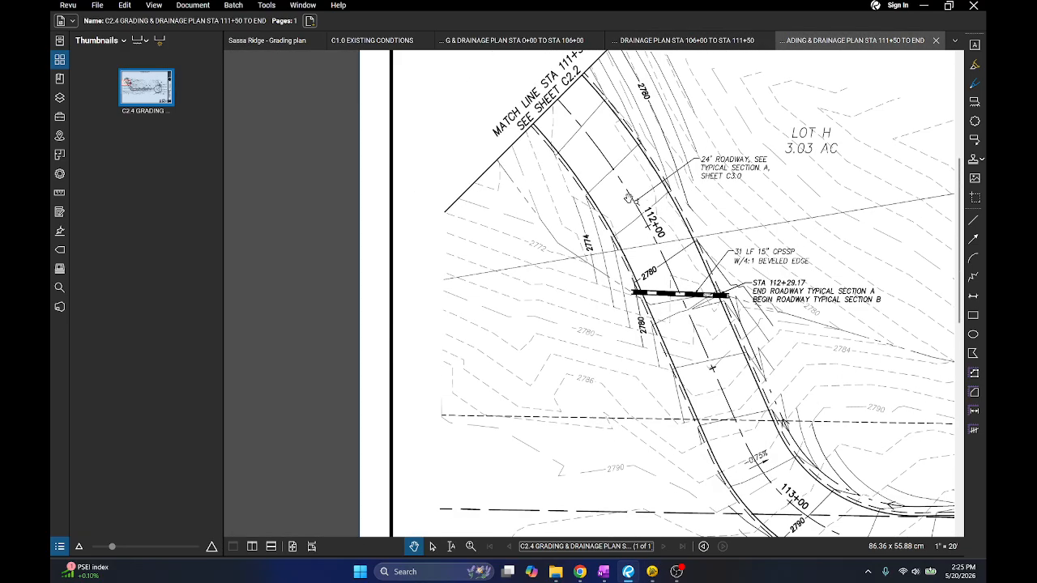
pyautogui.moveTo(630, 199); pyautogui.dragTo(597, 354)
pyautogui.scroll(3, 643, 365)
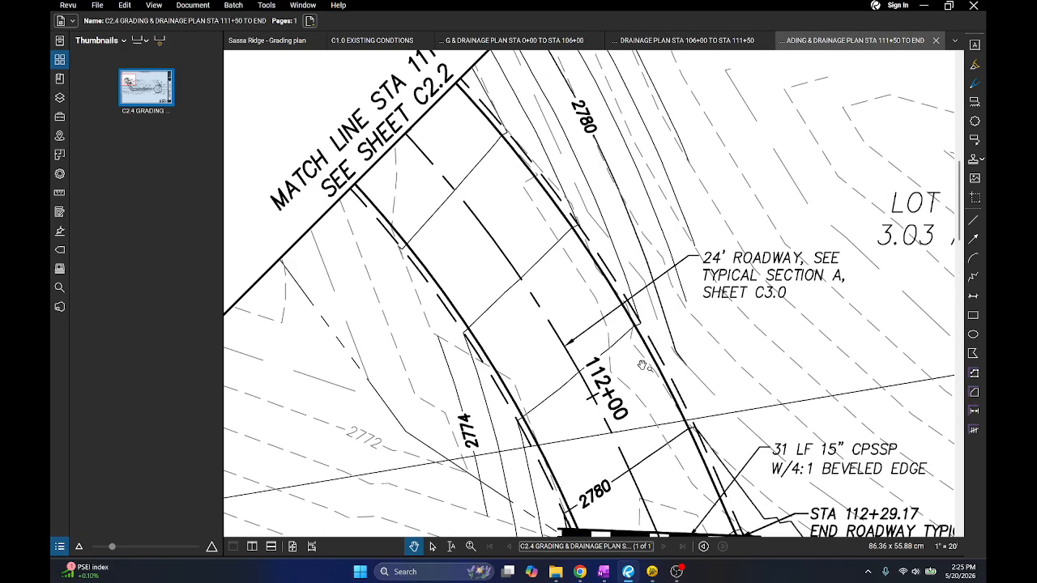
pyautogui.scroll(3, 534, 180)
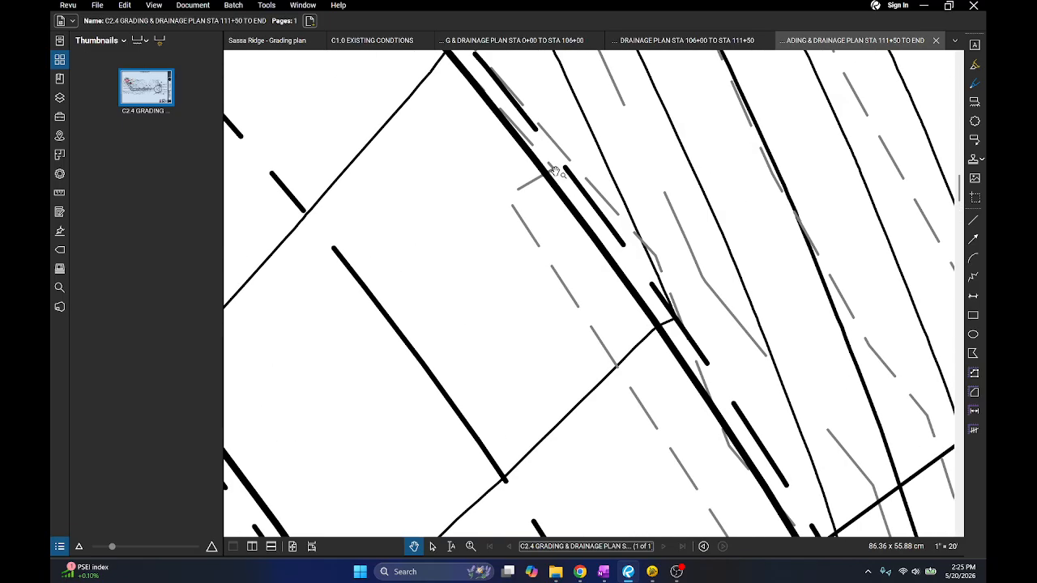
pyautogui.click(924, 6)
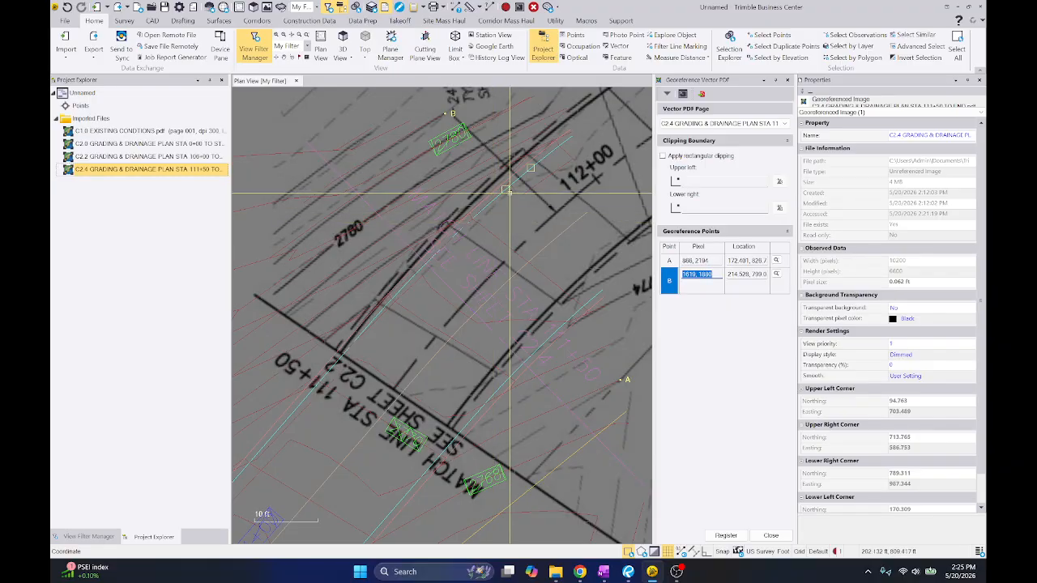
# Re-pick point B at the existing contour end beside C2.4's road edge, near pixel 1255, 1716, and place it on C2.2's matching line end
pyautogui.scroll(4, 517, 179)
pyautogui.scroll(3, 523, 180)
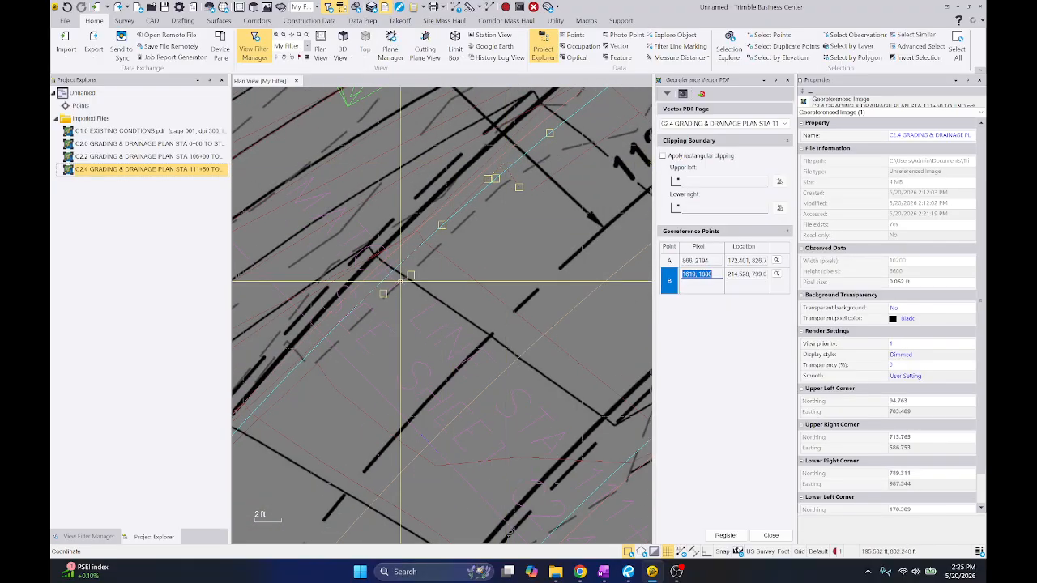
pyautogui.scroll(3, 478, 199)
pyautogui.click(410, 212)
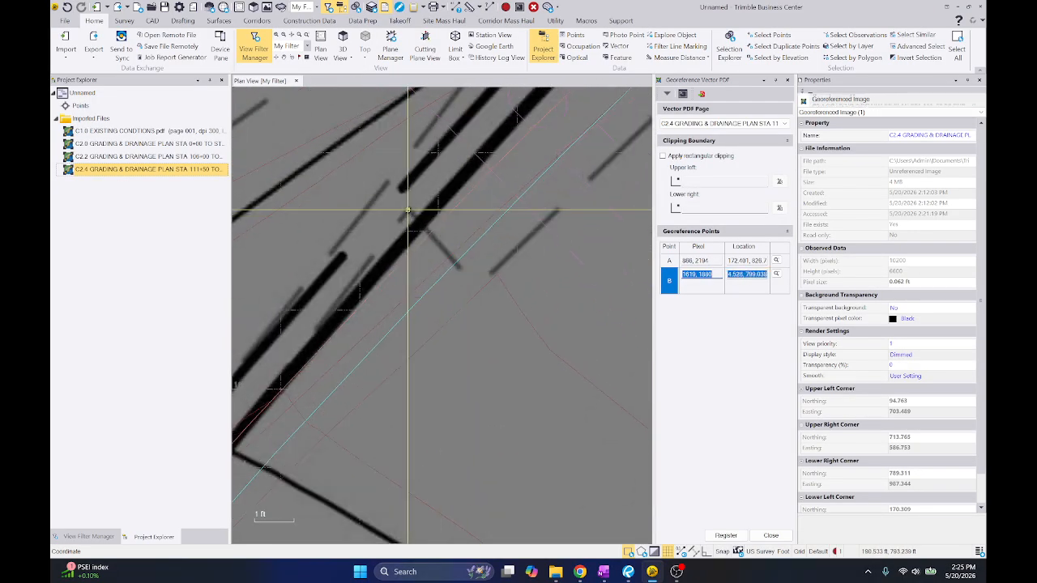
pyautogui.scroll(-2, 411, 211)
pyautogui.moveTo(503, 150); pyautogui.dragTo(448, 276, button='middle')
pyautogui.click(484, 236)
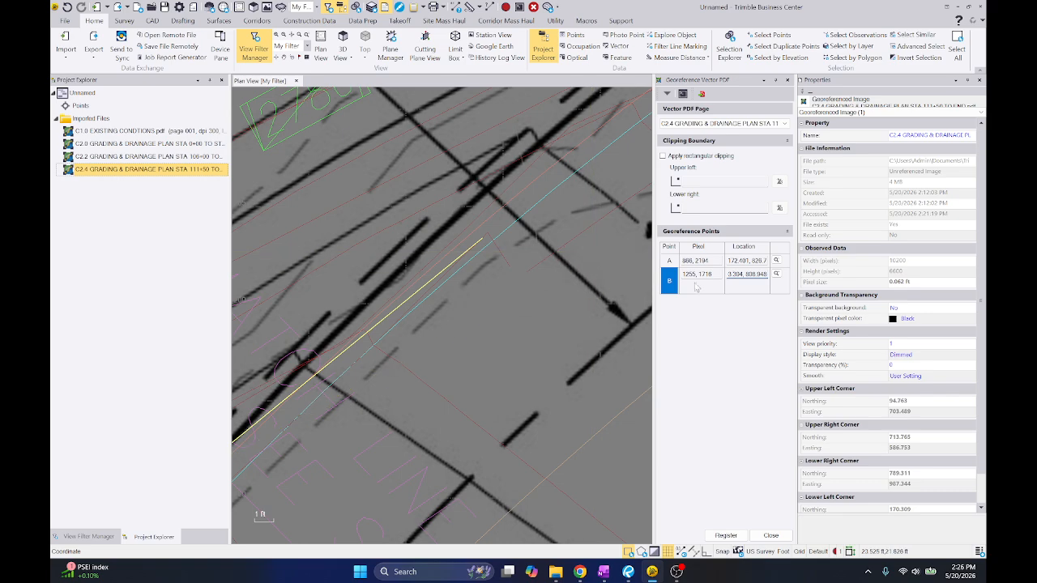
# Fix point B's location on C2.2's corresponding contour end beside the road edge and register sheet C2.4
pyautogui.scroll(3, 507, 238)
pyautogui.click(450, 222)
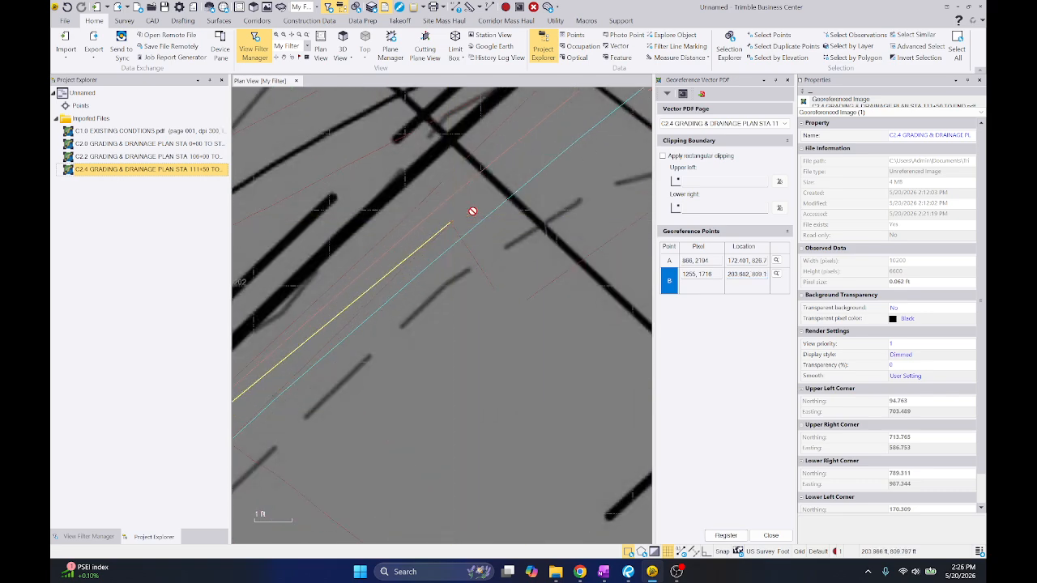
pyautogui.click(726, 535)
# Re-pick point A at the contour's hooked end just outside C2.4's lower road edge near the match line, at pixel 942, 1888
pyautogui.scroll(8, 499, 292)
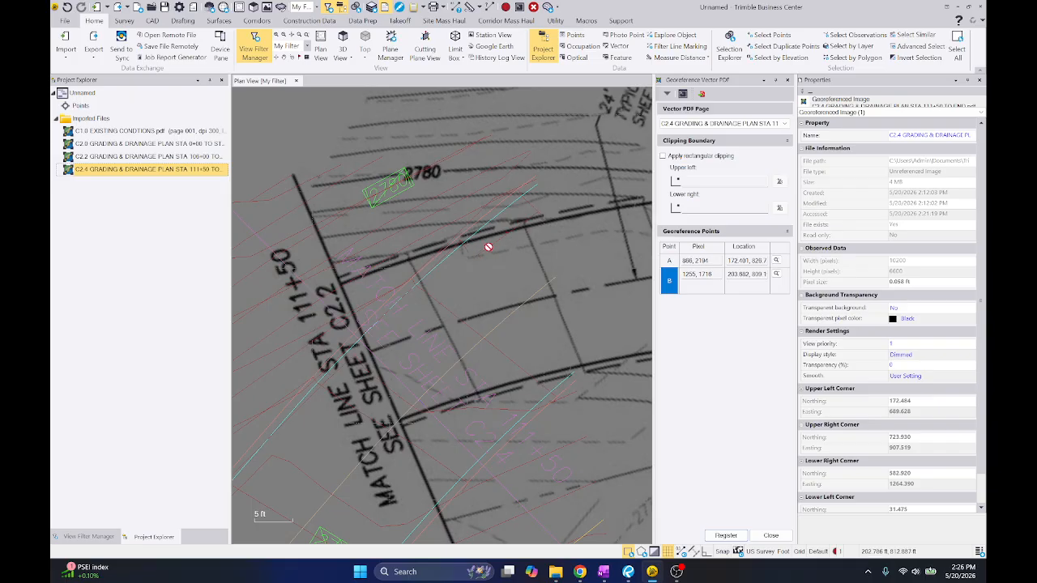
pyautogui.scroll(2, 489, 247)
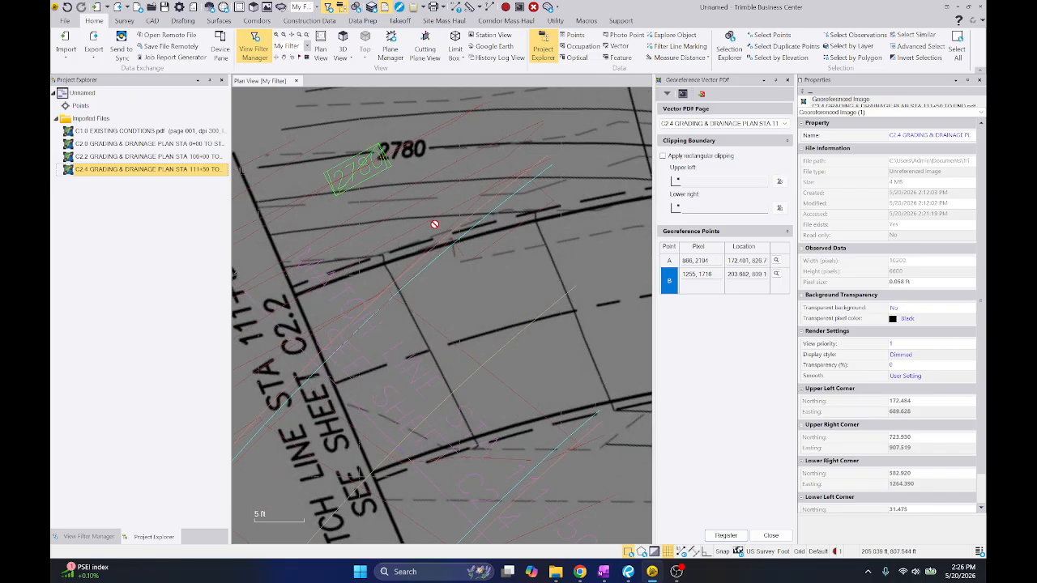
pyautogui.scroll(-2, 435, 224)
pyautogui.moveTo(516, 290); pyautogui.dragTo(452, 197, button='middle')
pyautogui.scroll(-2, 488, 267)
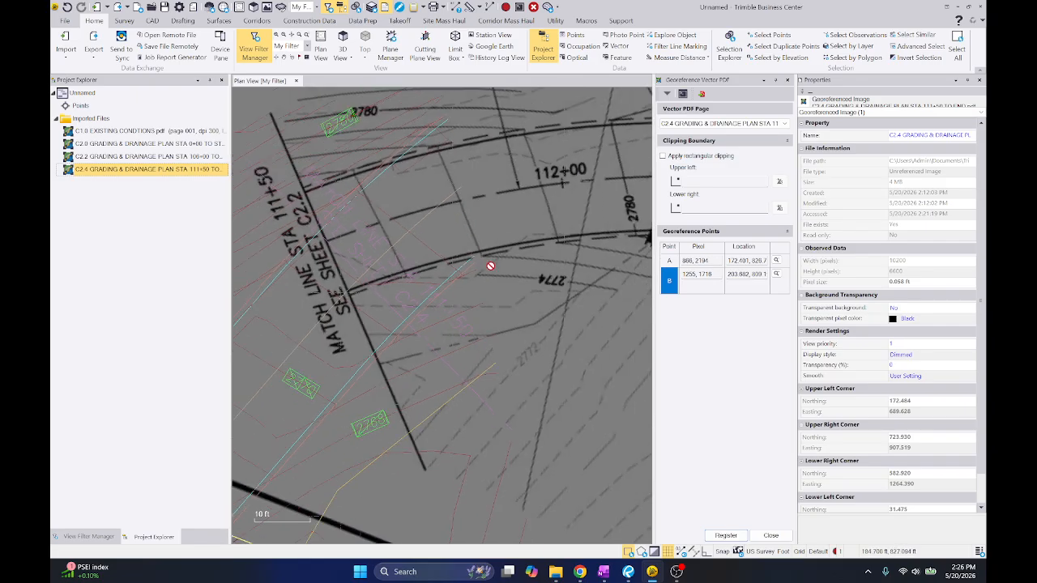
pyautogui.click(707, 261)
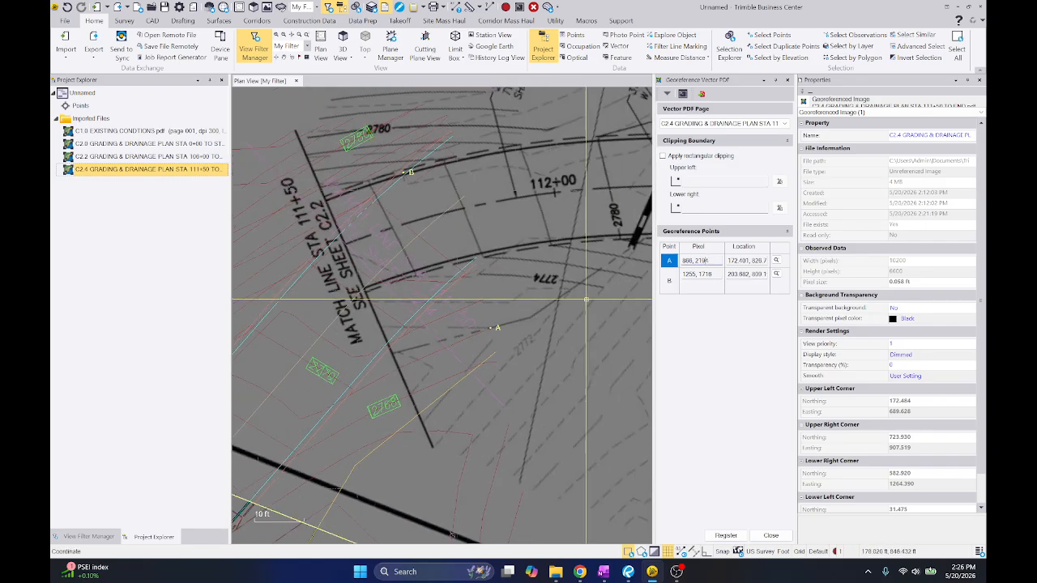
pyautogui.moveTo(585, 301); pyautogui.dragTo(603, 333, button='middle')
pyautogui.scroll(1, 508, 257)
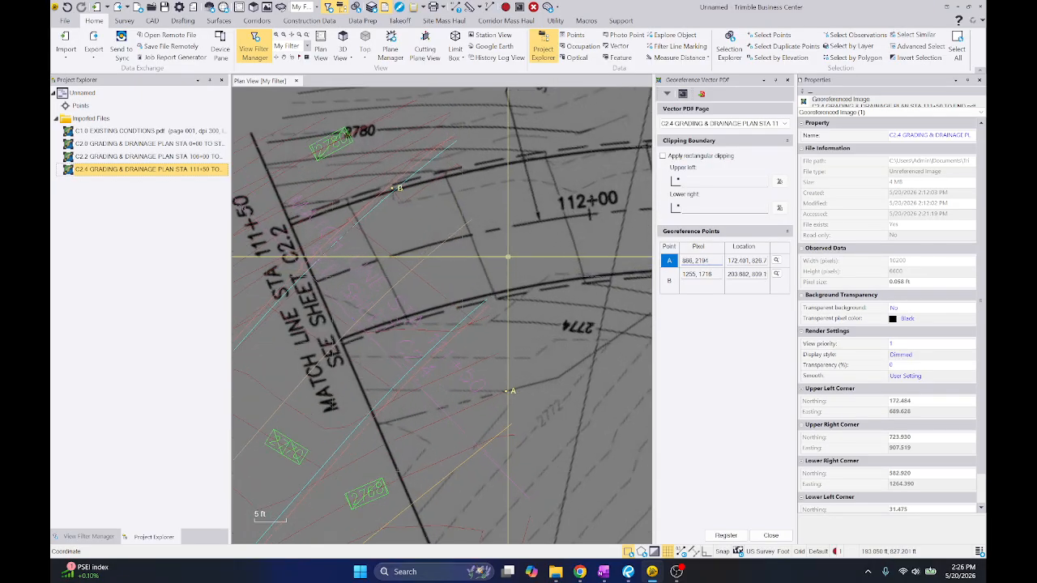
pyautogui.scroll(-1, 508, 257)
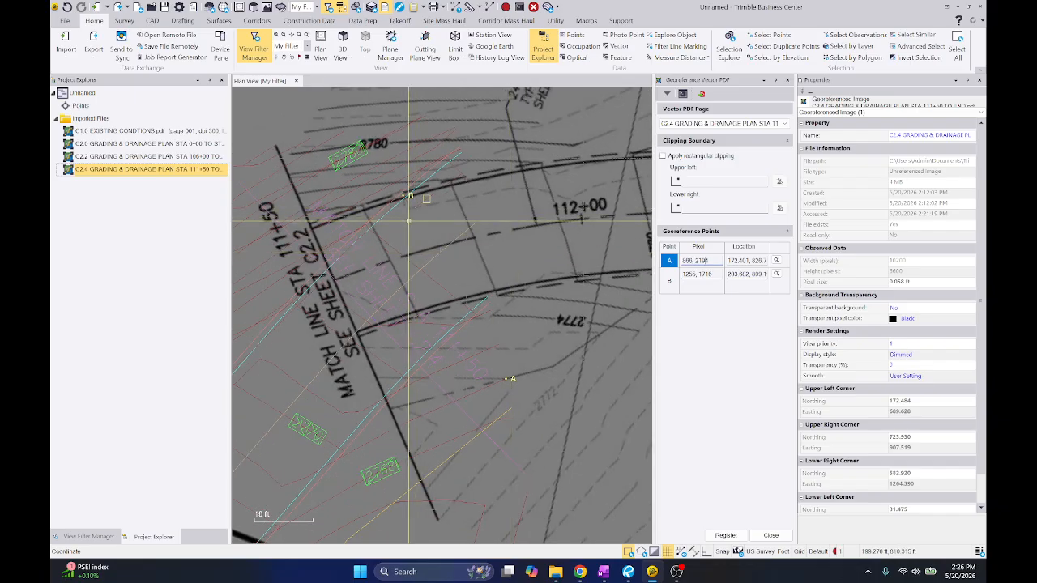
pyautogui.scroll(4, 423, 346)
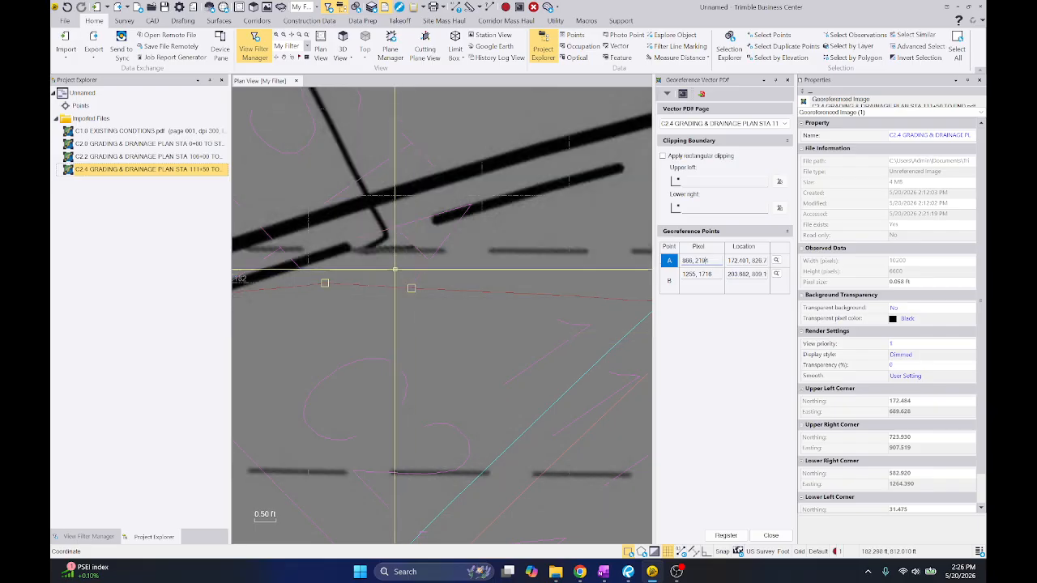
pyautogui.click(414, 230)
# Place point A's location on C2.2's matching contour end near 183.33, 821.6 and register C2.4 again
pyautogui.scroll(-5, 414, 230)
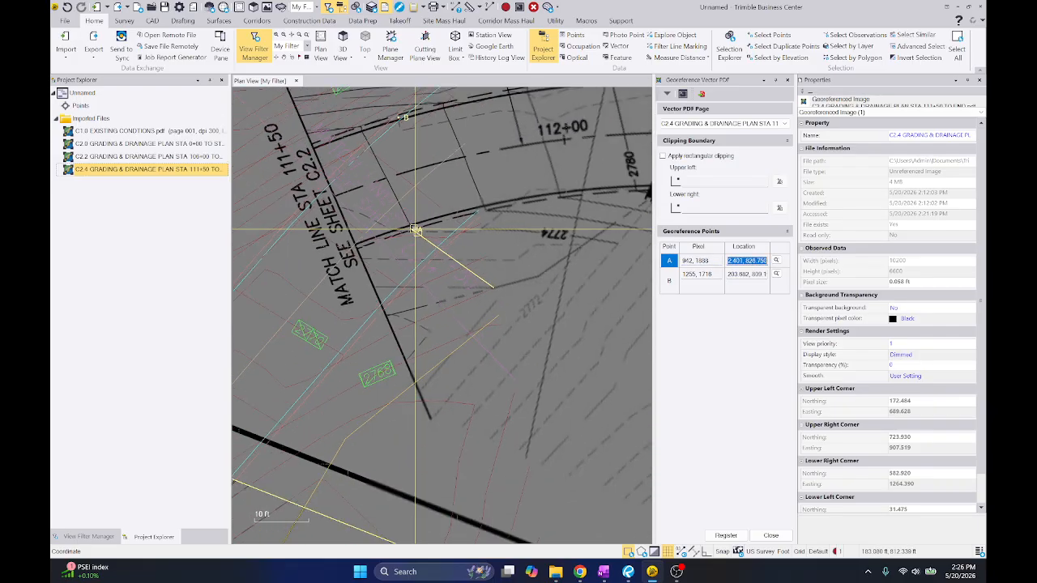
pyautogui.scroll(4, 414, 232)
pyautogui.scroll(4, 482, 256)
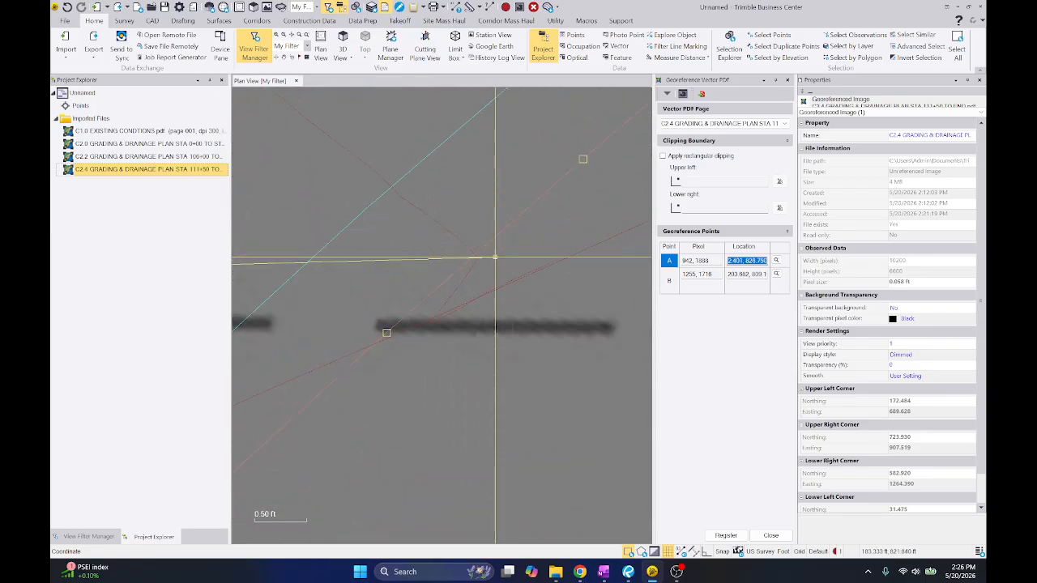
pyautogui.click(478, 258)
pyautogui.click(709, 537)
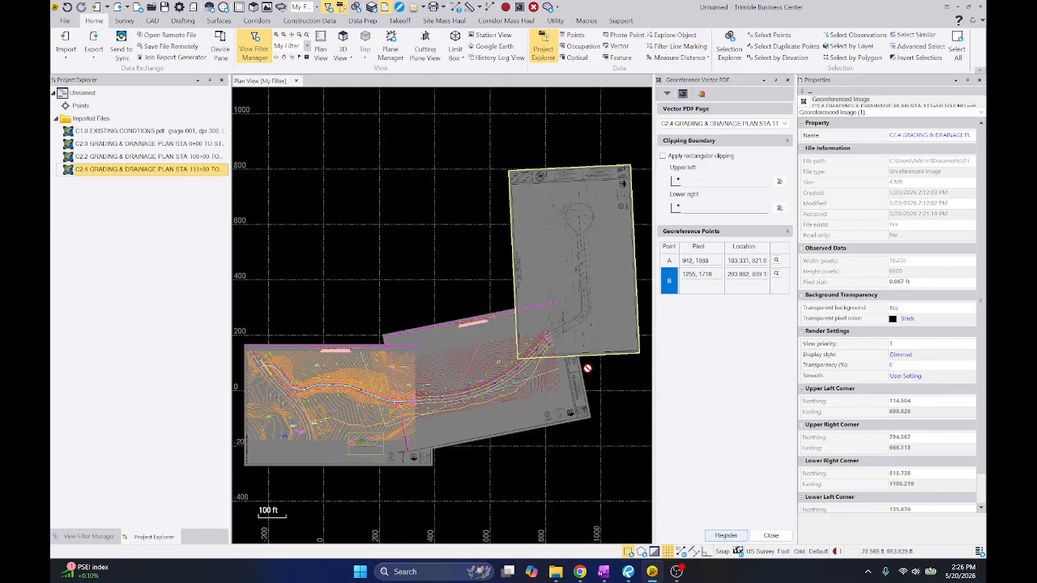
# Examine the alignment of C2.4's road edges, centerline, 2780 contour label and match line with C2.2 on both sides of the road
pyautogui.scroll(5, 565, 347)
pyautogui.scroll(2, 395, 276)
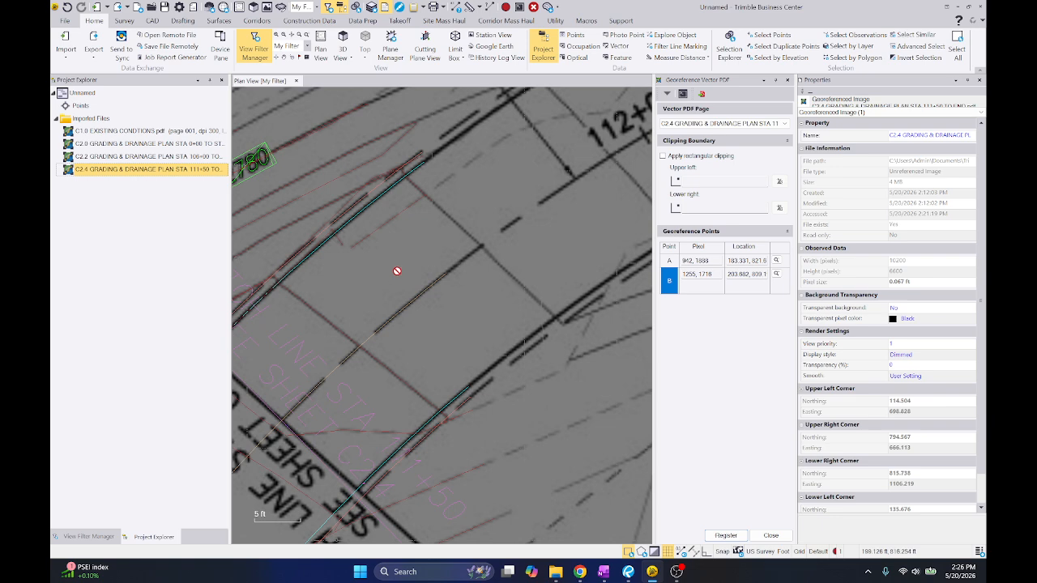
pyautogui.moveTo(396, 280); pyautogui.dragTo(430, 248, button='middle')
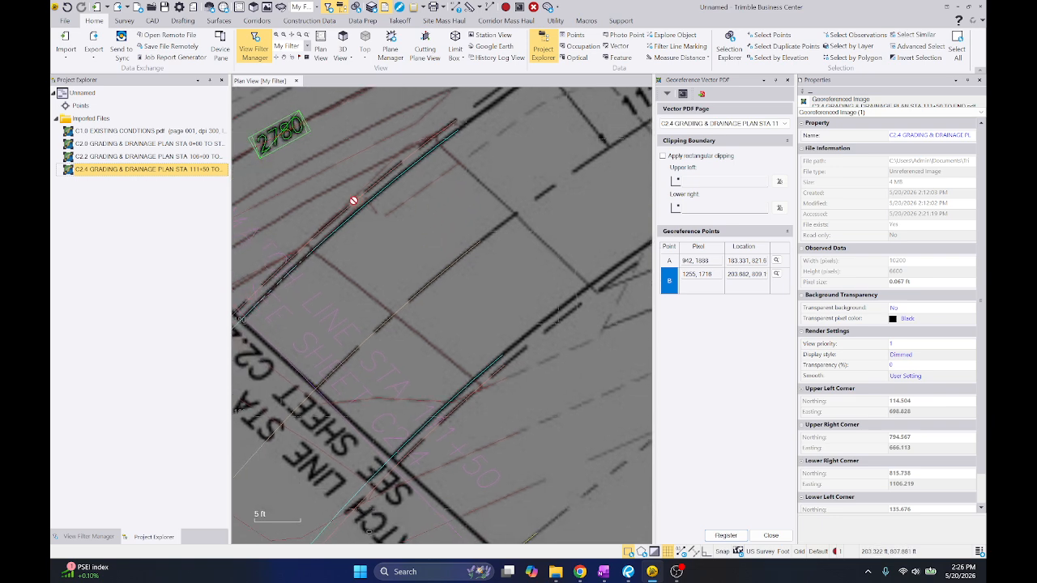
pyautogui.moveTo(435, 336); pyautogui.dragTo(368, 241, button='middle')
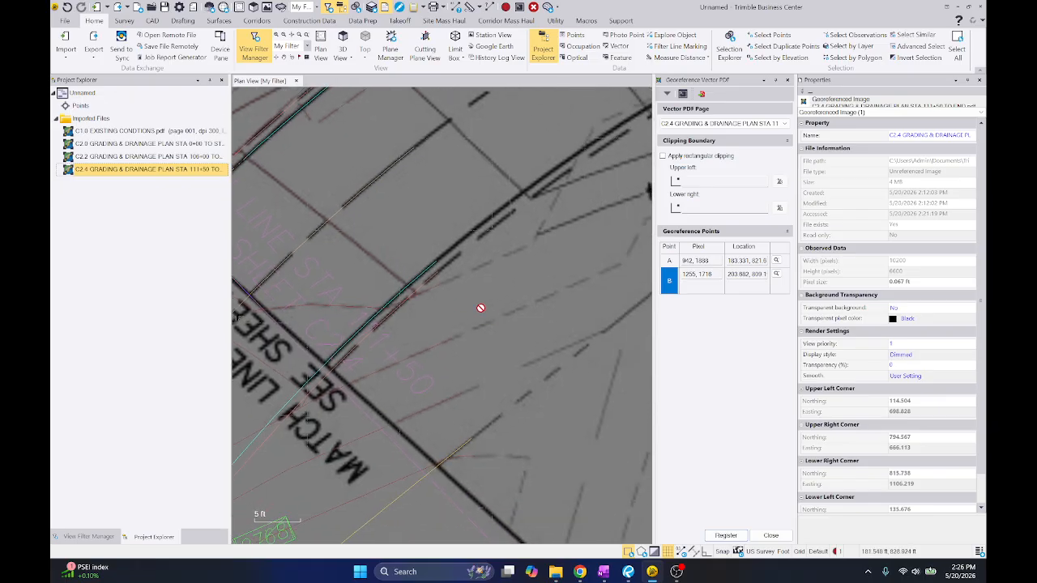
pyautogui.scroll(-1, 454, 302)
pyautogui.scroll(-1, 435, 312)
pyautogui.moveTo(435, 301); pyautogui.dragTo(379, 289, button='middle')
pyautogui.scroll(-1, 380, 289)
pyautogui.moveTo(435, 402); pyautogui.dragTo(383, 307, button='middle')
pyautogui.scroll(3, 390, 320)
pyautogui.scroll(-2, 461, 294)
pyautogui.scroll(1, 454, 283)
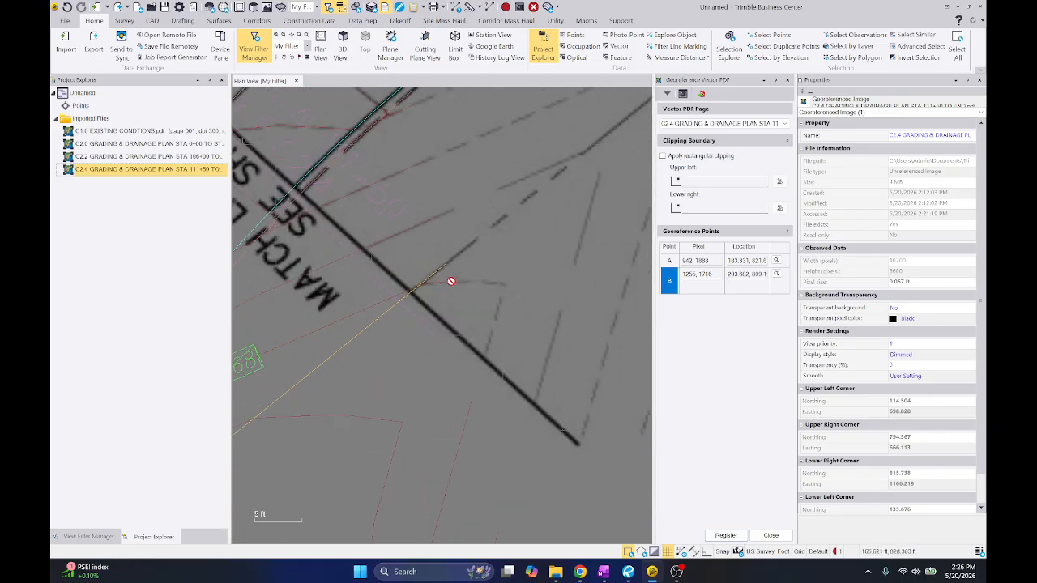
pyautogui.scroll(-1, 452, 286)
pyautogui.scroll(-1, 451, 288)
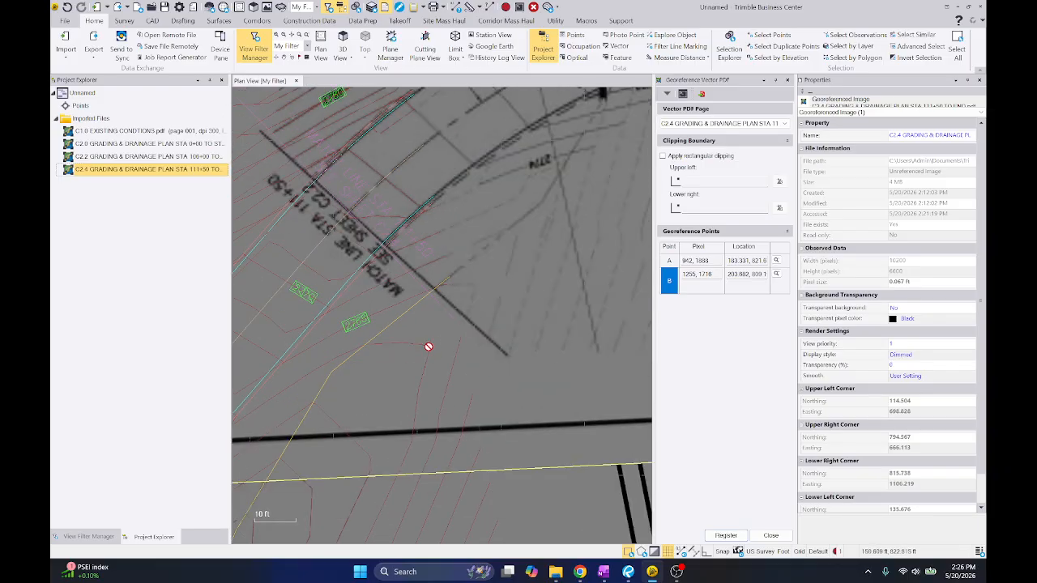
pyautogui.scroll(-1, 432, 343)
pyautogui.moveTo(460, 302); pyautogui.dragTo(481, 386, button='middle')
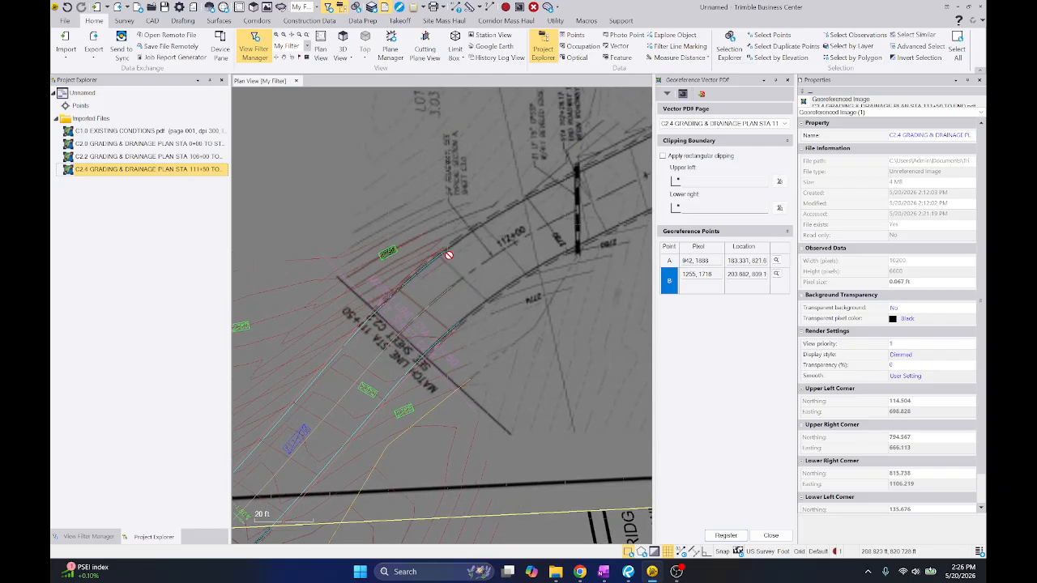
pyautogui.scroll(6, 442, 249)
pyautogui.scroll(-1, 436, 204)
pyautogui.scroll(-1, 434, 206)
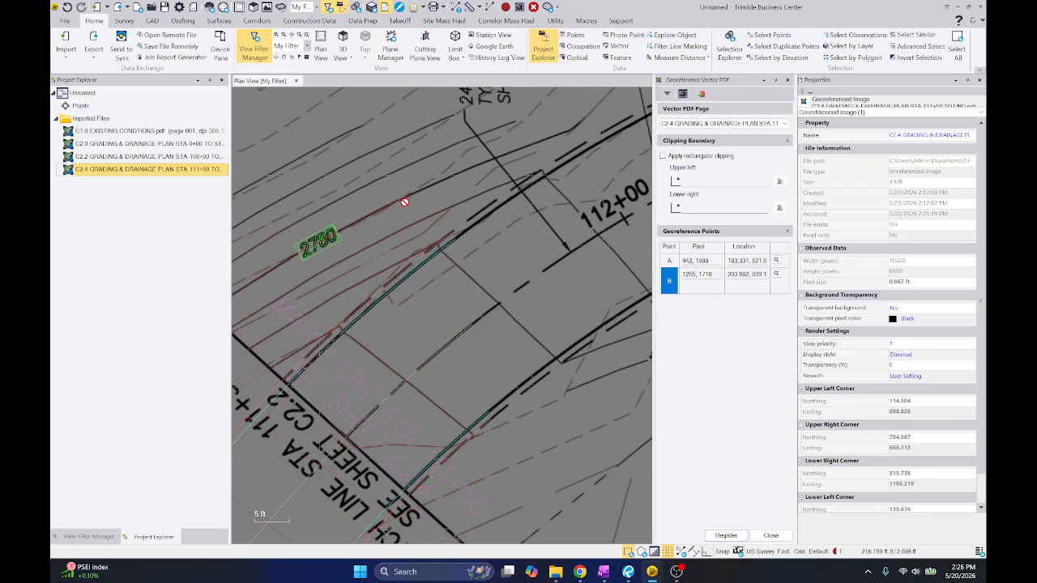
pyautogui.scroll(-3, 397, 206)
pyautogui.scroll(4, 407, 299)
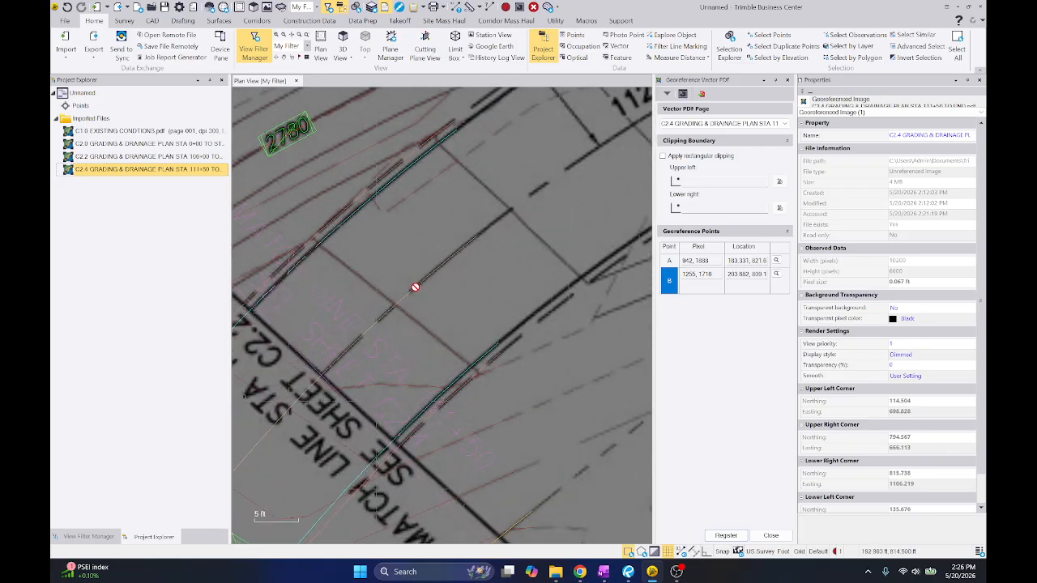
# Leave georeferencing and import C2.4's vector PDF data, joining dashed lines, discarding raw data and preserving native PDF layers
pyautogui.scroll(-4, 505, 197)
pyautogui.rightClick(505, 197)
pyautogui.click(535, 234)
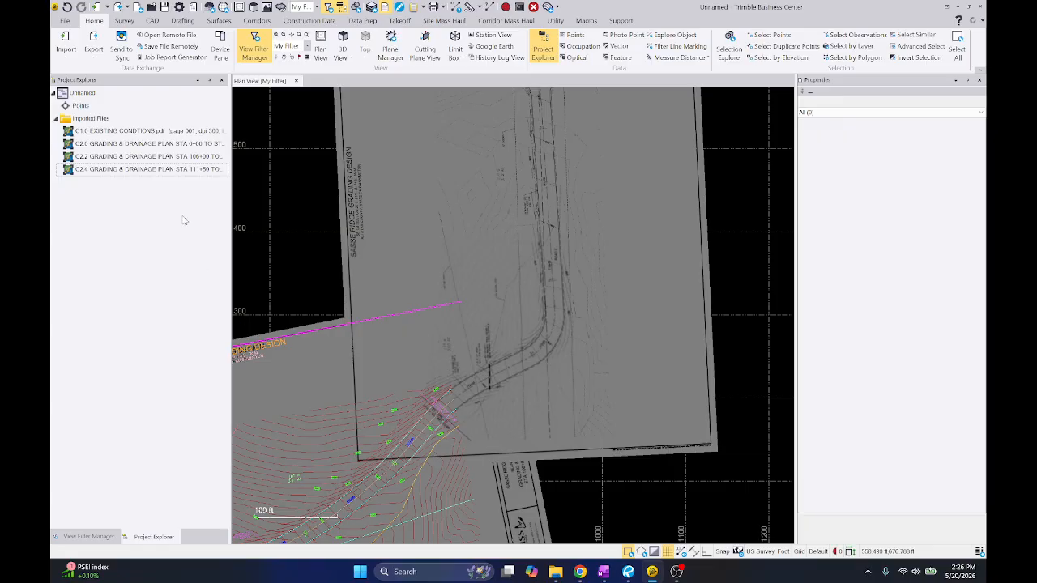
pyautogui.rightClick(159, 174)
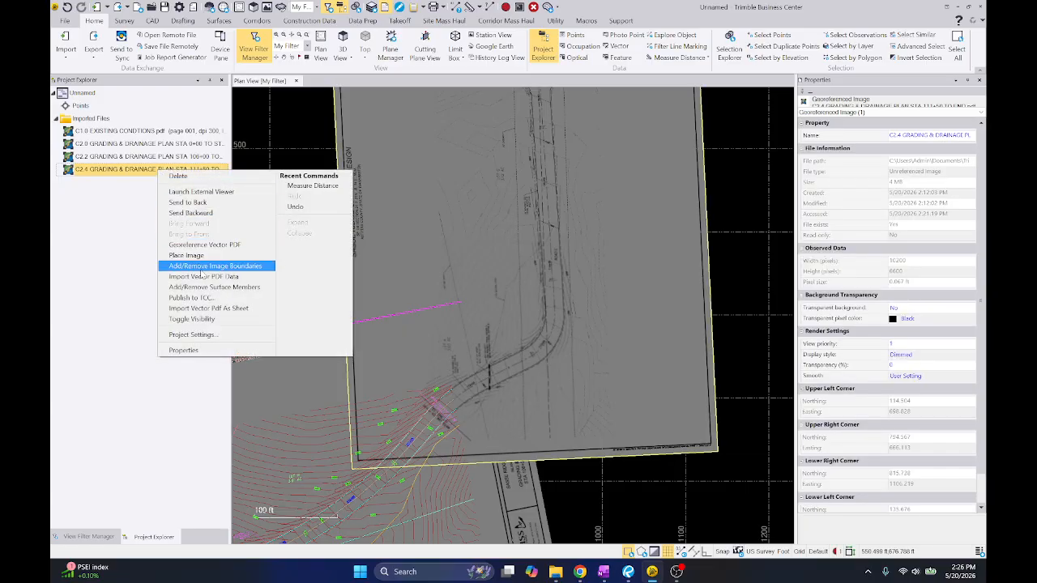
pyautogui.click(204, 277)
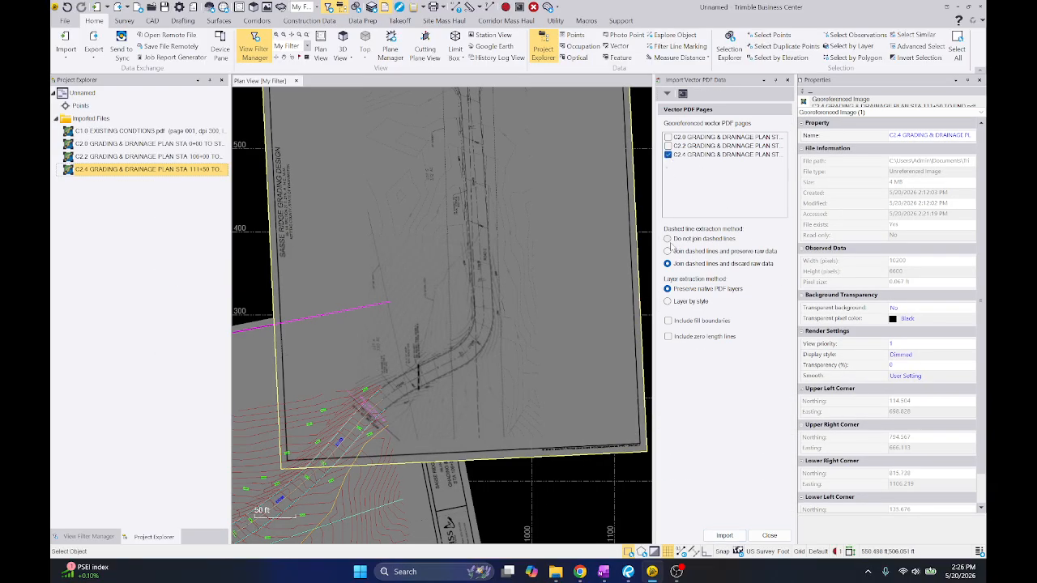
pyautogui.click(722, 534)
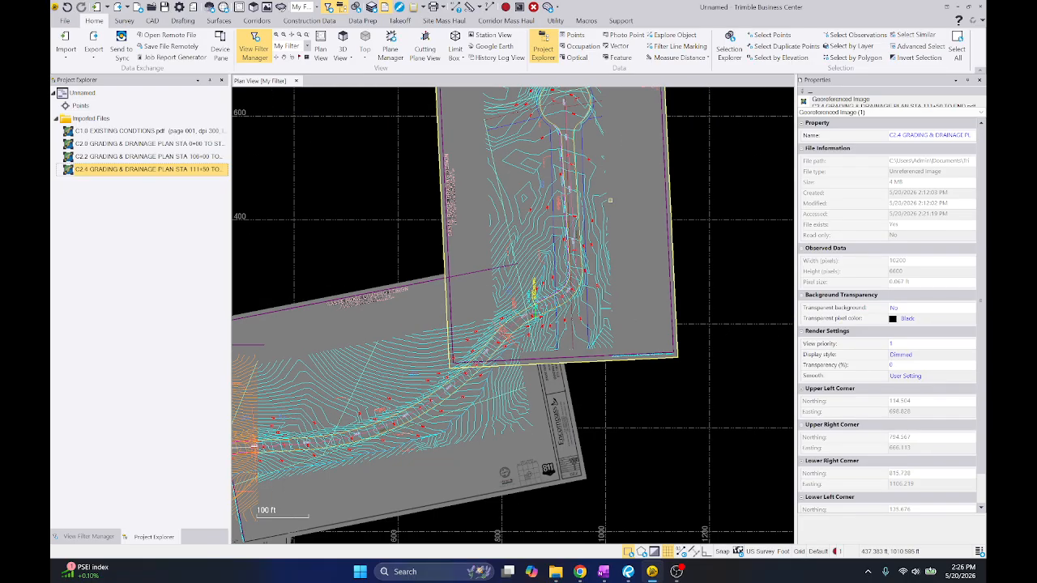
# Delete the imported title block text and linework along C2.4's upper end
pyautogui.click(454, 333)
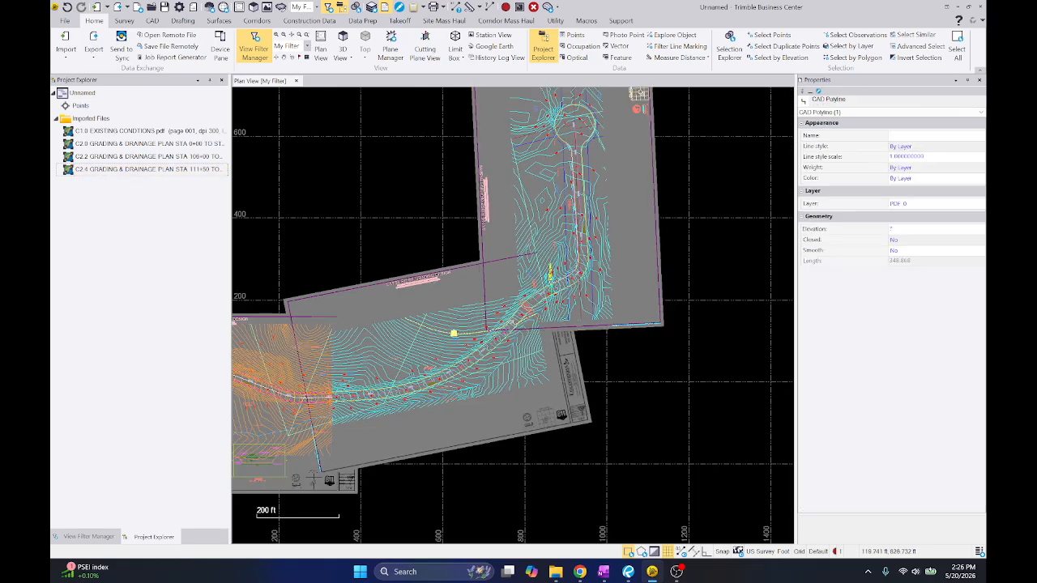
pyautogui.moveTo(658, 259); pyautogui.dragTo(680, 353, button='middle')
pyautogui.click(720, 265)
pyautogui.scroll(2, 594, 152)
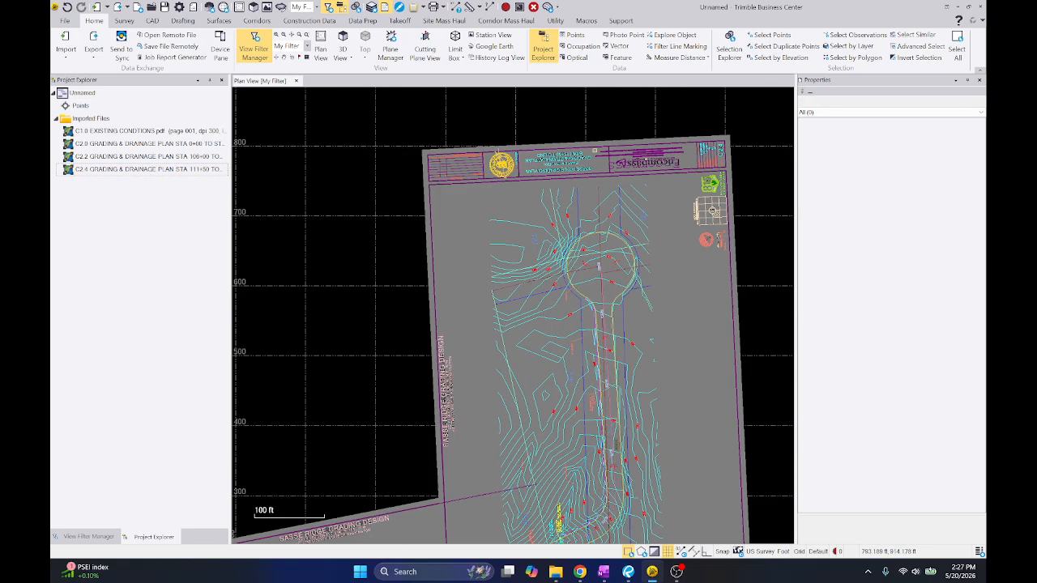
pyautogui.scroll(1, 676, 152)
pyautogui.moveTo(293, 103); pyautogui.dragTo(768, 202)
pyautogui.rightClick(766, 193)
pyautogui.click(786, 243)
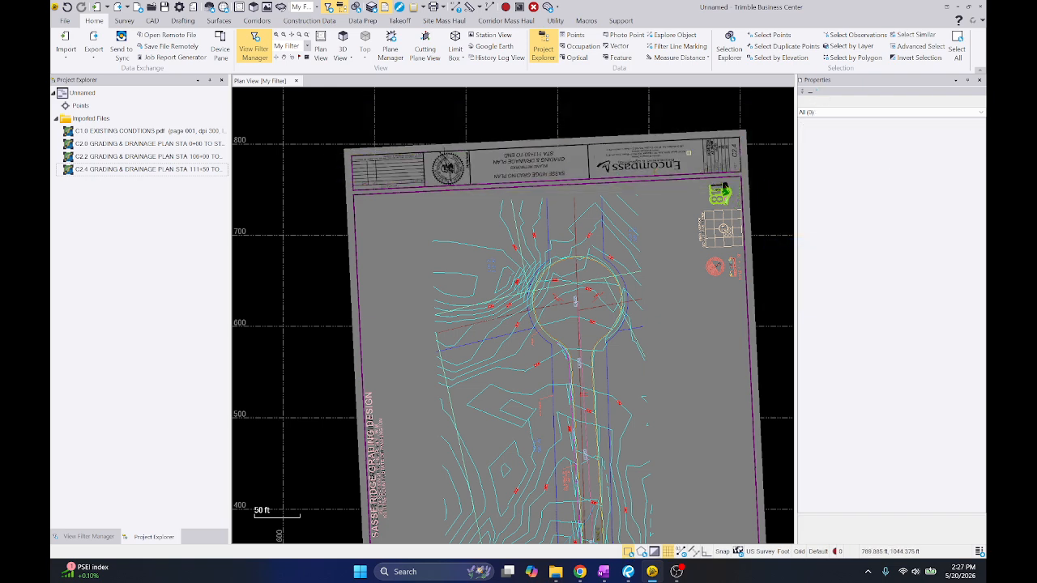
# Delete C2.4's imported 811 logo, index location map and adjacent symbols, plus its upper and right border lines
pyautogui.moveTo(687, 151); pyautogui.dragTo(789, 296)
pyautogui.rightClick(749, 226)
pyautogui.click(771, 279)
pyautogui.click(714, 154)
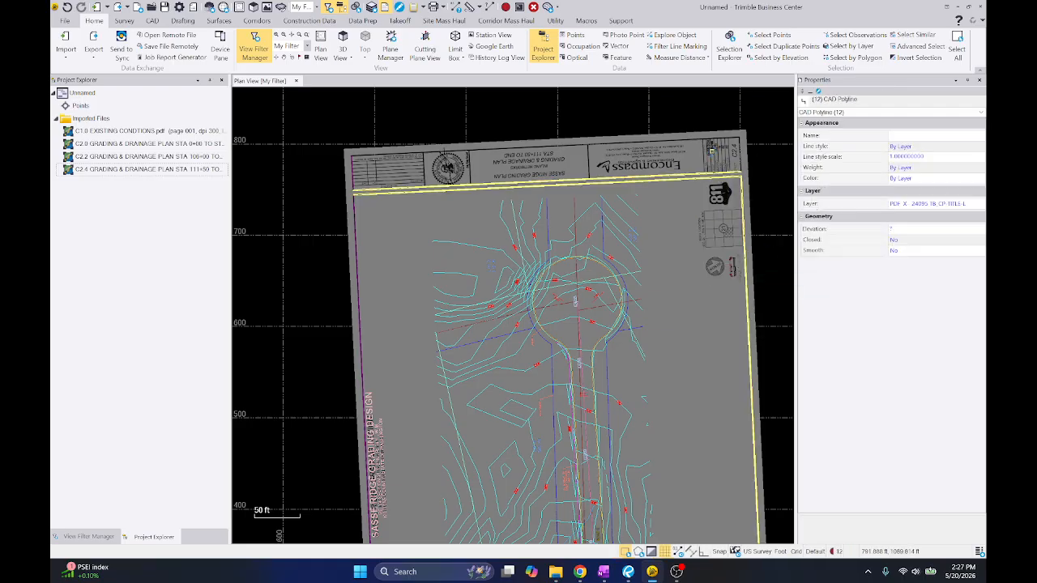
pyautogui.rightClick(715, 154)
pyautogui.click(734, 205)
# Delete the imported SASSE RIDGE GRADING DESIGN title texts and adjoining border lines on sheets C2.2 and C2.4
pyautogui.moveTo(381, 402); pyautogui.dragTo(448, 186, button='middle')
pyautogui.moveTo(390, 156); pyautogui.dragTo(472, 342)
pyautogui.moveTo(375, 387); pyautogui.dragTo(473, 292, button='middle')
pyautogui.rightClick(480, 295)
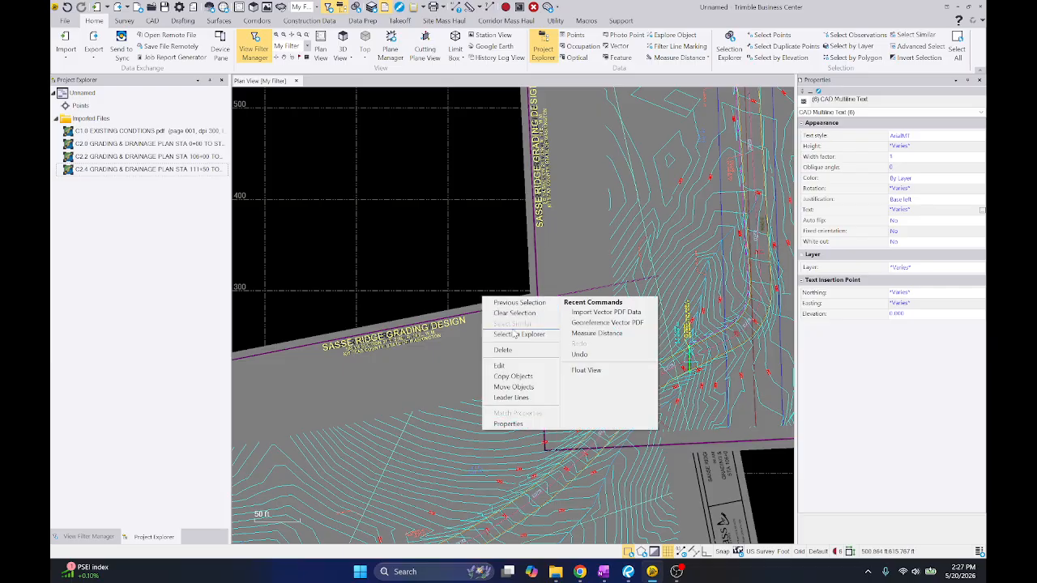
pyautogui.click(523, 352)
pyautogui.rightClick(525, 288)
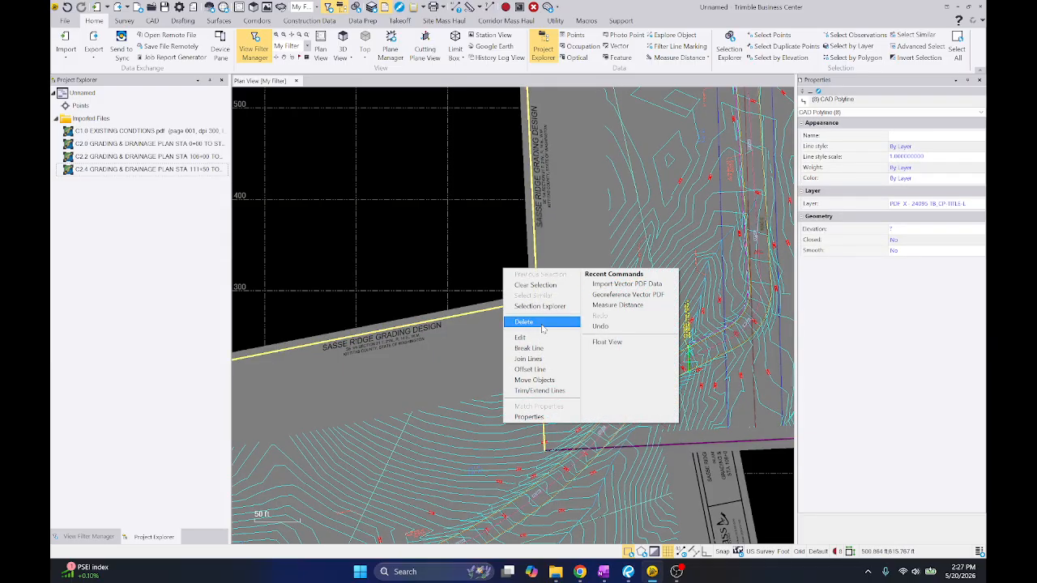
pyautogui.click(539, 324)
pyautogui.scroll(-2, 626, 269)
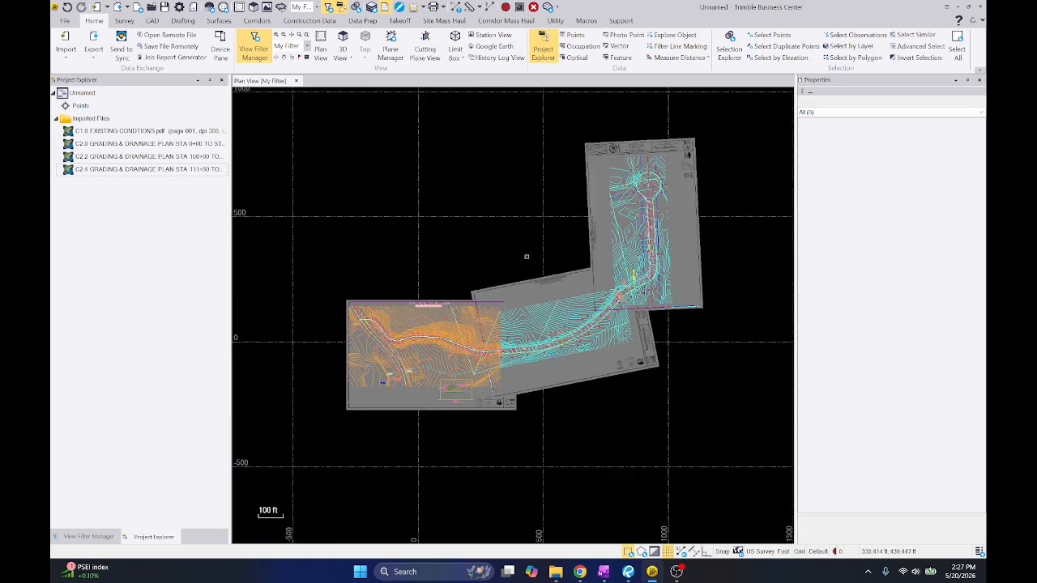
pyautogui.scroll(2, 526, 257)
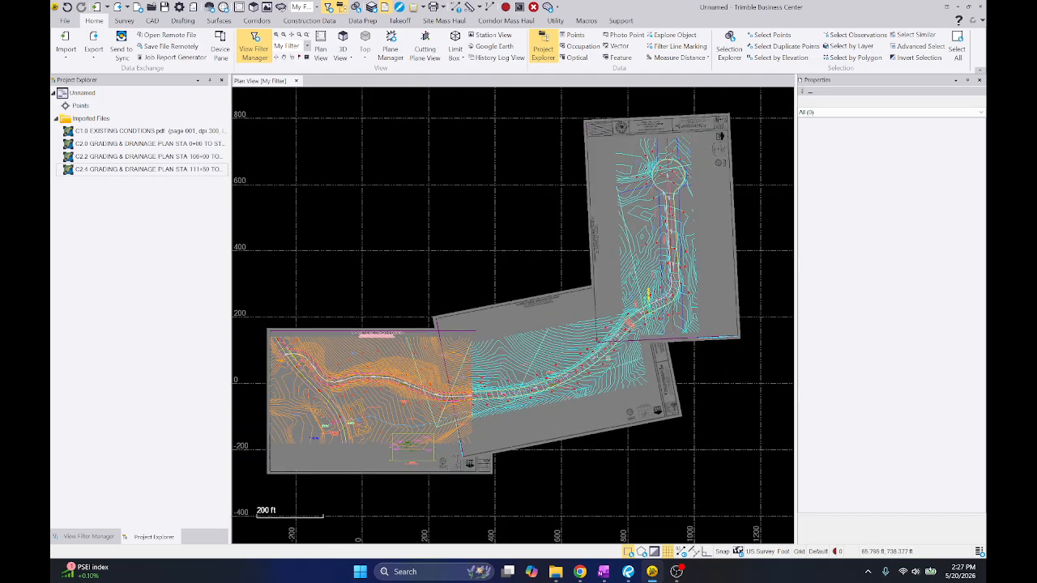
# Switch to Revu and examine the C1.0 EXISTING CONDITIONS sheet's lots, contours and road alignment
pyautogui.hotkey('alt', 'Tab')
pyautogui.hotkey('alt', 'Tab')
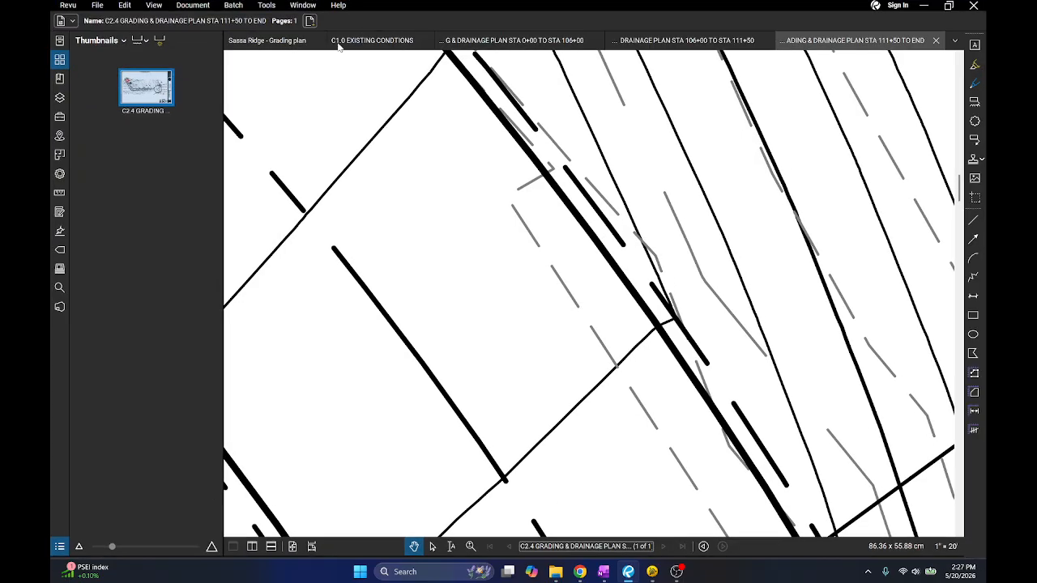
pyautogui.click(339, 46)
pyautogui.scroll(3, 600, 154)
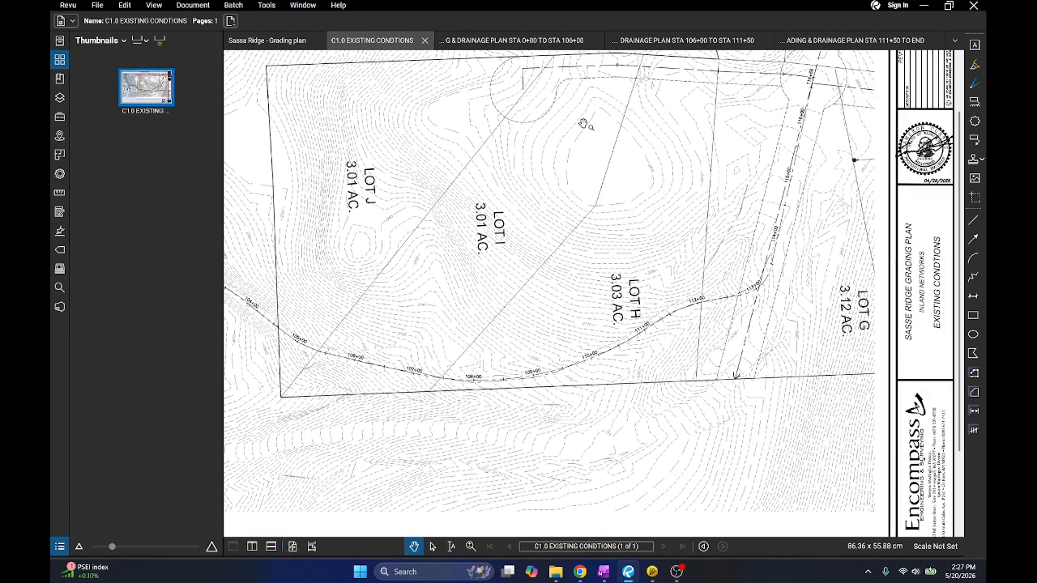
pyautogui.scroll(-1, 611, 194)
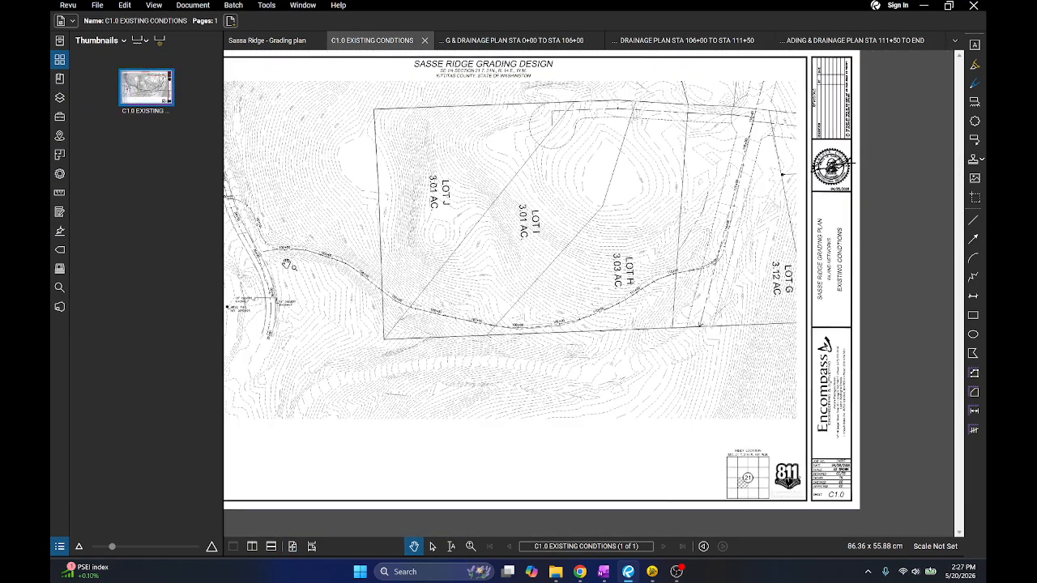
pyautogui.moveTo(440, 267)
pyautogui.mouseDown()
pyautogui.moveTo(521, 264)
pyautogui.moveTo(451, 280)
pyautogui.mouseUp()
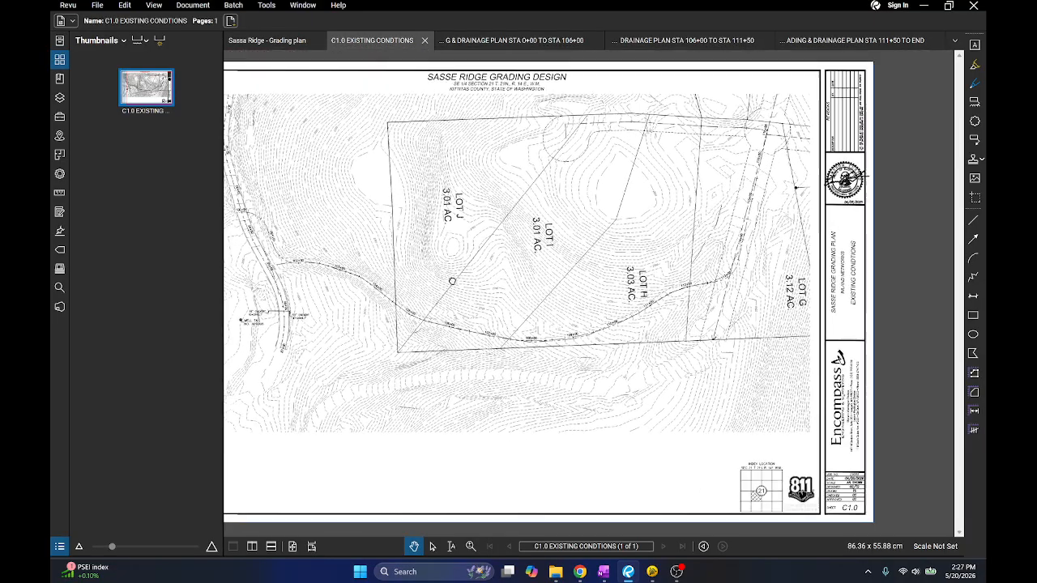
# Examine C1.0's road alignment, stationing and culverts from 100+00 to 37+00, and return to Trimble Business Center
pyautogui.moveTo(262, 270); pyautogui.dragTo(491, 245)
pyautogui.scroll(3, 491, 245)
pyautogui.scroll(2, 491, 244)
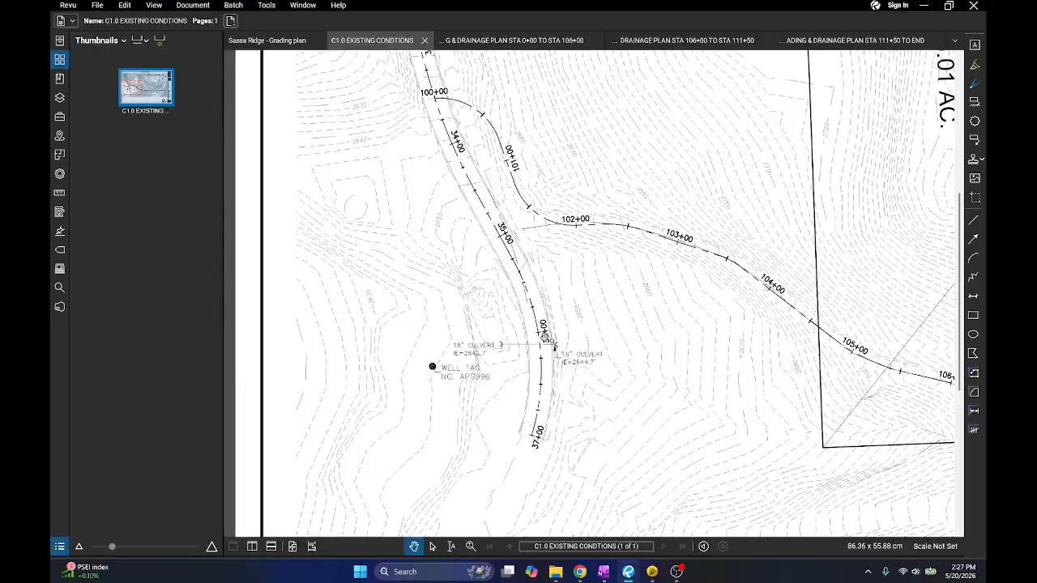
pyautogui.click(921, 7)
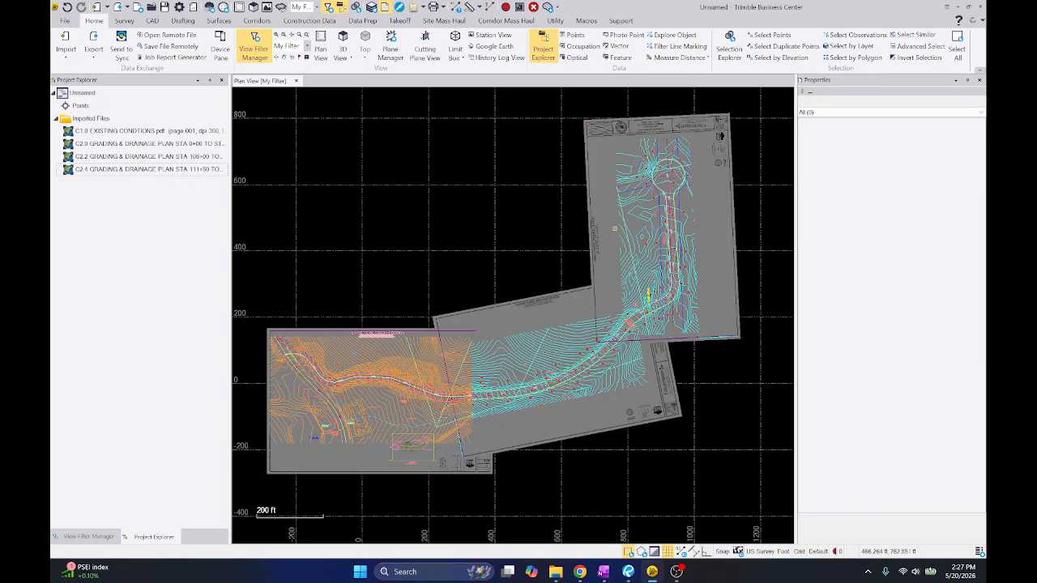
# Start georeferencing the C1.0 EXISTING CONDITIONS vector PDF and pick point A's pixel at the station 100+00 intersection
pyautogui.scroll(2, 486, 340)
pyautogui.scroll(-2, 369, 286)
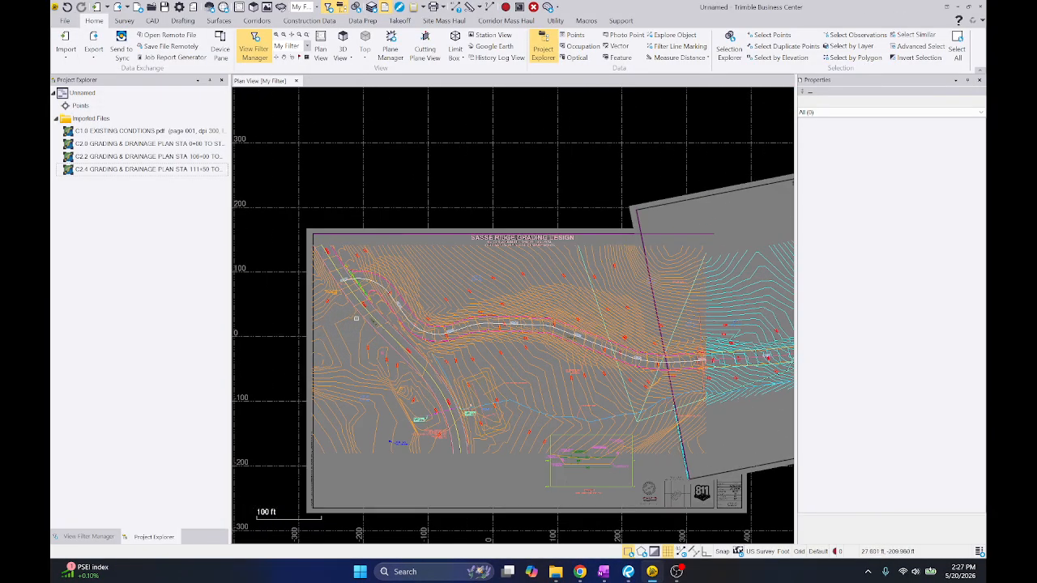
pyautogui.moveTo(667, 226); pyautogui.dragTo(616, 302, button='middle')
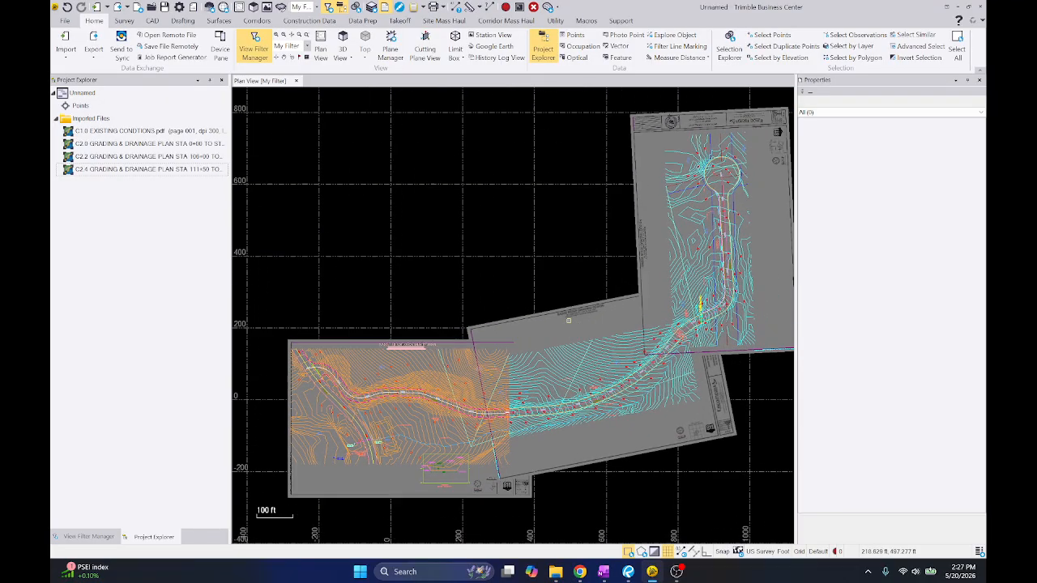
pyautogui.rightClick(176, 132)
pyautogui.click(206, 196)
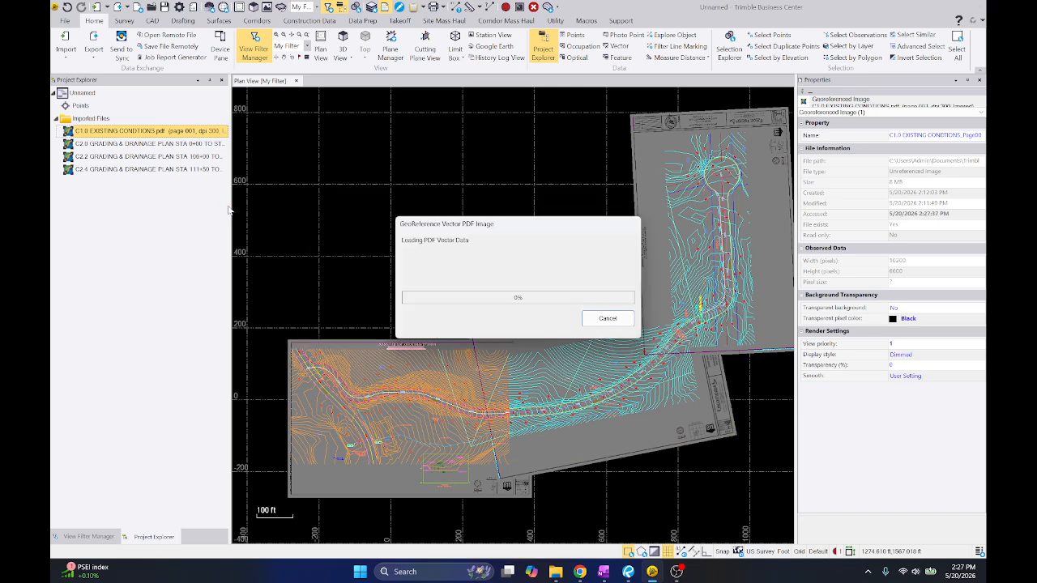
pyautogui.click(706, 262)
pyautogui.scroll(4, 470, 193)
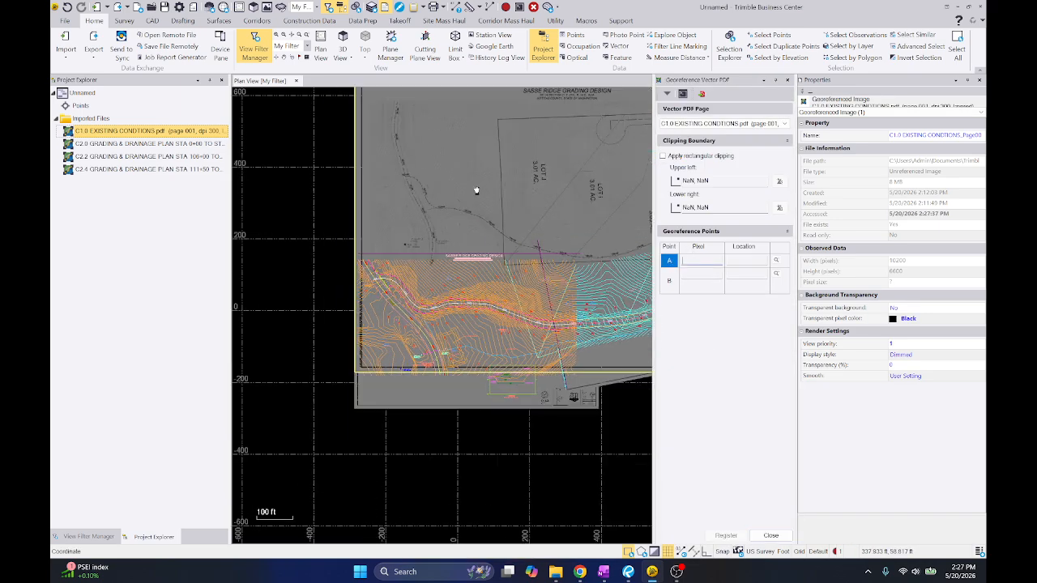
pyautogui.scroll(15, 462, 197)
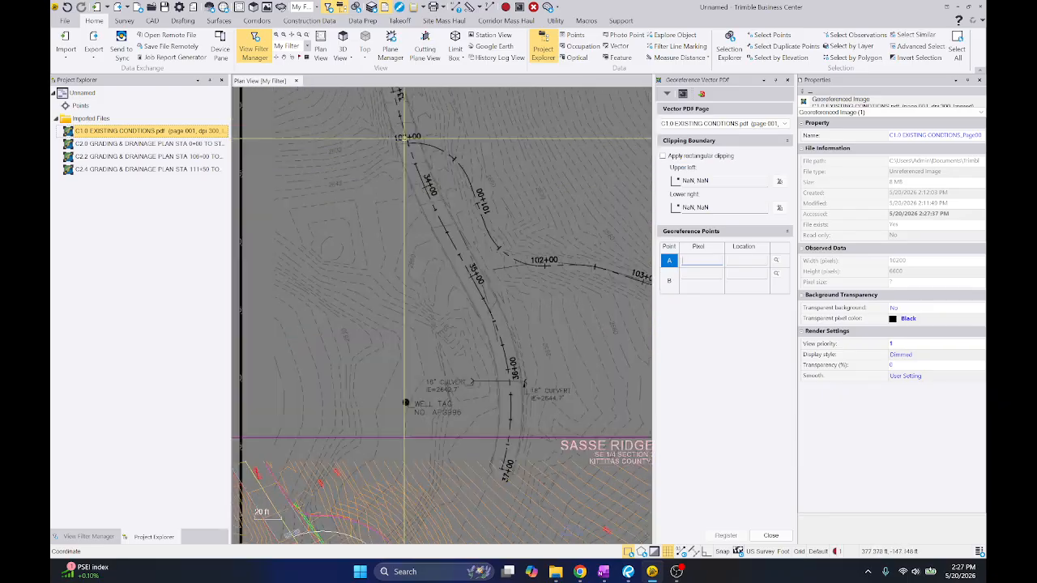
pyautogui.click(454, 192)
# Set point A's location to the matching station 100+00 centerline intersection in C2.0's imported linework
pyautogui.scroll(-15, 435, 148)
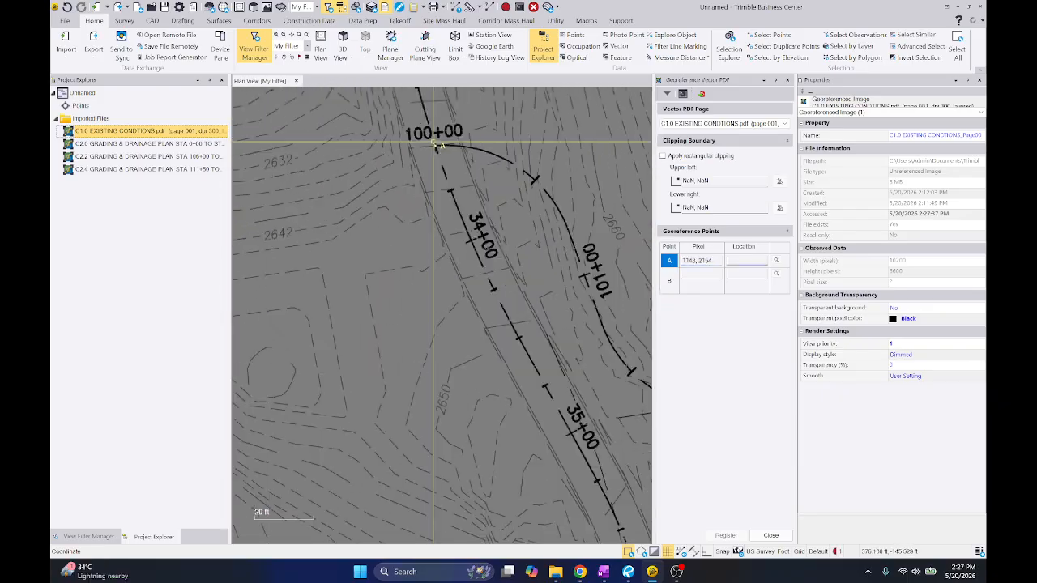
pyautogui.moveTo(381, 394); pyautogui.dragTo(426, 257, button='middle')
pyautogui.scroll(9, 428, 258)
pyautogui.scroll(10, 394, 227)
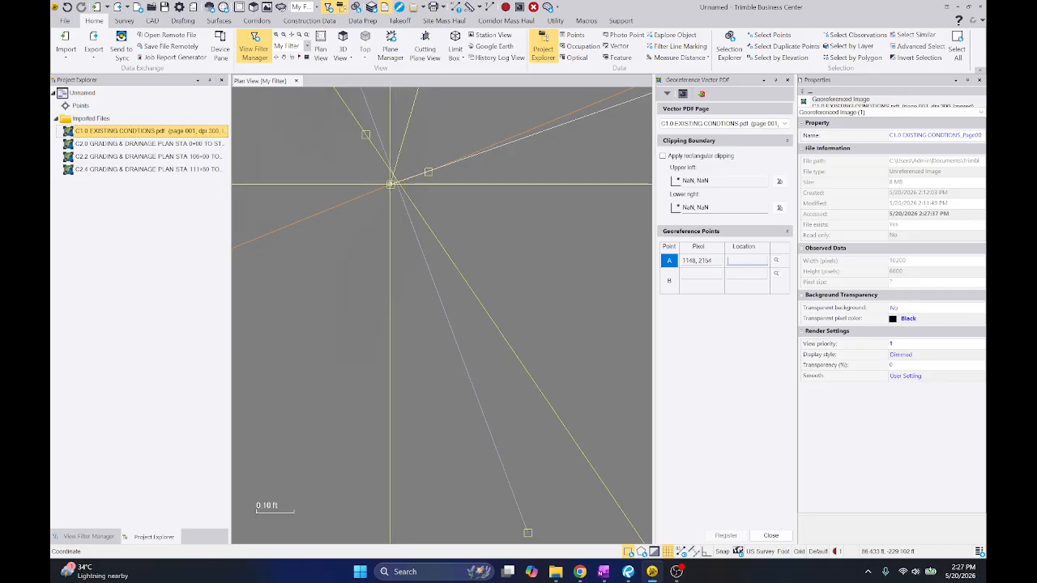
pyautogui.click(403, 180)
# Define point B at C1.0's station 111+00 tick and its matching location in the imported linework, and register the sheet
pyautogui.scroll(-14, 377, 224)
pyautogui.scroll(-8, 363, 260)
pyautogui.moveTo(546, 245); pyautogui.dragTo(391, 244, button='middle')
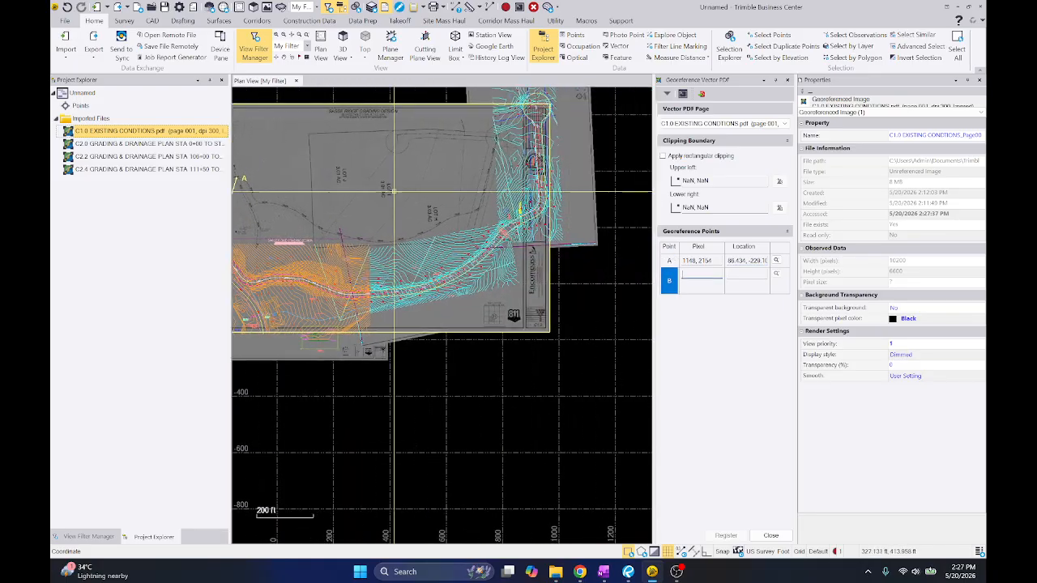
pyautogui.scroll(6, 496, 217)
pyautogui.moveTo(500, 221); pyautogui.dragTo(410, 386, button='middle')
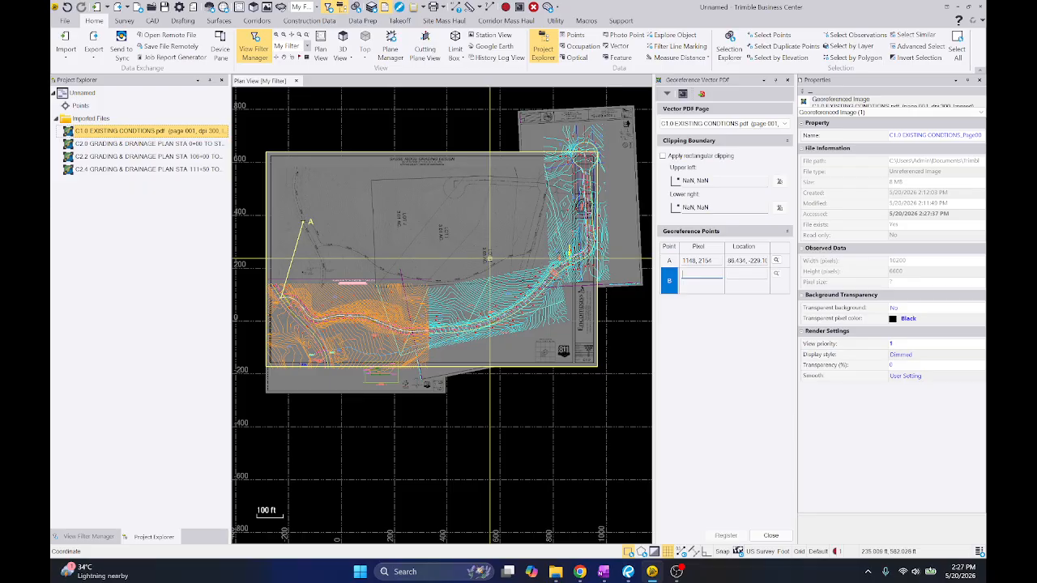
pyautogui.scroll(6, 489, 259)
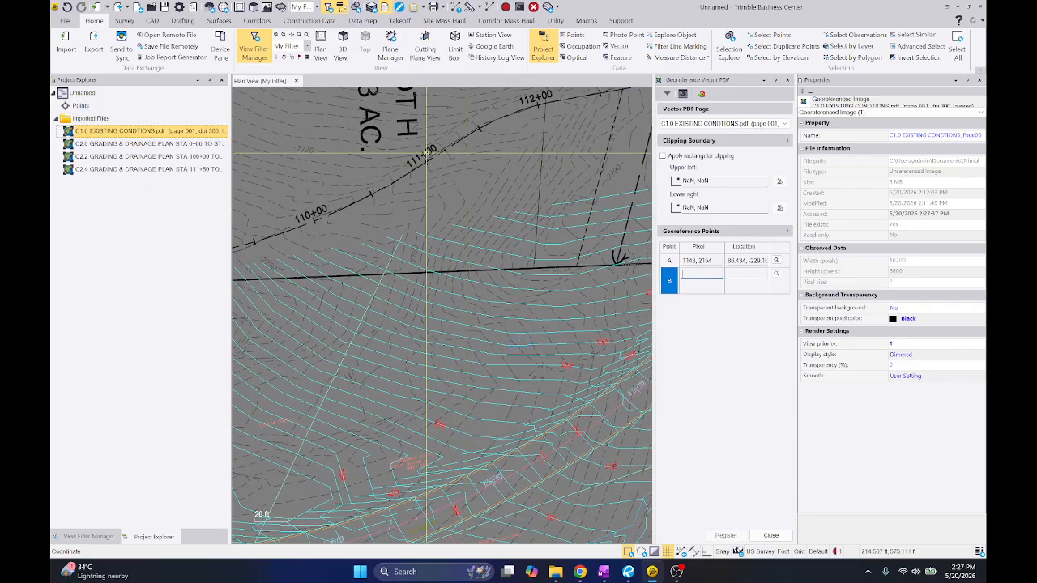
pyautogui.scroll(-2, 413, 221)
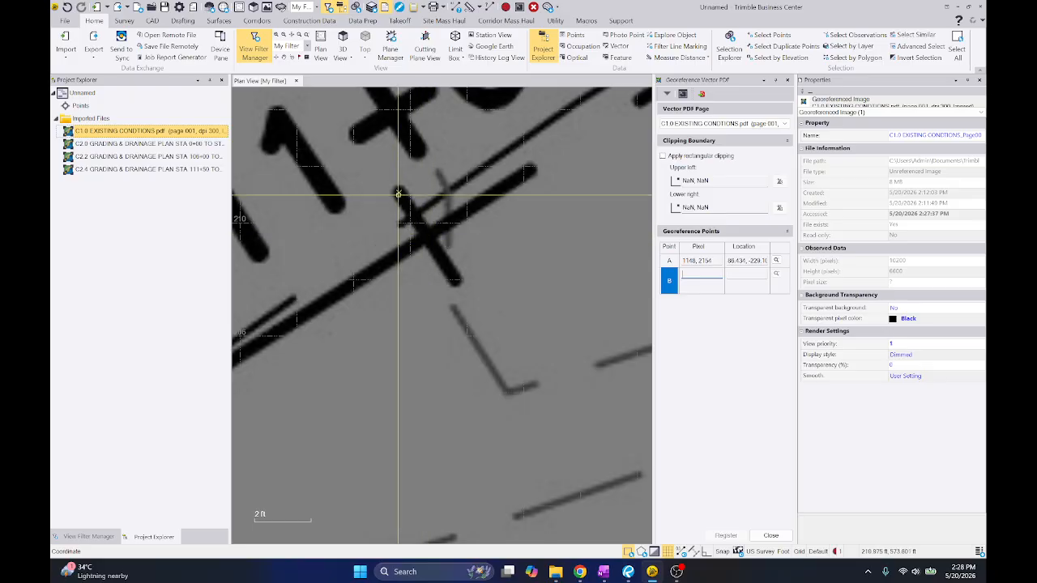
pyautogui.click(368, 178)
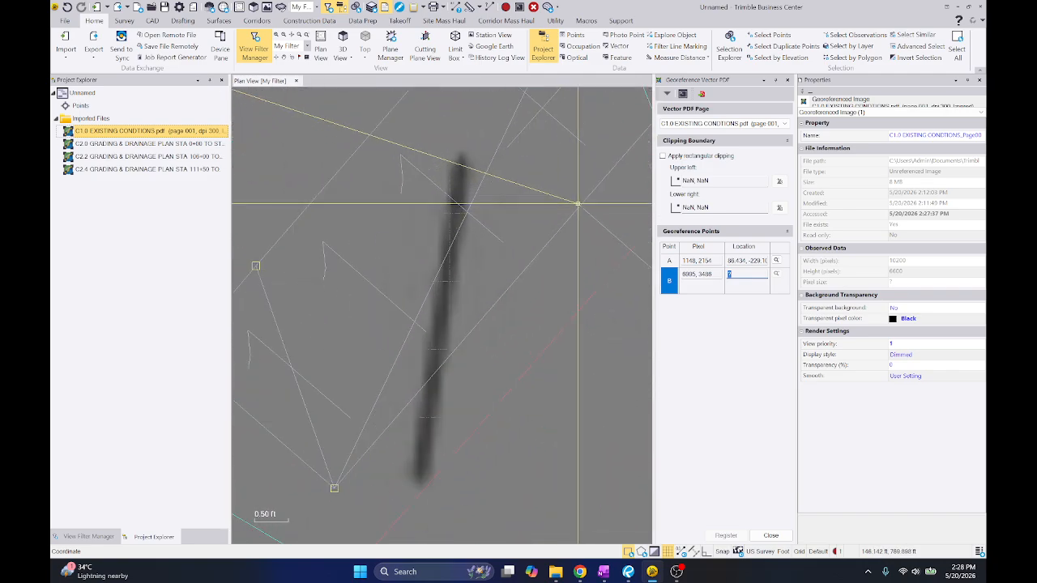
pyautogui.click(578, 203)
pyautogui.click(727, 535)
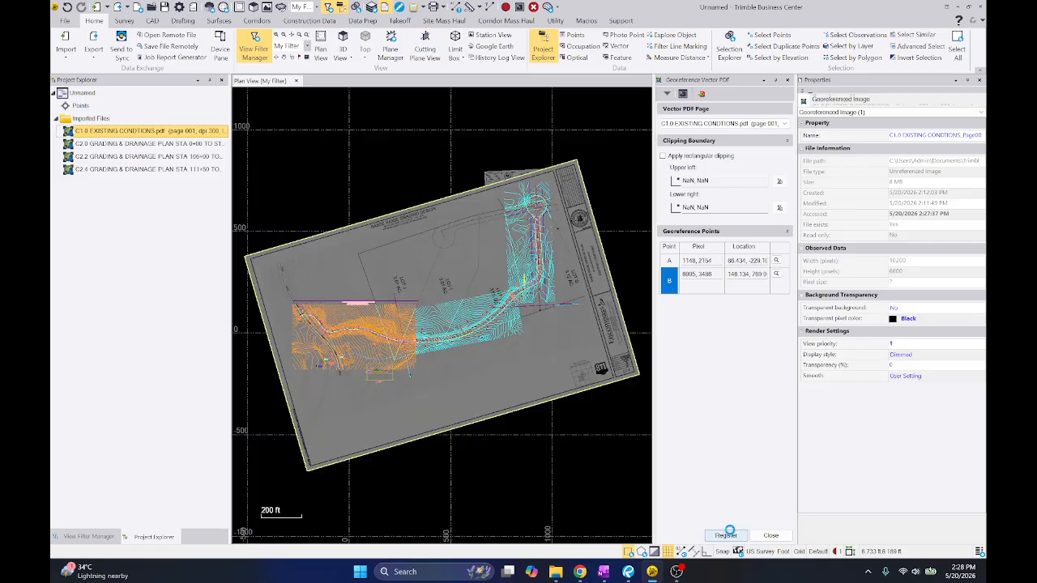
# Check C1.0's fit at the cul-de-sac and redefine point A at a contour corner just east of the road near 100+00
pyautogui.scroll(10, 455, 279)
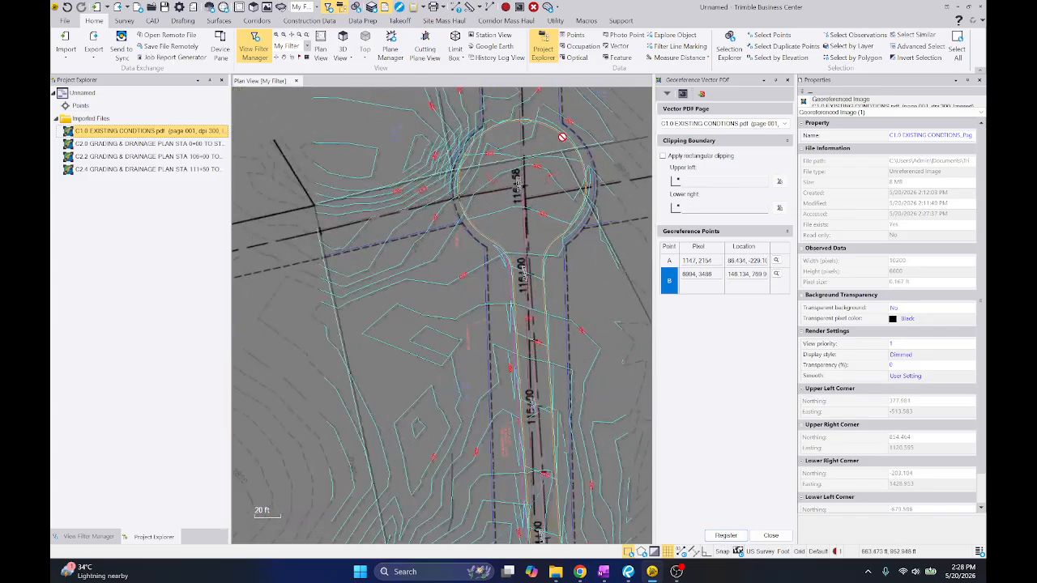
pyautogui.scroll(-8, 460, 344)
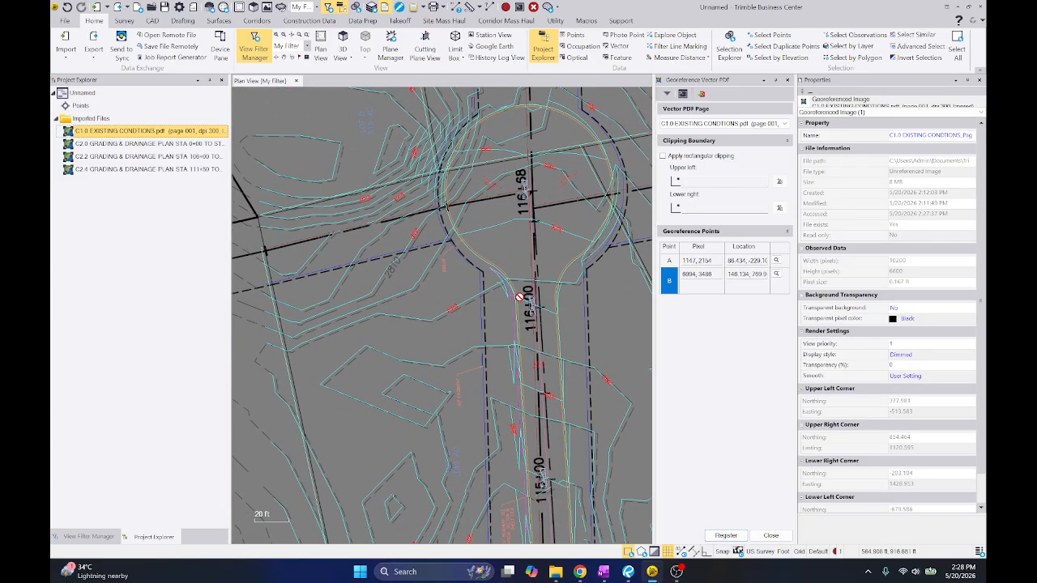
pyautogui.scroll(6, 394, 296)
pyautogui.scroll(7, 333, 244)
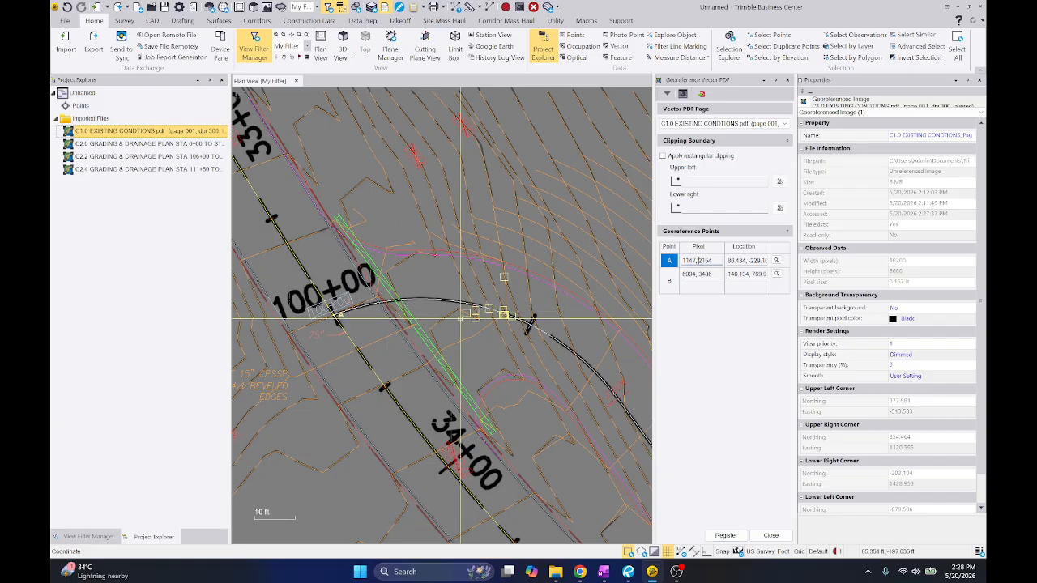
pyautogui.moveTo(460, 318); pyautogui.dragTo(514, 368, button='middle')
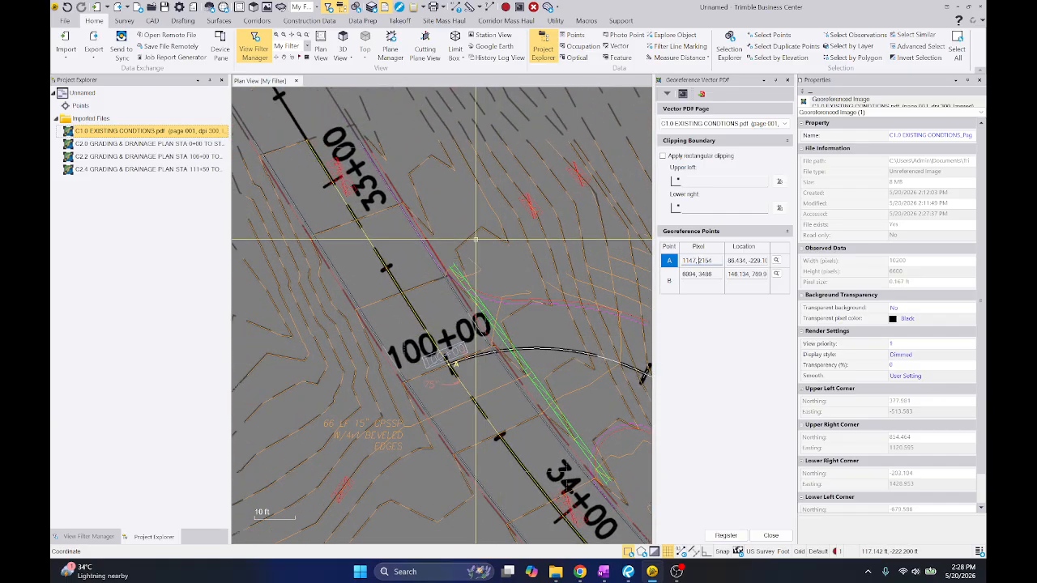
pyautogui.scroll(13, 497, 240)
pyautogui.click(577, 231)
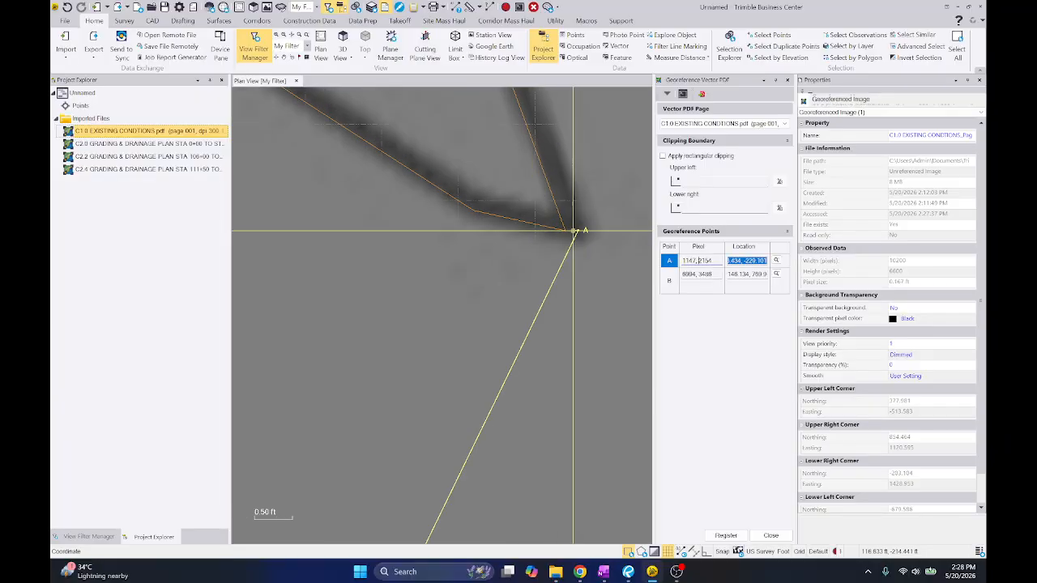
pyautogui.click(563, 232)
# Redefine point B at a contour corner east of the road on C2.4, matching the imported contour, and re-register C1.0
pyautogui.scroll(-20, 389, 262)
pyautogui.moveTo(601, 213); pyautogui.dragTo(409, 288, button='middle')
pyautogui.scroll(2, 413, 283)
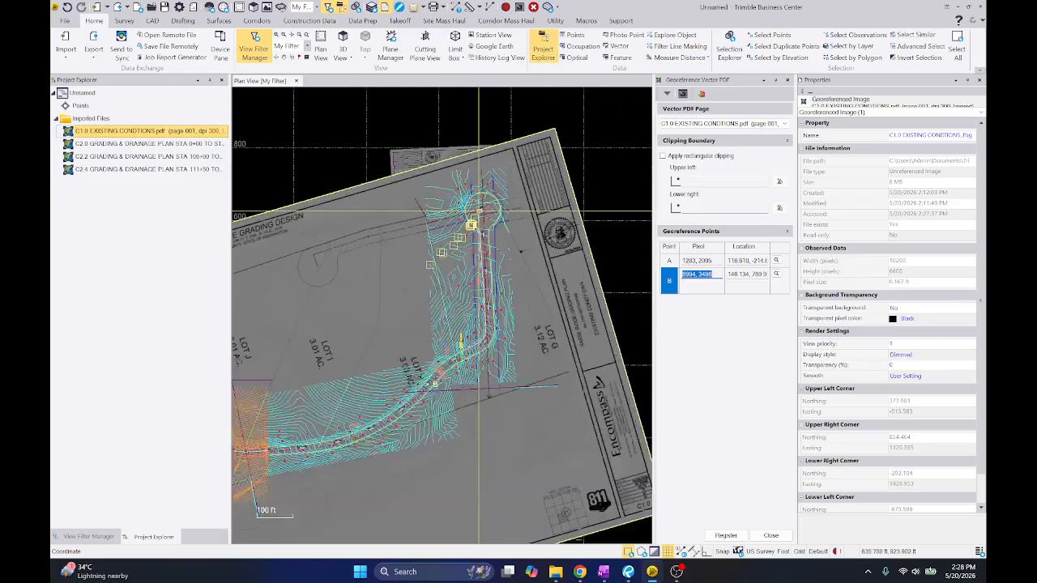
pyautogui.scroll(12, 479, 211)
pyautogui.moveTo(598, 189); pyautogui.dragTo(456, 243, button='middle')
pyautogui.scroll(-6, 519, 241)
pyautogui.moveTo(551, 166); pyautogui.dragTo(432, 186, button='middle')
pyautogui.moveTo(476, 364); pyautogui.dragTo(530, 101, button='middle')
pyautogui.scroll(12, 551, 138)
pyautogui.moveTo(551, 138); pyautogui.dragTo(520, 274, button='middle')
pyautogui.scroll(-10, 444, 155)
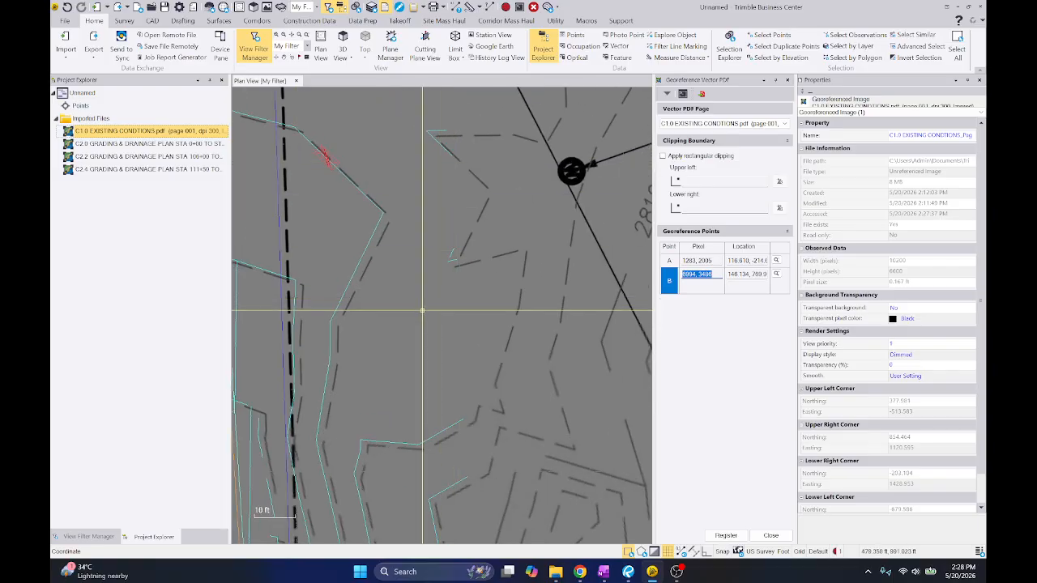
pyautogui.moveTo(446, 302); pyautogui.dragTo(489, 180, button='middle')
pyautogui.scroll(10, 404, 305)
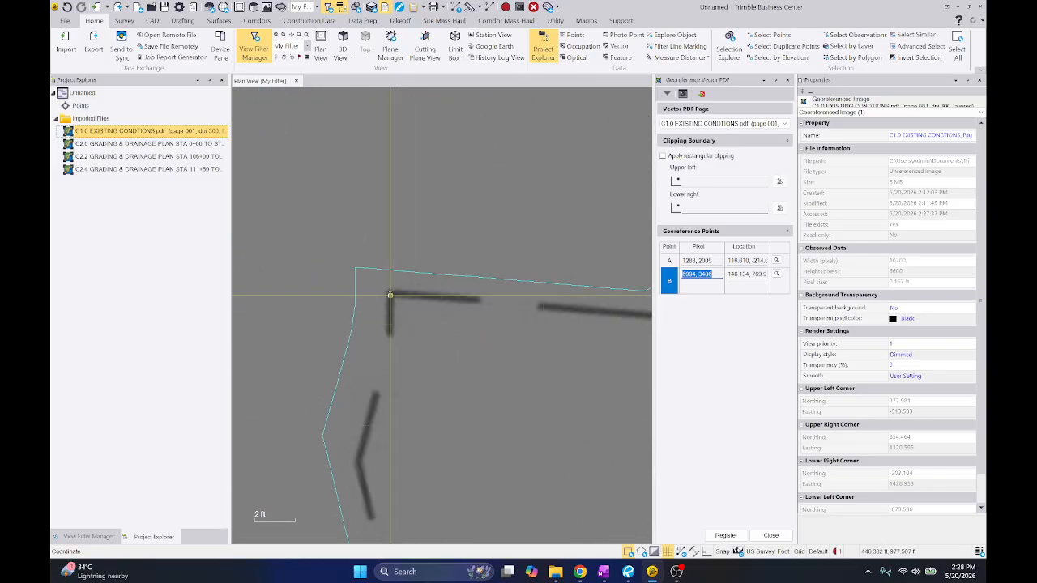
pyautogui.click(397, 293)
pyautogui.click(714, 535)
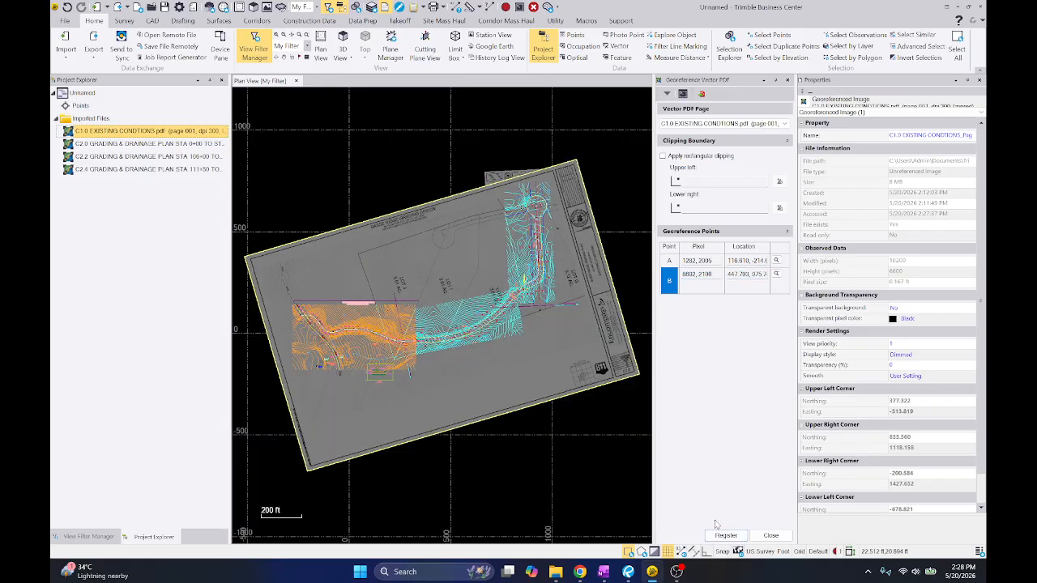
# Check C1.0's overlay against the imported alignment and contours from the cul-de-sac back to station 100+00, and close the georeferencing command
pyautogui.scroll(10, 539, 202)
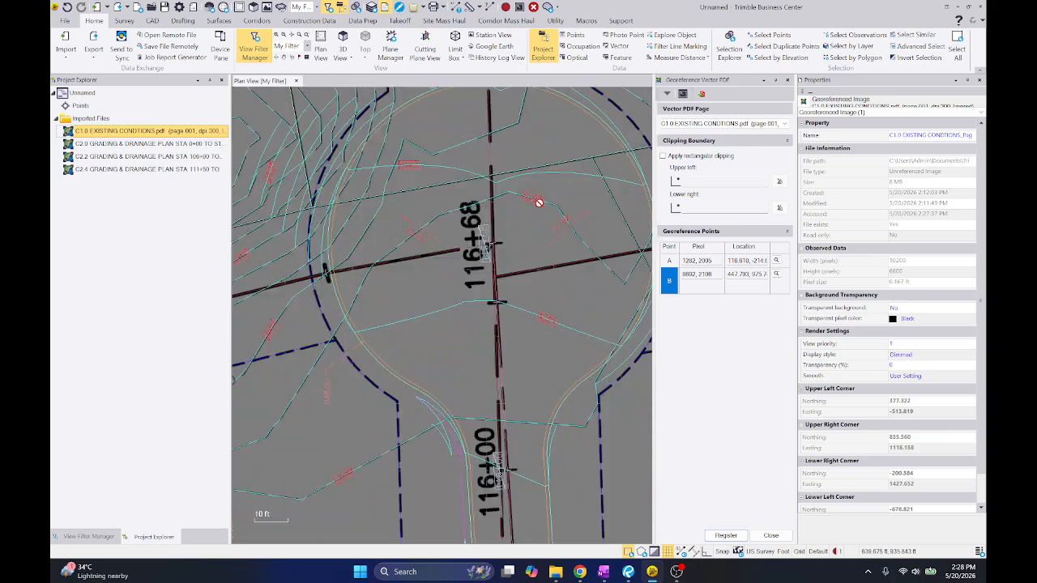
pyautogui.scroll(-3, 483, 233)
pyautogui.moveTo(482, 233); pyautogui.dragTo(489, 203, button='middle')
pyautogui.moveTo(430, 456); pyautogui.dragTo(465, 236, button='middle')
pyautogui.moveTo(422, 530)
pyautogui.mouseDown(button='middle')
pyautogui.moveTo(498, 364)
pyautogui.moveTo(544, 132)
pyautogui.mouseUp(button='middle')
pyautogui.scroll(5, 468, 297)
pyautogui.moveTo(320, 405); pyautogui.dragTo(551, 222, button='middle')
pyautogui.scroll(-8, 468, 296)
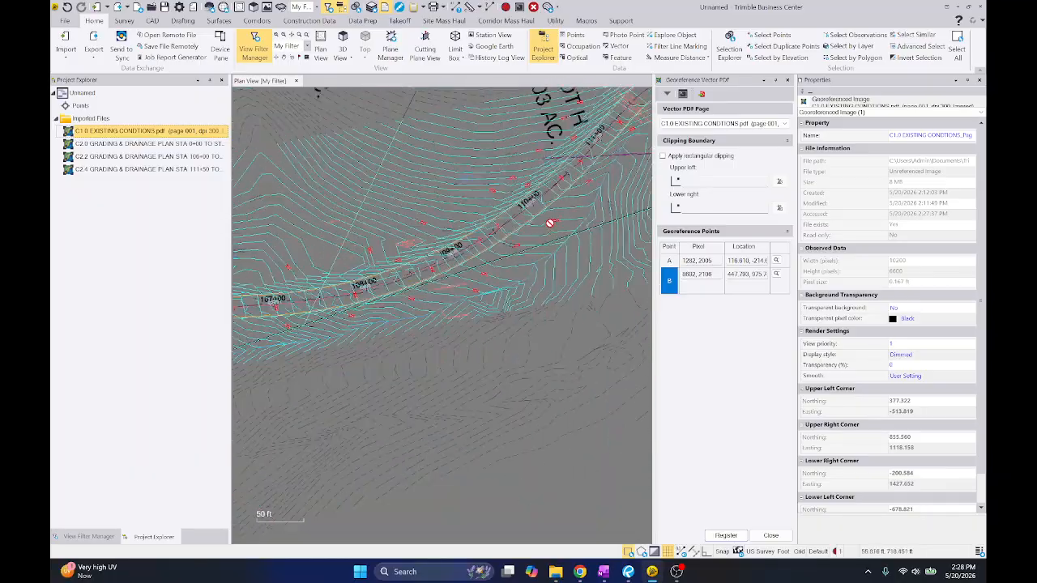
pyautogui.moveTo(362, 295); pyautogui.dragTo(597, 248, button='middle')
pyautogui.scroll(5, 491, 238)
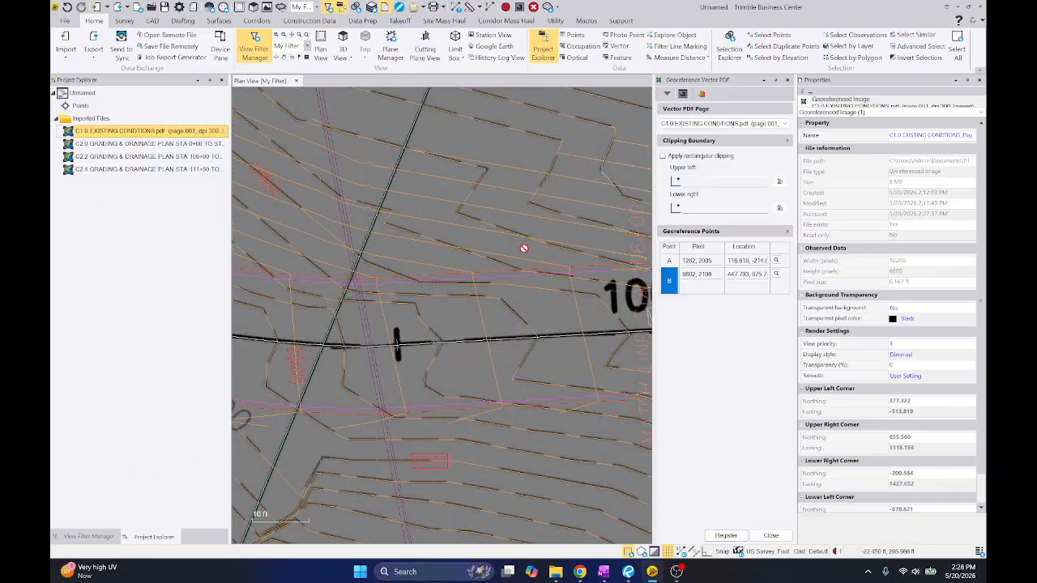
pyautogui.scroll(-10, 523, 248)
pyautogui.scroll(15, 463, 248)
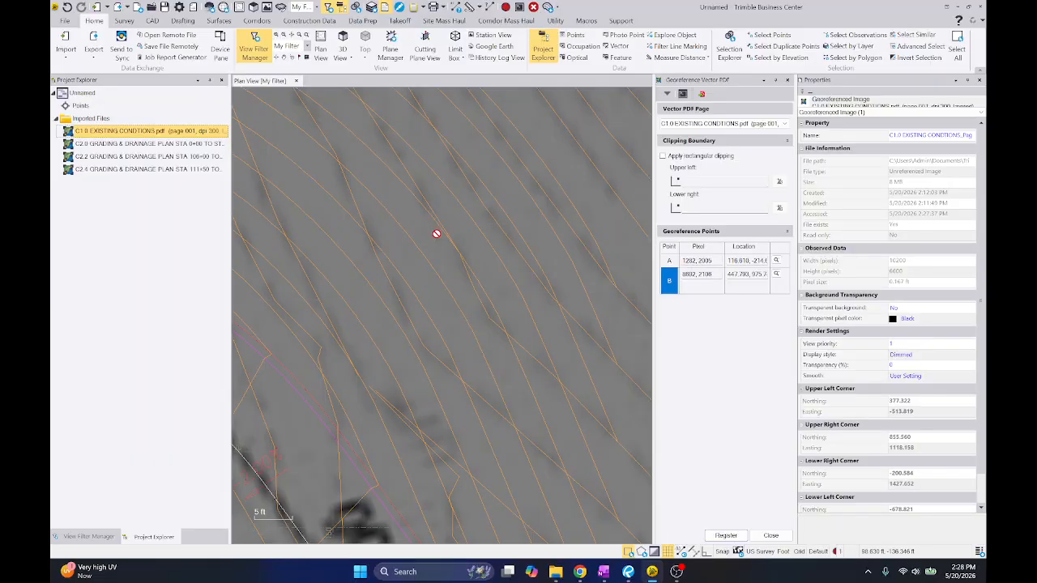
pyautogui.scroll(-10, 435, 233)
pyautogui.scroll(5, 548, 222)
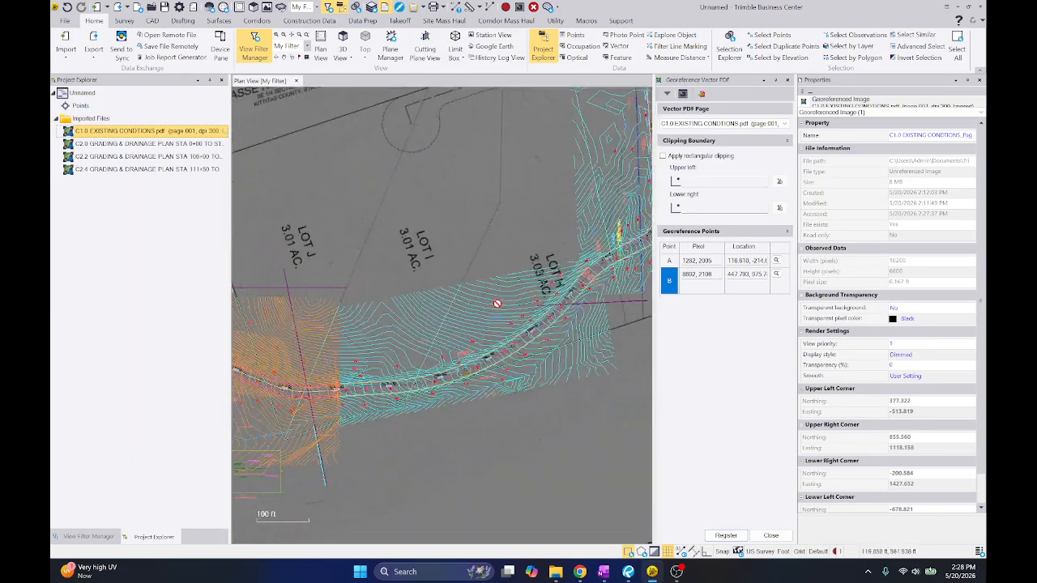
pyautogui.scroll(8, 462, 295)
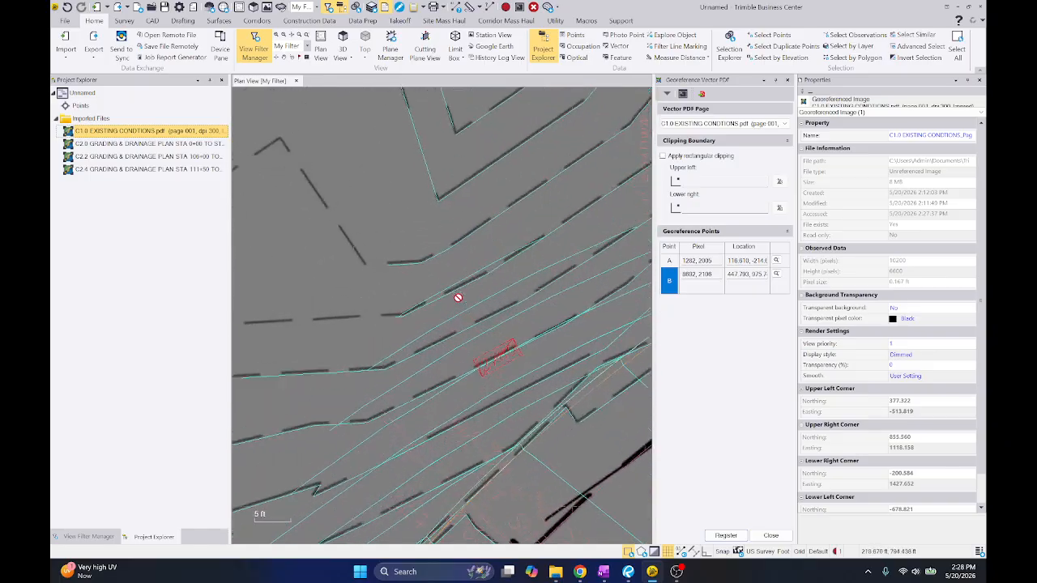
pyautogui.rightClick(416, 236)
pyautogui.click(430, 268)
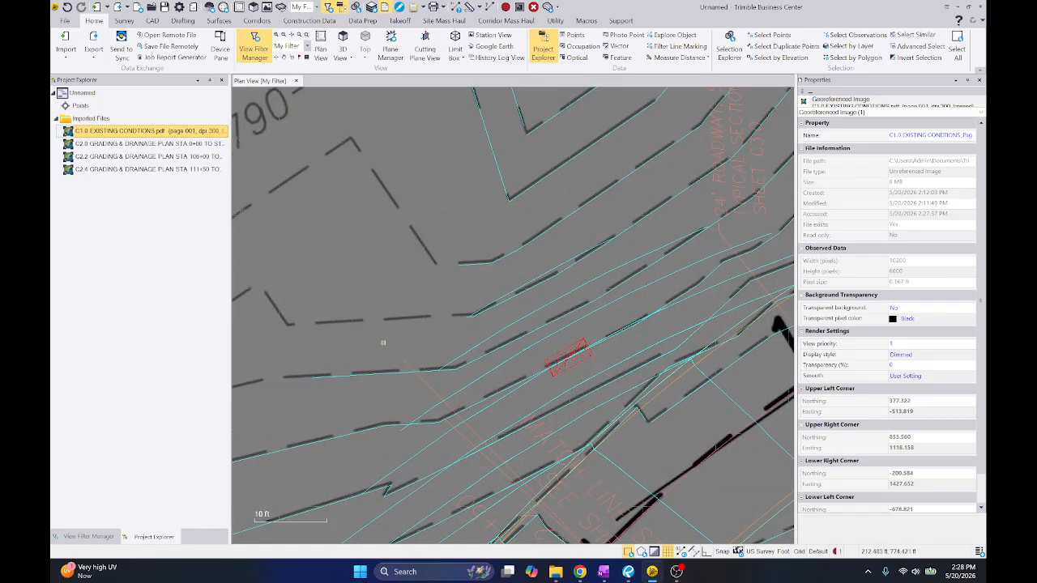
# Inspect an imported contour polyline near station 112+00 against C1.0's dashed contours, clear the selection and review the full sheet overlay
pyautogui.click(351, 375)
pyautogui.moveTo(546, 328); pyautogui.dragTo(455, 362, button='middle')
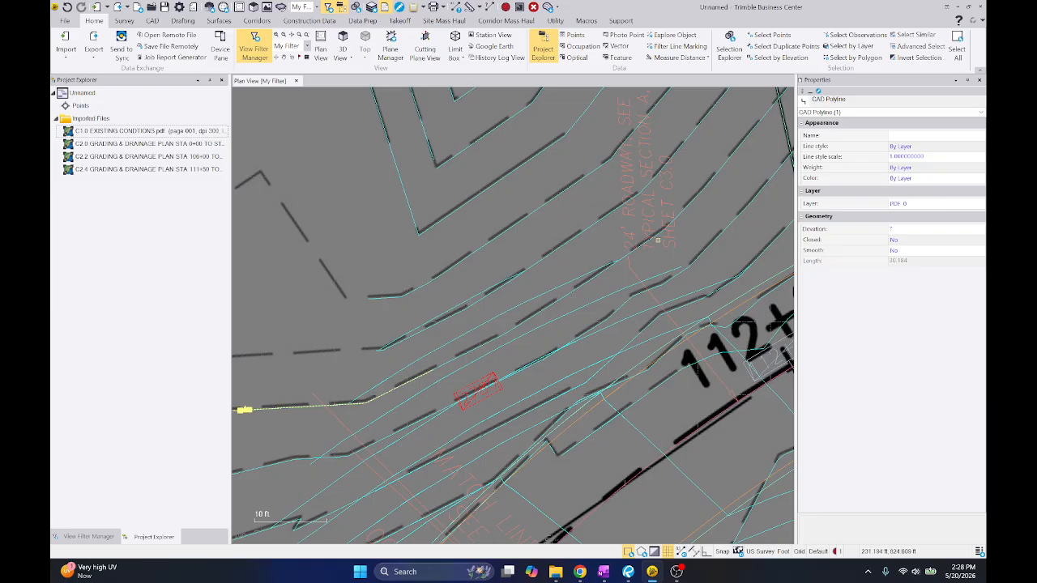
pyautogui.click(716, 165)
pyautogui.click(268, 407)
pyautogui.scroll(7, 373, 400)
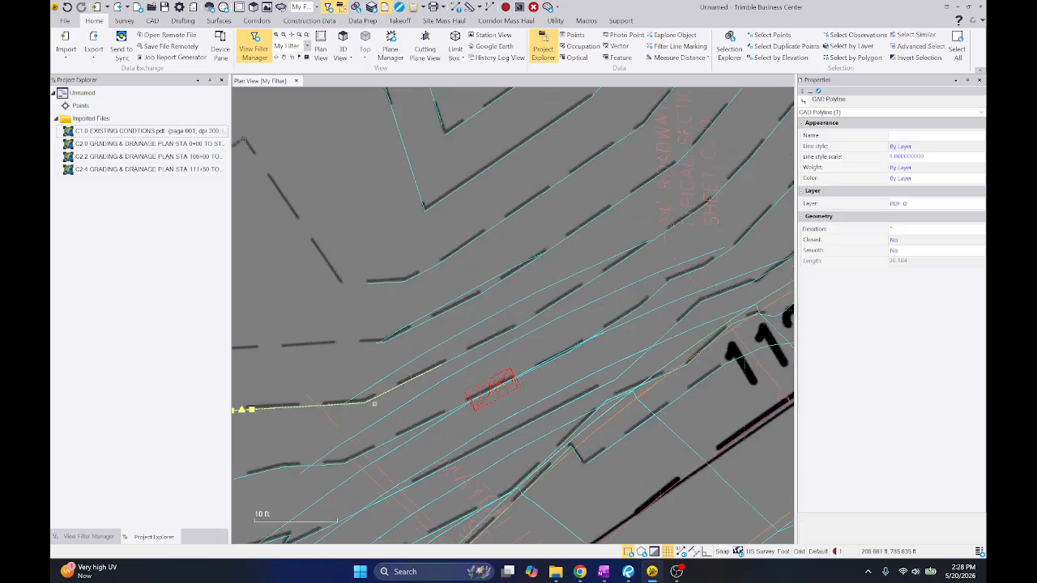
pyautogui.press('Escape')
pyautogui.scroll(-10, 478, 371)
pyautogui.scroll(-12, 524, 353)
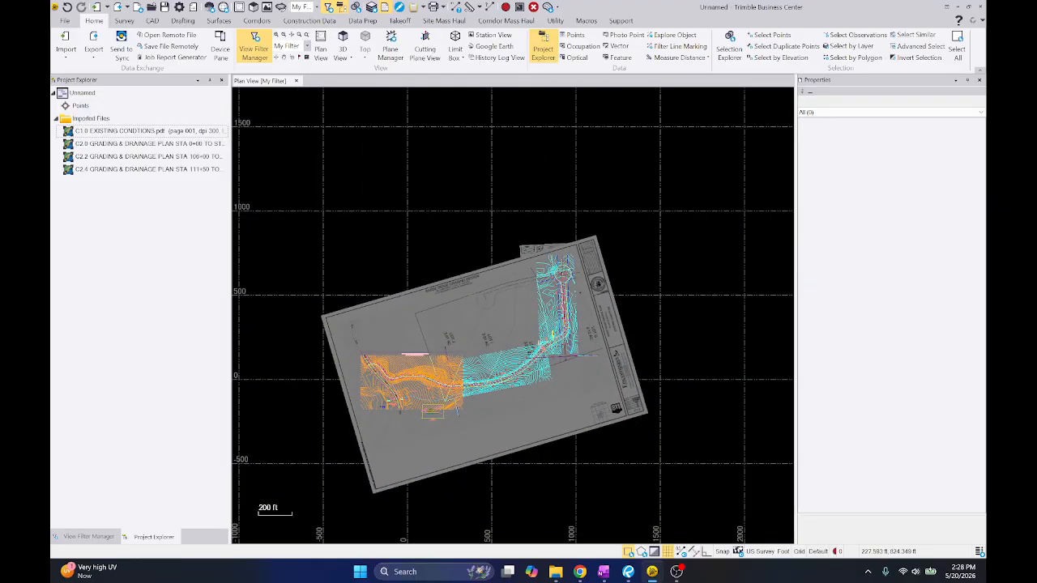
pyautogui.moveTo(472, 356); pyautogui.dragTo(497, 324, button='middle')
pyautogui.scroll(4, 497, 323)
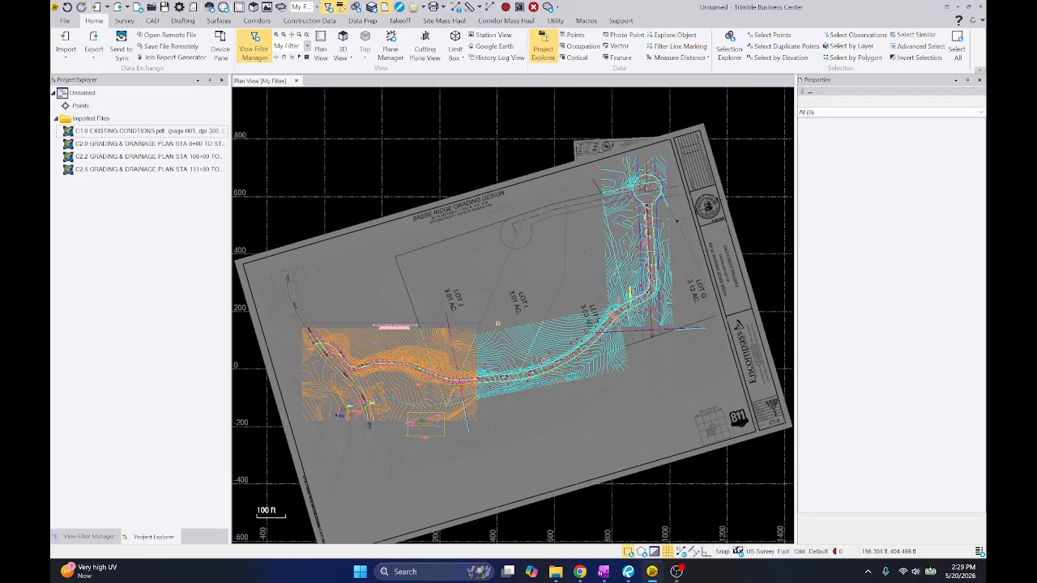
# Move the north and south edge-of-pavement polylines running east from station 106+00 to the layer 03-Edge of Pavement
pyautogui.scroll(3, 466, 354)
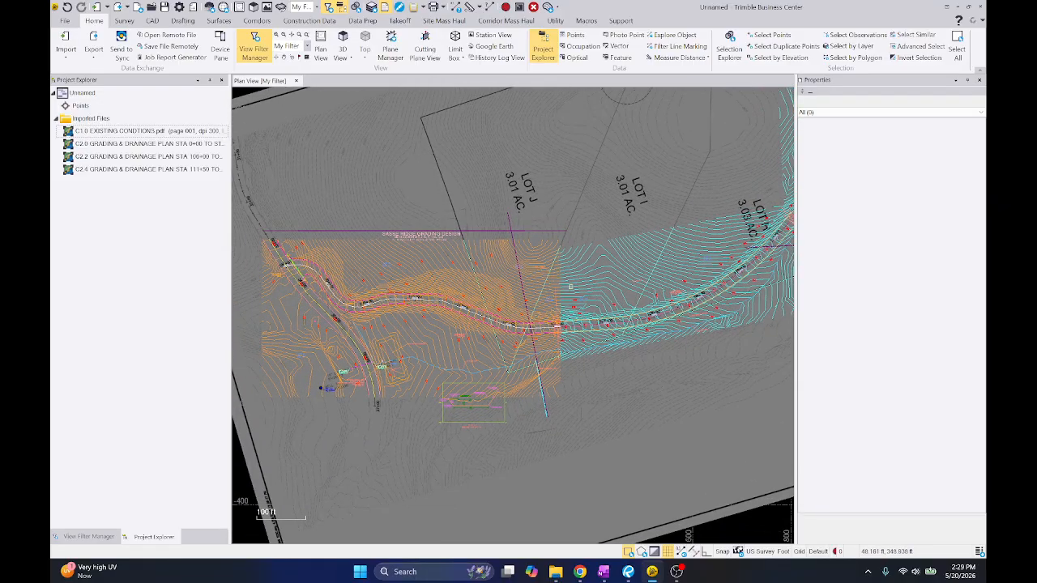
pyautogui.scroll(12, 570, 286)
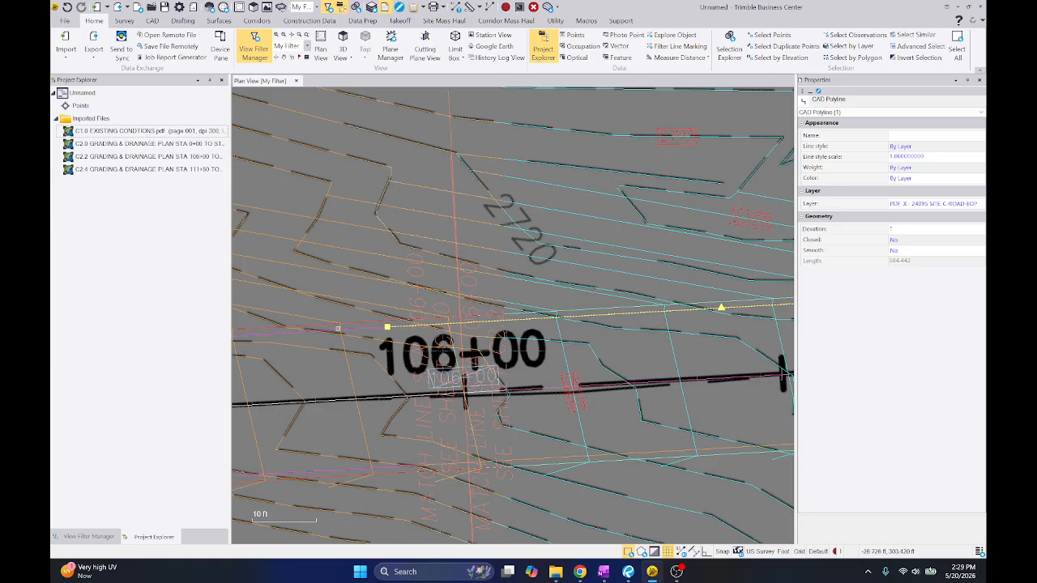
pyautogui.click(924, 203)
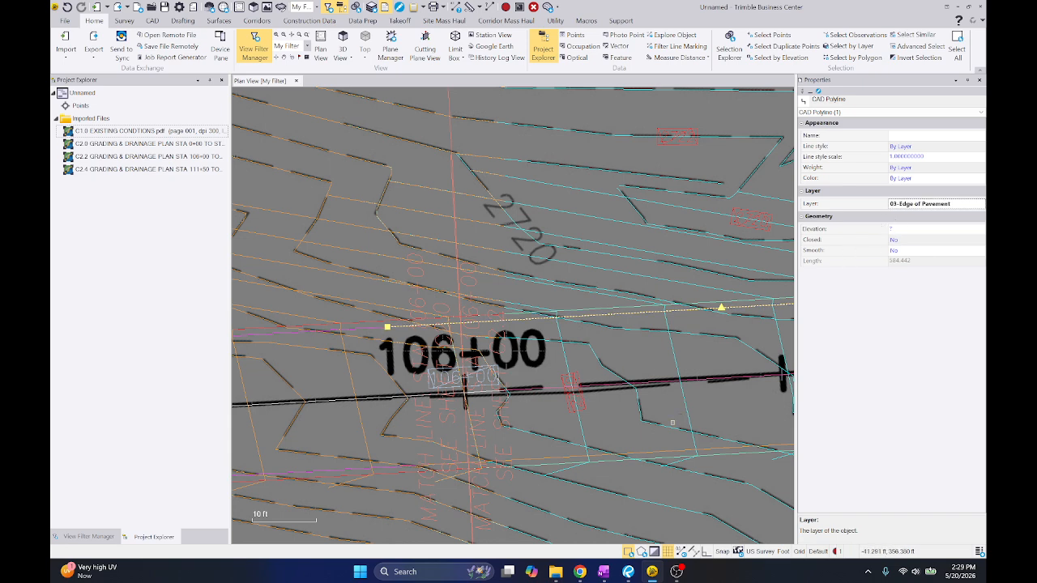
pyautogui.click(655, 452)
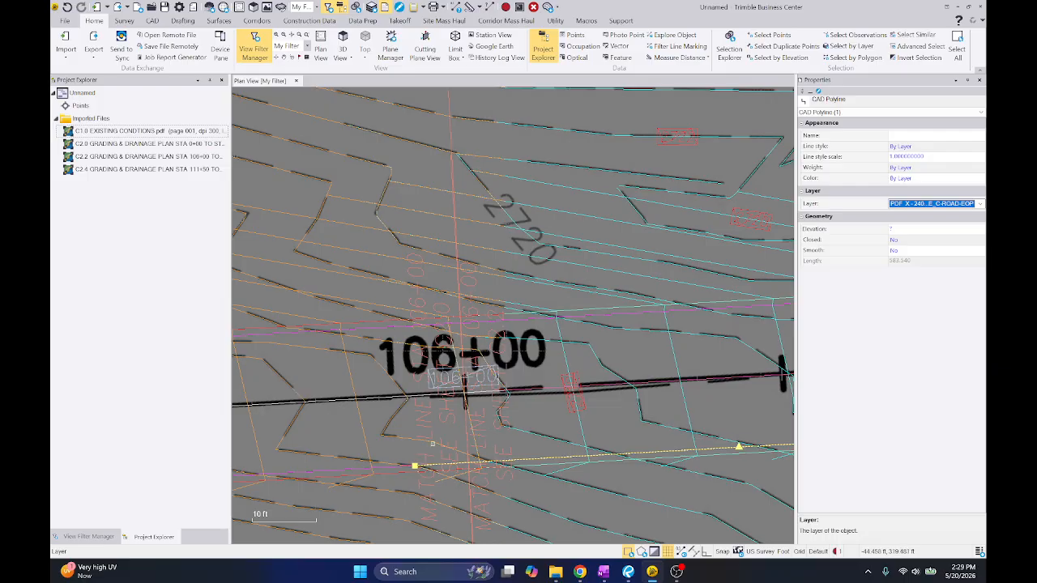
pyautogui.press('Escape')
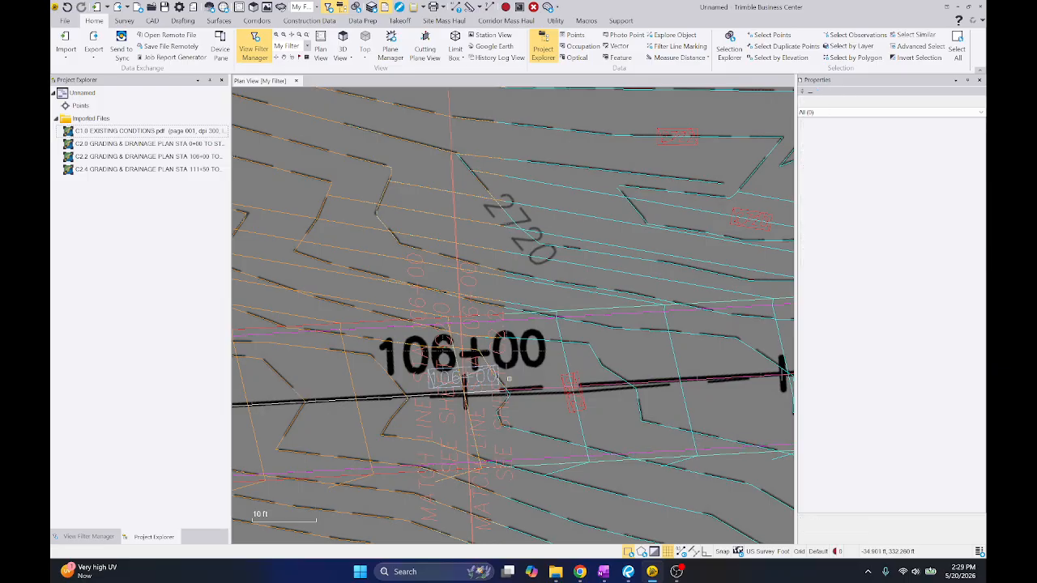
# Select the edge-of-pavement polylines on both sides of the road between stations 111+50 and 113+00
pyautogui.scroll(-3, 405, 446)
pyautogui.moveTo(565, 353); pyautogui.dragTo(251, 405, button='middle')
pyautogui.moveTo(713, 246); pyautogui.dragTo(235, 508, button='middle')
pyautogui.moveTo(648, 382); pyautogui.dragTo(537, 444, button='middle')
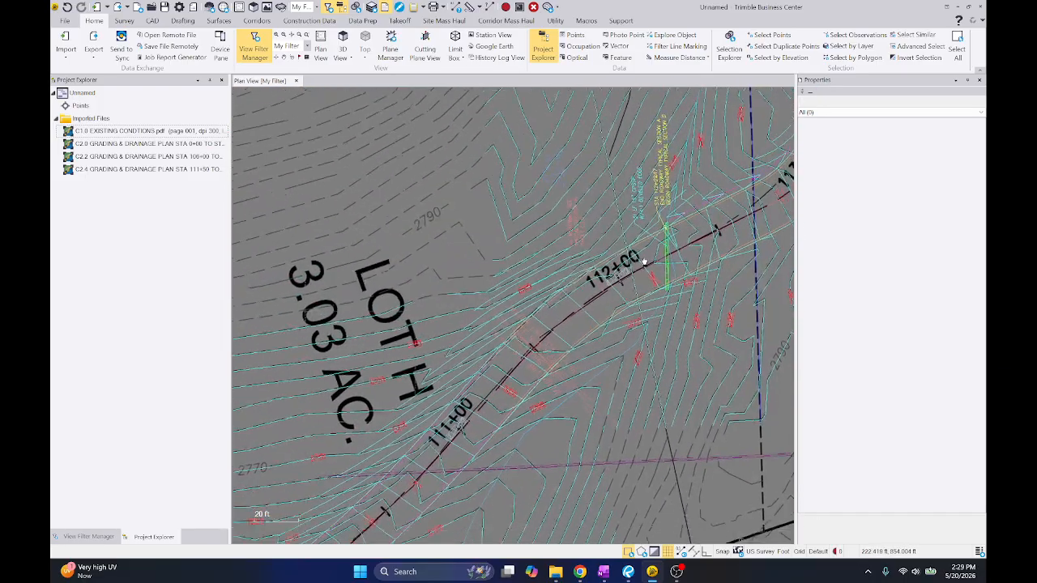
pyautogui.scroll(2, 541, 437)
pyautogui.moveTo(655, 204); pyautogui.dragTo(523, 242, button='middle')
pyautogui.click(622, 179)
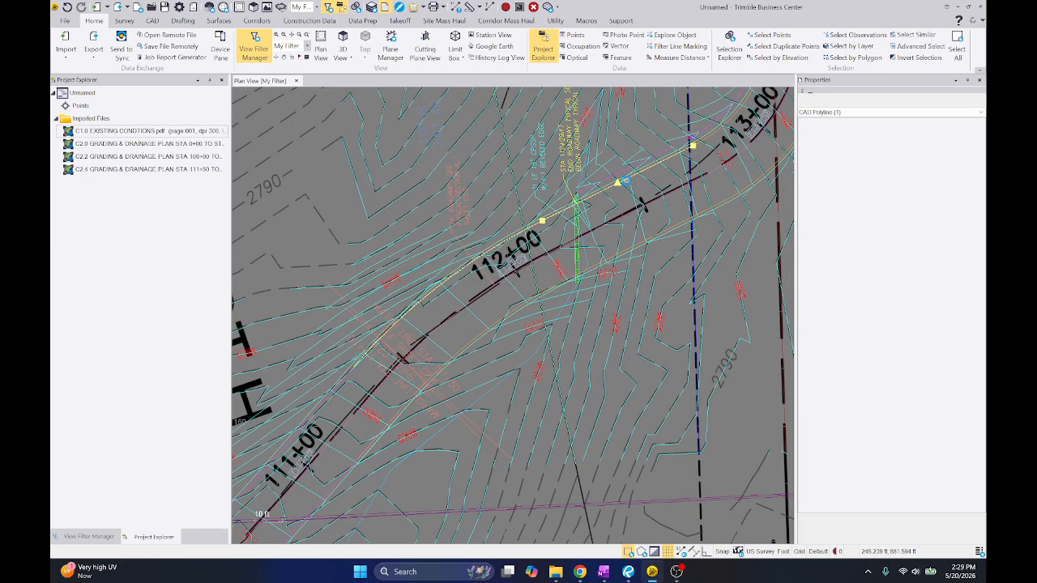
pyautogui.keyDown('ctrl'); pyautogui.click(629, 248); pyautogui.keyUp('ctrl')
pyautogui.moveTo(714, 180); pyautogui.dragTo(659, 231, button='middle')
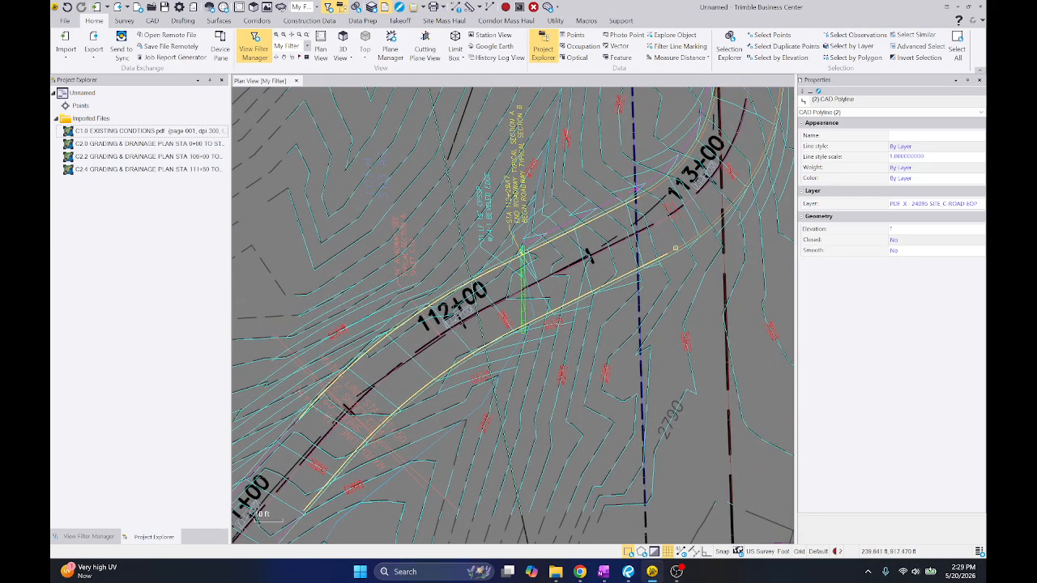
# Add the east and west road-edge polylines around station 114+00 to the selection
pyautogui.scroll(-6, 656, 188)
pyautogui.moveTo(686, 143); pyautogui.dragTo(655, 218, button='middle')
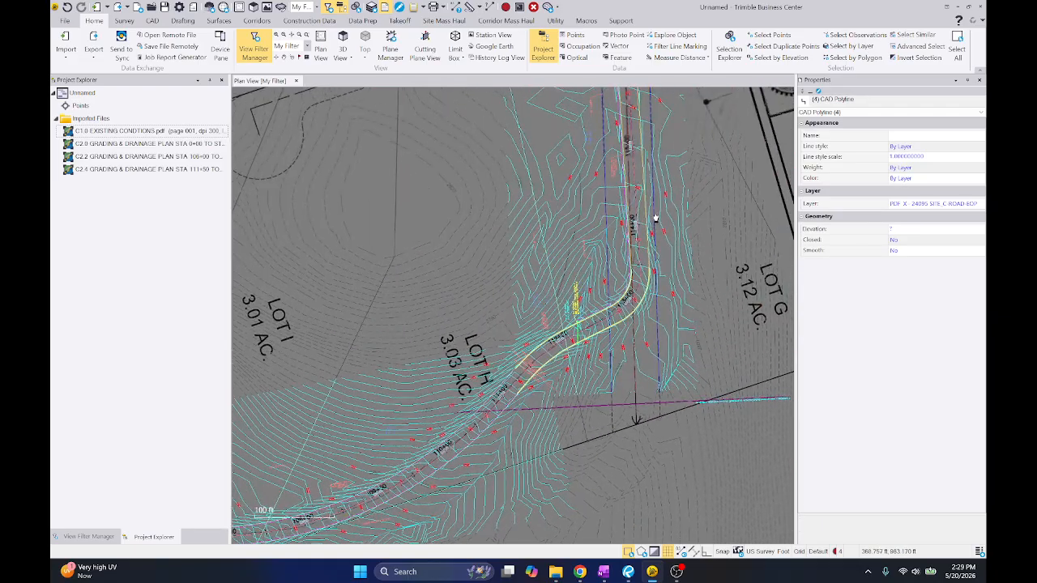
pyautogui.scroll(8, 655, 218)
pyautogui.keyDown('ctrl'); pyautogui.click(656, 229); pyautogui.keyUp('ctrl')
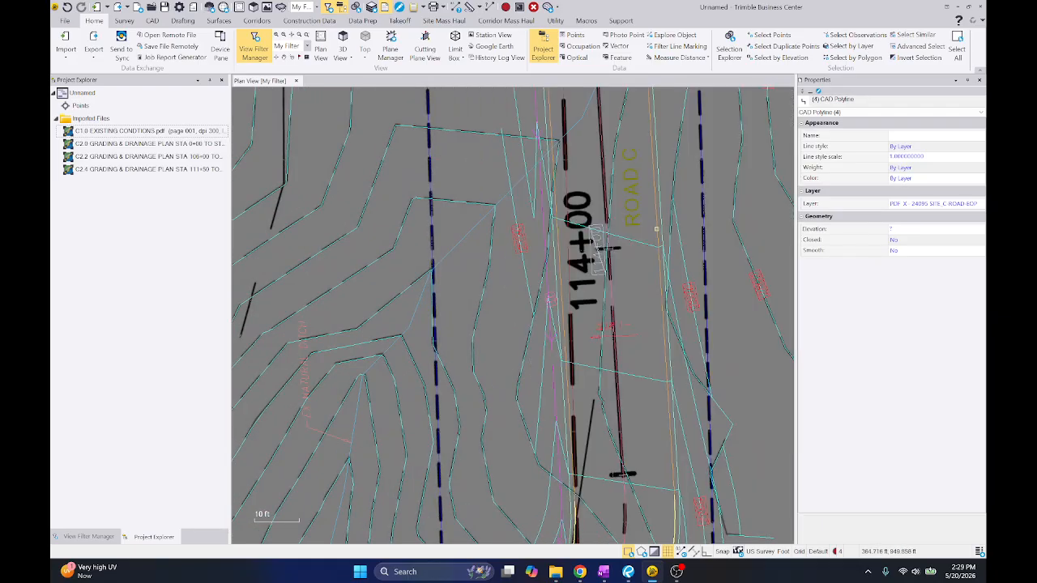
pyautogui.keyDown('ctrl'); pyautogui.click(558, 209); pyautogui.keyUp('ctrl')
pyautogui.scroll(-6, 557, 206)
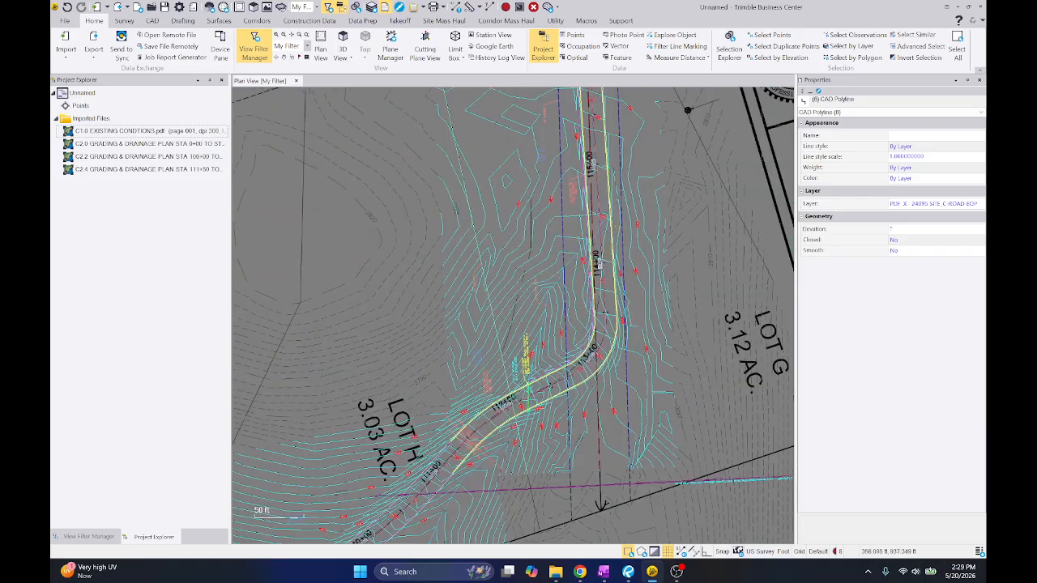
# Add the cul-de-sac edge polylines near 116+00 to the selection and move all selected edges to the layer 03-Edge of Pavement
pyautogui.scroll(1, 621, 169)
pyautogui.moveTo(623, 172); pyautogui.dragTo(639, 405, button='middle')
pyautogui.scroll(5, 608, 243)
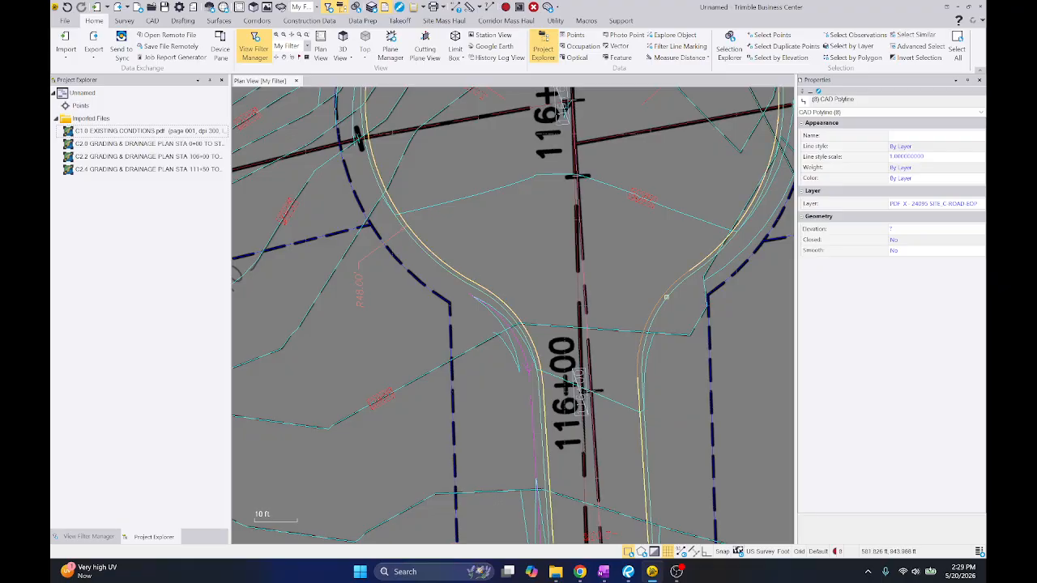
pyautogui.click(914, 204)
pyautogui.scroll(-5, 654, 195)
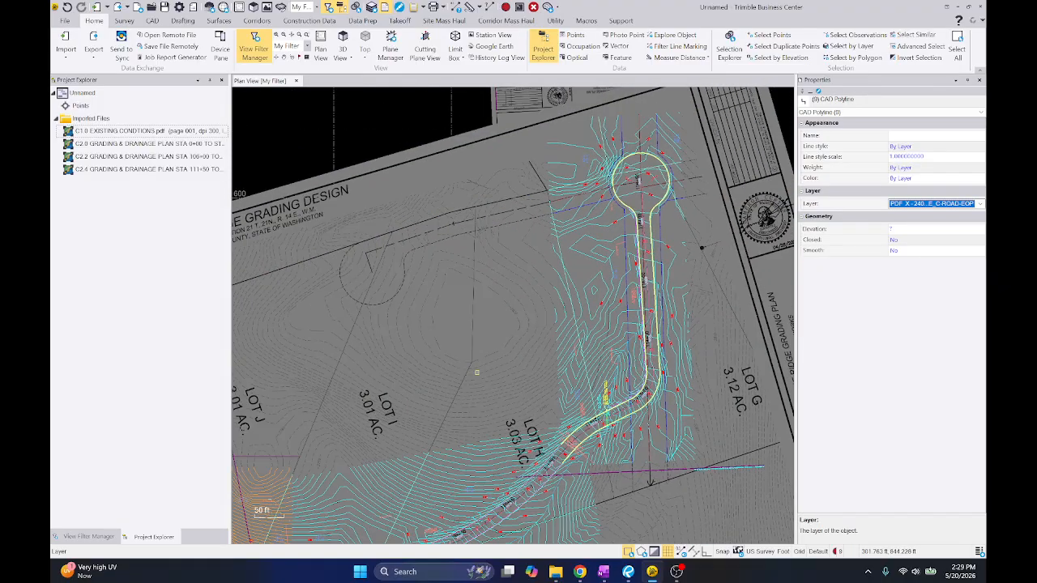
# Isolate the 03-Edge of Pavement layer using the road edge near station 111+00, hiding all other data, and review its linework
pyautogui.moveTo(553, 449); pyautogui.dragTo(671, 263, button='middle')
pyautogui.scroll(5, 690, 299)
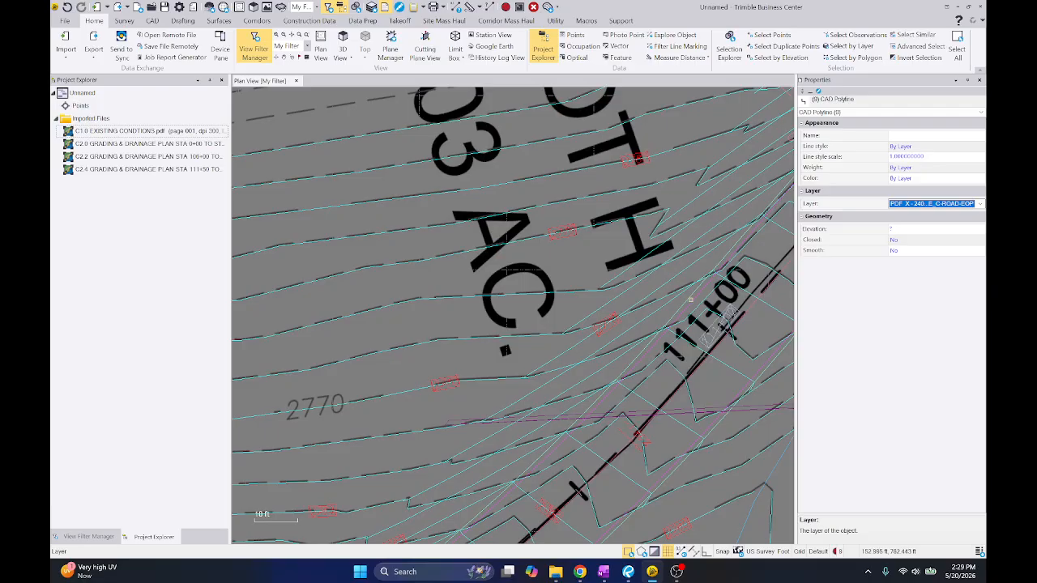
pyautogui.click(695, 293)
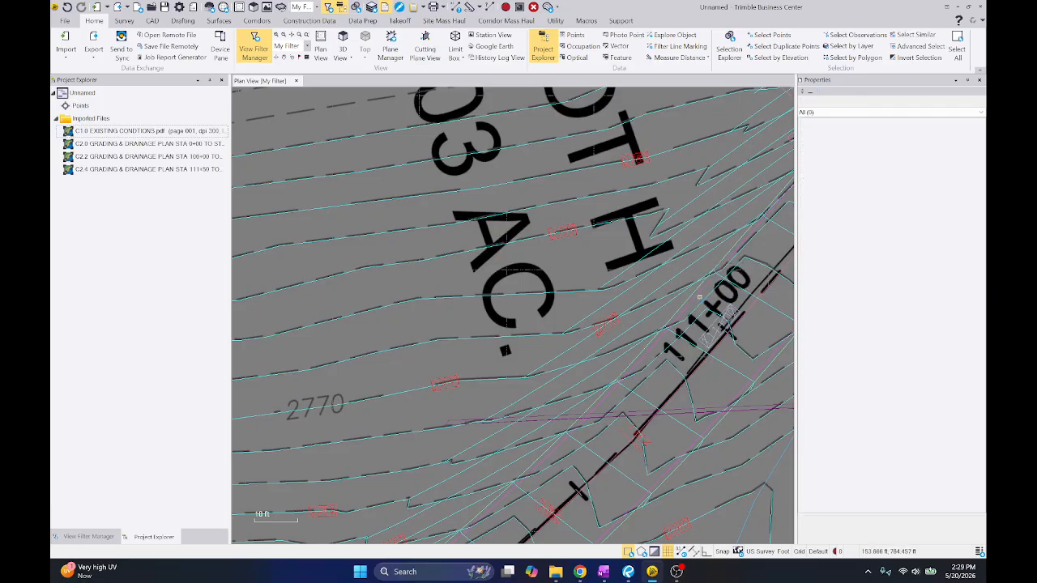
pyautogui.click(87, 536)
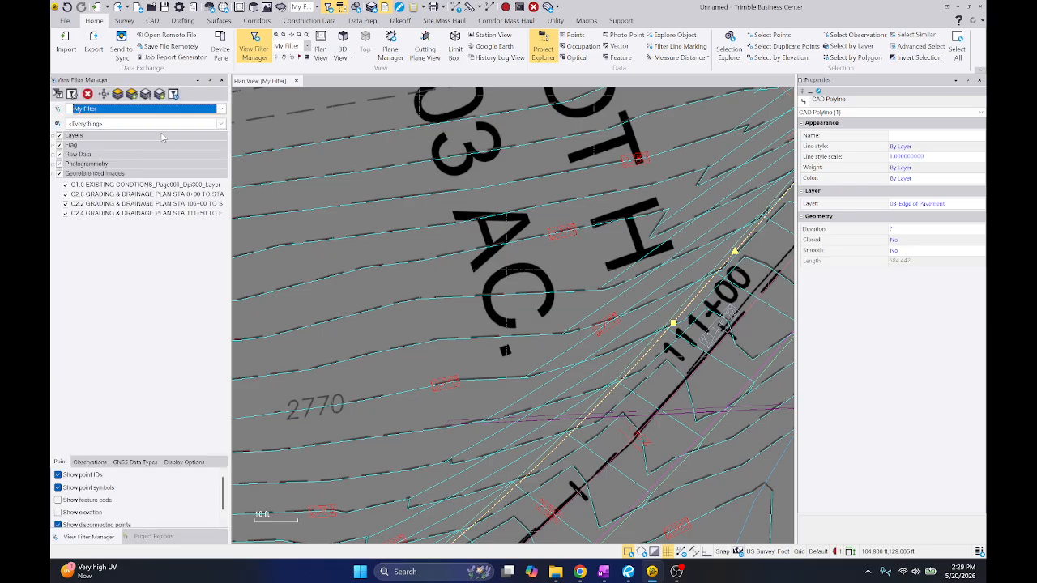
pyautogui.click(120, 97)
pyautogui.scroll(-8, 576, 222)
pyautogui.moveTo(453, 238); pyautogui.dragTo(648, 232, button='middle')
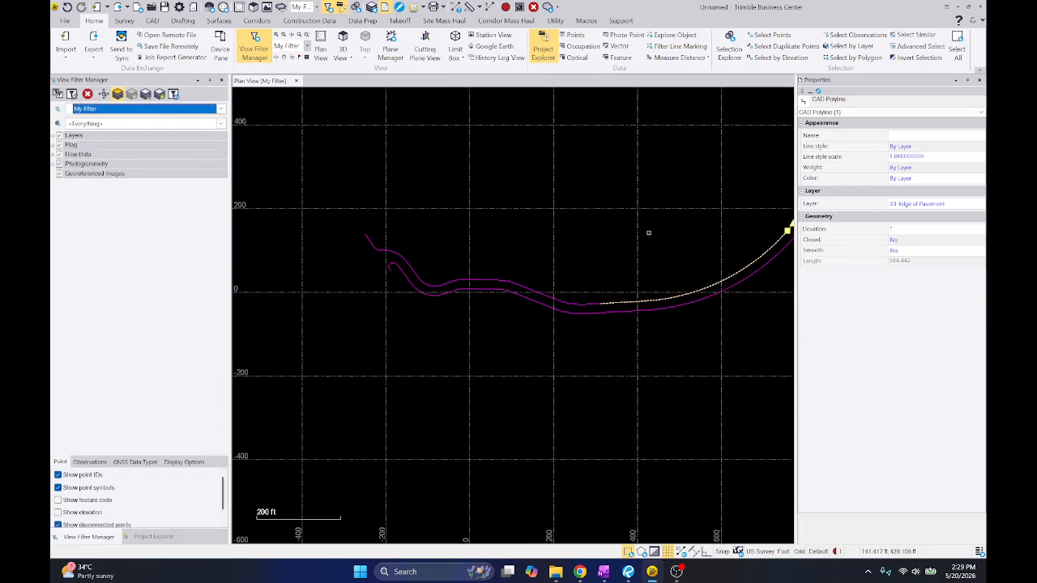
# Restore all layers, and isolate the 03-Edge of Pavement layer of the edge line near 103+00 while keeping the georeferenced images visible
pyautogui.press('Escape')
pyautogui.scroll(2, 554, 279)
pyautogui.click(540, 298)
pyautogui.click(421, 278)
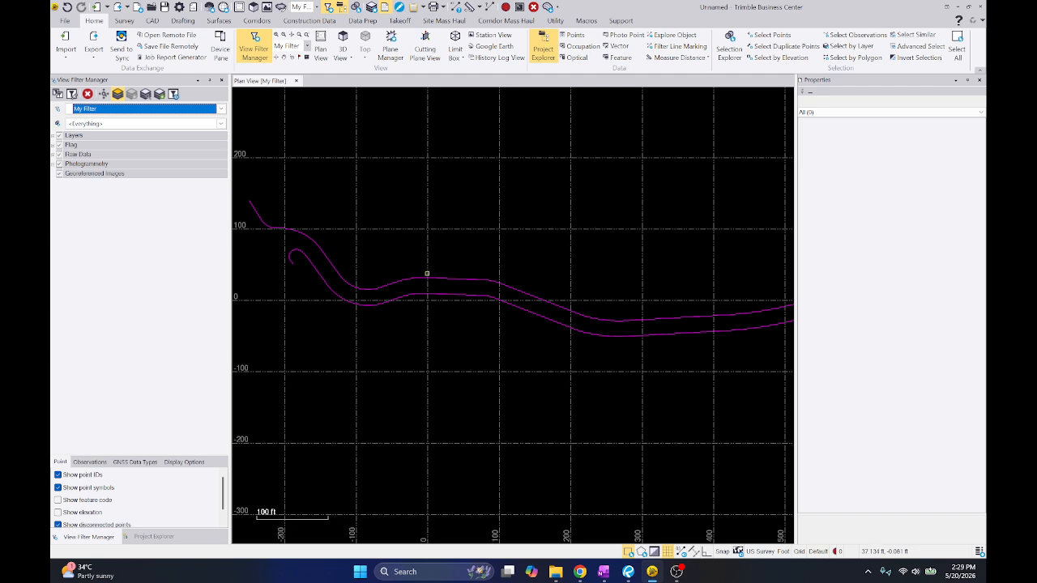
pyautogui.click(116, 95)
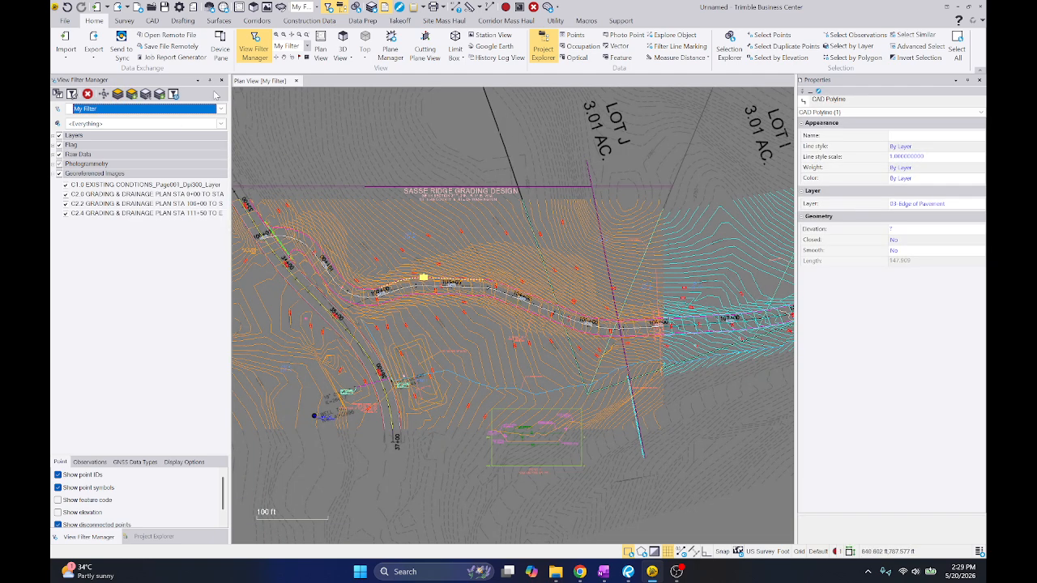
pyautogui.click(147, 95)
# Compare the edge-of-pavement lines with C1.0 between stations 104+00 and 100+00, and hide the C1.0 image
pyautogui.scroll(10, 490, 273)
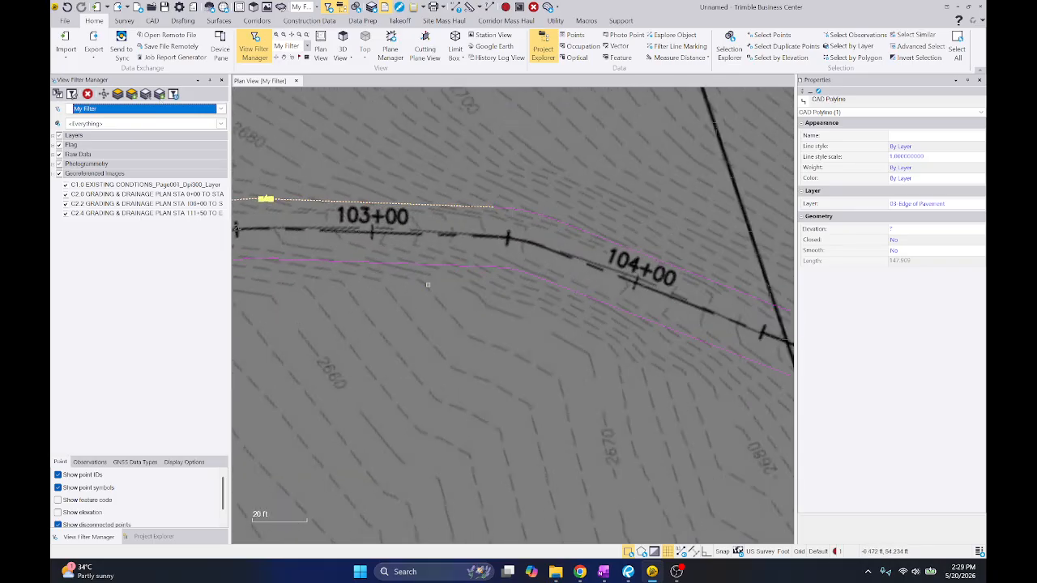
pyautogui.scroll(3, 490, 273)
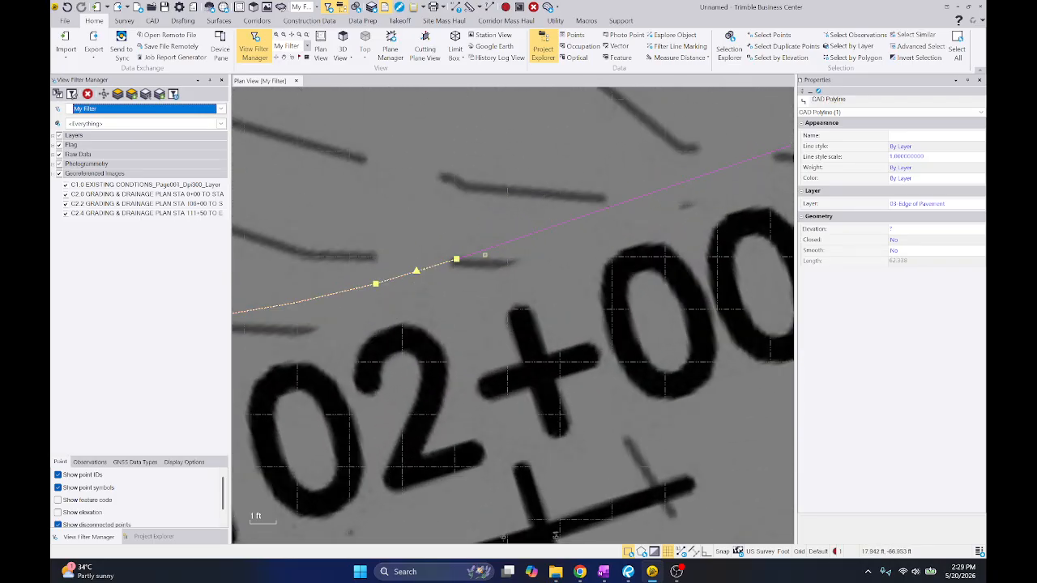
pyautogui.scroll(-10, 456, 257)
pyautogui.scroll(8, 386, 178)
pyautogui.scroll(-5, 385, 177)
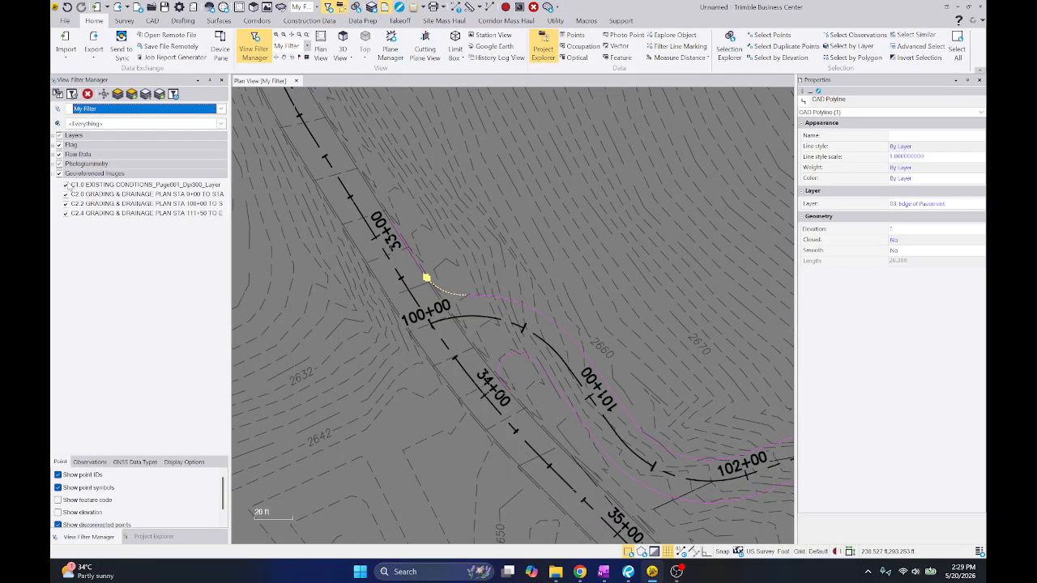
pyautogui.click(67, 186)
# Snap the end of the straight edge line northwest of station 100+00 to the start of the intersection's return curve
pyautogui.scroll(4, 449, 284)
pyautogui.press('Escape')
pyautogui.scroll(7, 385, 270)
pyautogui.click(365, 178)
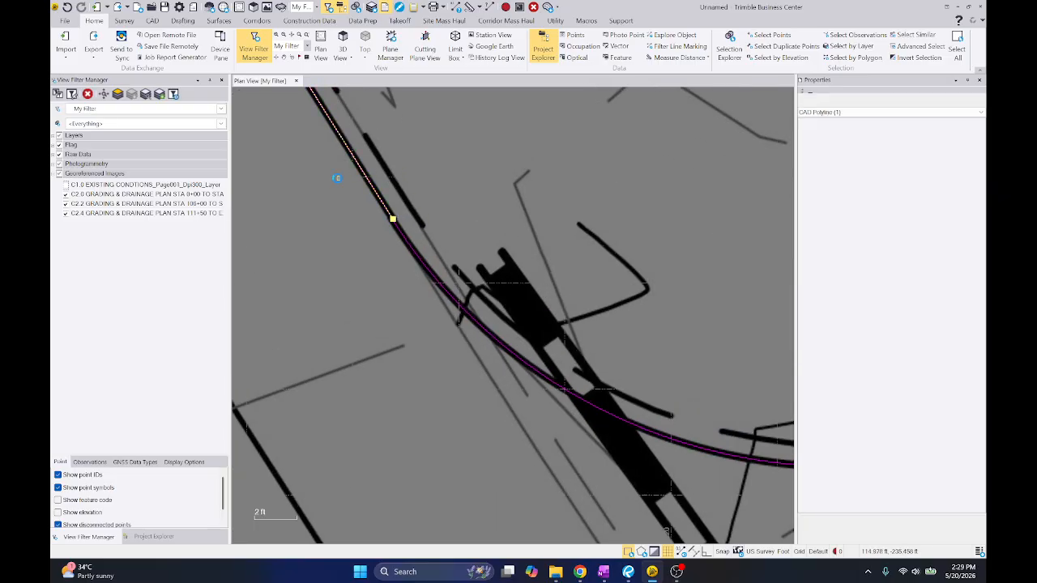
pyautogui.scroll(6, 384, 212)
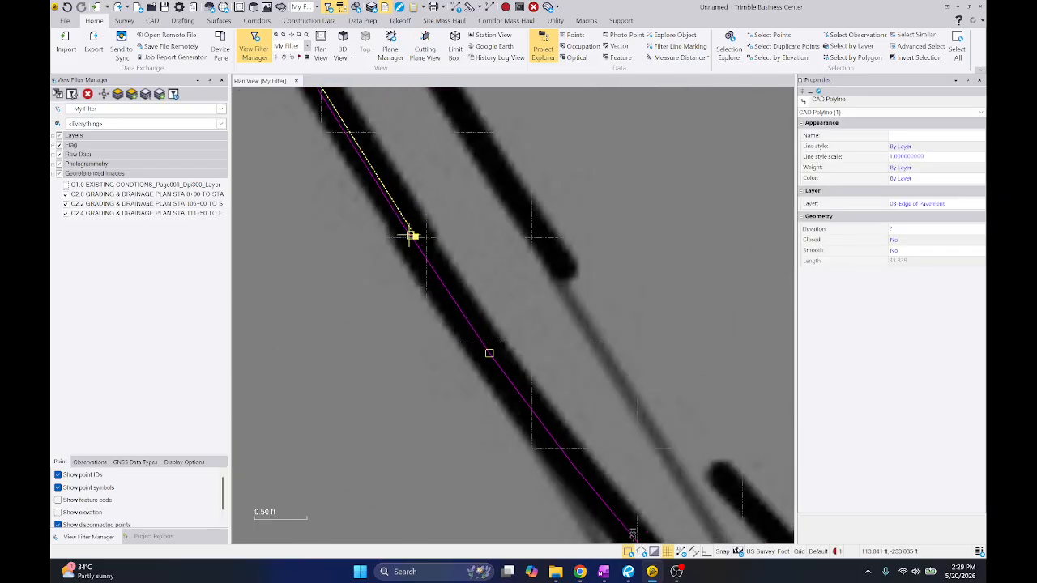
pyautogui.click(411, 235)
# Snap the start of the north edge line just past the intersection's return curve onto that curve's end
pyautogui.scroll(-9, 381, 231)
pyautogui.click(491, 345)
pyautogui.moveTo(761, 409); pyautogui.dragTo(547, 252, button='middle')
pyautogui.scroll(5, 548, 253)
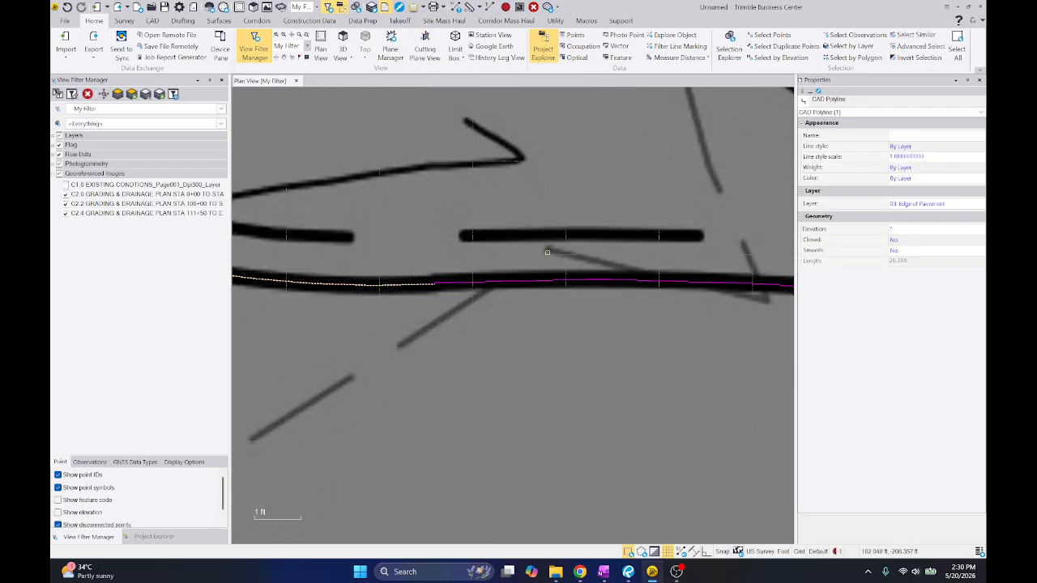
pyautogui.scroll(3, 490, 273)
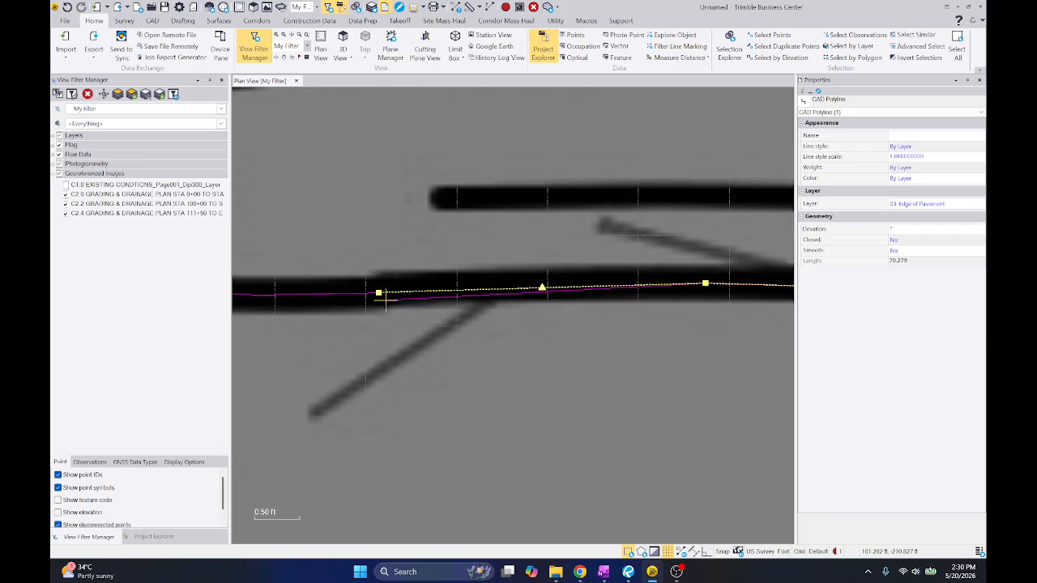
pyautogui.click(382, 293)
pyautogui.scroll(-9, 373, 292)
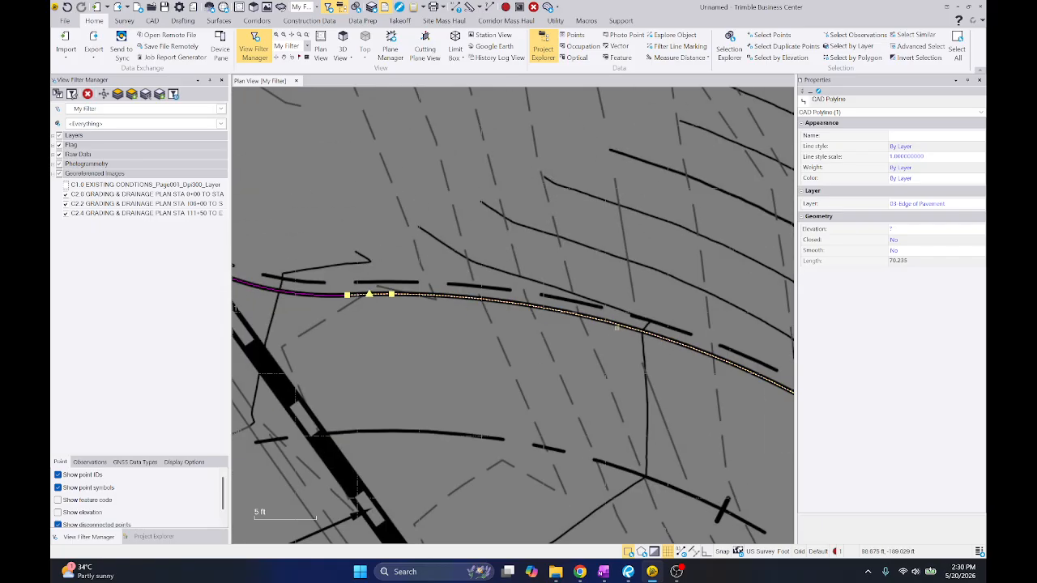
# Snap the upper end of the straight edge line near station 101+00 to the end of the preceding edge curve
pyautogui.scroll(-4, 405, 295)
pyautogui.moveTo(689, 450); pyautogui.dragTo(548, 306, button='middle')
pyautogui.scroll(2, 548, 307)
pyautogui.scroll(8, 486, 292)
pyautogui.click(459, 233)
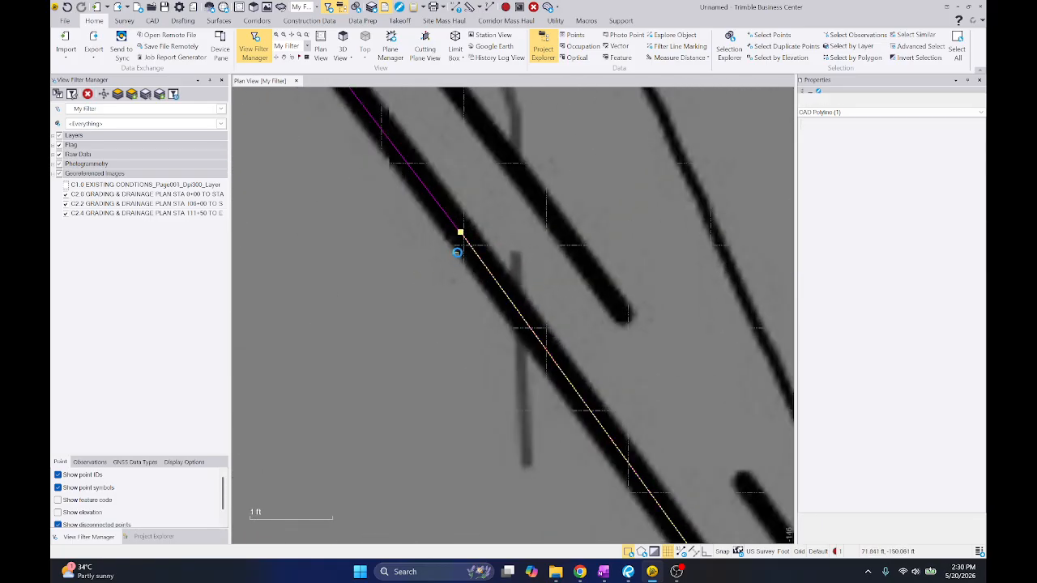
pyautogui.moveTo(460, 232); pyautogui.dragTo(468, 214)
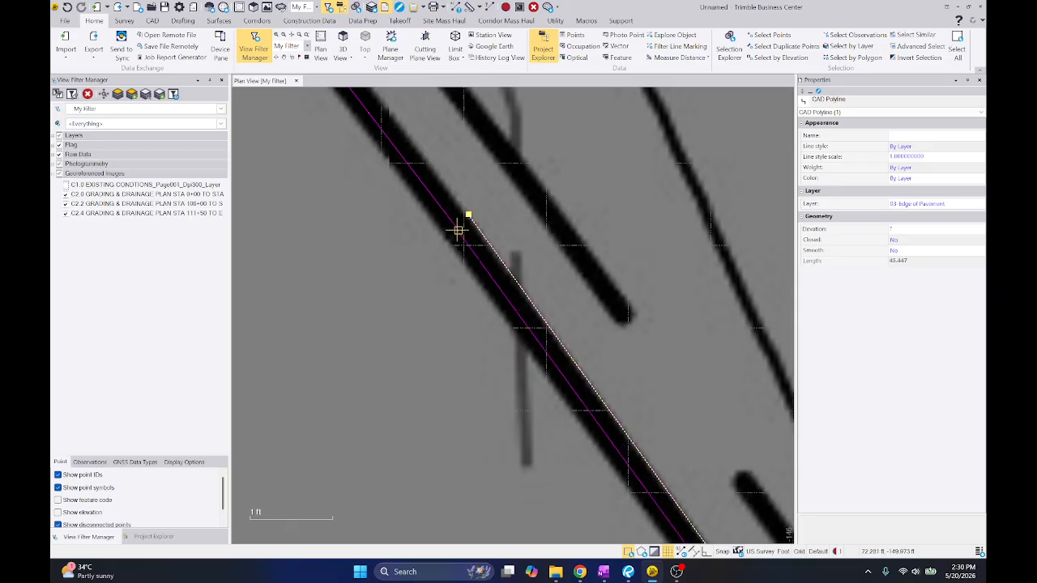
pyautogui.click(459, 230)
# Snap the lower end of the straight edge line past station 101+00 to the start of the following curve
pyautogui.scroll(-12, 406, 224)
pyautogui.scroll(8, 484, 328)
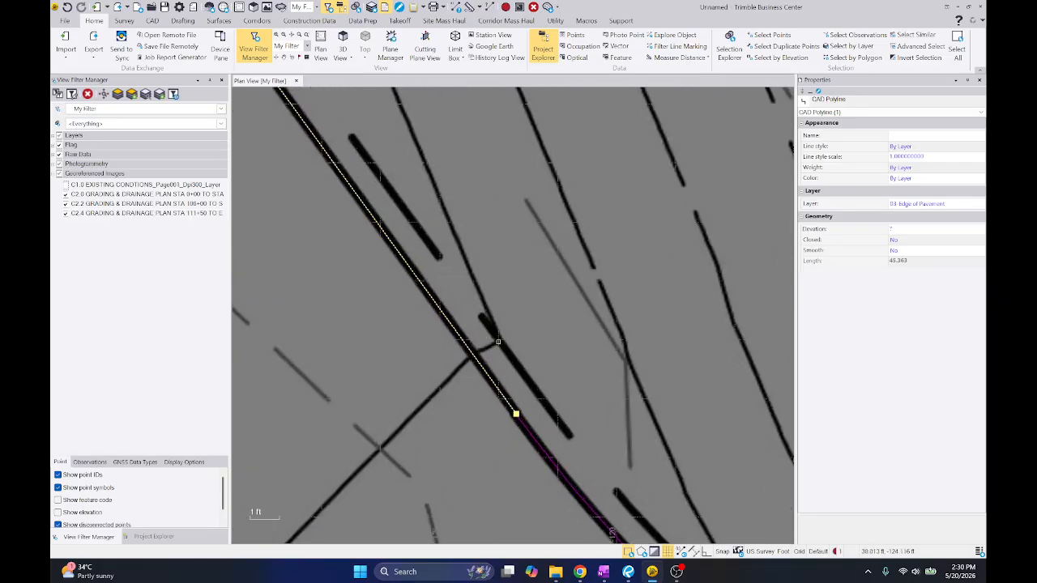
pyautogui.scroll(7, 516, 417)
pyautogui.scroll(-18, 419, 344)
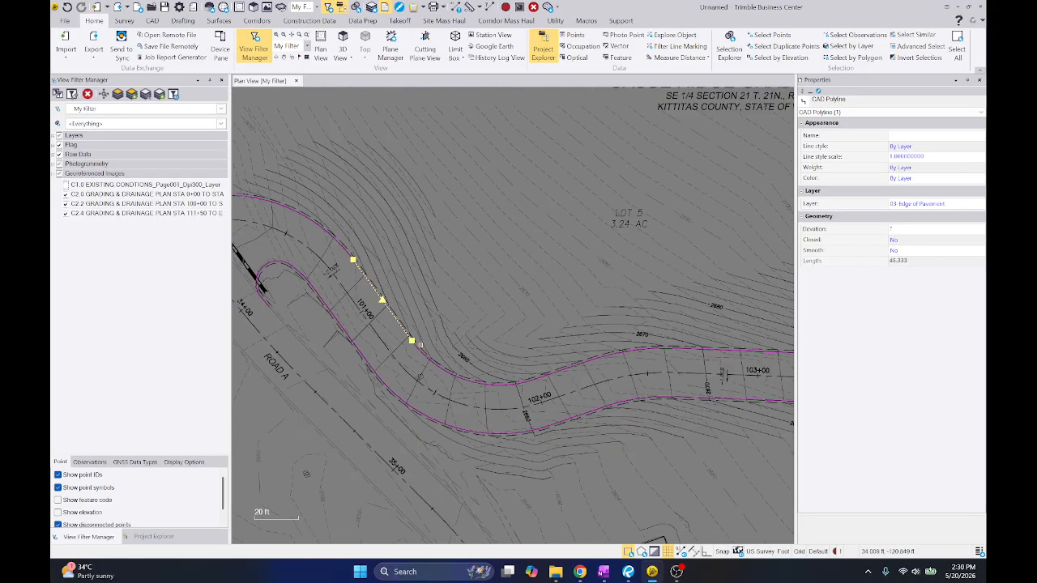
# Snap both ends of the north edge line running from station 102+00 past 103+00 to the adjoining edge segments
pyautogui.scroll(-1, 447, 373)
pyautogui.scroll(20, 451, 372)
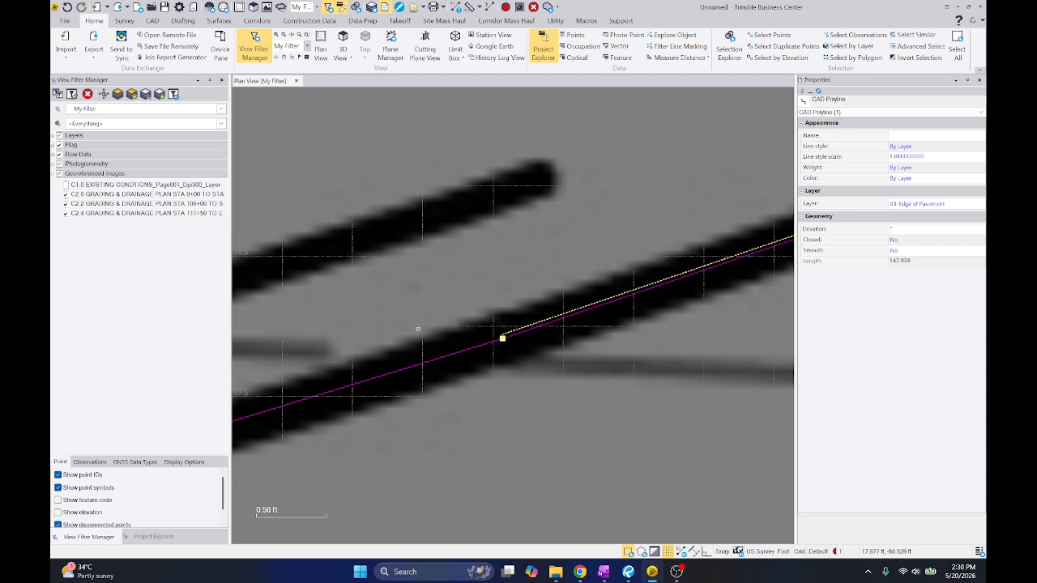
pyautogui.scroll(-20, 503, 336)
pyautogui.scroll(20, 452, 304)
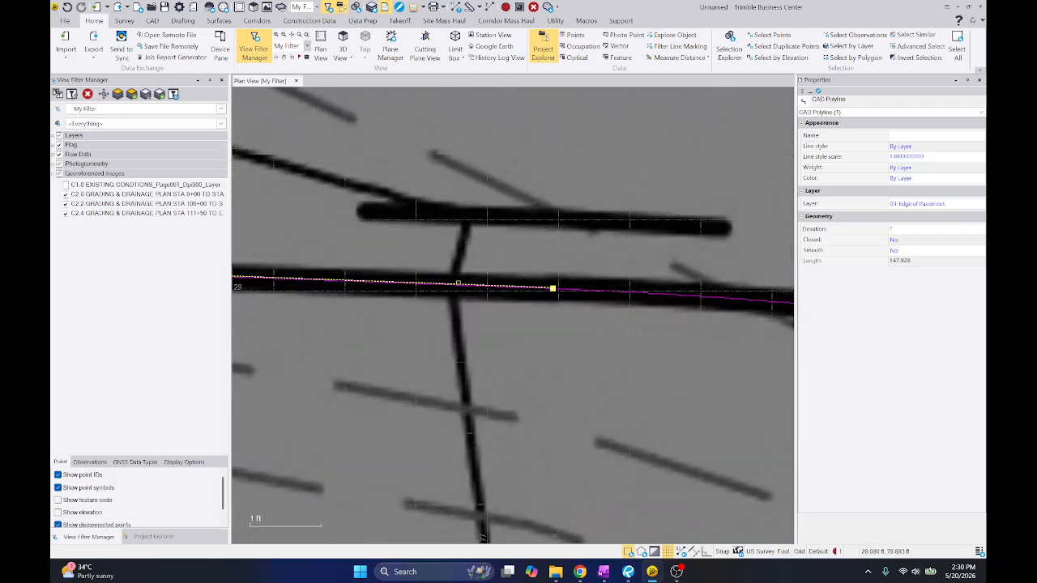
# Snap the west end of the north edge line running past station 104+00 to the end of the preceding segment
pyautogui.scroll(-15, 553, 289)
pyautogui.scroll(12, 553, 300)
pyautogui.scroll(5, 553, 306)
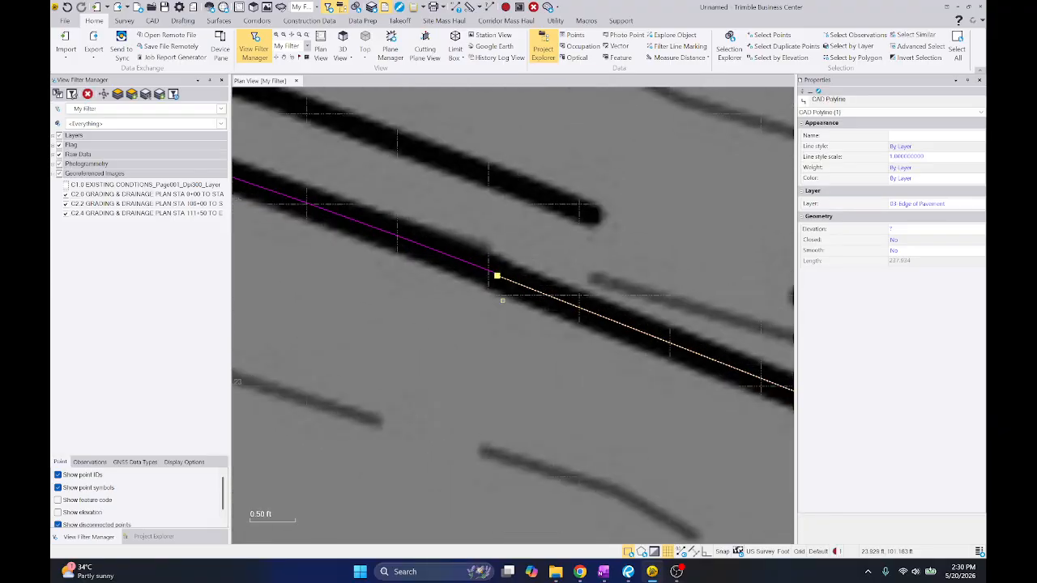
pyautogui.scroll(-20, 493, 263)
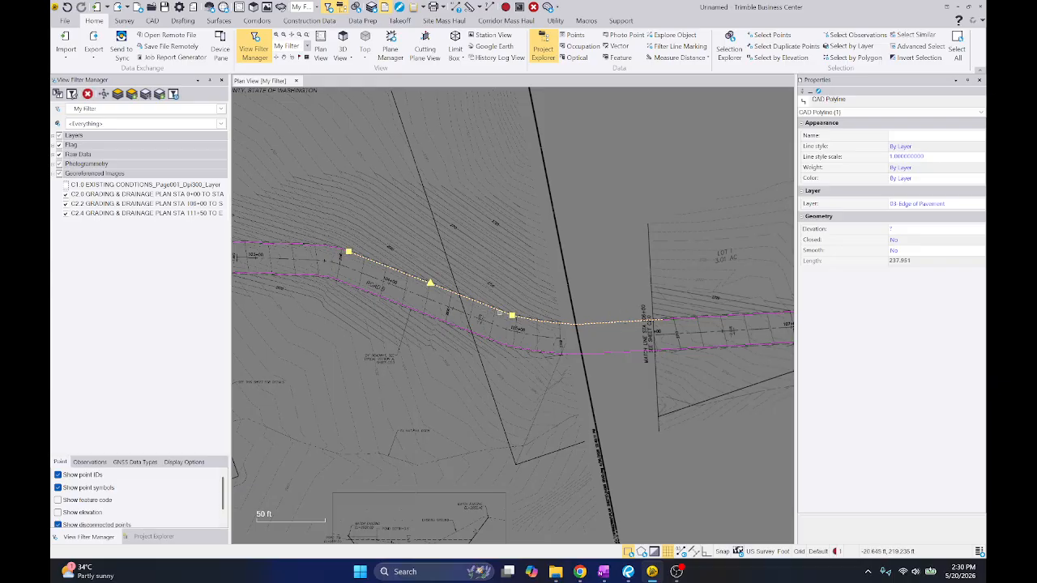
# Snap the west end of the north edge line at match line STA 106+00 to the end of the preceding edge segment
pyautogui.click(701, 311)
pyautogui.scroll(7, 681, 324)
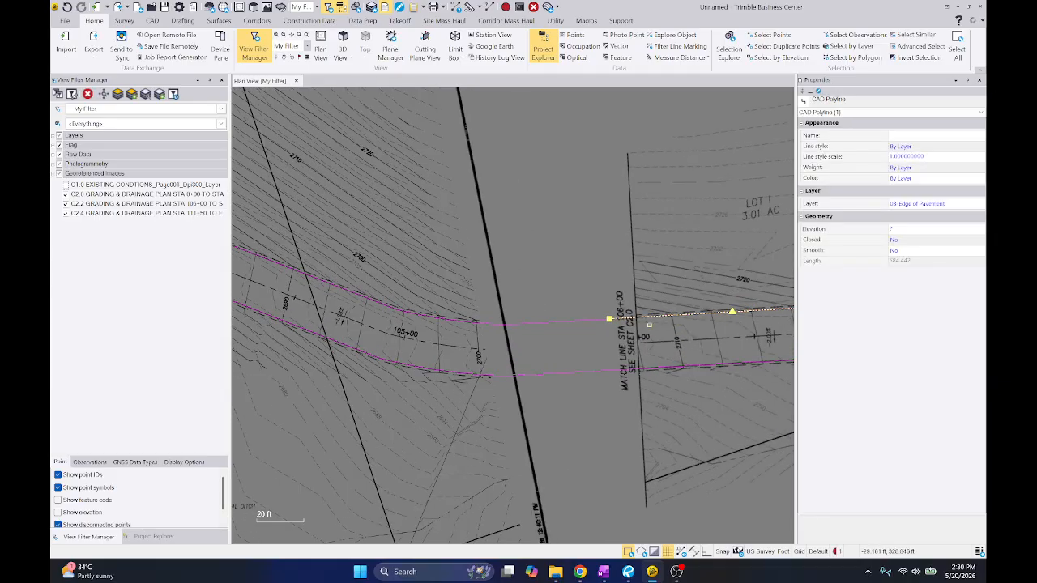
pyautogui.scroll(3, 660, 324)
pyautogui.click(506, 351)
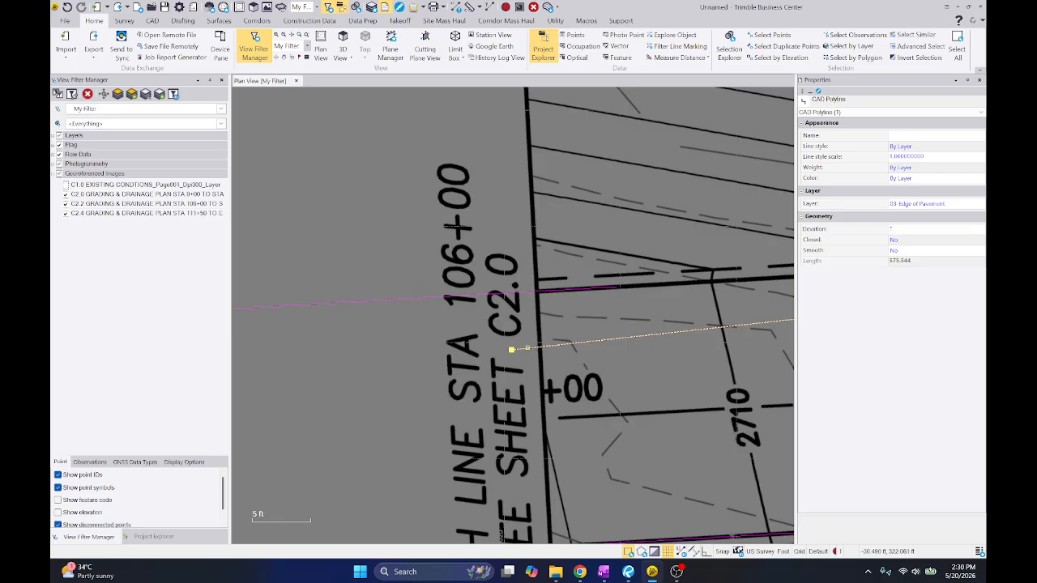
pyautogui.click(615, 285)
pyautogui.click(619, 314)
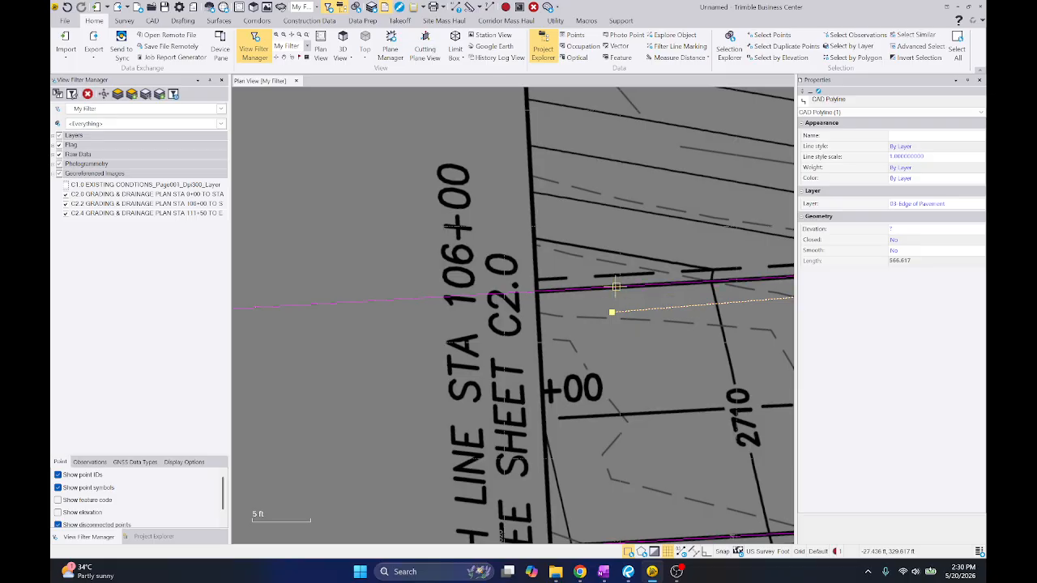
# Break the north edge line past match line STA 111+50 where it meets the adjoining edge line and delete its overlapping lower piece
pyautogui.scroll(-5, 616, 287)
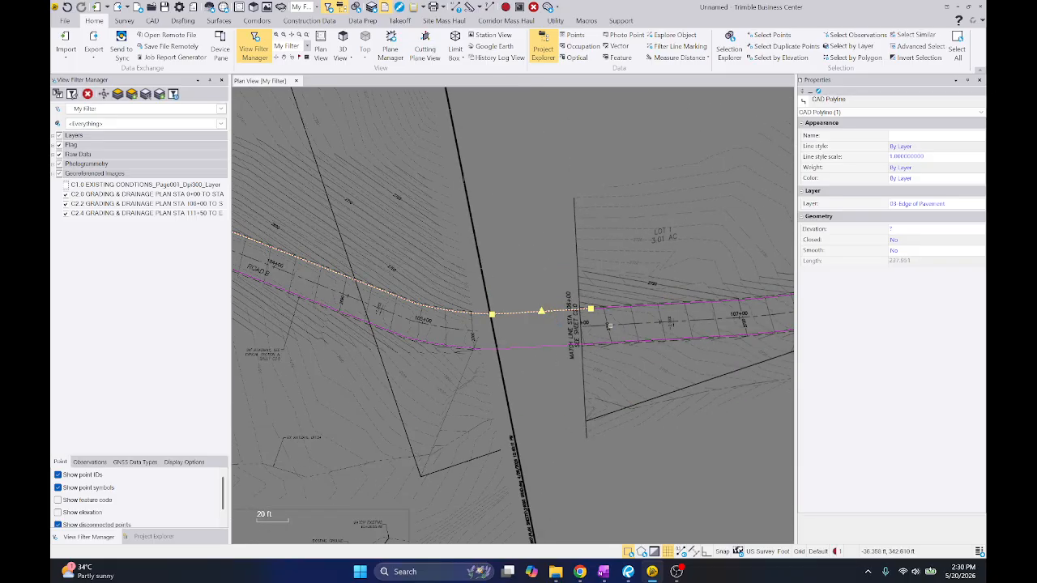
pyautogui.scroll(-2, 621, 325)
pyautogui.click(643, 310)
pyautogui.moveTo(669, 325); pyautogui.dragTo(454, 324, button='middle')
pyautogui.scroll(-5, 499, 326)
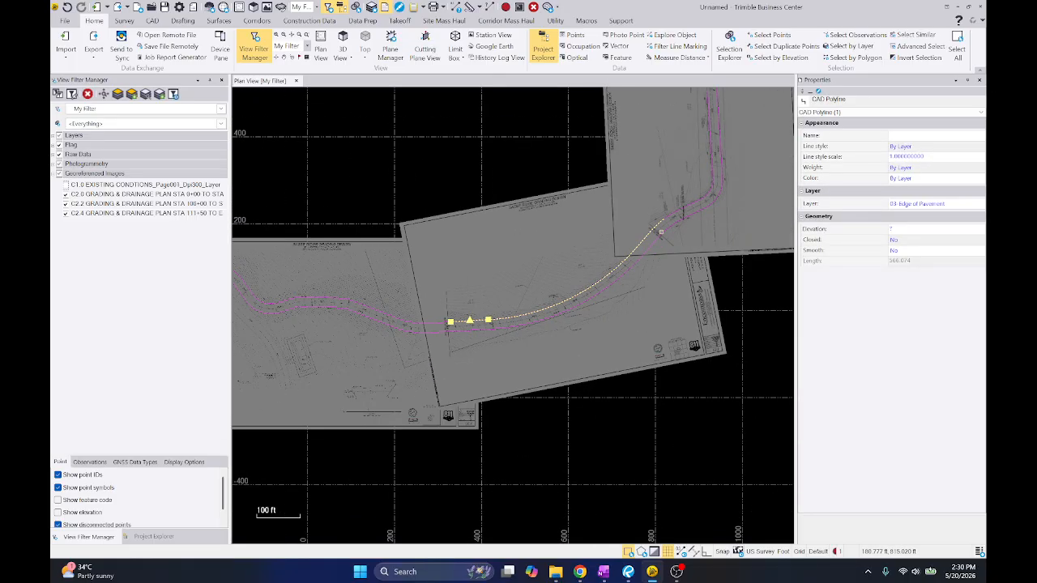
pyautogui.scroll(15, 689, 214)
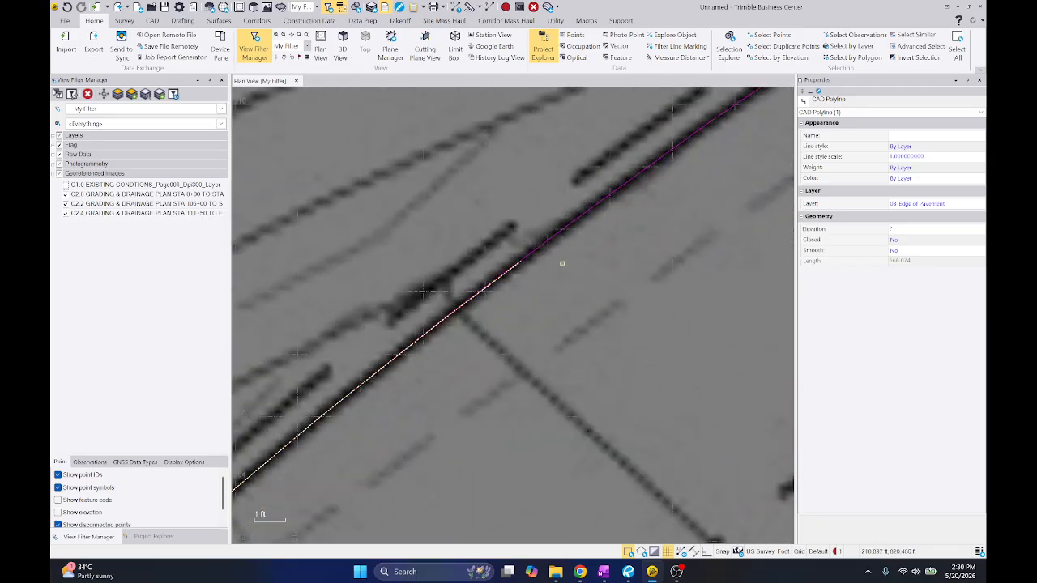
pyautogui.click(543, 240)
pyautogui.scroll(-8, 567, 214)
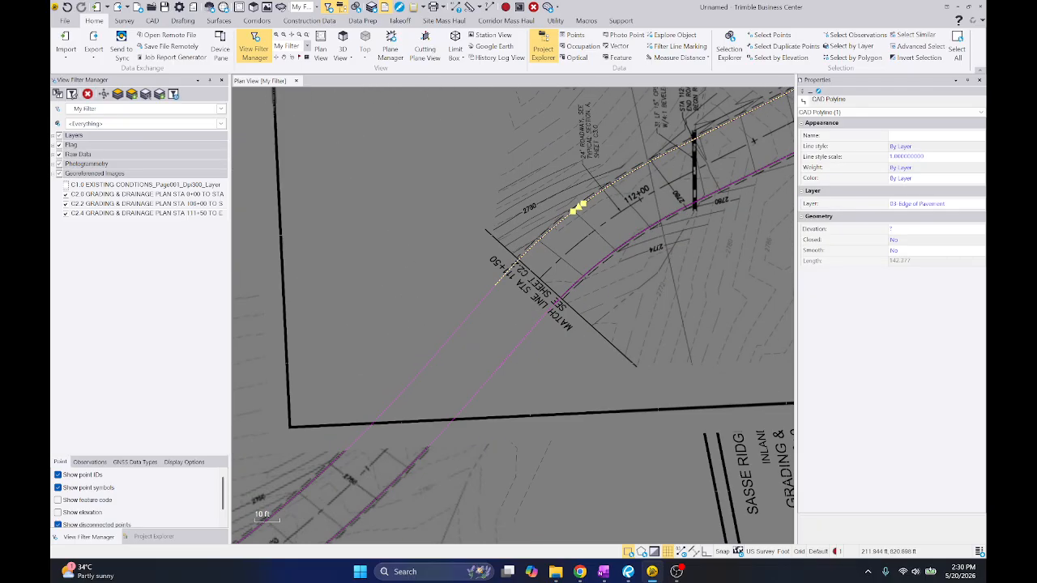
pyautogui.scroll(8, 569, 212)
pyautogui.rightClick(559, 228)
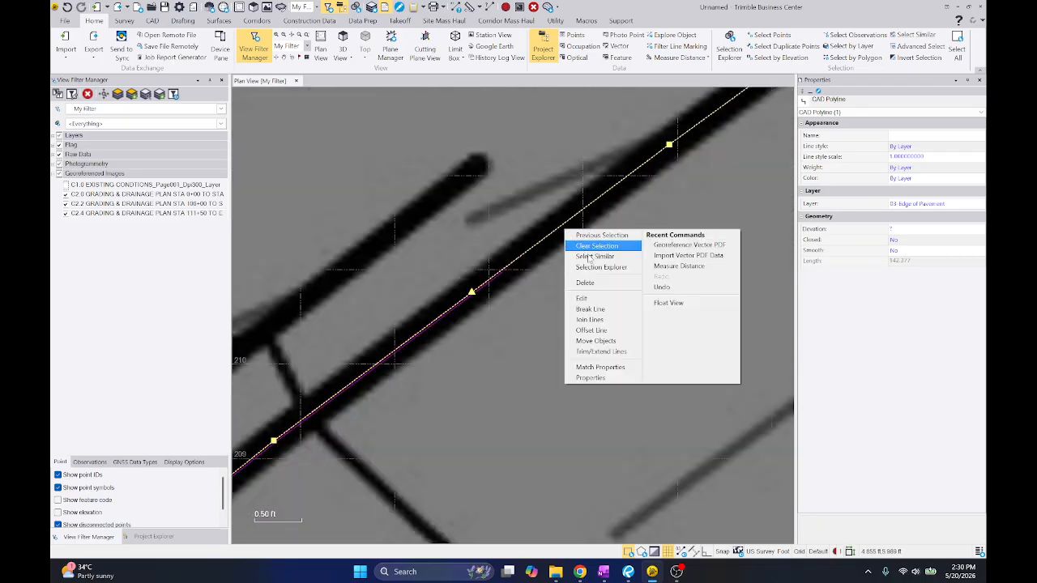
pyautogui.click(603, 308)
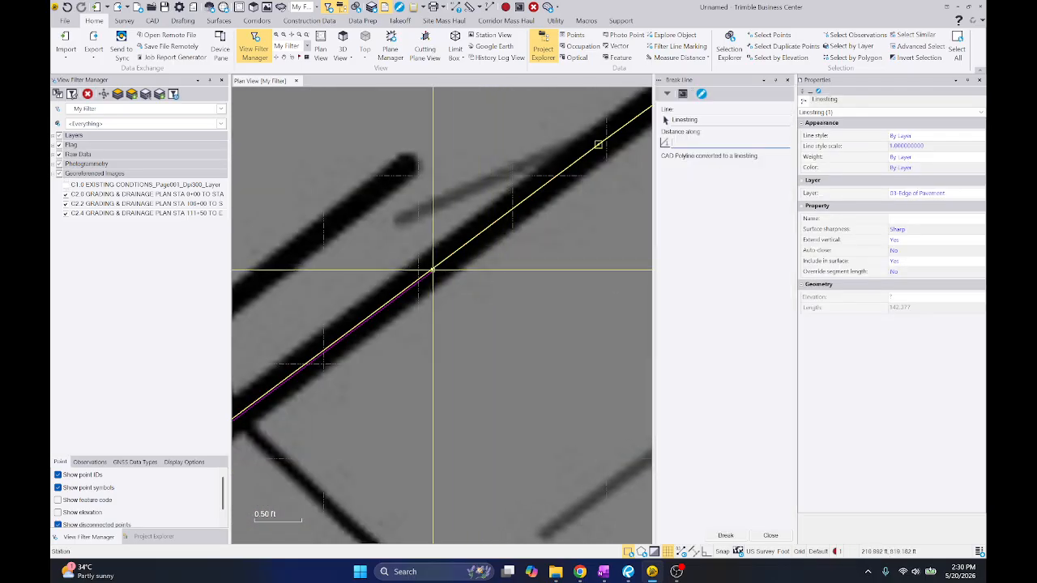
pyautogui.click(431, 270)
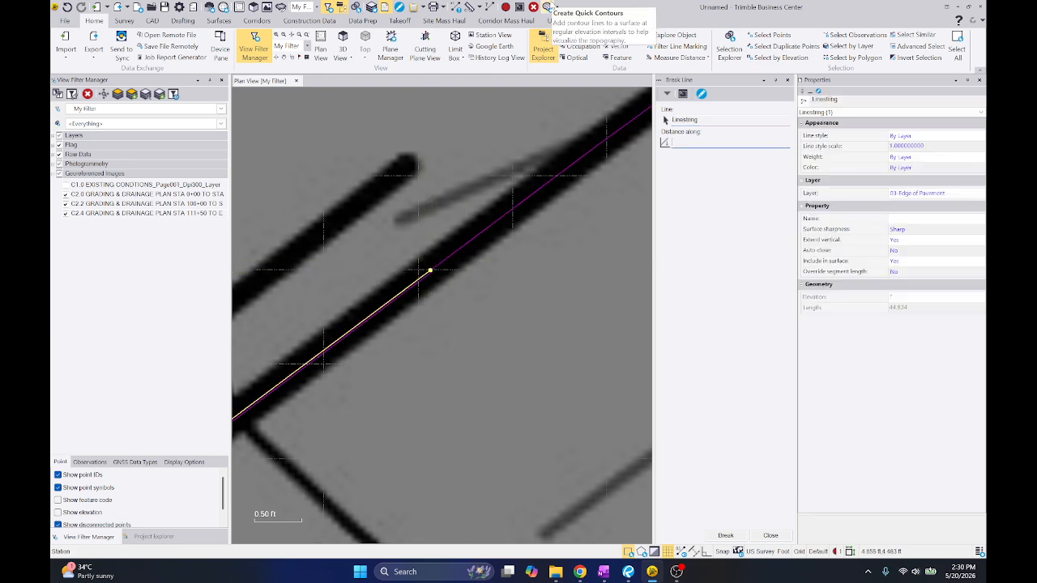
pyautogui.press('Escape')
pyautogui.press('Escape')
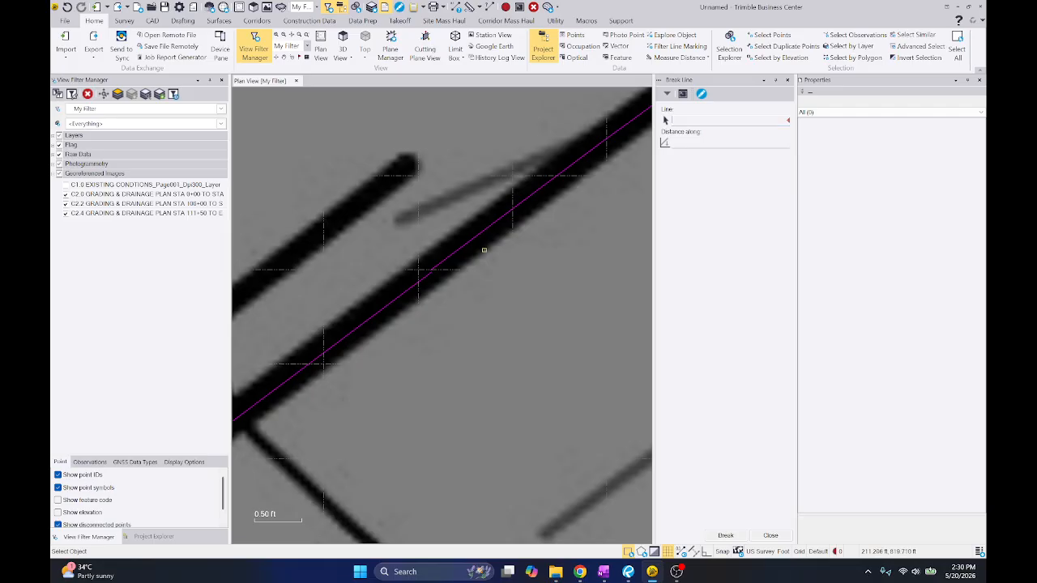
# Snap both ends of the remaining edge line near station 112+00 to the adjoining edge segments
pyautogui.rightClick(484, 250)
pyautogui.click(516, 270)
pyautogui.click(548, 250)
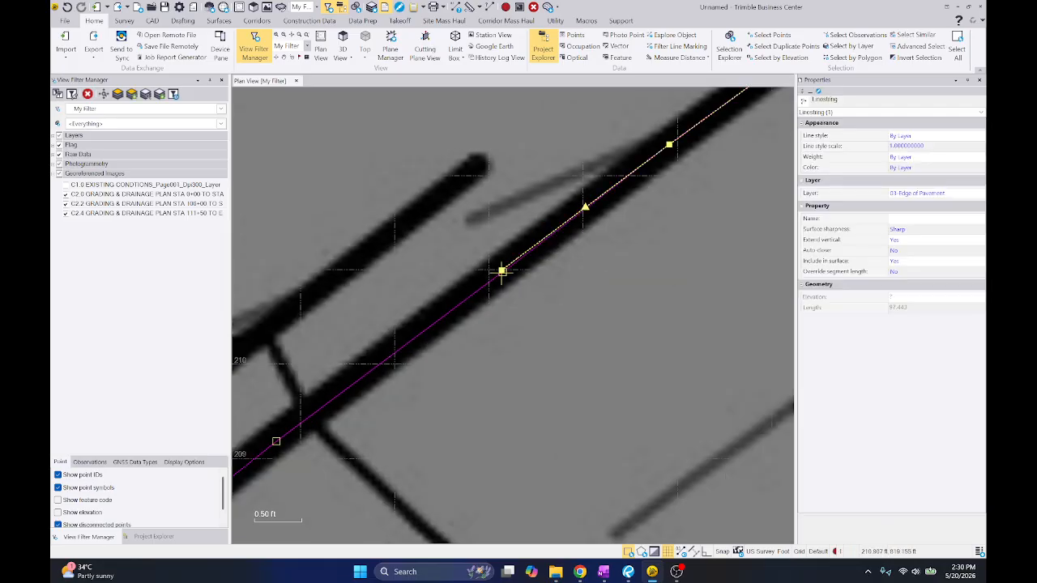
pyautogui.scroll(-6, 502, 271)
pyautogui.scroll(4, 427, 299)
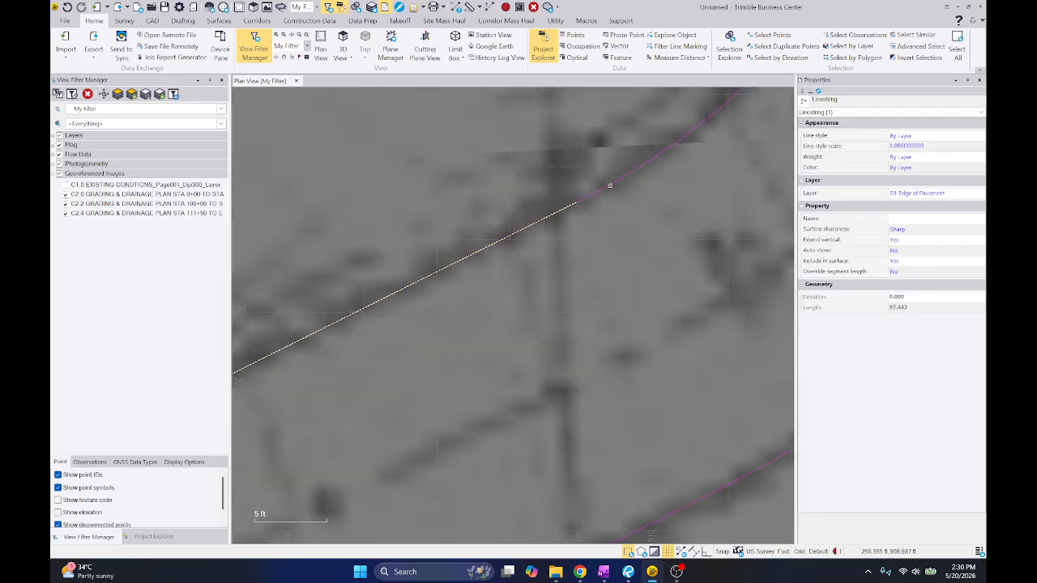
pyautogui.scroll(5, 610, 186)
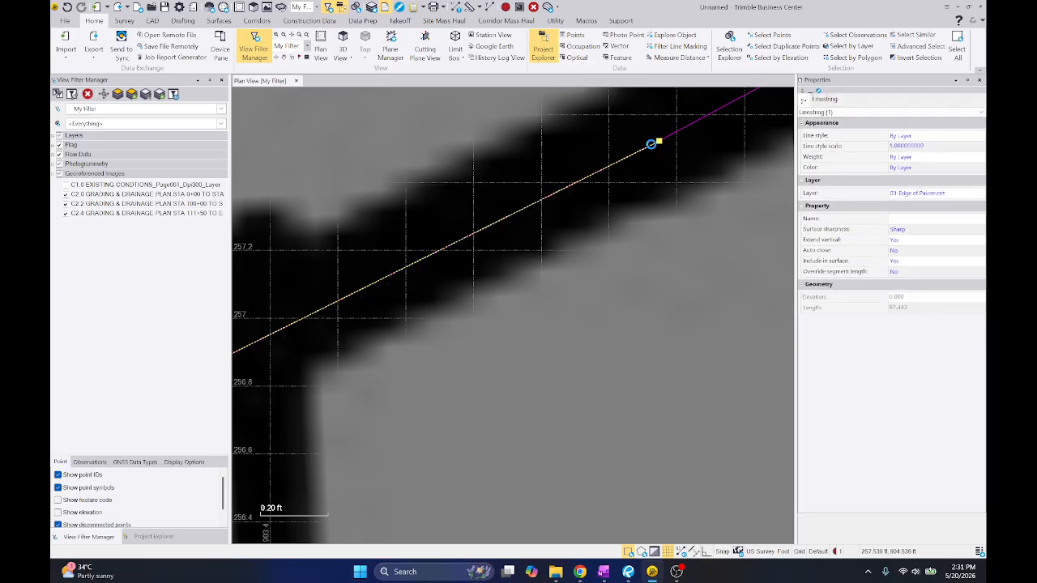
pyautogui.scroll(-3, 651, 145)
# Snap both ends of the straight west edge line running past station 115+00 to the adjoining edge curves
pyautogui.click(515, 296)
pyautogui.scroll(-3, 604, 261)
pyautogui.scroll(3, 631, 223)
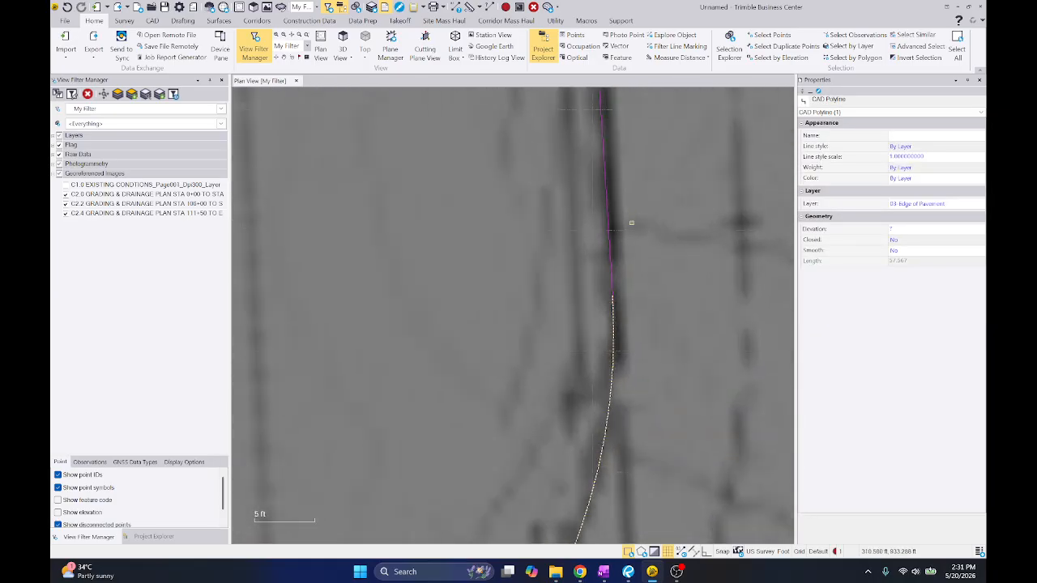
pyautogui.scroll(4, 631, 222)
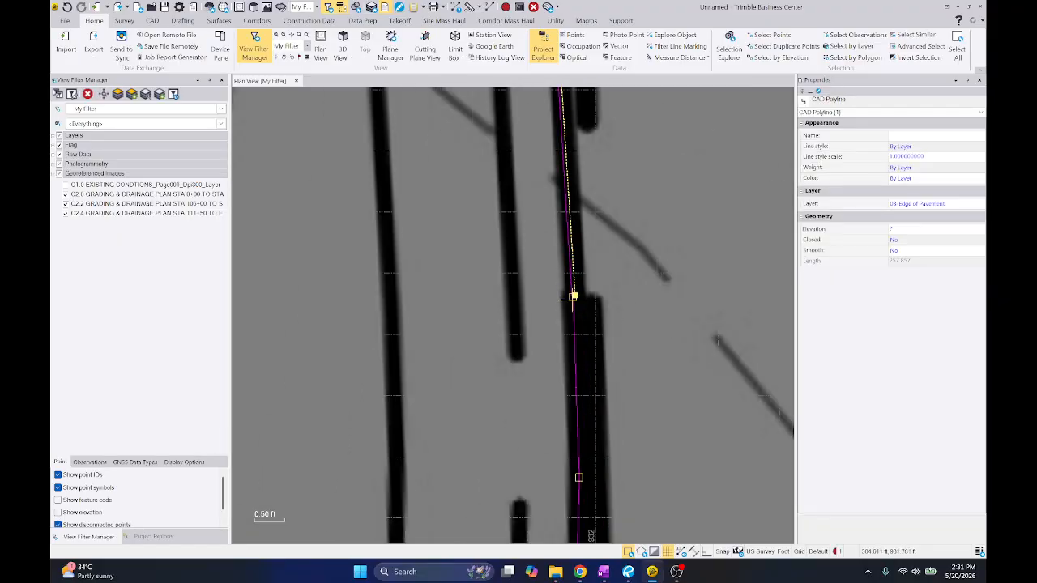
pyautogui.scroll(-5, 573, 298)
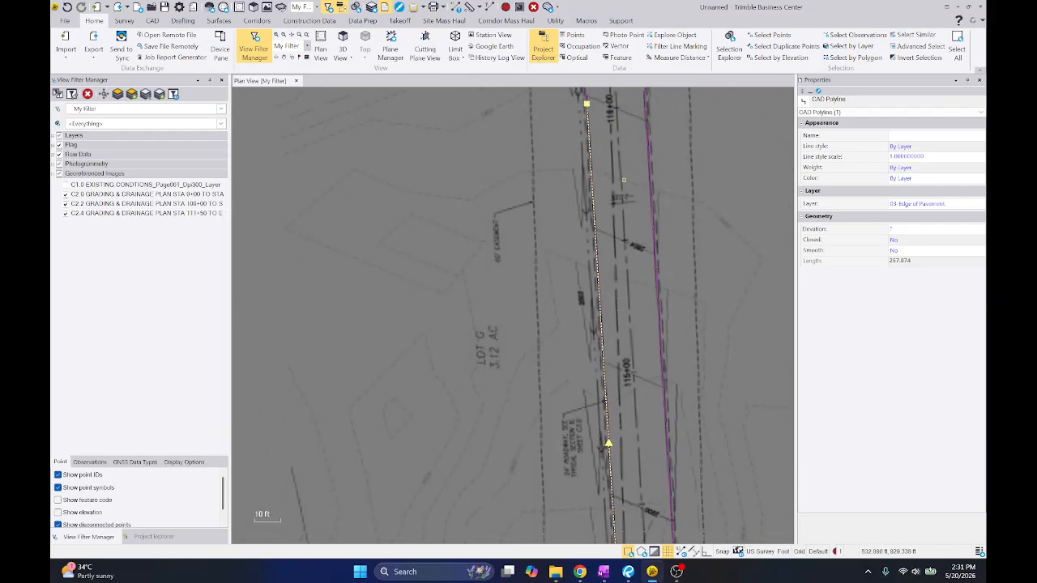
pyautogui.moveTo(590, 109); pyautogui.dragTo(604, 379, button='middle')
pyautogui.scroll(8, 604, 378)
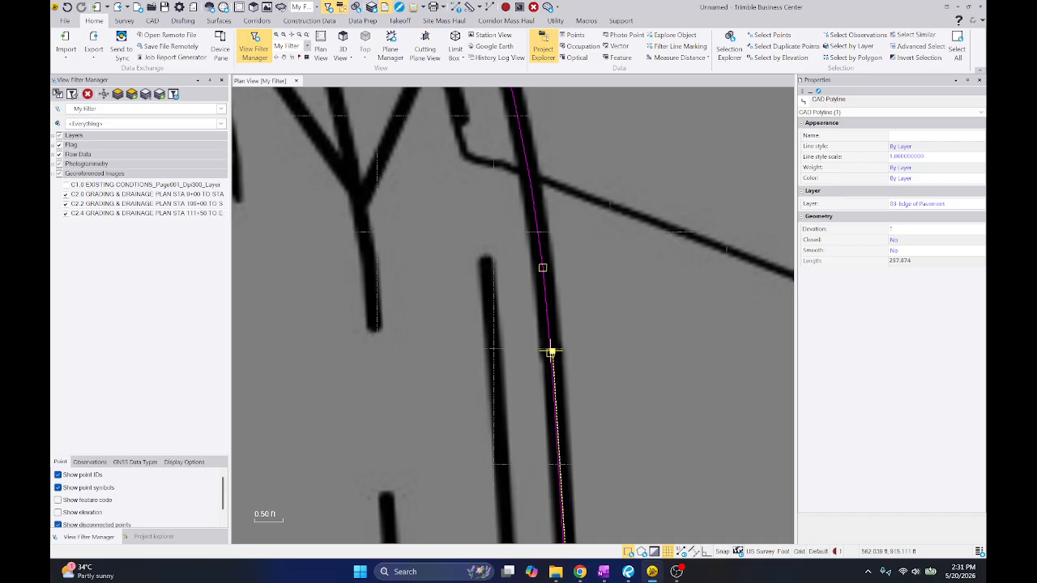
# Snap both ends of the R48.00' cul-de-sac edge line to the adjoining return curves
pyautogui.scroll(-5, 618, 348)
pyautogui.scroll(3, 480, 198)
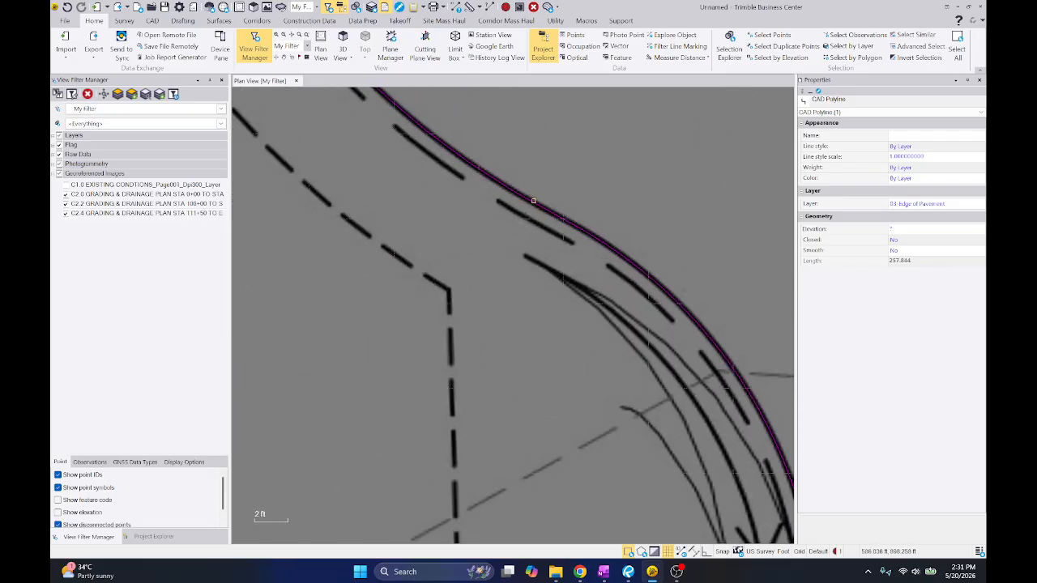
pyautogui.scroll(5, 526, 219)
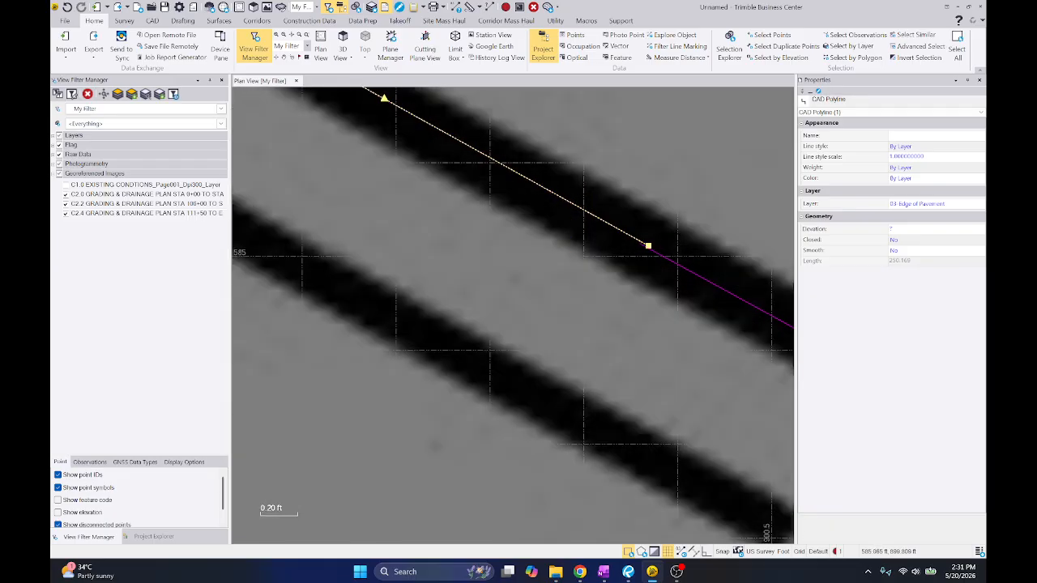
pyautogui.scroll(-10, 640, 243)
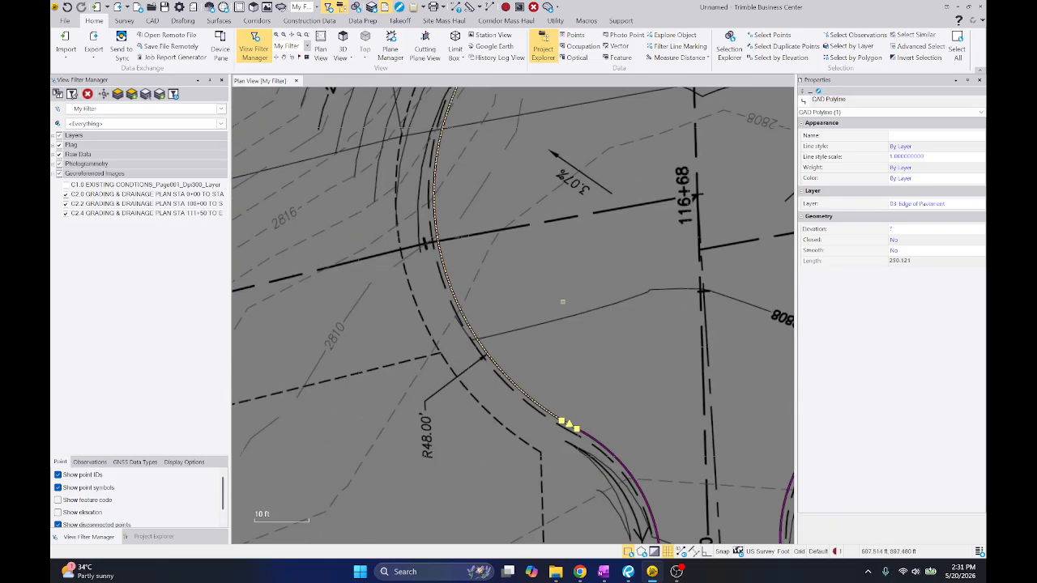
pyautogui.scroll(10, 609, 333)
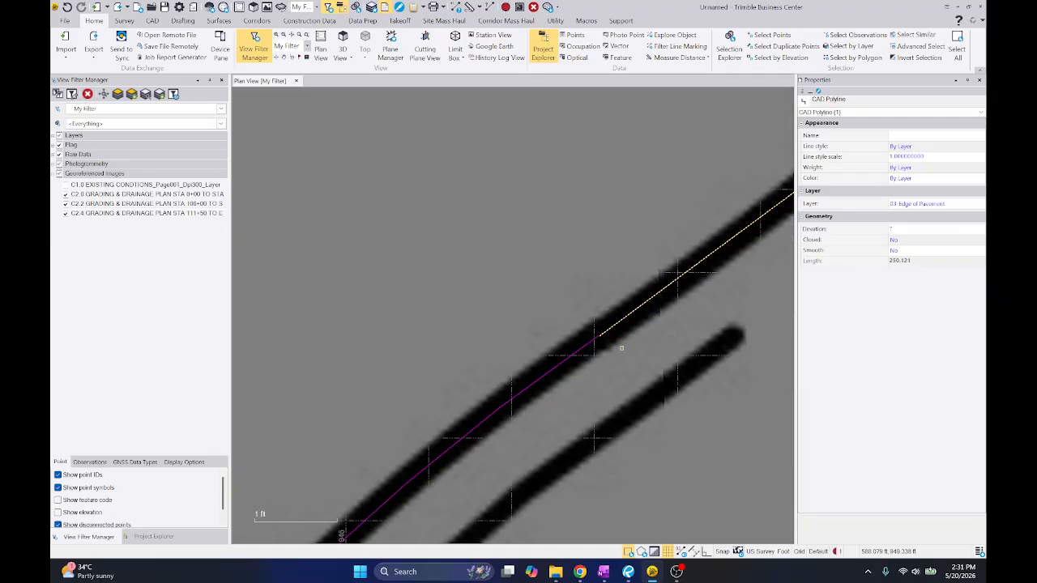
pyautogui.scroll(2, 609, 333)
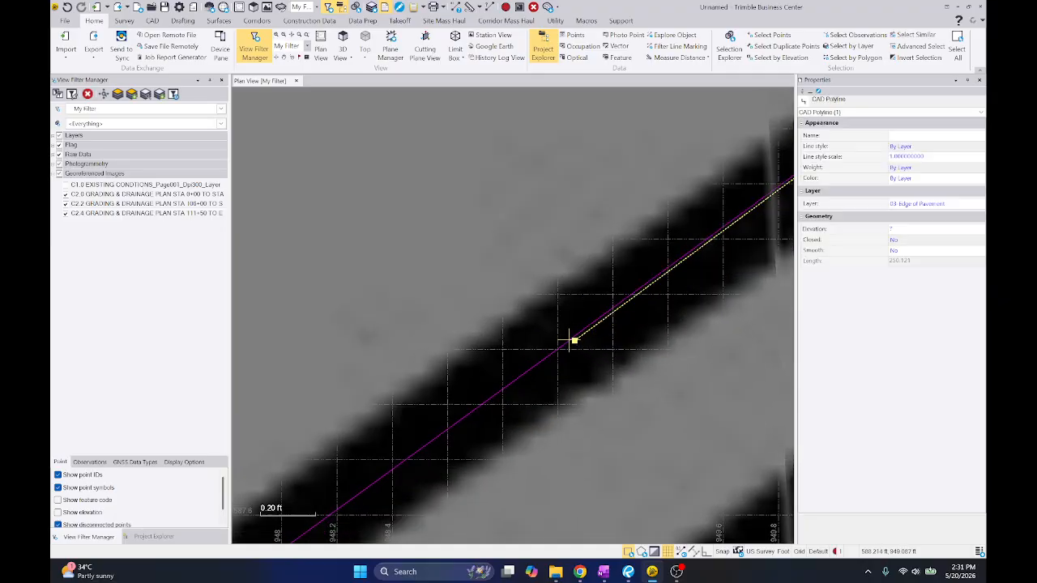
pyautogui.moveTo(574, 340)
pyautogui.mouseDown()
pyautogui.moveTo(580, 317)
pyautogui.moveTo(573, 339)
pyautogui.mouseUp()
# Join the cul-de-sac loop and all connected north-side edge-of-pavement segments back to the road's start using the all selected lines option
pyautogui.scroll(-12, 616, 291)
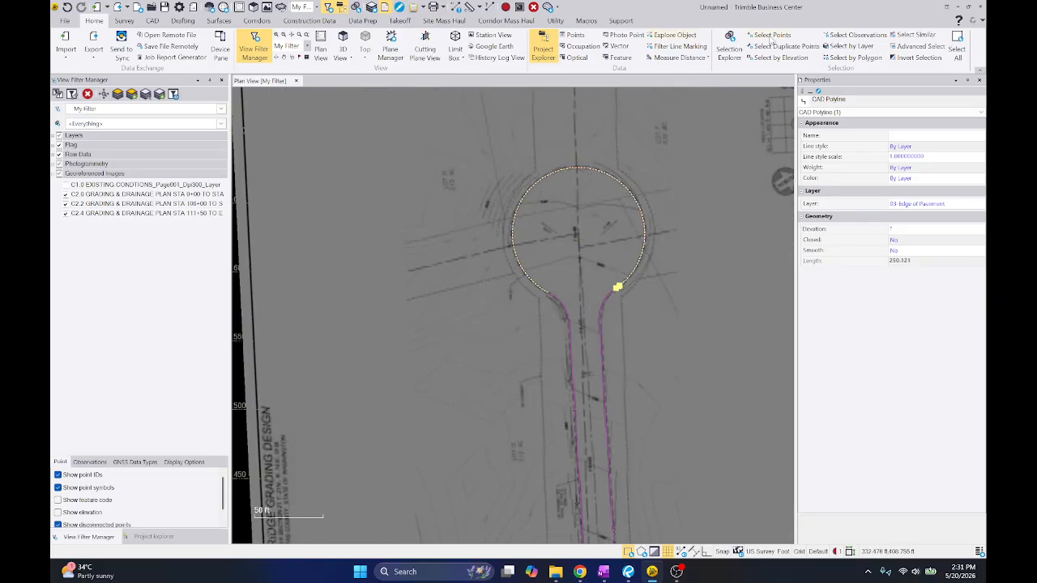
pyautogui.moveTo(589, 174); pyautogui.dragTo(609, 90, button='middle')
pyautogui.hotkey('ctrl', 'e')
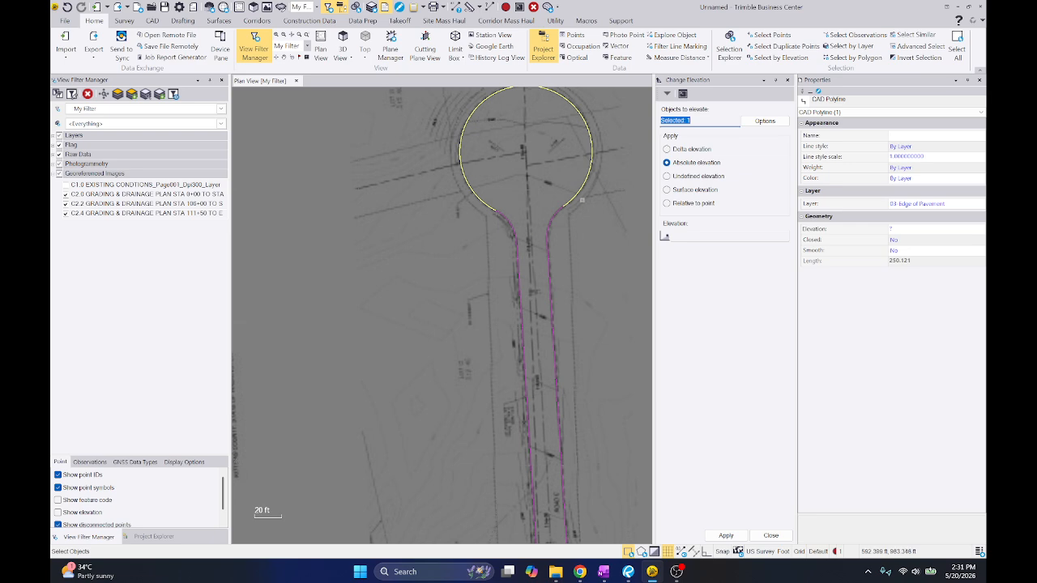
pyautogui.click(513, 236)
pyautogui.scroll(-1, 527, 252)
pyautogui.scroll(-3, 588, 246)
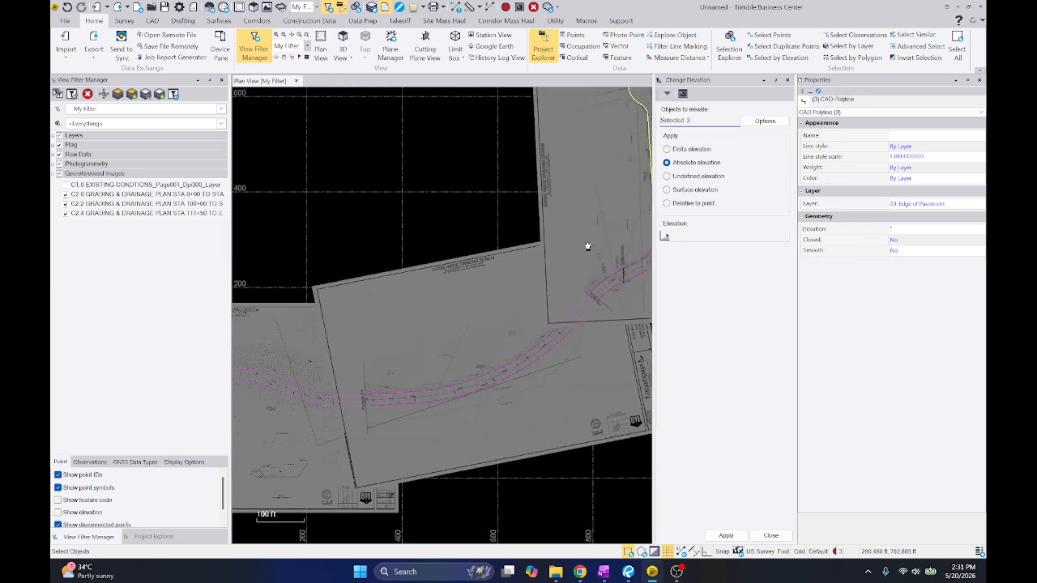
pyautogui.click(555, 265)
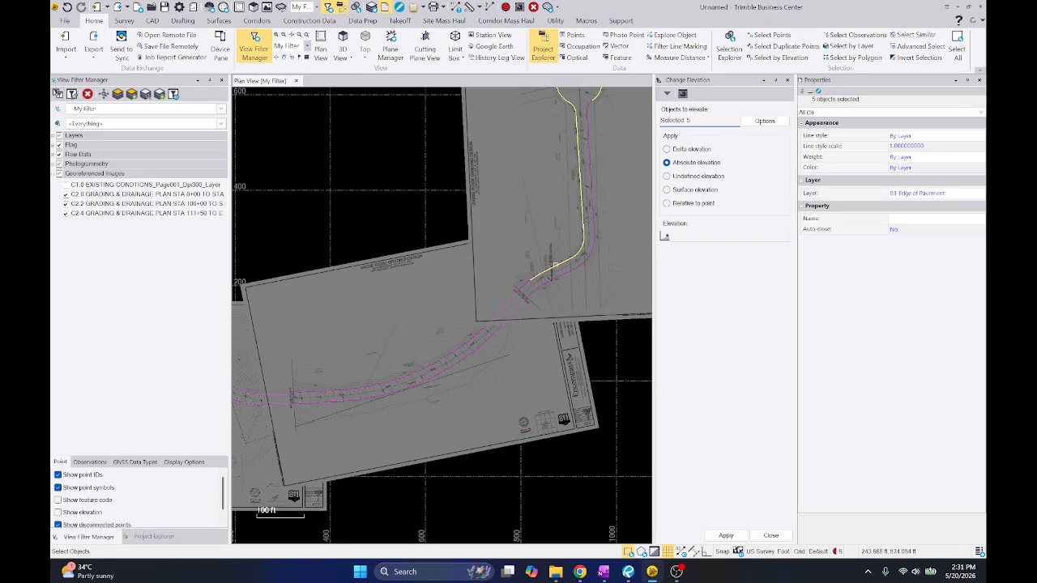
pyautogui.click(520, 284)
pyautogui.moveTo(283, 372); pyautogui.dragTo(464, 316, button='middle')
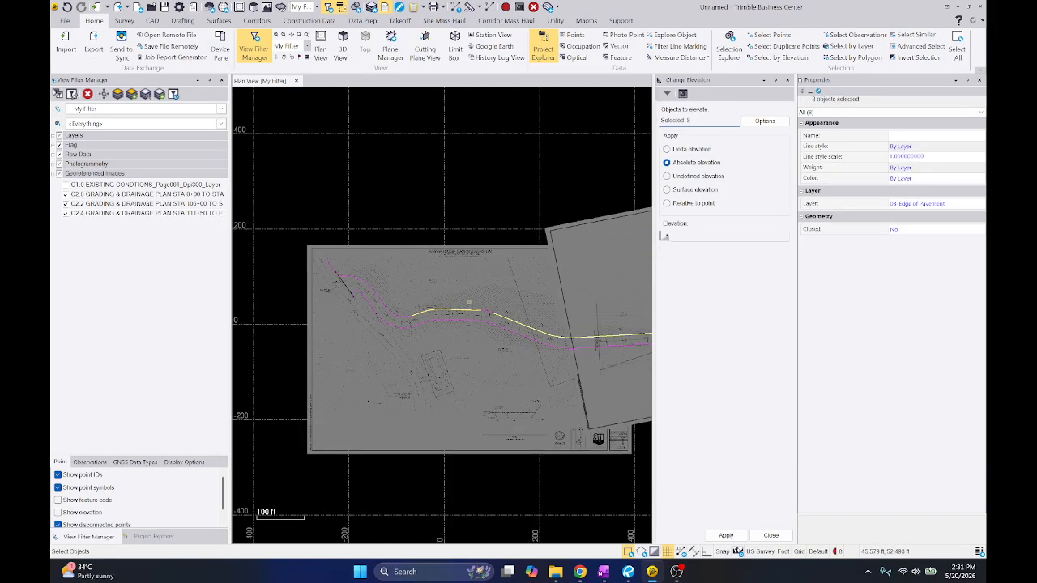
pyautogui.click(398, 315)
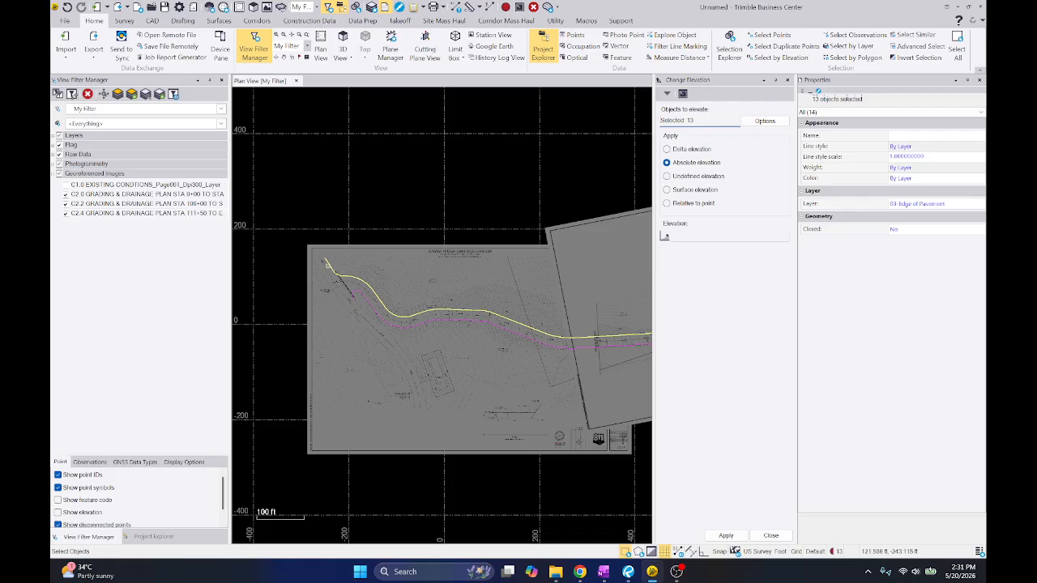
pyautogui.click(152, 21)
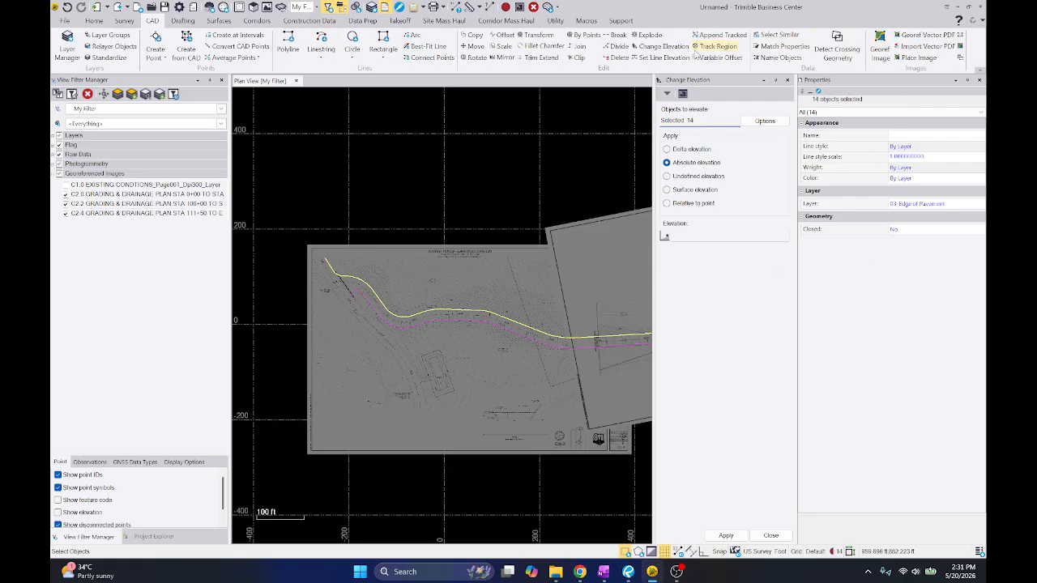
pyautogui.click(583, 46)
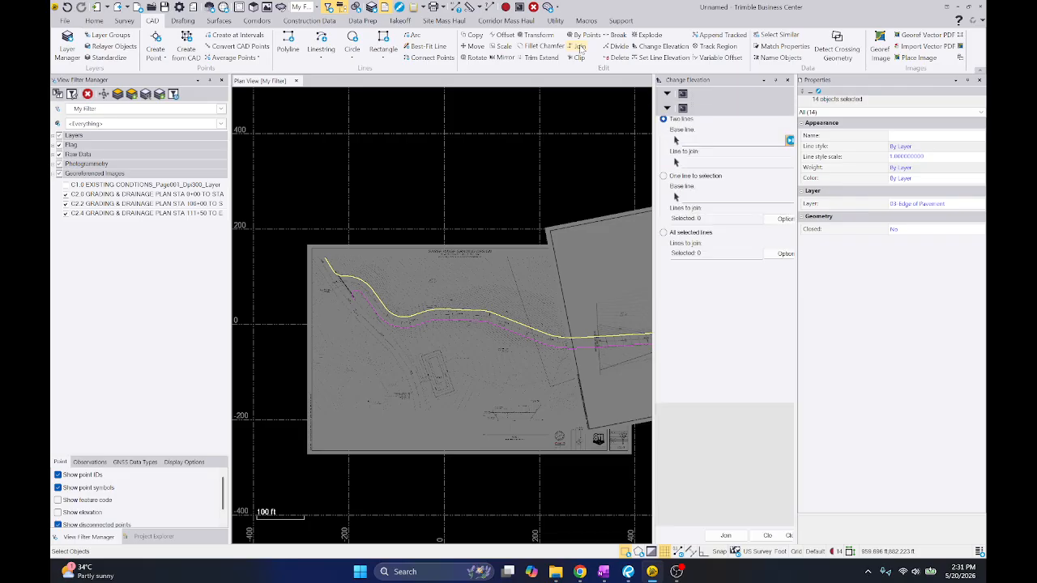
pyautogui.click(706, 235)
pyautogui.click(726, 535)
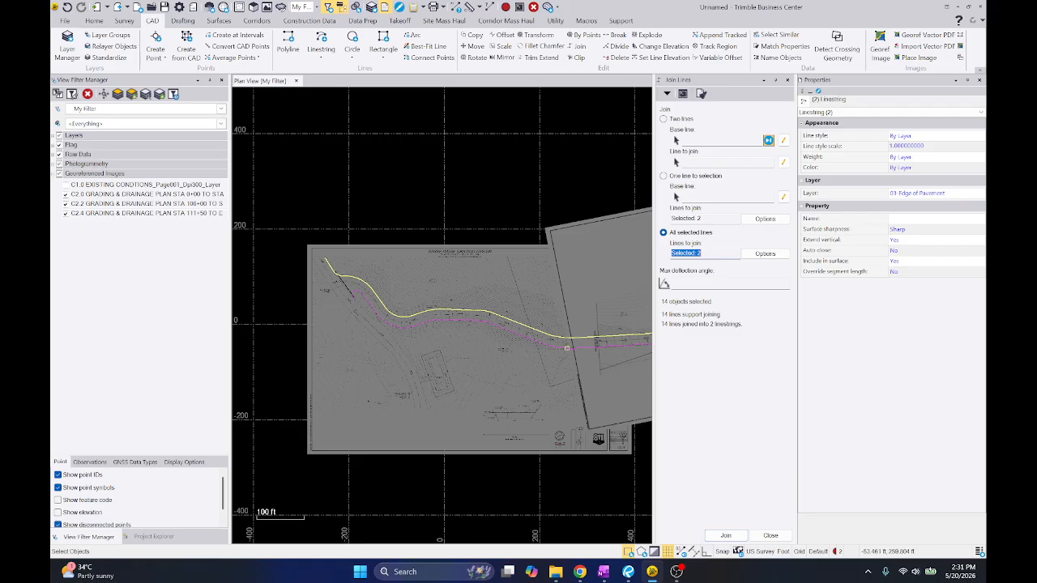
# Join the east return curve near station 116+00 to the cul-de-sac edge linestring with the two-line option
pyautogui.scroll(10, 489, 185)
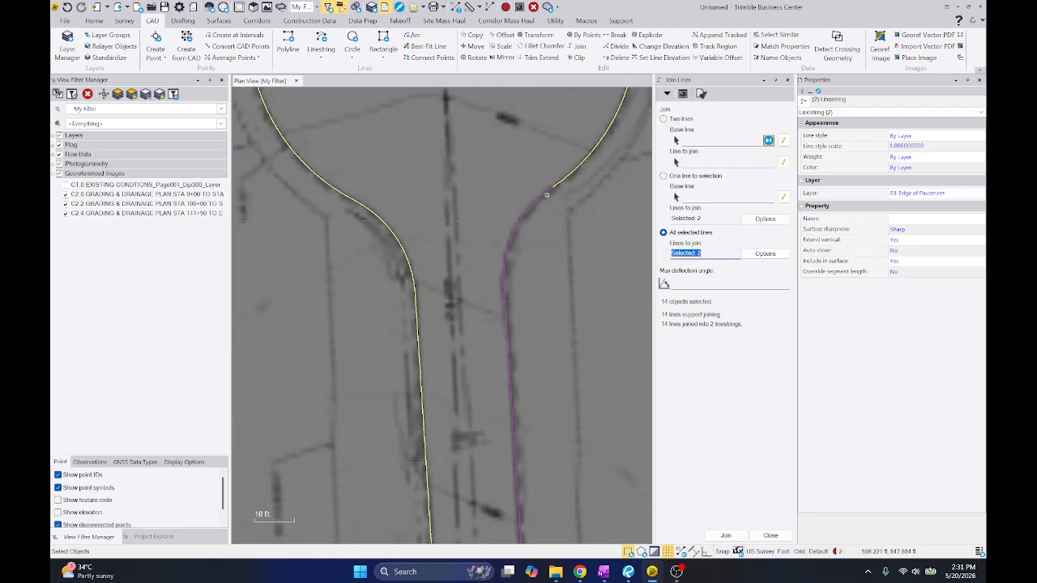
pyautogui.click(723, 142)
pyautogui.click(518, 268)
pyautogui.click(496, 284)
pyautogui.scroll(-5, 474, 394)
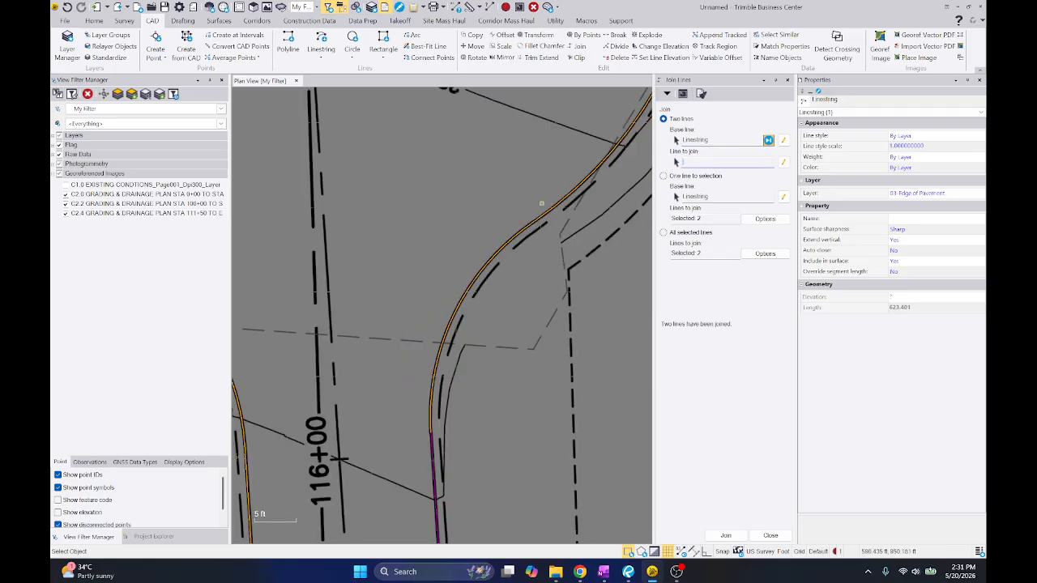
pyautogui.rightClick(510, 202)
pyautogui.click(534, 235)
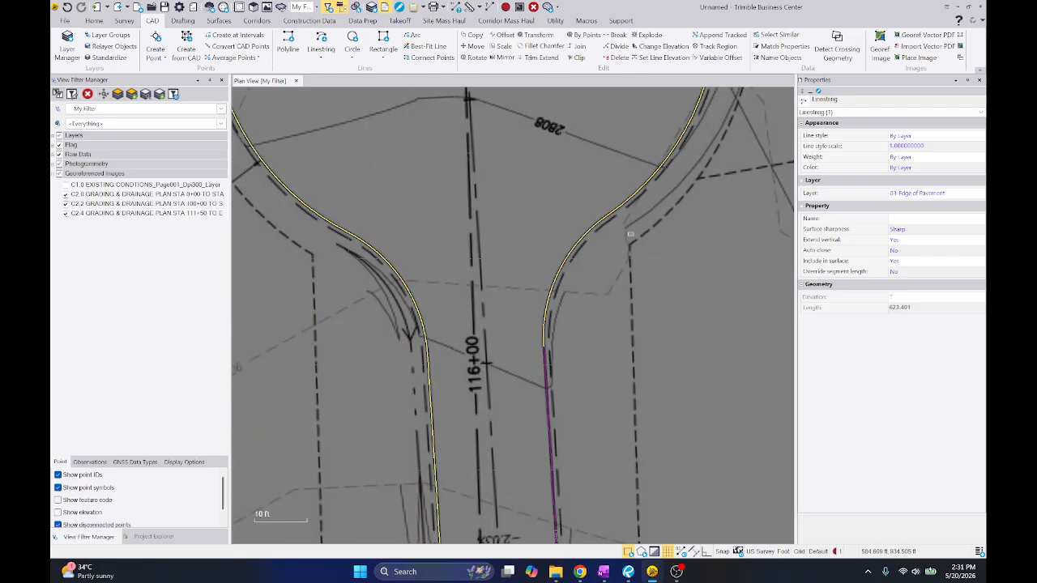
# Snap the straight east edge line between stations 116+00 and 113+00 to the adjoining edge curves
pyautogui.scroll(-5, 553, 241)
pyautogui.rightClick(591, 247)
pyautogui.click(577, 305)
pyautogui.scroll(8, 551, 270)
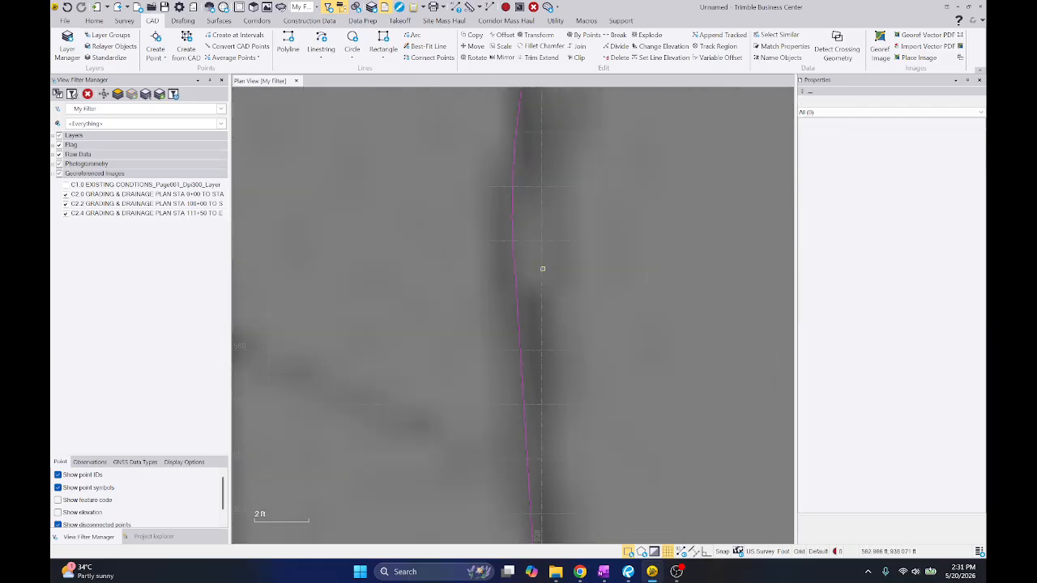
pyautogui.click(504, 264)
pyautogui.scroll(5, 508, 235)
pyautogui.scroll(2, 534, 226)
pyautogui.rightClick(533, 227)
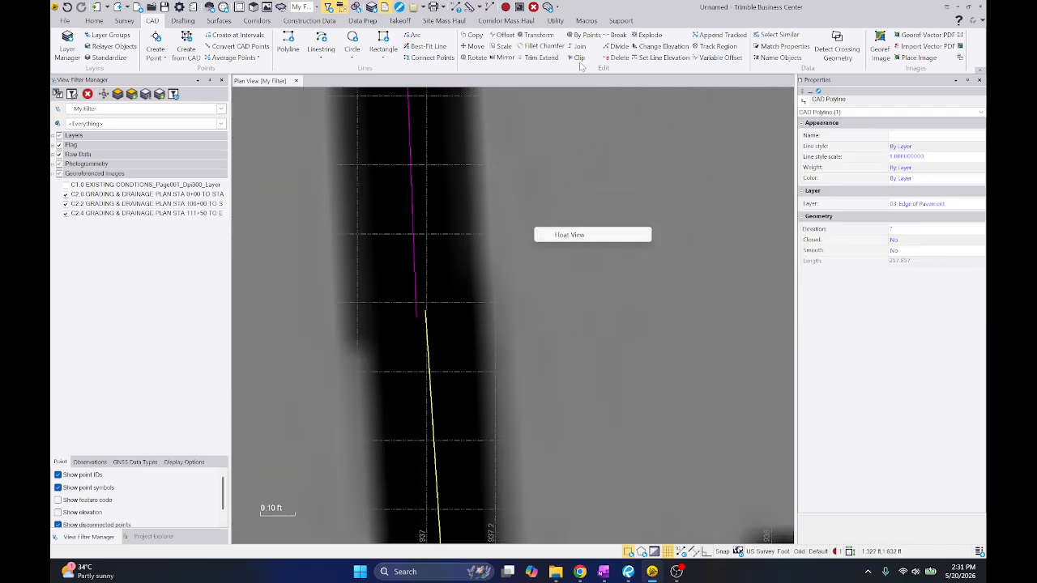
pyautogui.click(585, 37)
pyautogui.rightClick(559, 124)
pyautogui.click(585, 211)
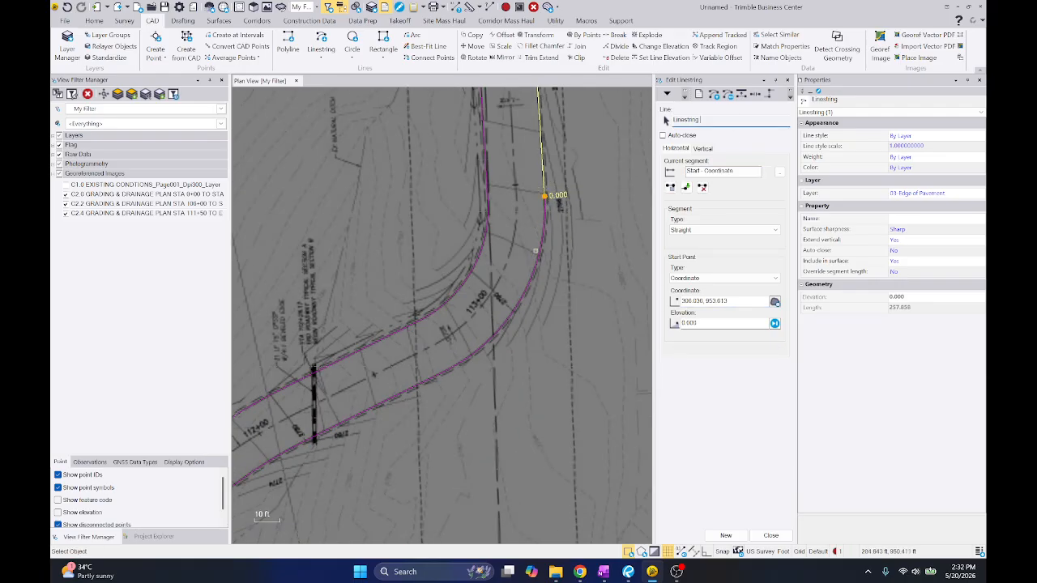
# Snap the east end of the south edge linestring just below station 113+00 to the end of the adjoining curve
pyautogui.click(536, 252)
pyautogui.click(450, 365)
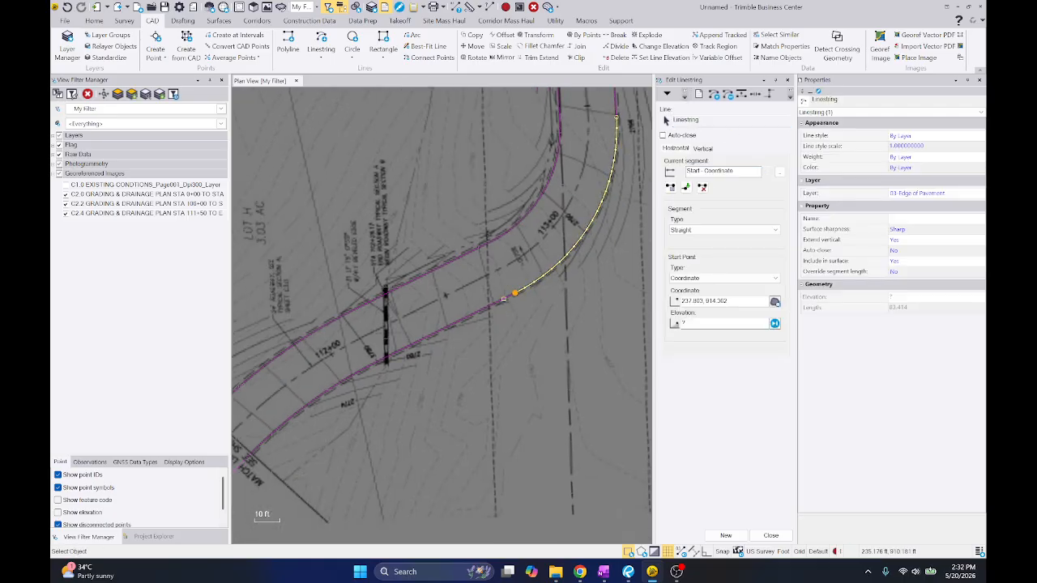
pyautogui.click(503, 299)
pyautogui.scroll(10, 523, 295)
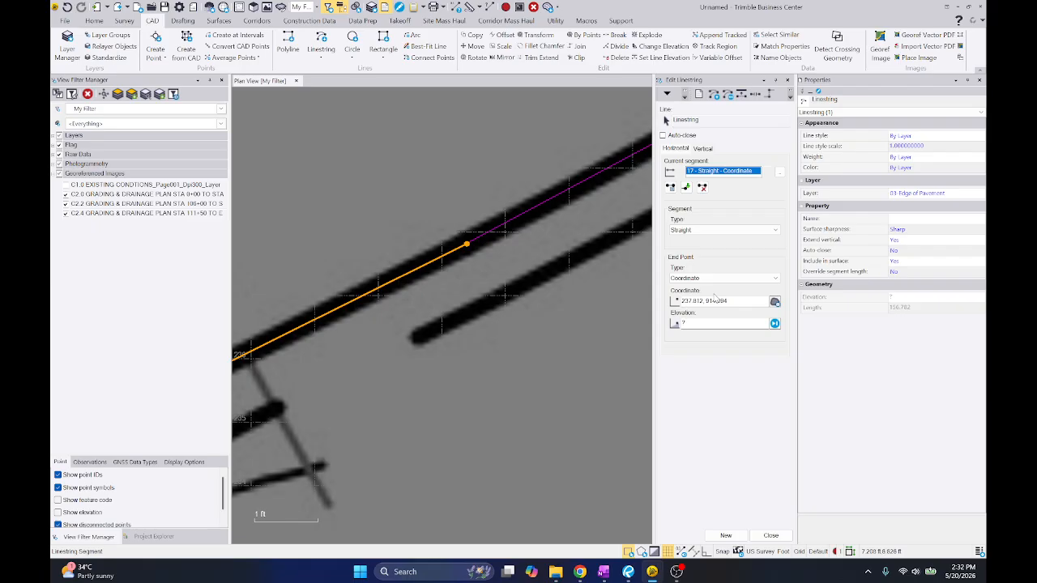
pyautogui.click(715, 300)
pyautogui.scroll(5, 480, 257)
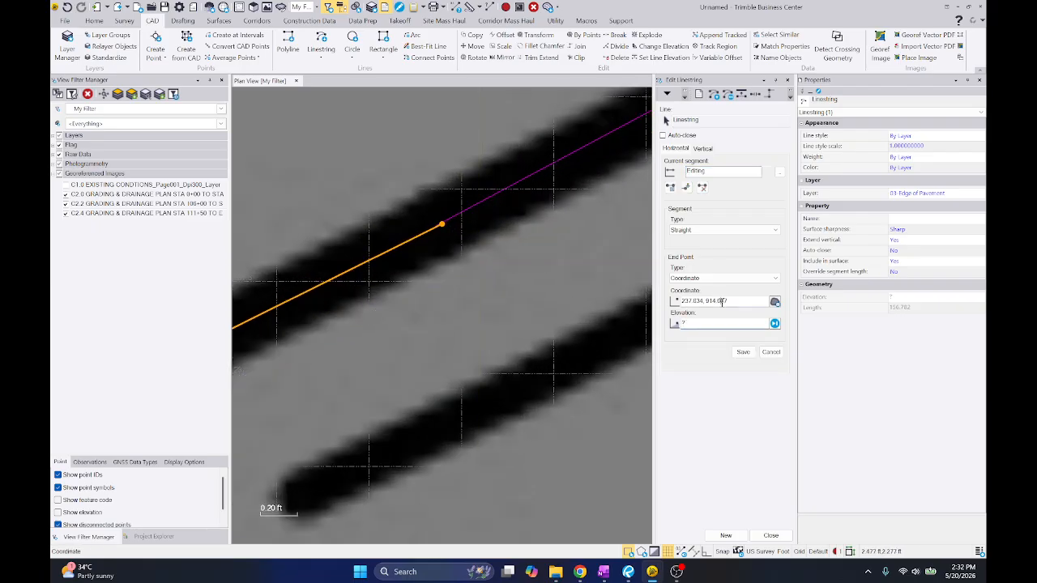
pyautogui.scroll(3, 454, 222)
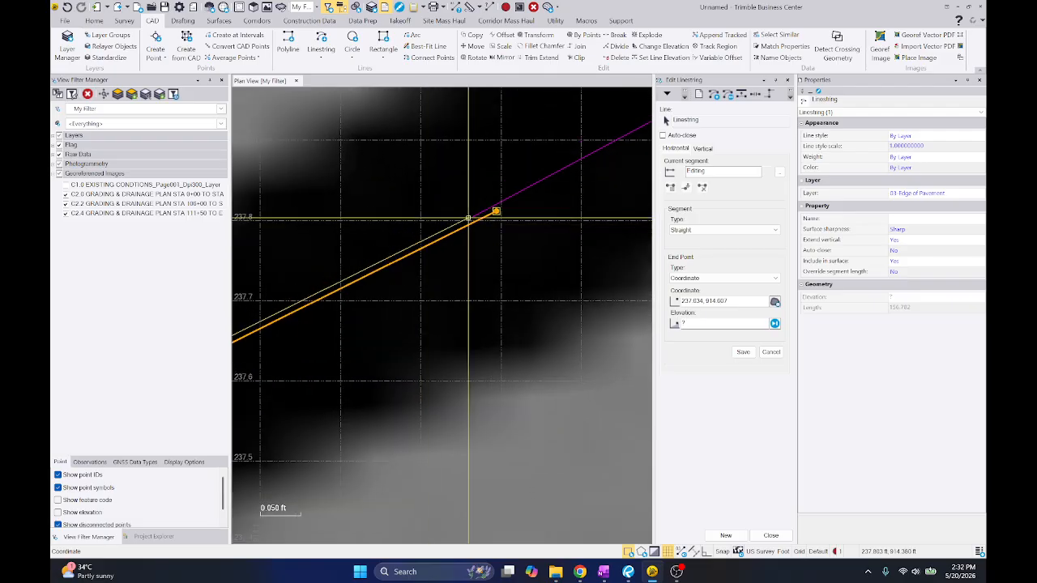
pyautogui.click(471, 218)
pyautogui.scroll(-12, 579, 200)
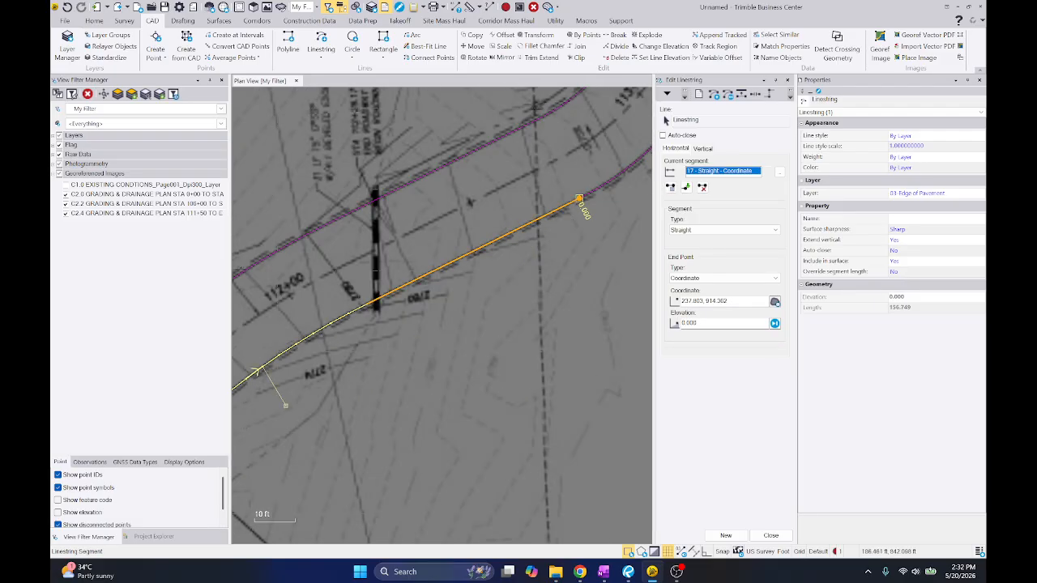
# Break the south edge line between station 110+00 and the 111+50 match line, and delete the piece overlapping the next sheet's line
pyautogui.moveTo(272, 421); pyautogui.dragTo(584, 204, button='middle')
pyautogui.scroll(3, 374, 363)
pyautogui.scroll(-8, 443, 315)
pyautogui.moveTo(477, 313); pyautogui.dragTo(520, 268, button='middle')
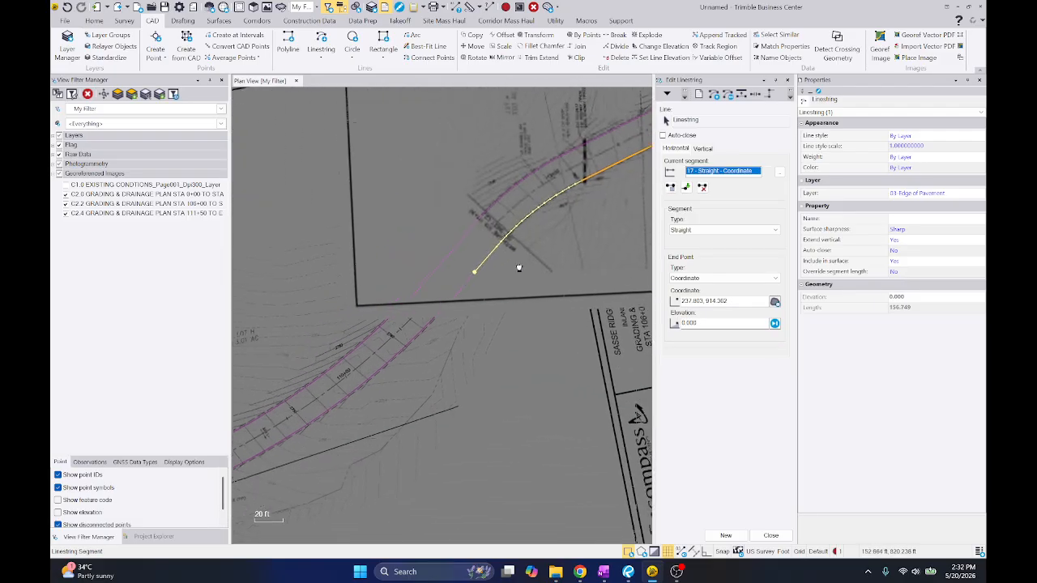
pyautogui.scroll(3, 485, 290)
pyautogui.press('Escape')
pyautogui.moveTo(462, 277); pyautogui.dragTo(427, 274)
pyautogui.click(574, 156)
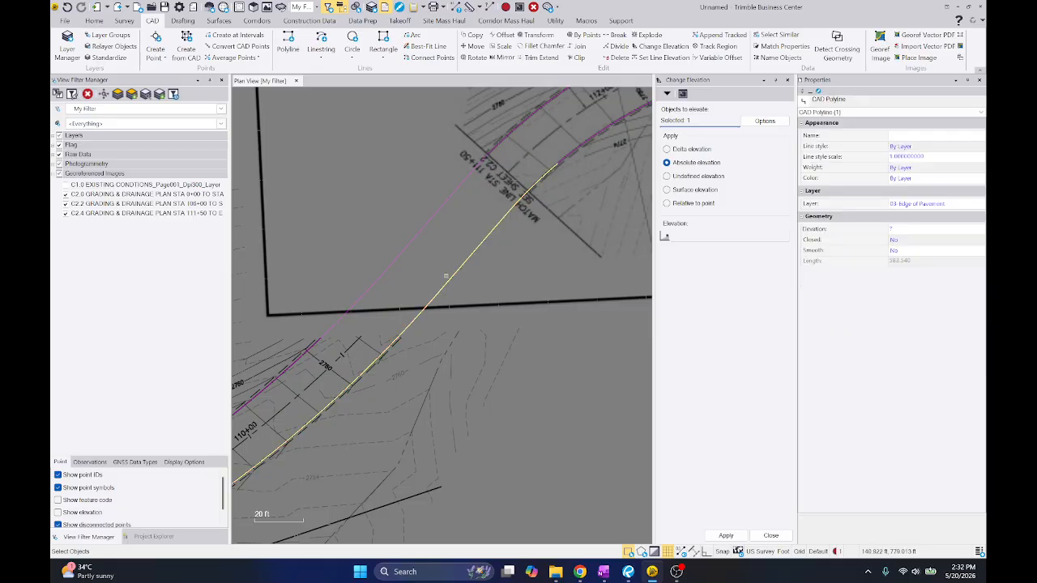
pyautogui.click(449, 276)
pyautogui.click(452, 276)
pyautogui.rightClick(451, 276)
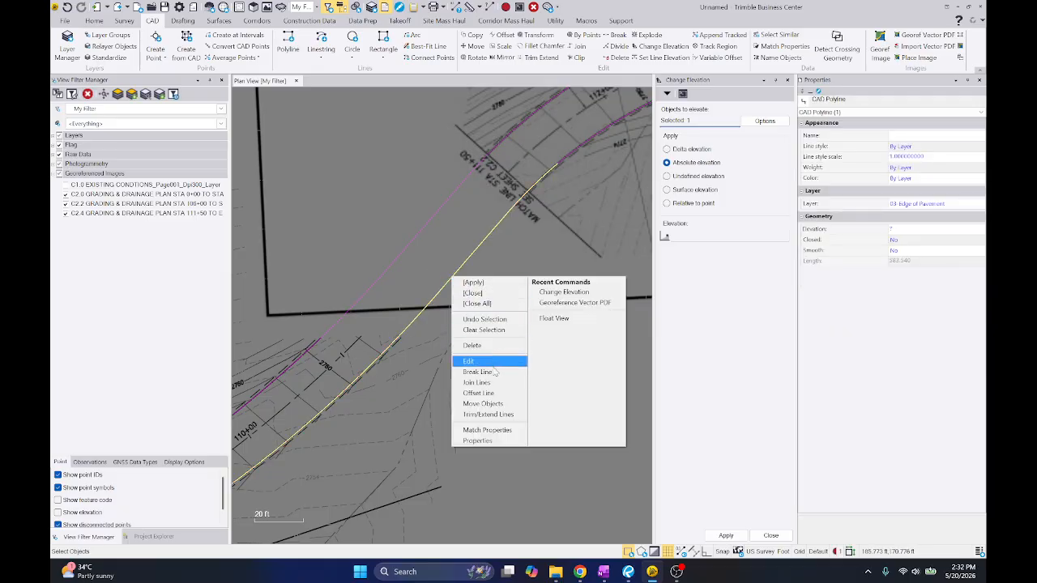
pyautogui.click(495, 372)
pyautogui.click(435, 296)
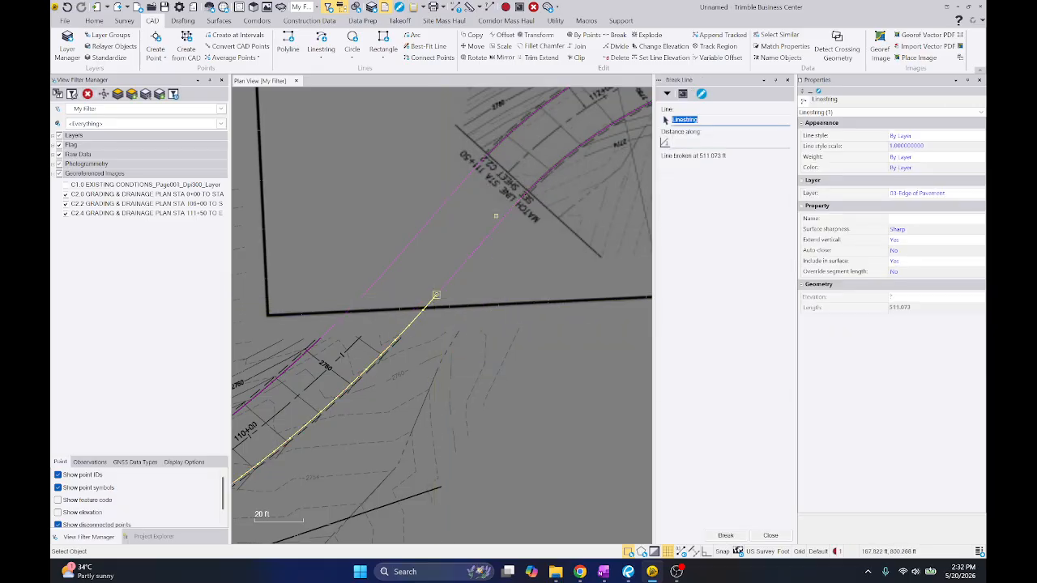
pyautogui.click(447, 279)
pyautogui.click(535, 8)
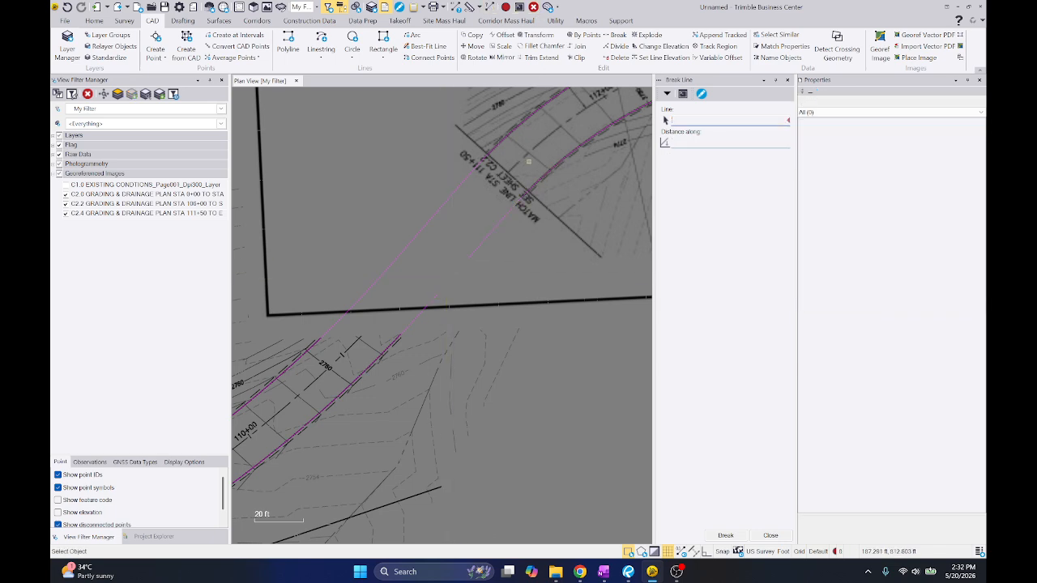
# Extend the start of the south edge line at the 111+50 match line to the broken end of the 110+00 edge line
pyautogui.press('Escape')
pyautogui.click(545, 175)
pyautogui.rightClick(545, 175)
pyautogui.click(562, 259)
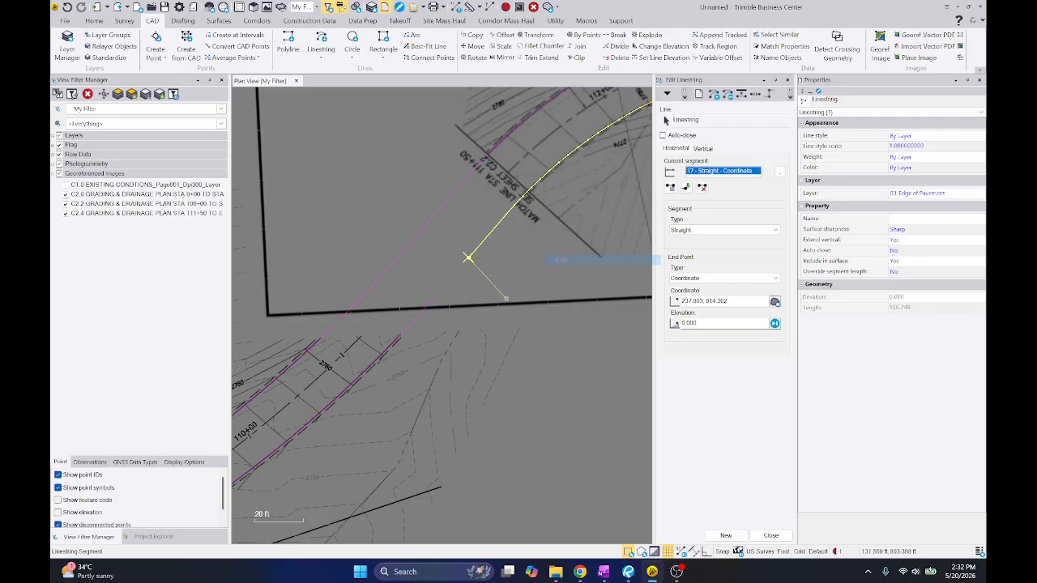
pyautogui.click(732, 300)
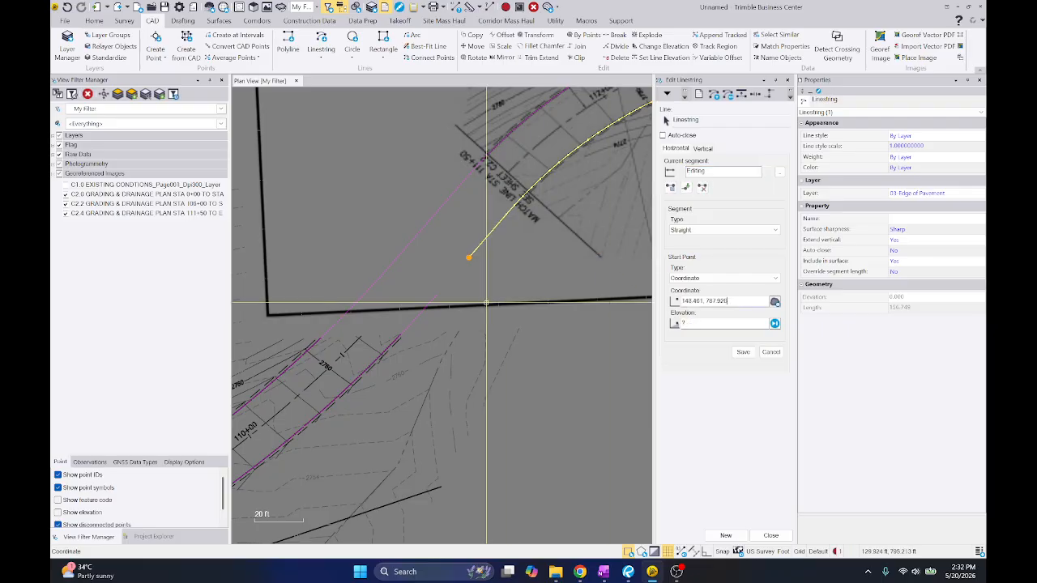
pyautogui.click(439, 295)
pyautogui.scroll(-4, 516, 223)
pyautogui.press('Escape')
pyautogui.click(435, 296)
# Open the south edge line running across the 106+00 match line for editing, with its end-point coordinate active
pyautogui.moveTo(351, 328); pyautogui.dragTo(583, 185, button='middle')
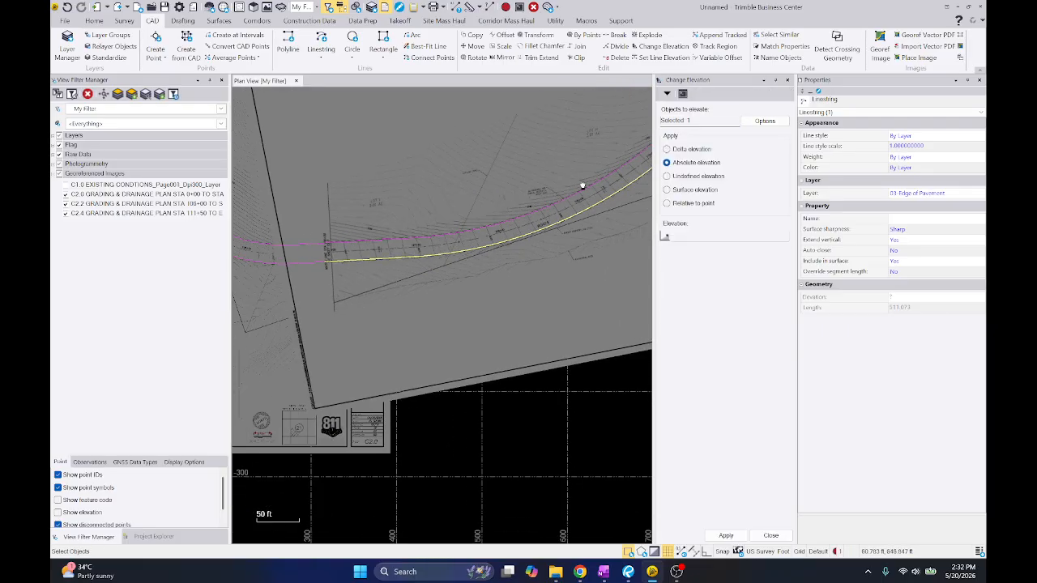
pyautogui.moveTo(317, 219); pyautogui.dragTo(422, 201, button='middle')
pyautogui.scroll(7, 423, 231)
pyautogui.click(405, 226)
pyautogui.rightClick(474, 171)
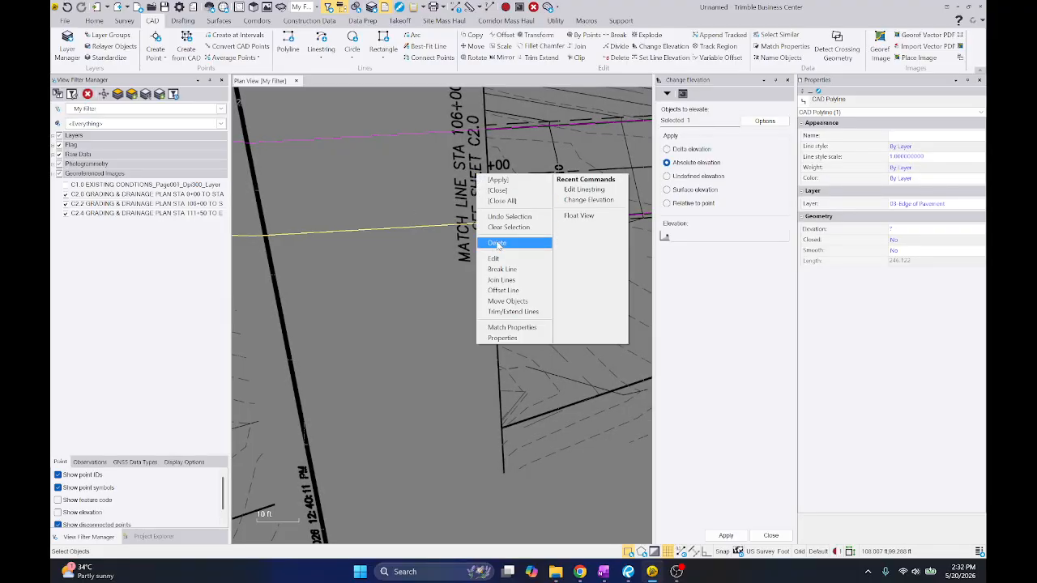
pyautogui.click(510, 258)
pyautogui.click(707, 300)
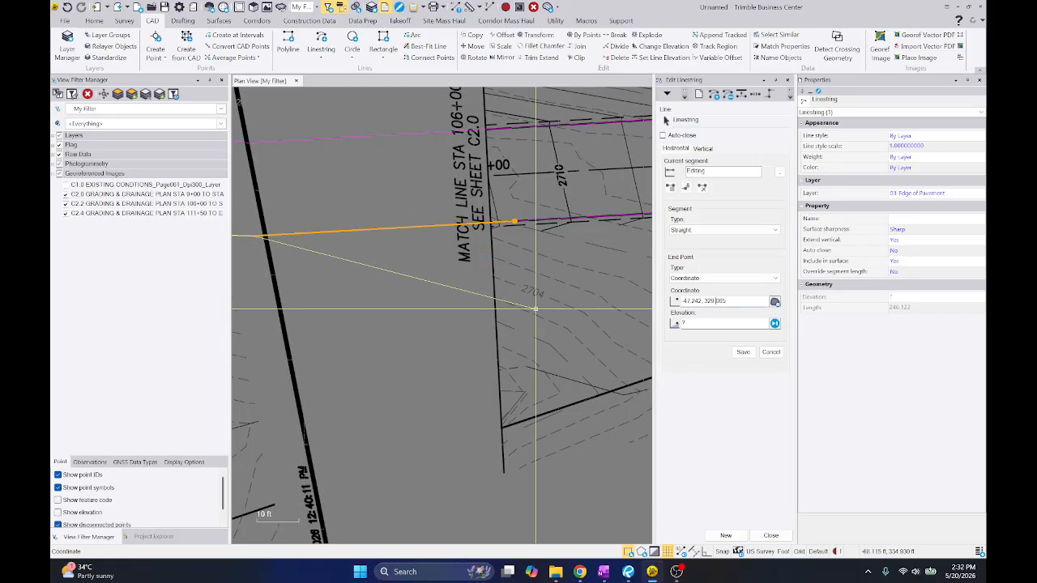
pyautogui.click(536, 309)
pyautogui.click(707, 302)
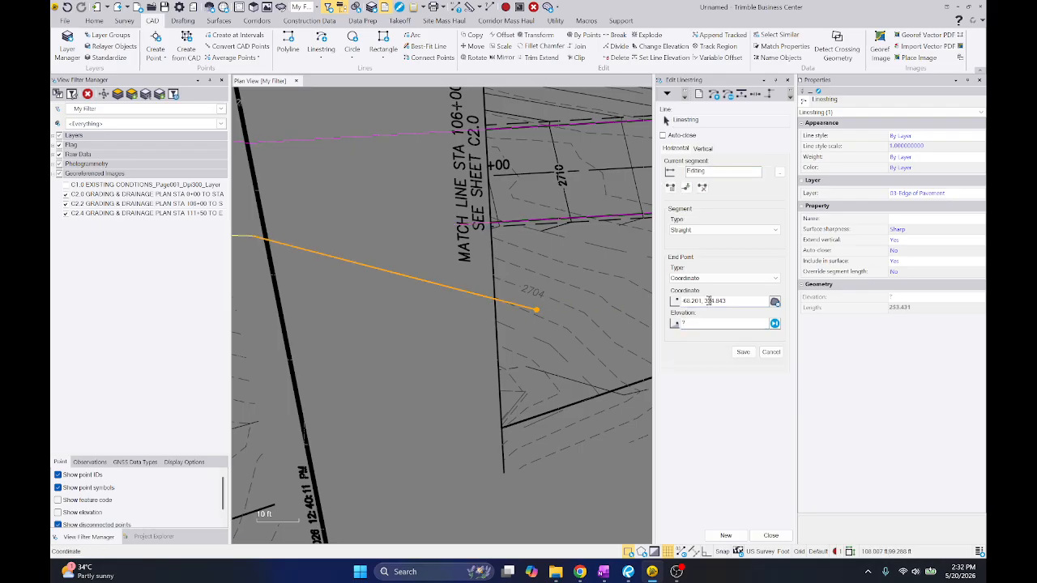
pyautogui.click(455, 224)
pyautogui.moveTo(288, 245); pyautogui.dragTo(362, 217, button='middle')
pyautogui.scroll(-1, 473, 243)
pyautogui.hotkey('ctrl', 'z')
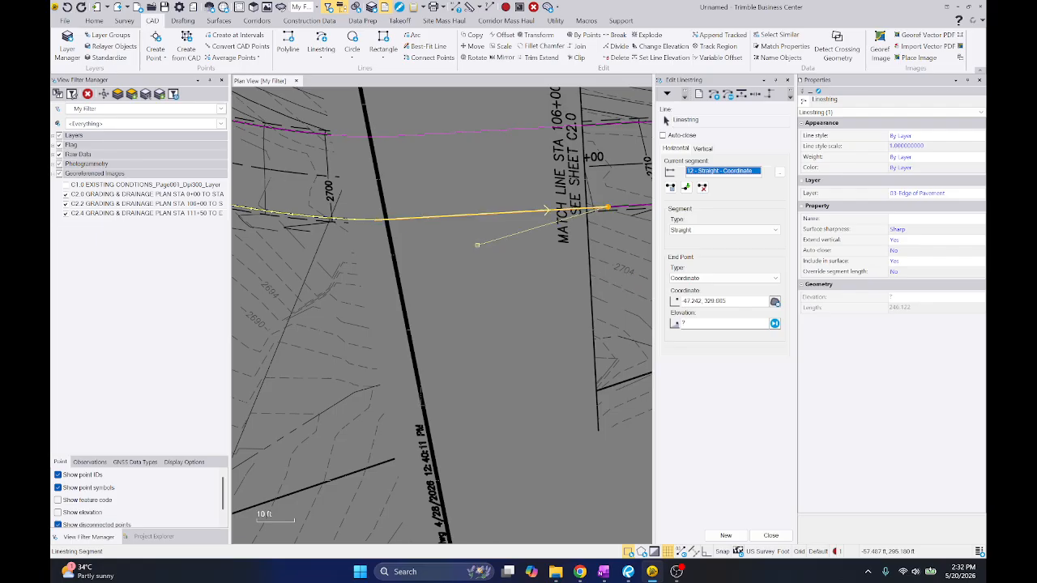
# Set the edge line's east end at the 106+00 match line onto the end of the adjoining edge line
pyautogui.click(557, 210)
pyautogui.moveTo(332, 229); pyautogui.dragTo(543, 294, button='middle')
pyautogui.scroll(-3, 328, 223)
# Snap the same edge line's west start point, just east of station 103+00, to the end of the adjoining curve
pyautogui.scroll(2, 349, 195)
pyautogui.scroll(5, 543, 240)
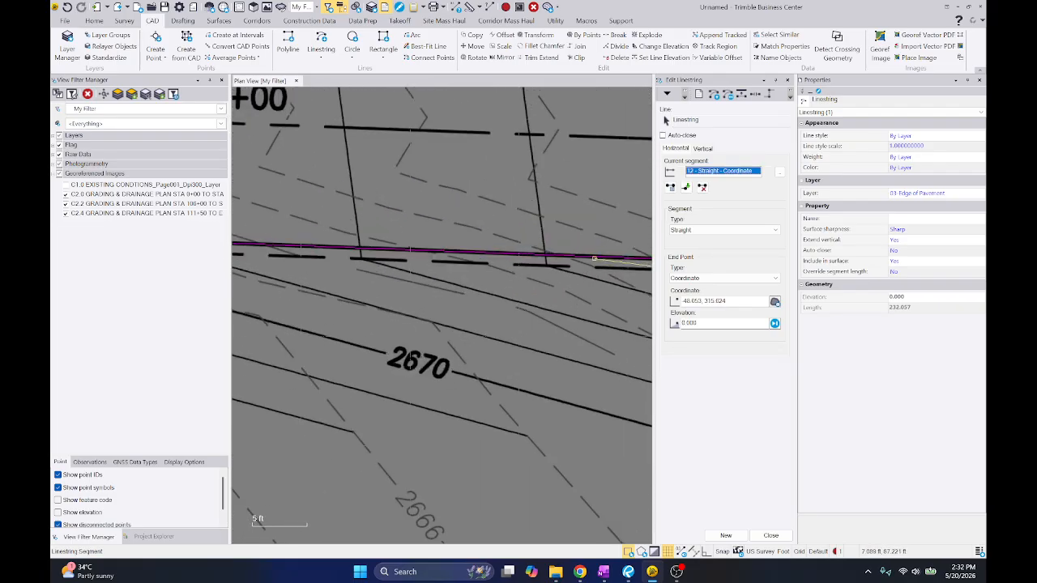
pyautogui.scroll(-3, 555, 238)
pyautogui.scroll(8, 513, 252)
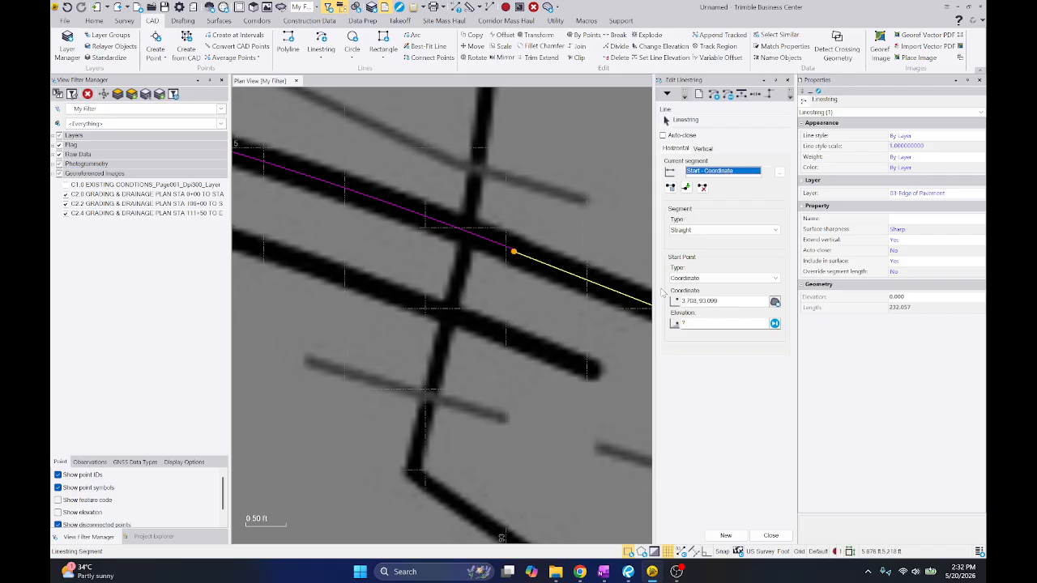
pyautogui.scroll(1, 559, 259)
pyautogui.click(493, 249)
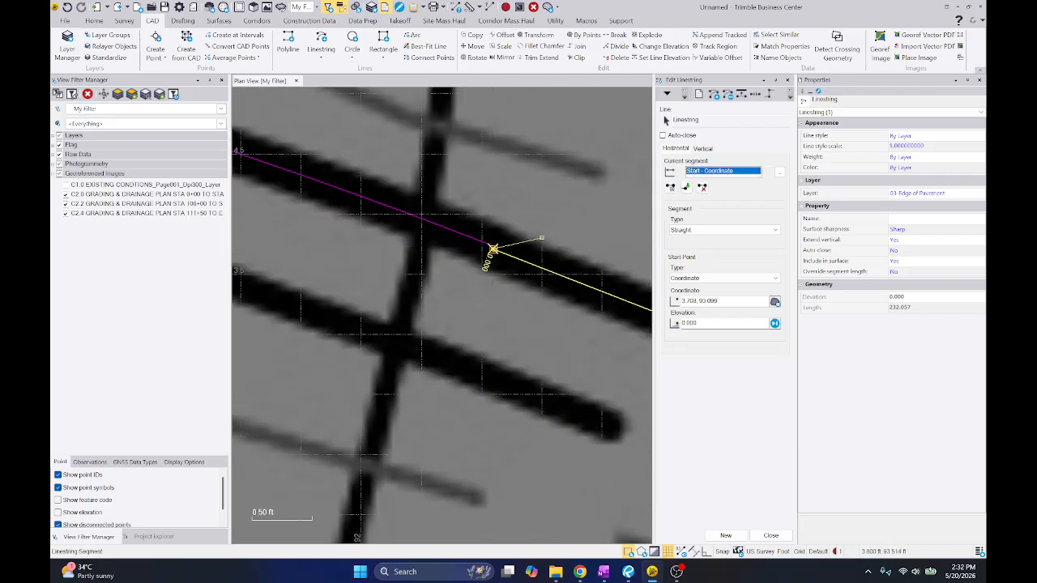
pyautogui.scroll(2, 425, 247)
pyautogui.click(442, 233)
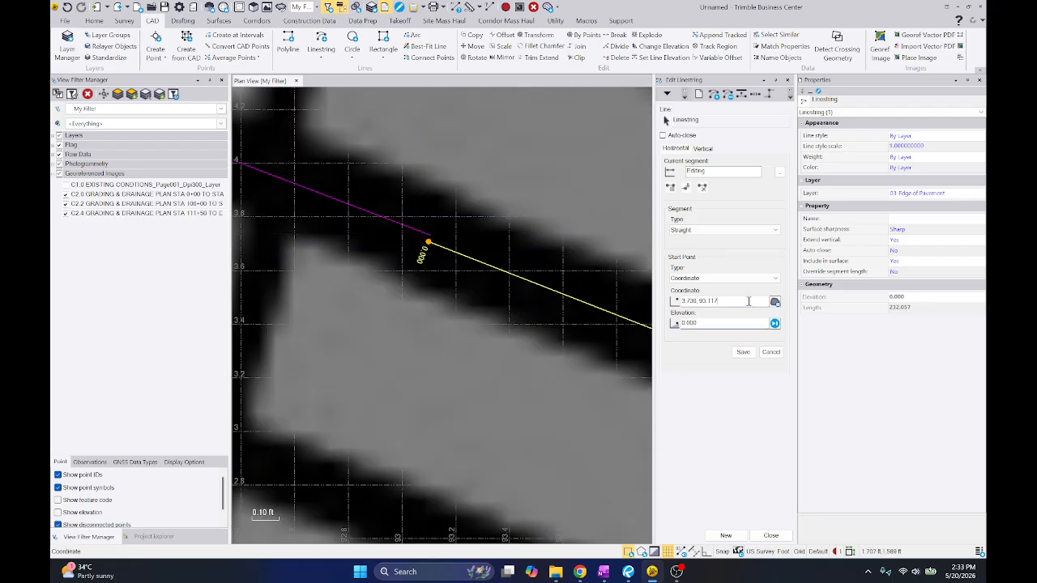
pyautogui.click(430, 235)
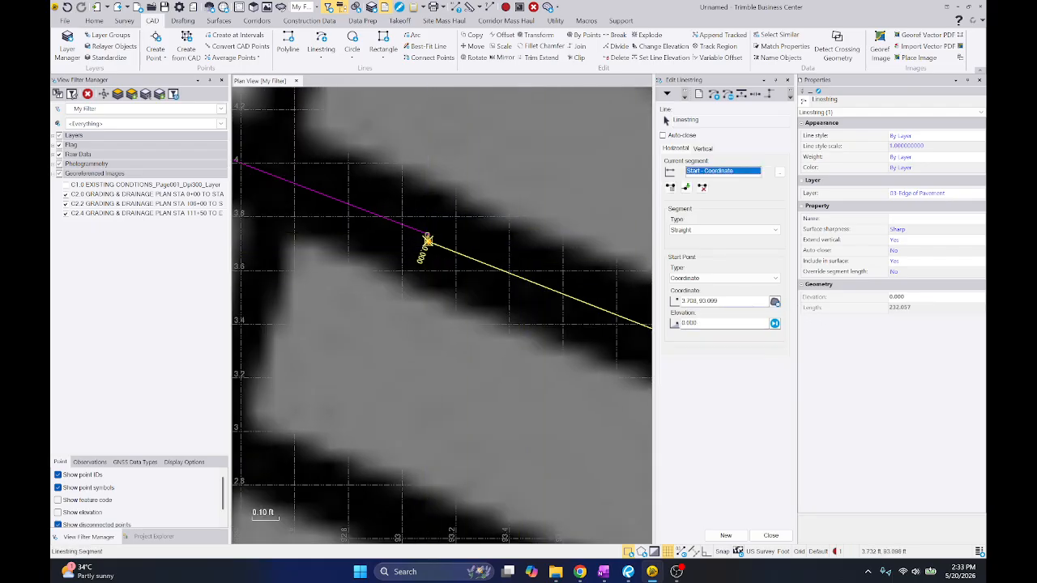
pyautogui.click(430, 235)
pyautogui.scroll(-10, 536, 203)
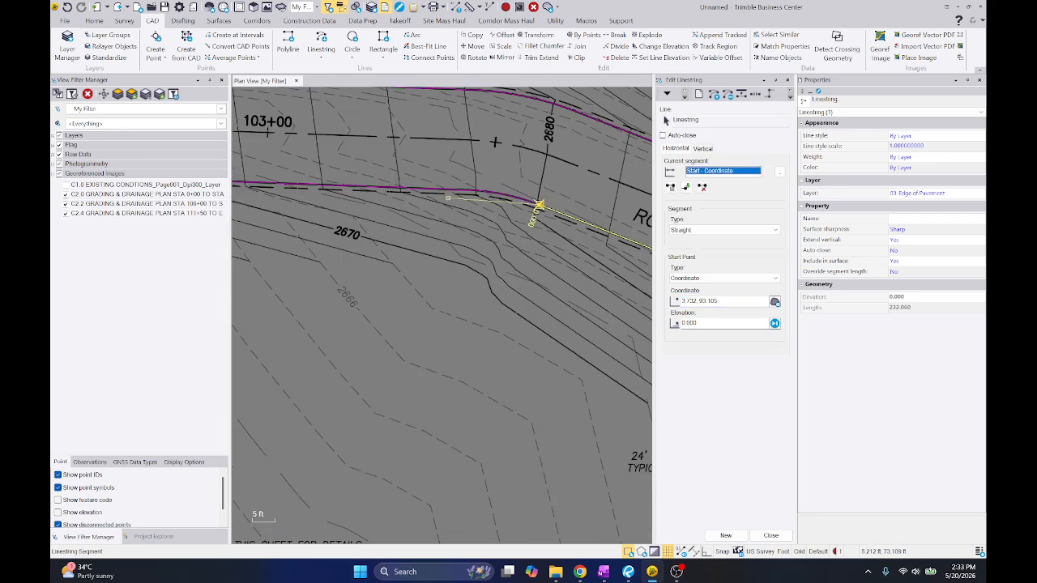
# Snap the east end of the south edge line segment at station 103+00 to the start of the adjoining curve
pyautogui.press('Escape')
pyautogui.click(451, 190)
pyautogui.scroll(2, 454, 188)
pyautogui.scroll(5, 502, 180)
pyautogui.rightClick(422, 181)
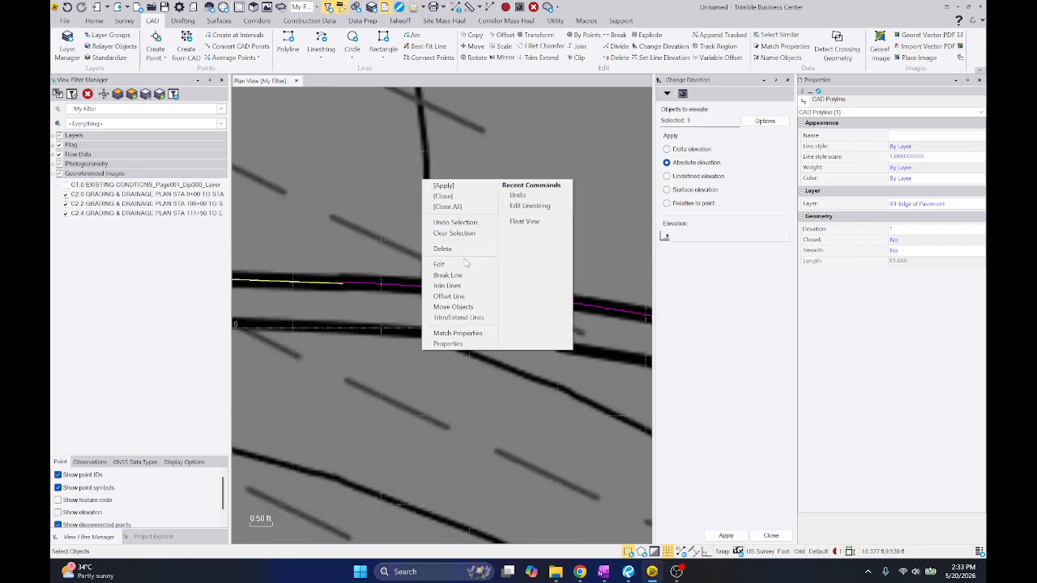
pyautogui.click(529, 206)
pyautogui.scroll(2, 480, 236)
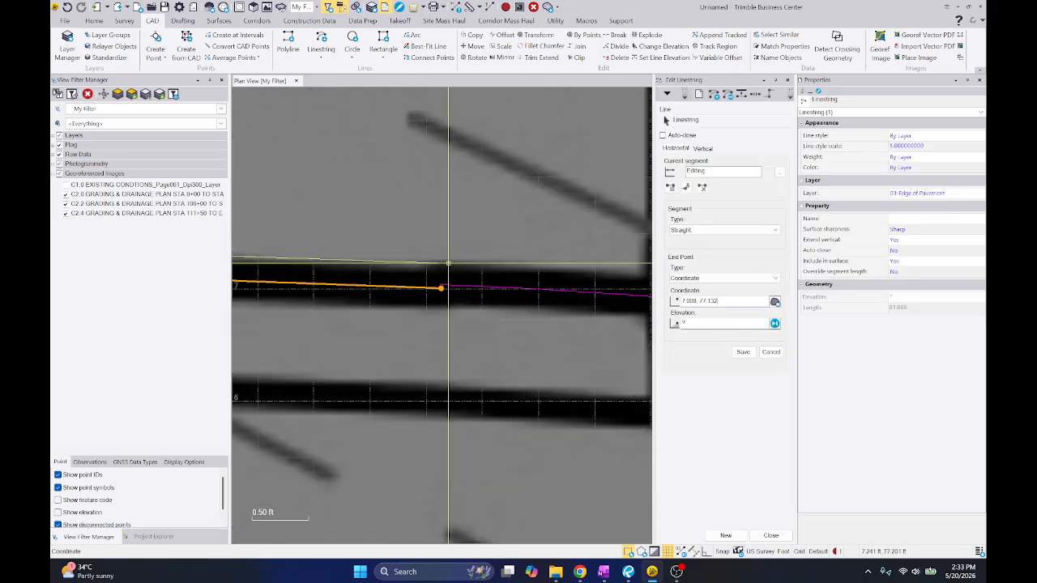
pyautogui.click(441, 284)
pyautogui.scroll(-7, 584, 233)
pyautogui.scroll(-2, 578, 235)
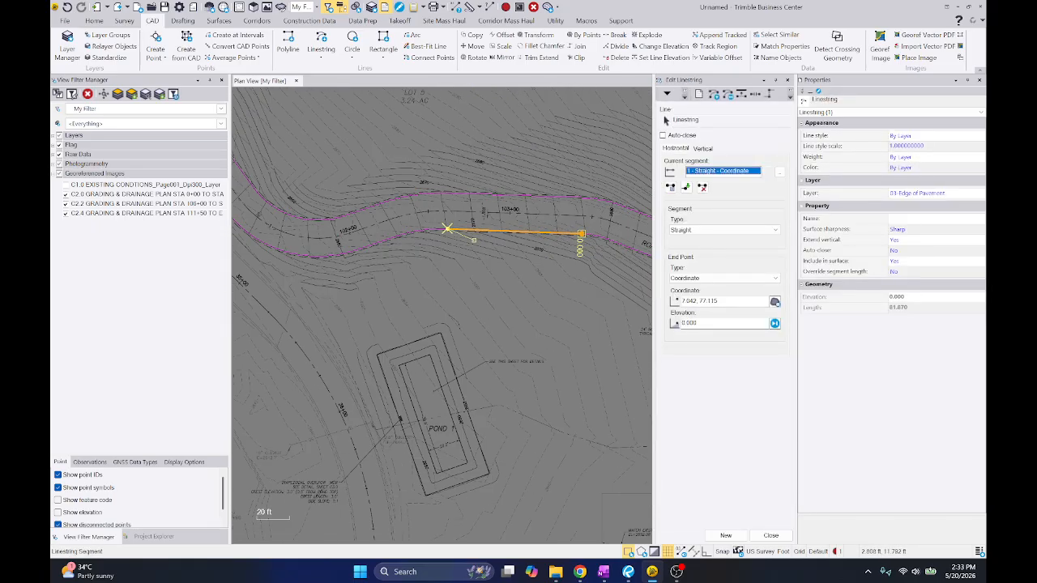
# Snap the west start point of the station 103+00 edge segment to the adjoining edge line
pyautogui.scroll(12, 497, 225)
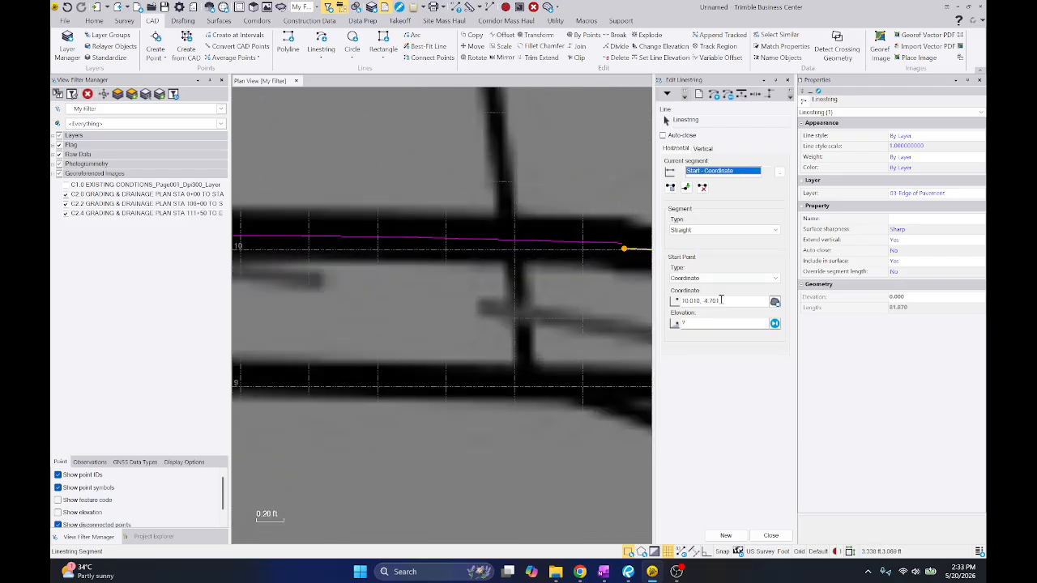
pyautogui.scroll(-3, 621, 243)
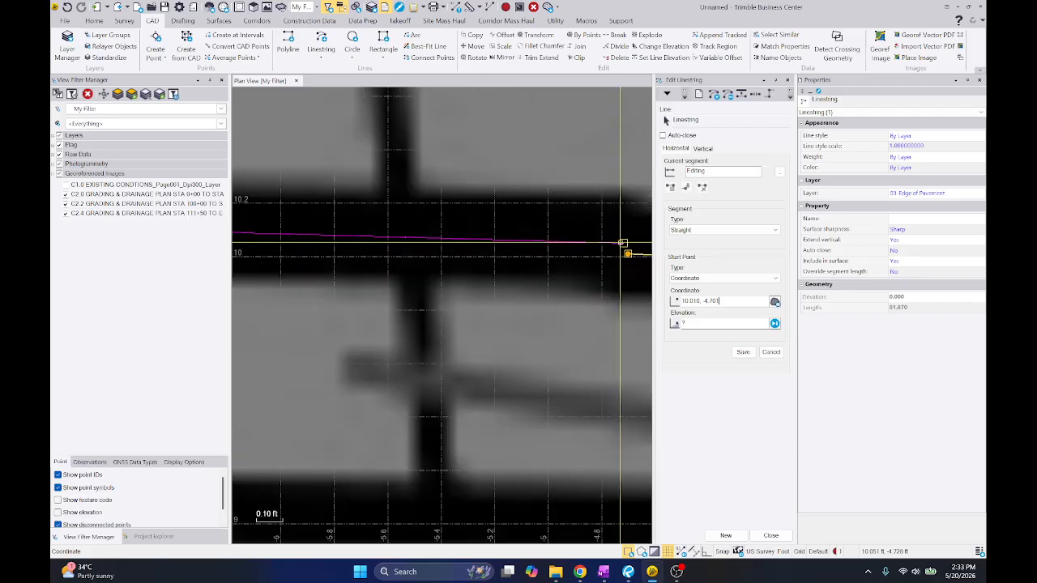
pyautogui.click(621, 243)
pyautogui.scroll(-7, 621, 241)
pyautogui.press('Escape')
# Snap the east end of the short straight south edge segment near station 102+00 to the adjoining curve
pyautogui.scroll(-3, 621, 242)
pyautogui.click(444, 230)
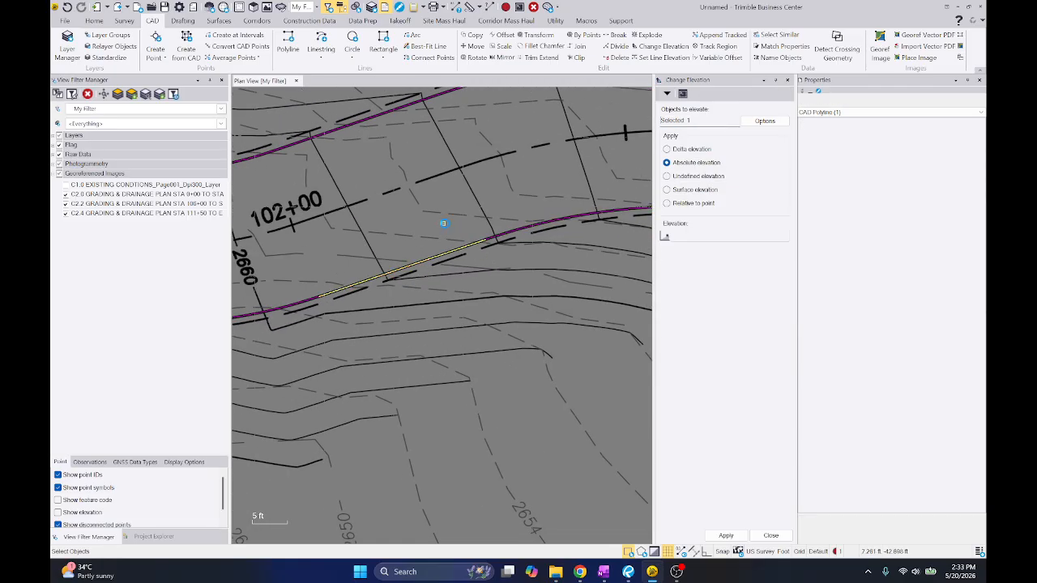
pyautogui.scroll(12, 497, 259)
pyautogui.rightClick(506, 185)
pyautogui.click(508, 270)
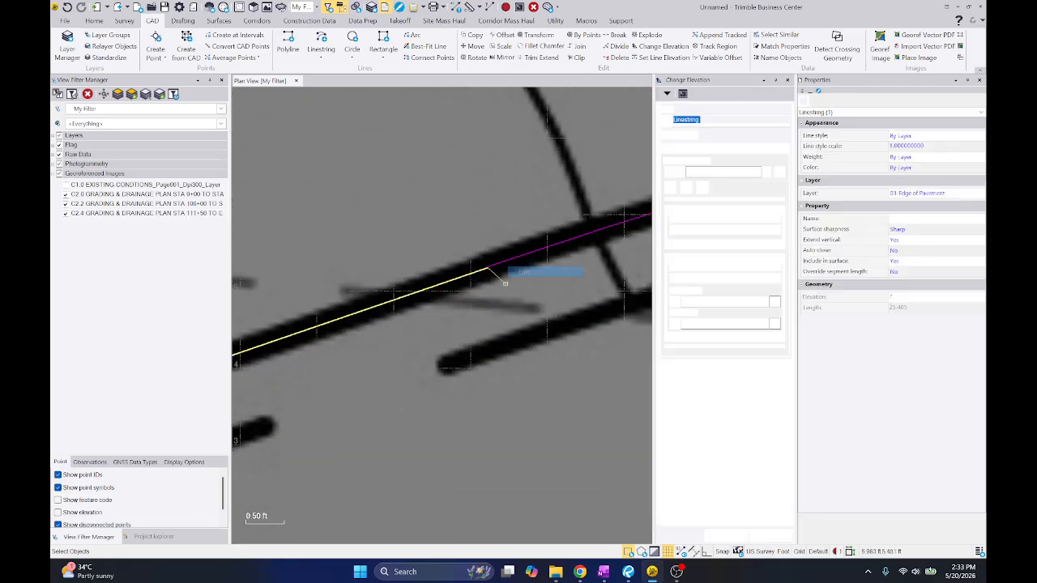
pyautogui.click(706, 301)
pyautogui.scroll(1, 541, 265)
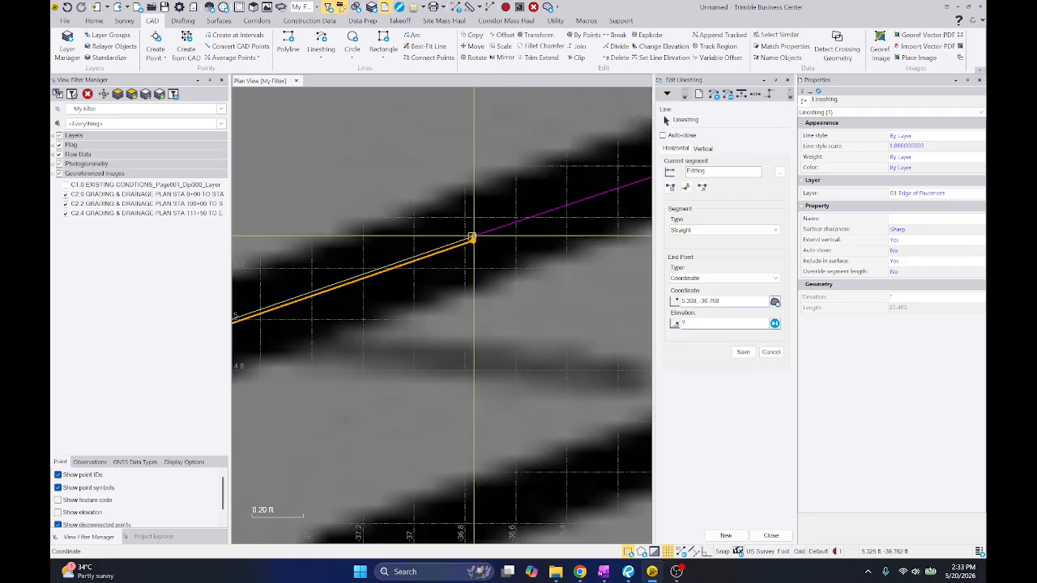
pyautogui.click(473, 236)
pyautogui.scroll(-7, 554, 210)
pyautogui.scroll(8, 363, 224)
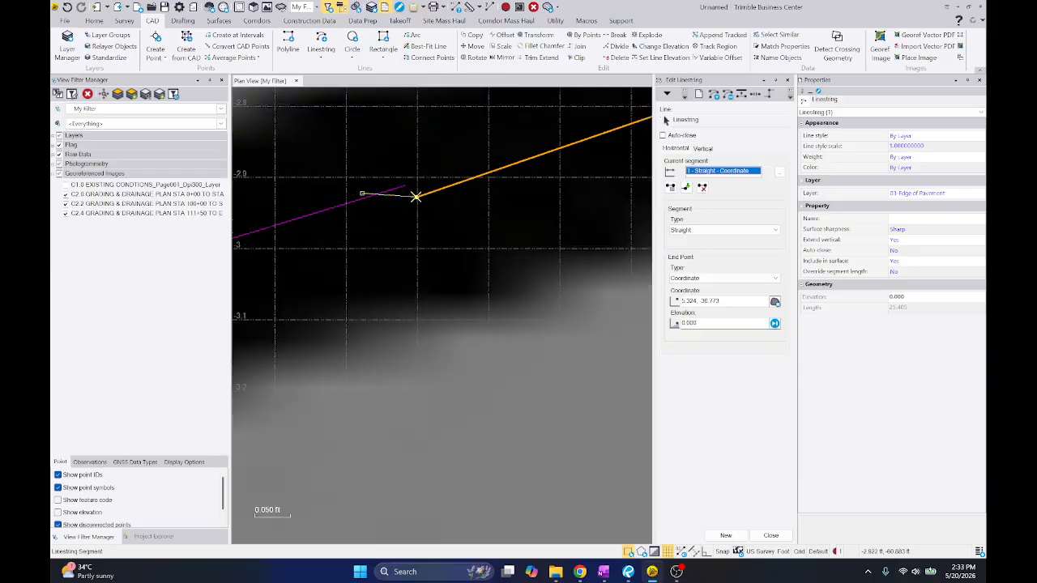
# Snap the west start point of the short straight south edge segment near station 102+00 to the end of the adjoining edge line
pyautogui.click(427, 197)
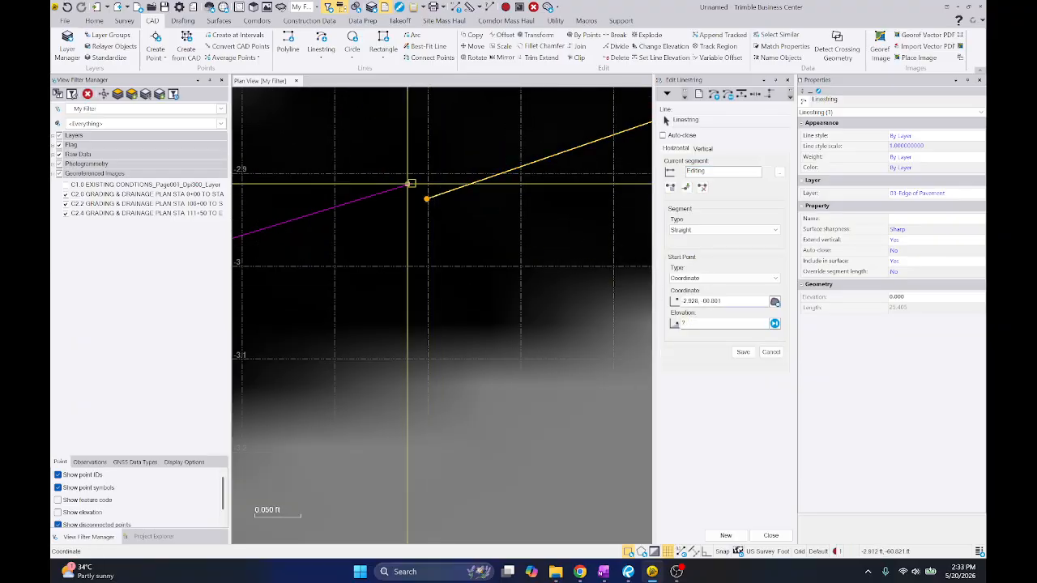
pyautogui.scroll(-10, 495, 185)
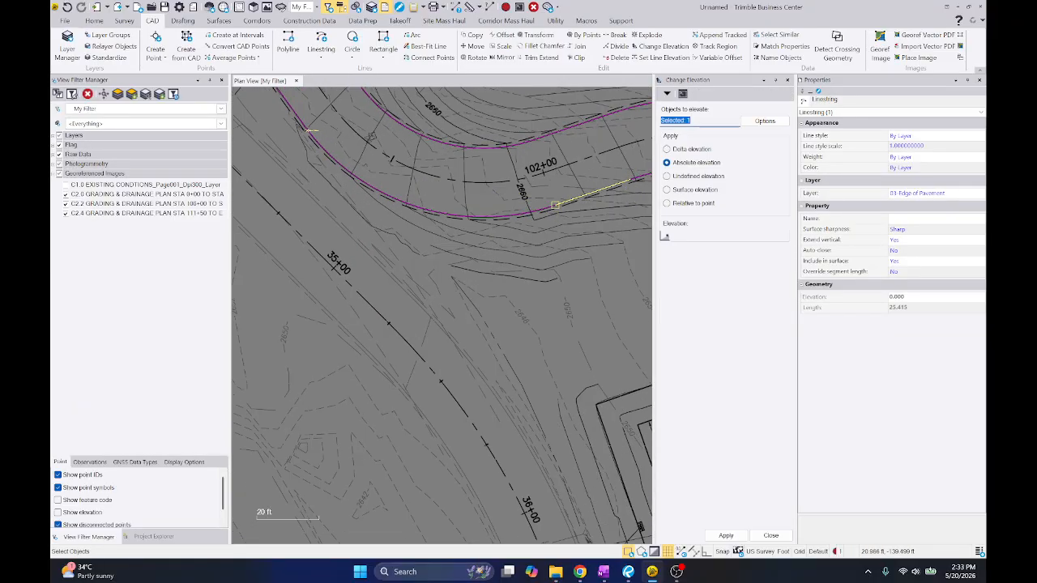
# Snap both ends of the straight edge segment northwest of the station 102+00 curve to the adjoining edge lines
pyautogui.scroll(9, 498, 230)
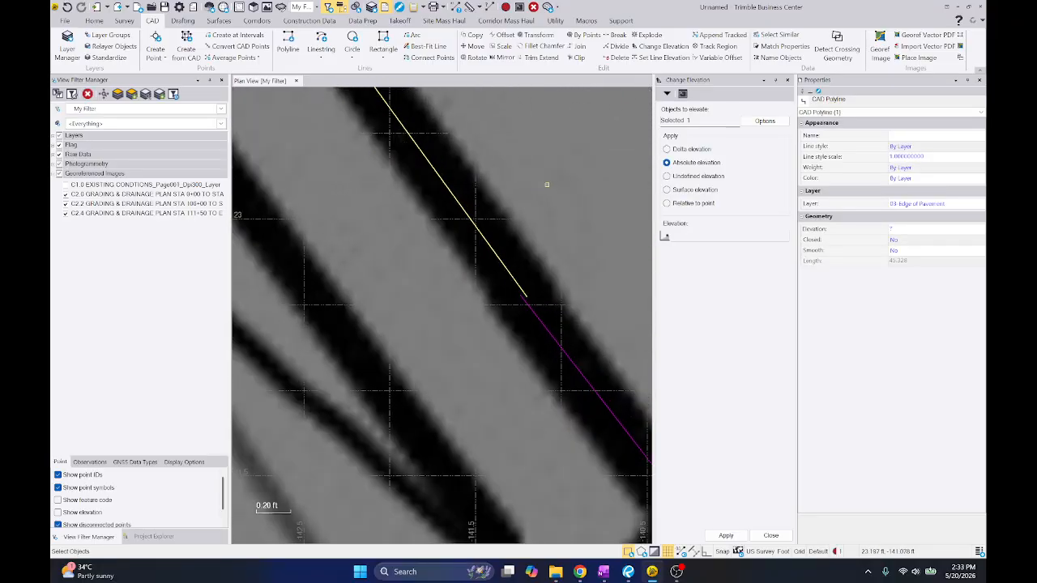
pyautogui.click(567, 270)
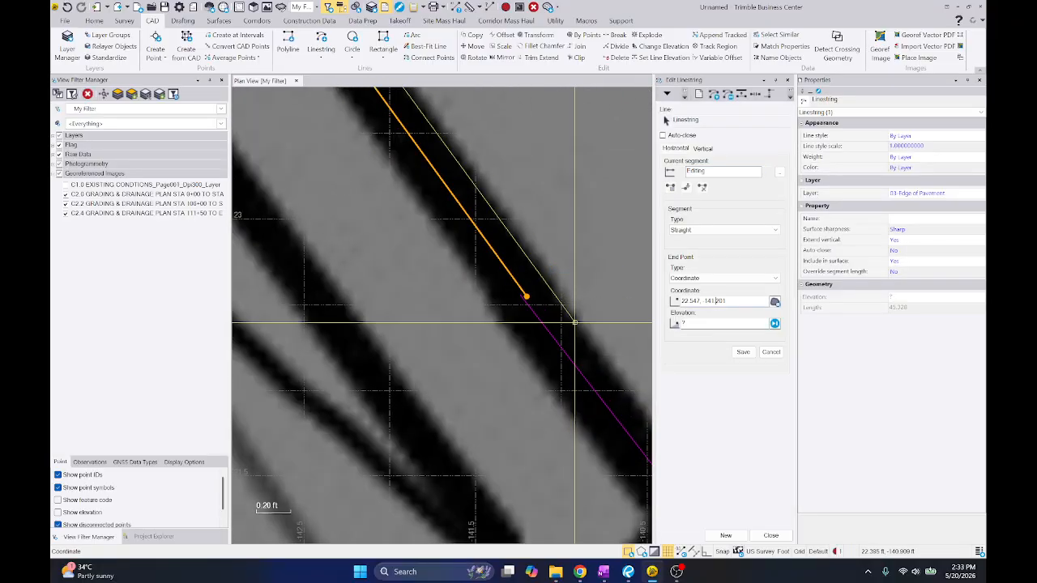
pyautogui.click(519, 296)
pyautogui.scroll(-10, 509, 296)
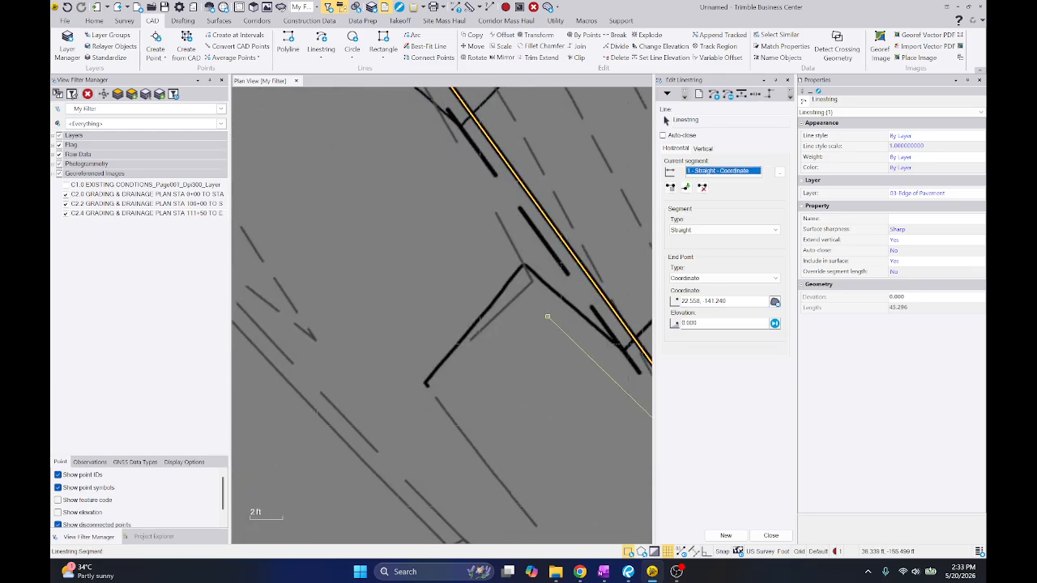
pyautogui.scroll(15, 493, 232)
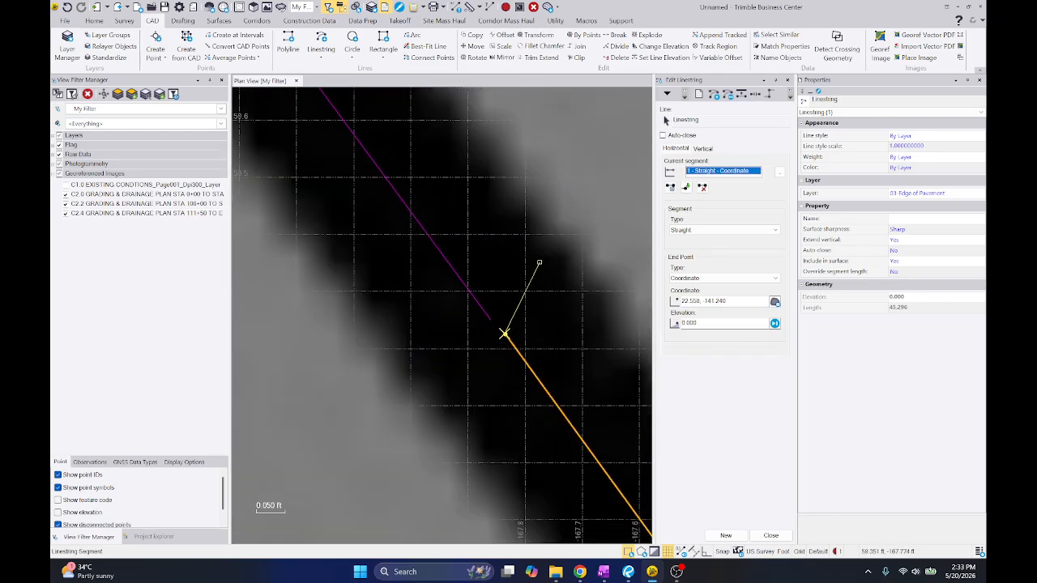
pyautogui.scroll(-8, 571, 301)
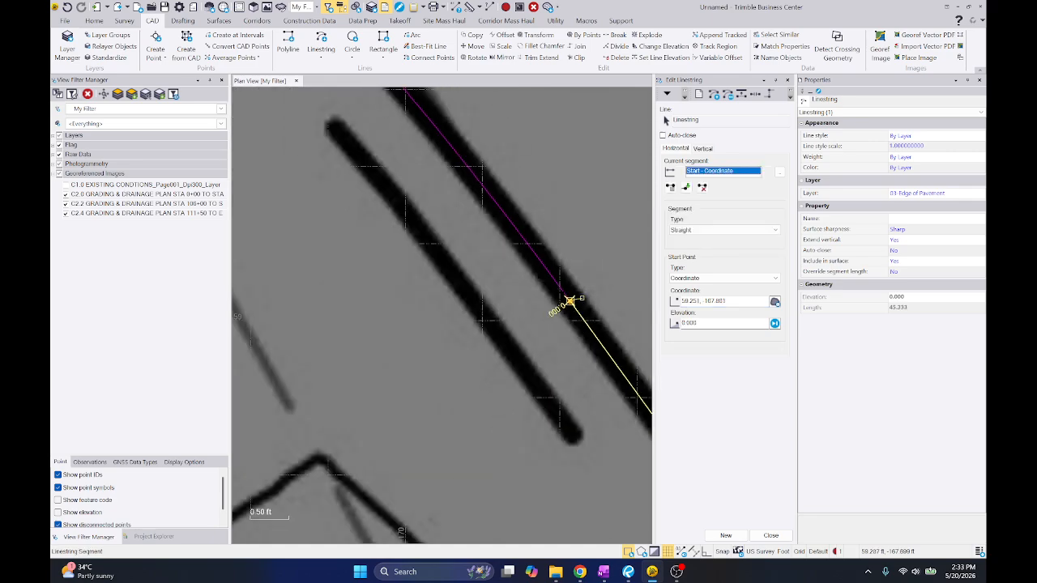
pyautogui.press('Escape')
# Snap the west end of the next short edge segment to the tight curve near station 34+00
pyautogui.moveTo(542, 233); pyautogui.dragTo(522, 245)
pyautogui.scroll(-12, 534, 241)
pyautogui.scroll(14, 575, 230)
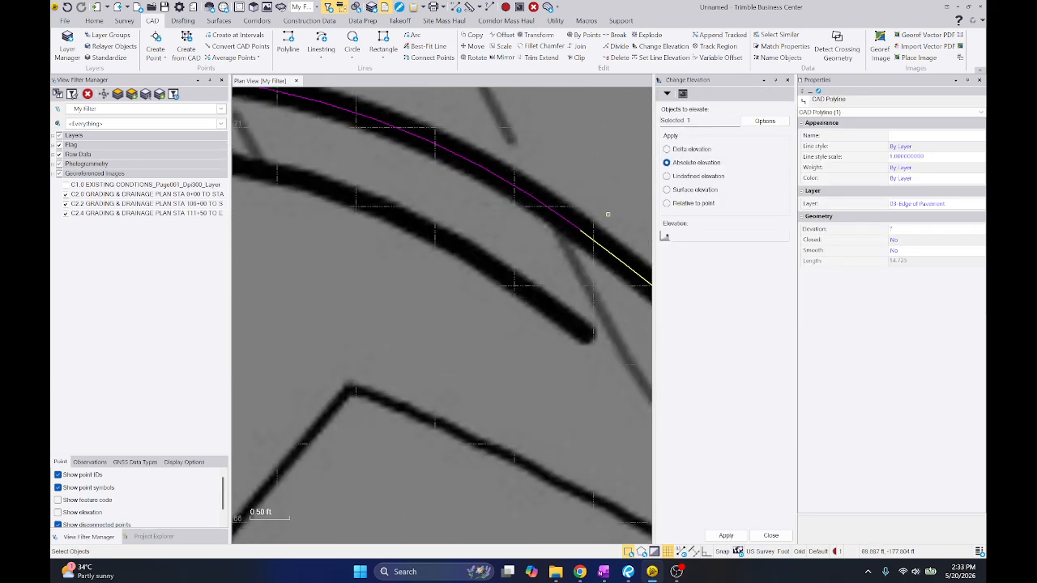
pyautogui.rightClick(606, 213)
pyautogui.click(623, 297)
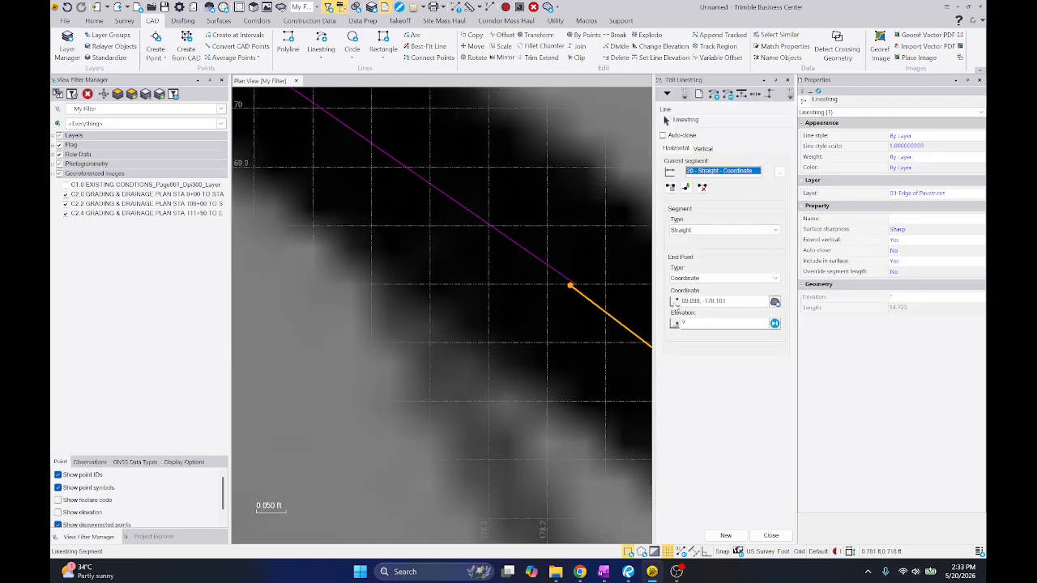
pyautogui.click(700, 303)
pyautogui.click(574, 281)
pyautogui.scroll(-10, 609, 266)
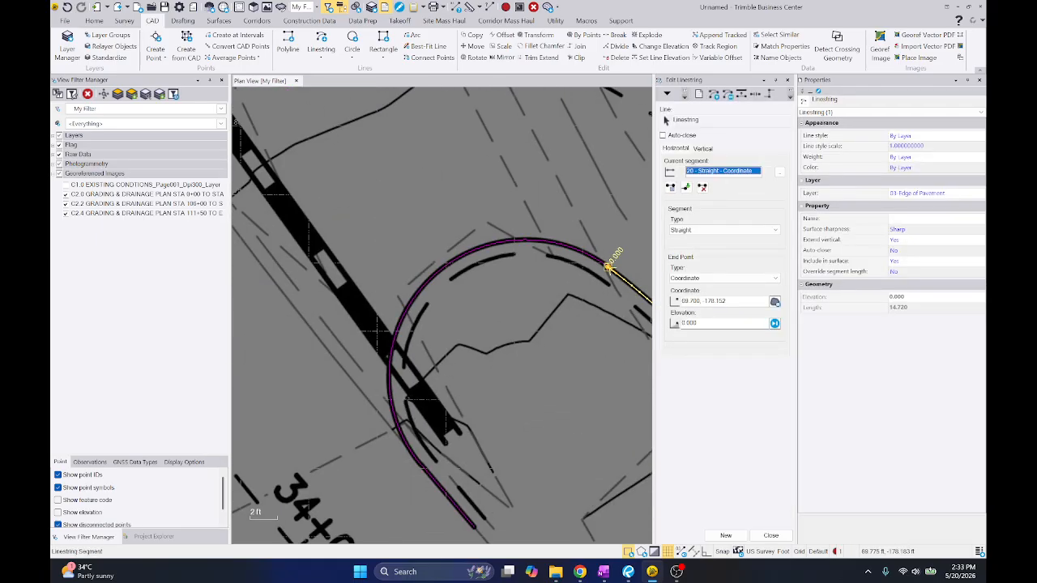
# Snap the start point of the short segment beyond the tight curve near station 34+00 to the curve's end
pyautogui.click(665, 46)
pyautogui.click(533, 240)
pyautogui.scroll(7, 411, 506)
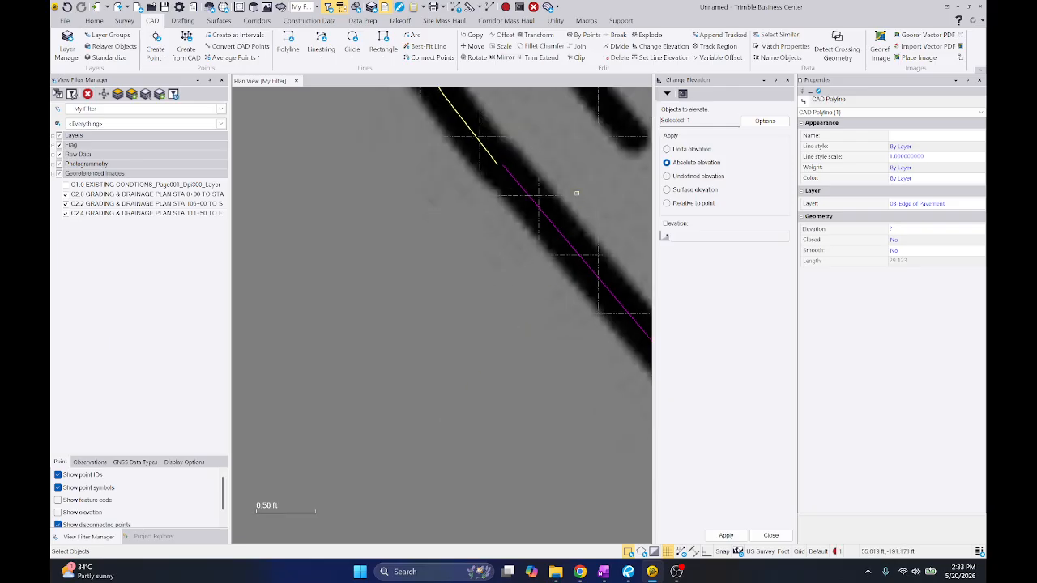
pyautogui.click(539, 209)
pyautogui.rightClick(515, 231)
pyautogui.click(535, 317)
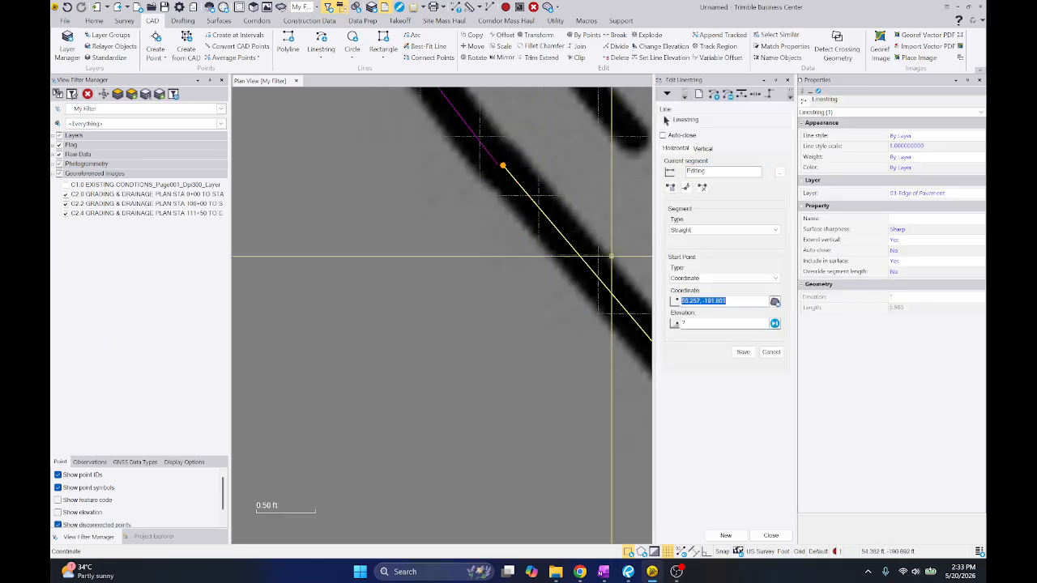
pyautogui.scroll(-15, 405, 227)
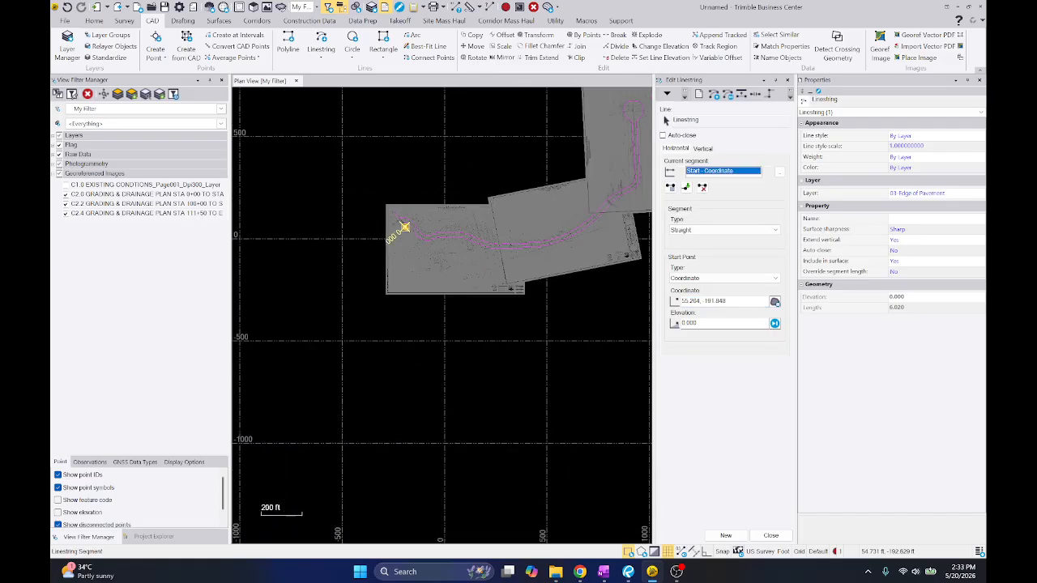
pyautogui.press('Escape')
# Snap the start point of the long north edge line to the end of the cul-de-sac linestring at the northeast sheet overlap
pyautogui.click(628, 106)
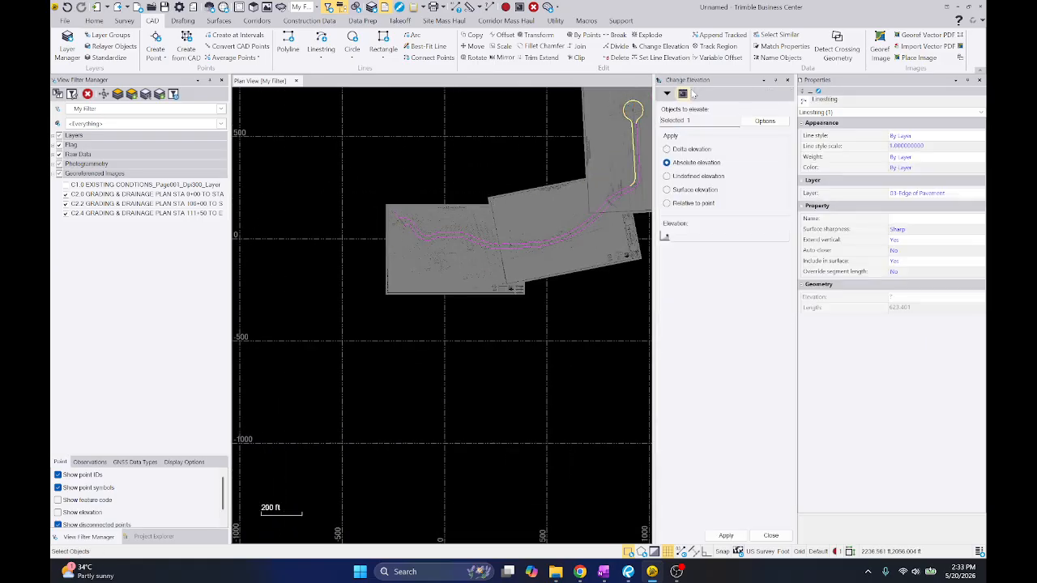
pyautogui.scroll(15, 602, 233)
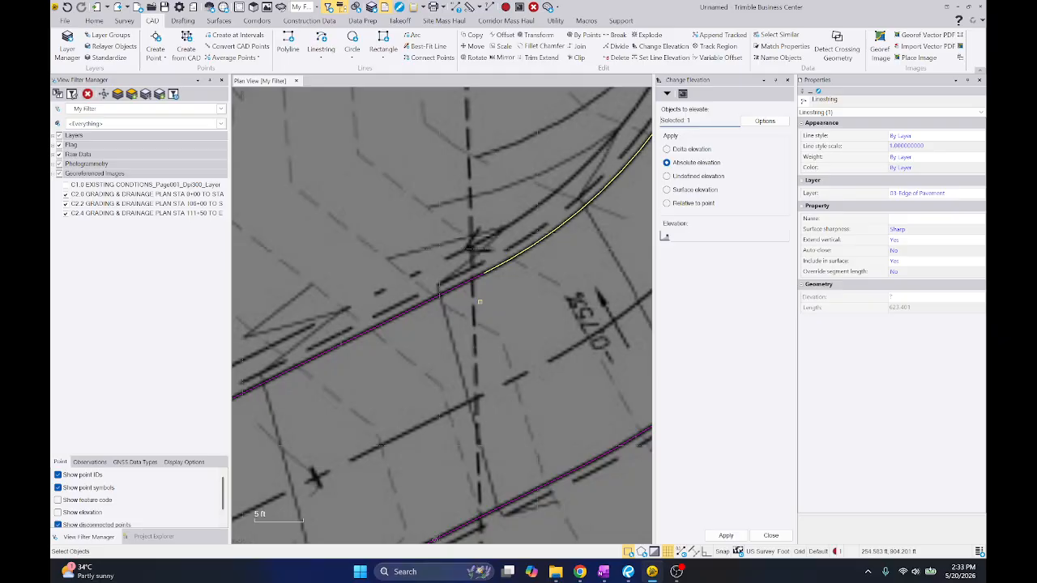
pyautogui.click(499, 249)
pyautogui.click(478, 228)
pyautogui.scroll(5, 504, 218)
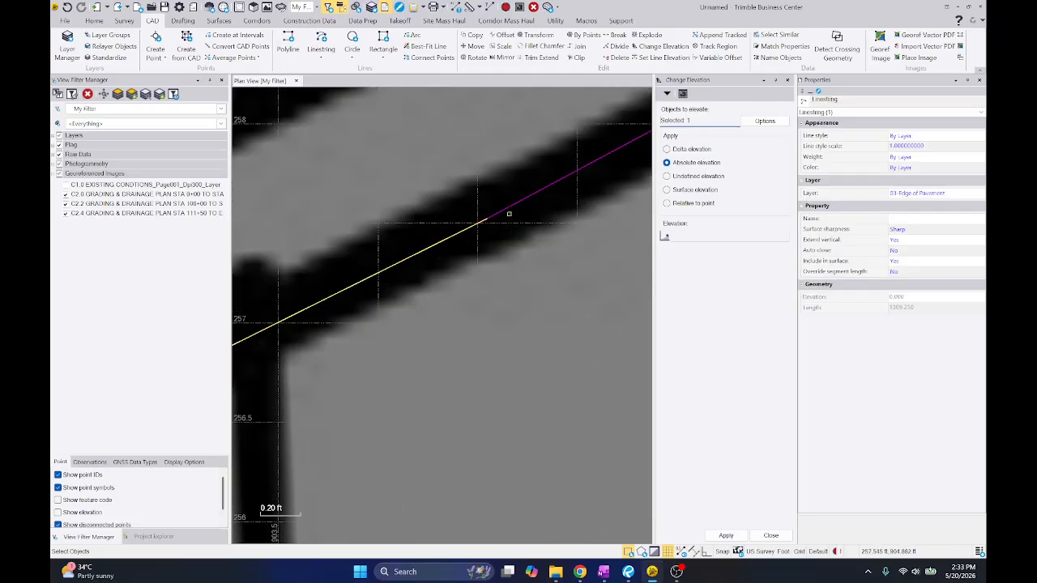
pyautogui.rightClick(476, 224)
pyautogui.click(494, 309)
pyautogui.click(451, 219)
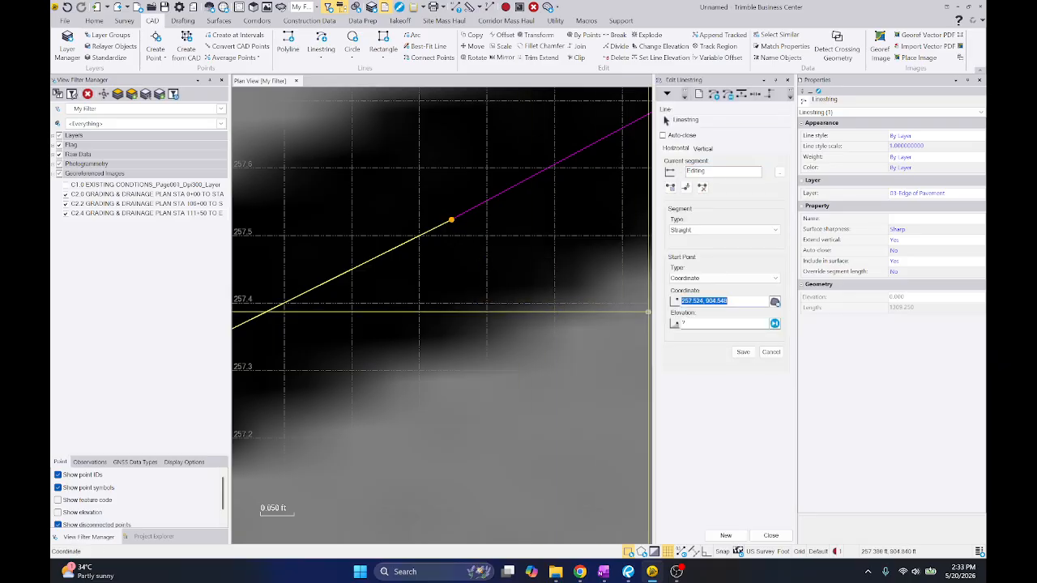
pyautogui.press('Return')
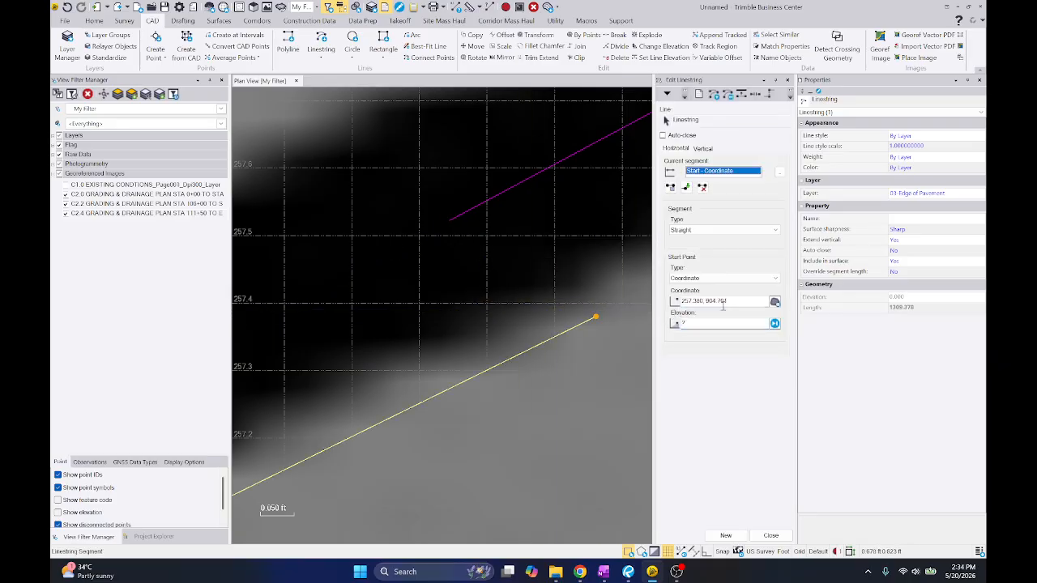
pyautogui.click(722, 303)
pyautogui.click(451, 219)
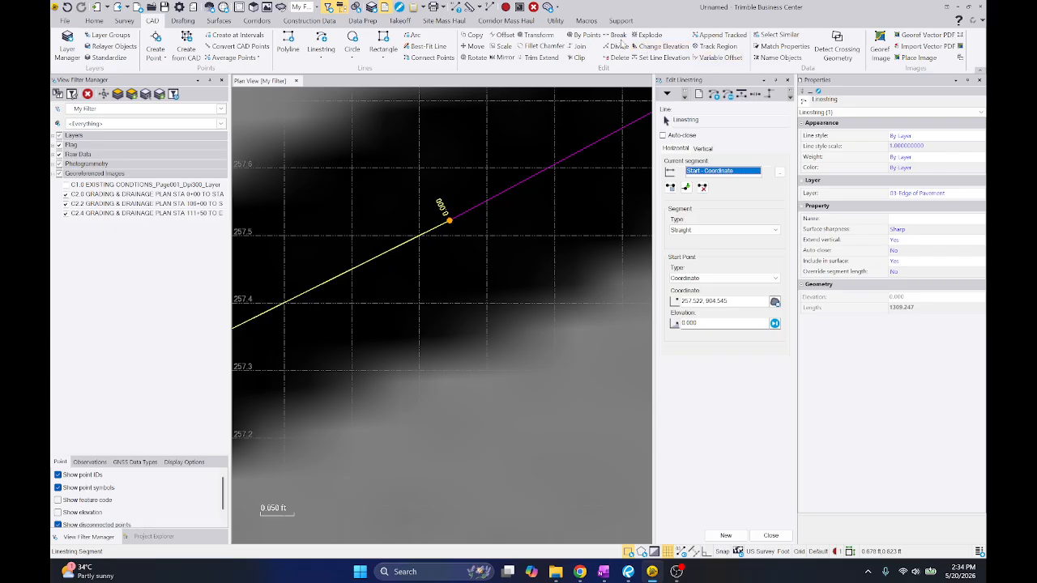
# Join the long north edge line, the cul-de-sac loop and the successive south edge segments westward into one linestring
pyautogui.click(577, 46)
pyautogui.scroll(-15, 475, 206)
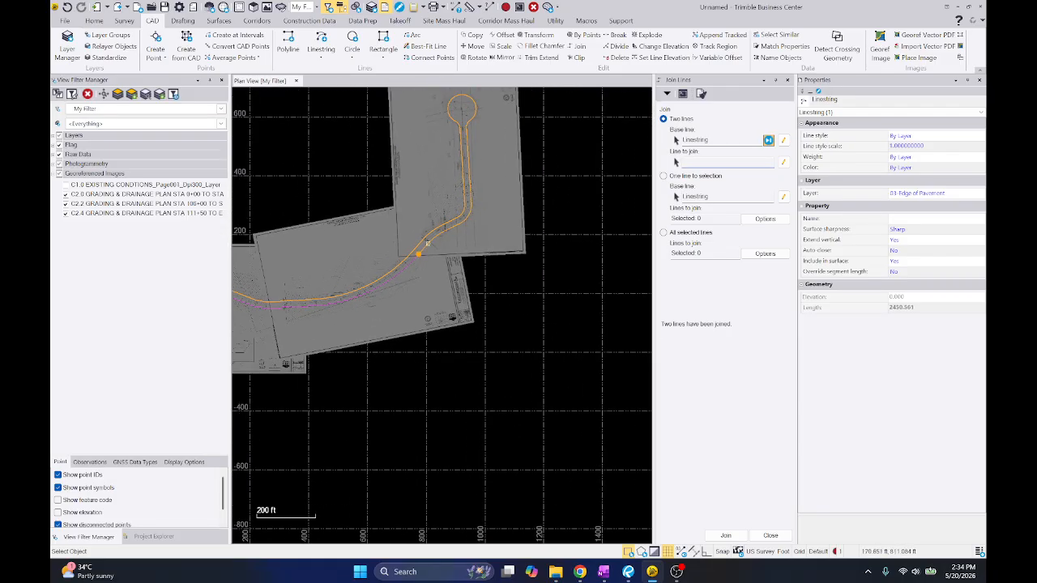
pyautogui.click(410, 260)
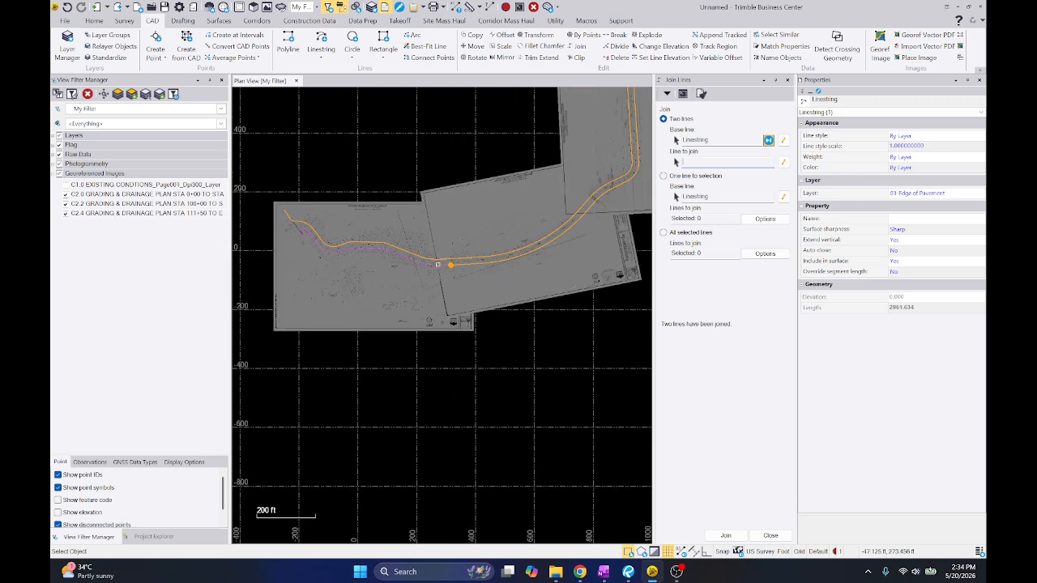
pyautogui.click(378, 248)
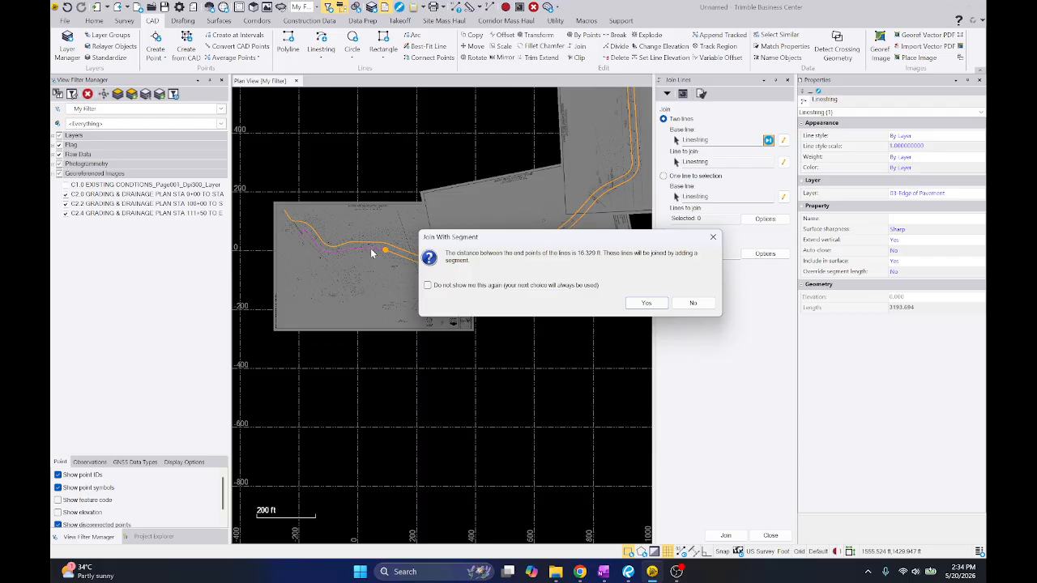
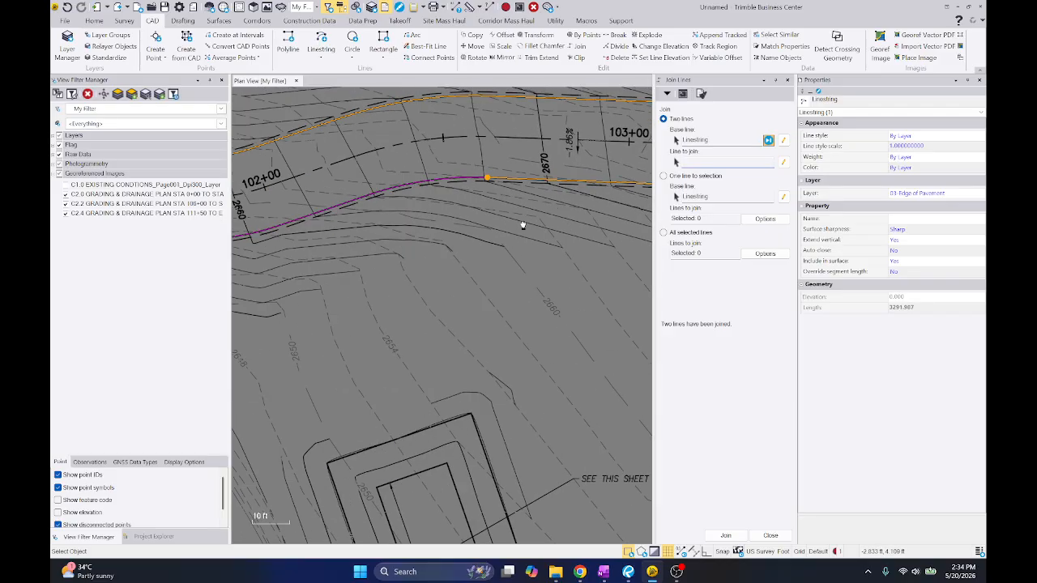
# Join the remaining south edge segments westward through station 101+00 to the tight curve near station 34+00
pyautogui.moveTo(409, 200); pyautogui.dragTo(469, 197, button='middle')
pyautogui.click(361, 218)
pyautogui.moveTo(346, 226); pyautogui.dragTo(489, 223, button='middle')
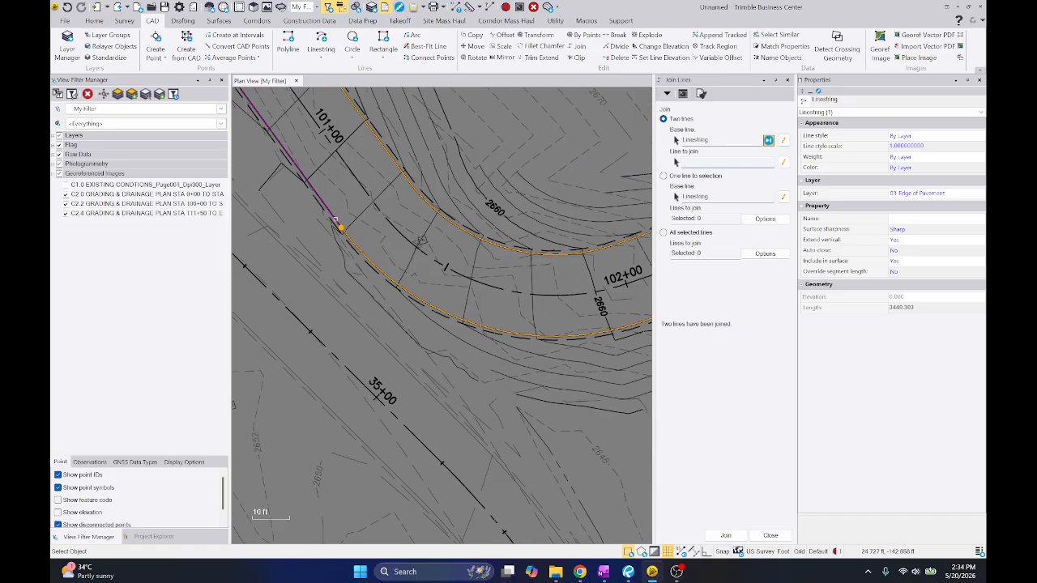
pyautogui.click(335, 219)
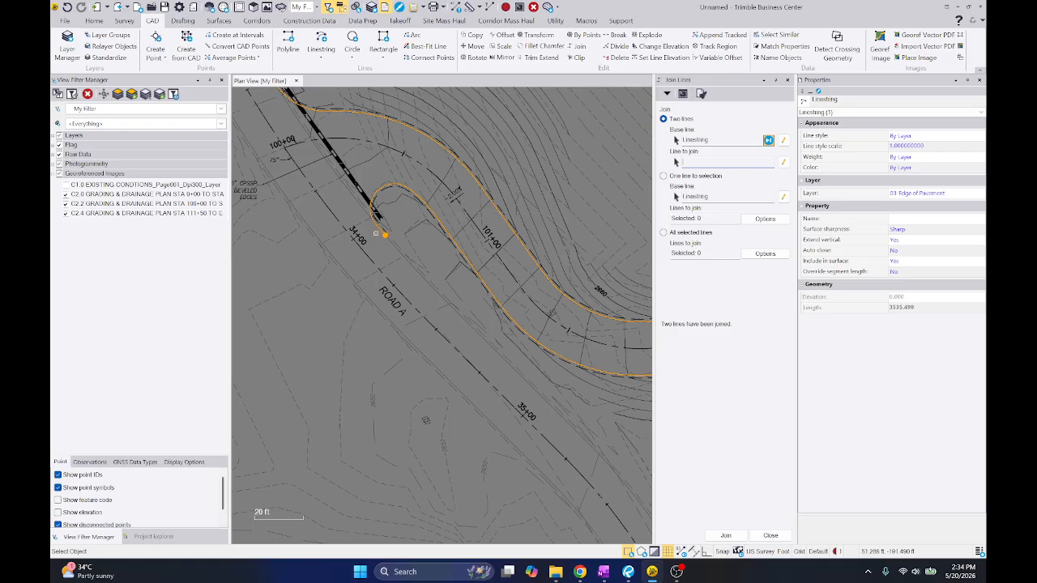
# Change the joined edge-of-pavement linestring to undefined elevation and clear the selection in the plan view
pyautogui.scroll(-5, 375, 233)
pyautogui.hotkey('ctrl', 'e')
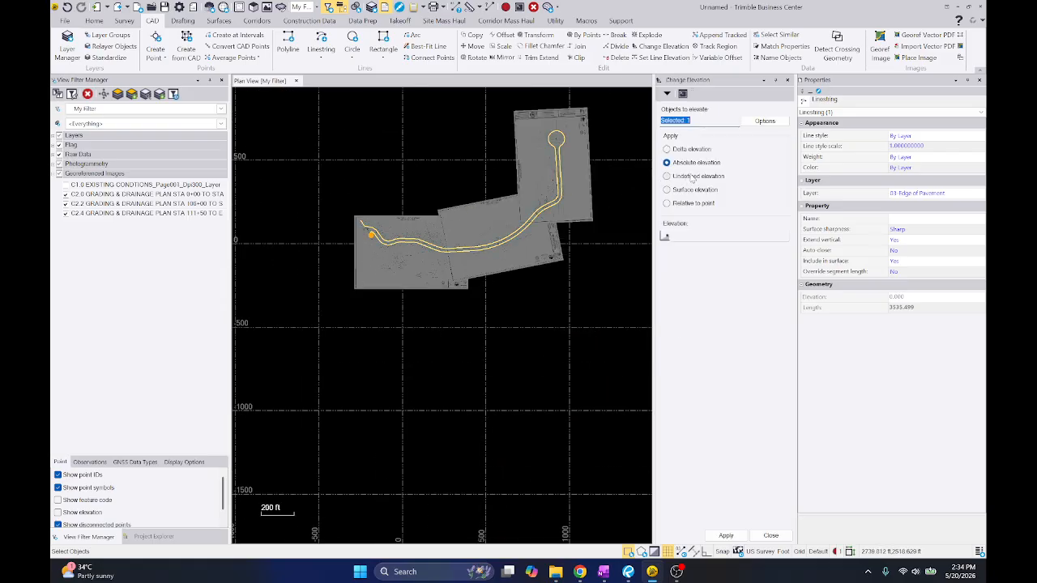
pyautogui.click(726, 536)
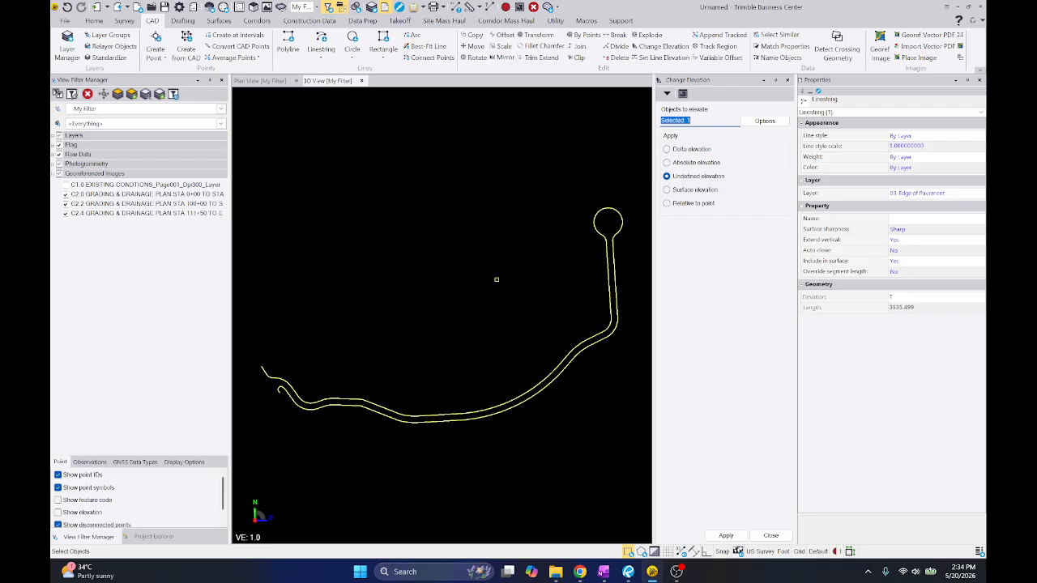
pyautogui.click(273, 85)
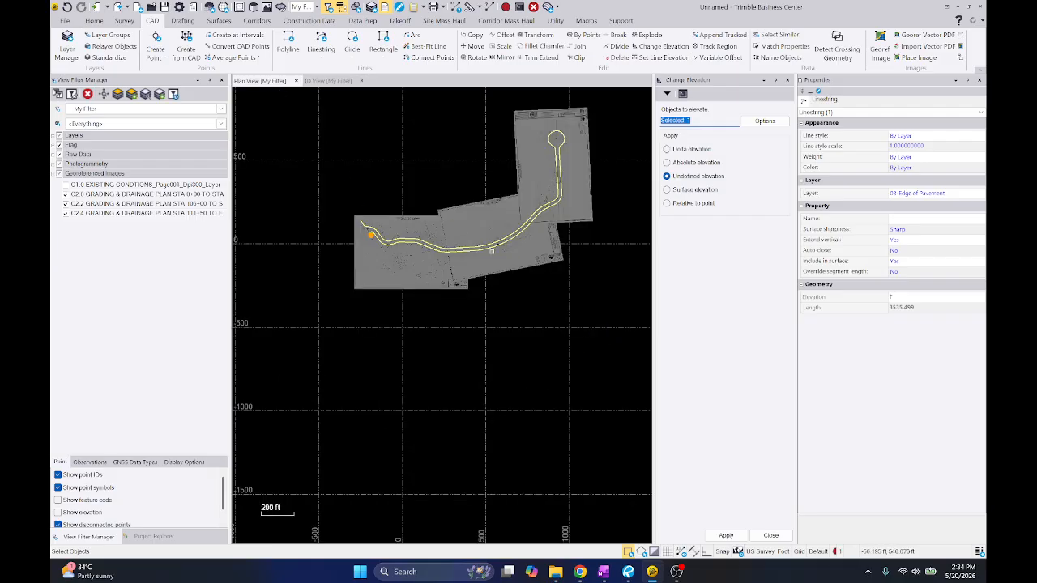
pyautogui.click(381, 189)
pyautogui.rightClick(373, 184)
pyautogui.click(408, 208)
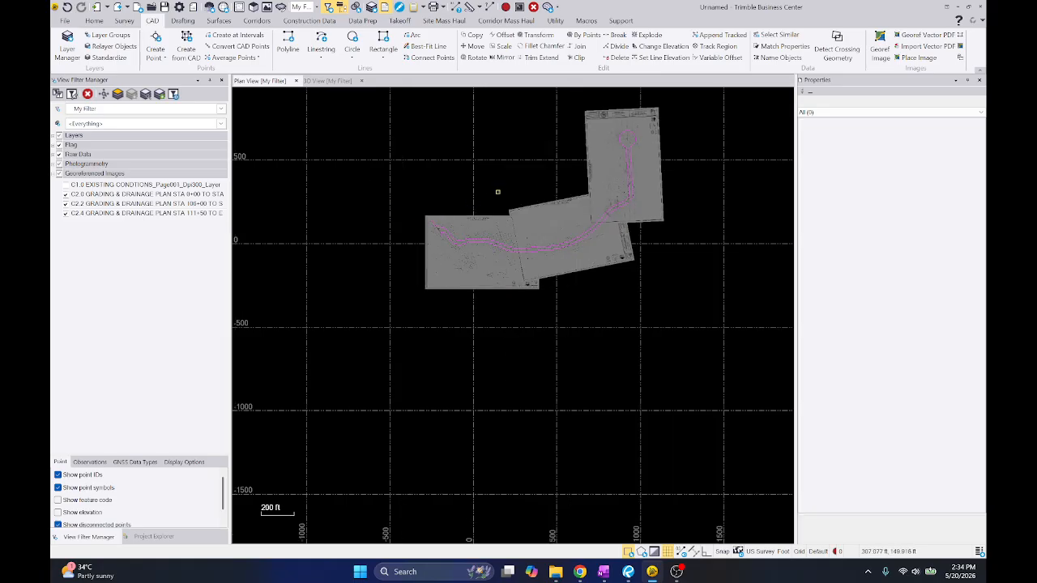
# Show the 02-Existing Contour, 03-Breakline and 05-Centerline layers and check which layers the road's centreline and adjoining line belong to
pyautogui.click(55, 136)
pyautogui.click(72, 156)
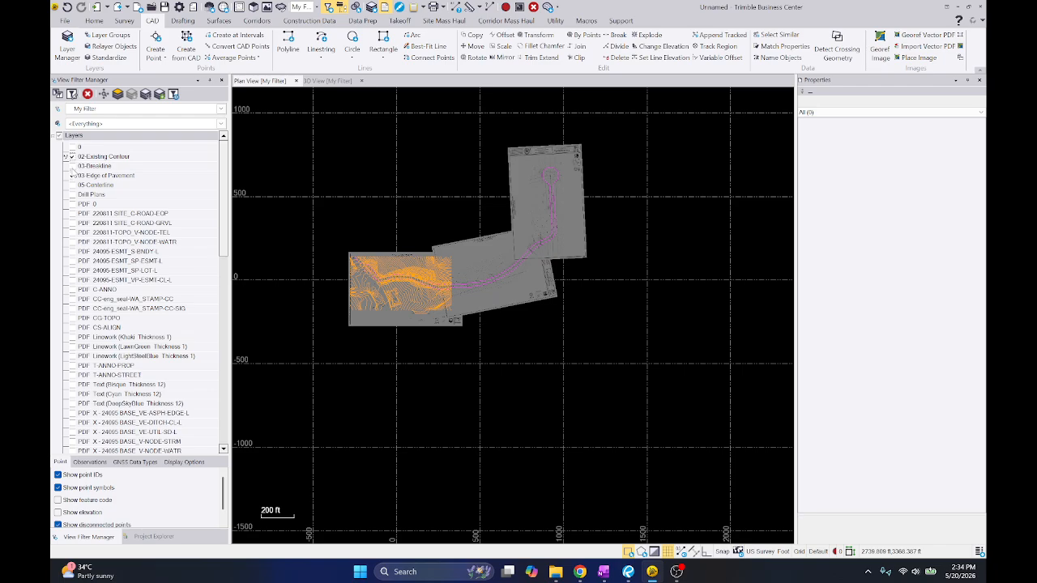
pyautogui.click(72, 185)
pyautogui.click(280, 195)
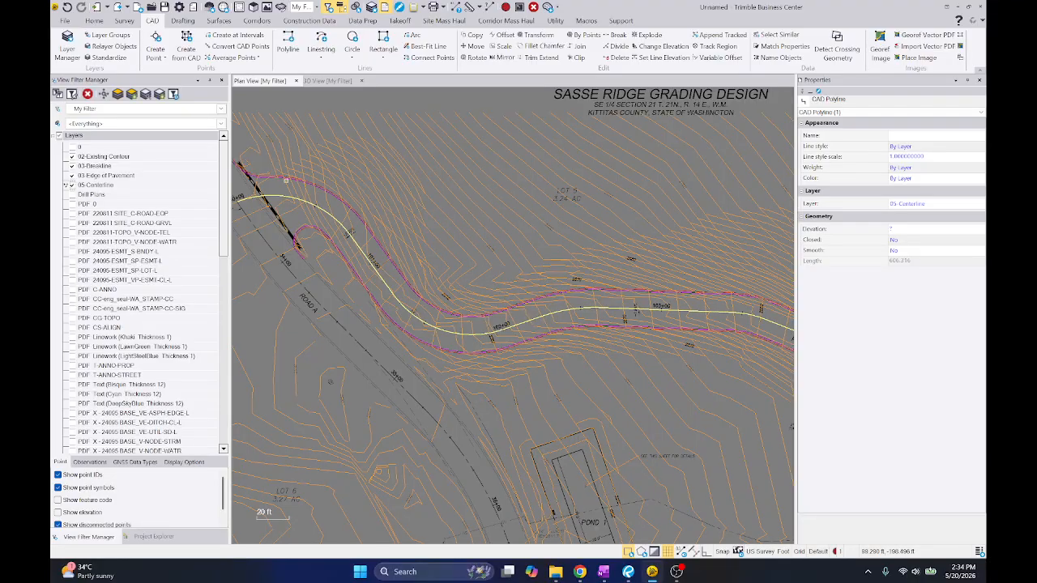
pyautogui.scroll(4, 279, 171)
pyautogui.click(270, 197)
pyautogui.scroll(-9, 270, 197)
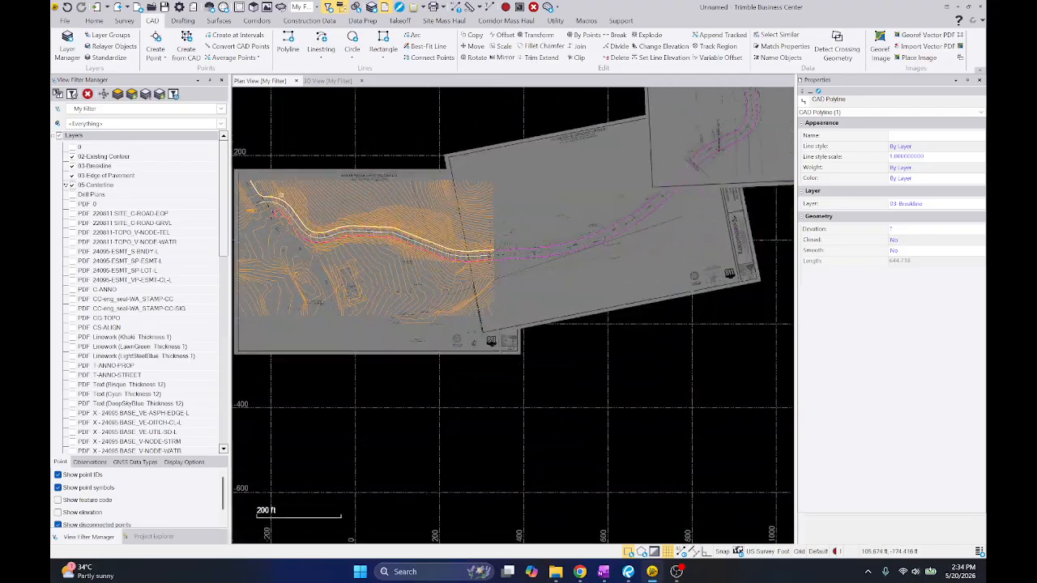
pyautogui.scroll(4, 423, 220)
pyautogui.moveTo(396, 169); pyautogui.dragTo(583, 318)
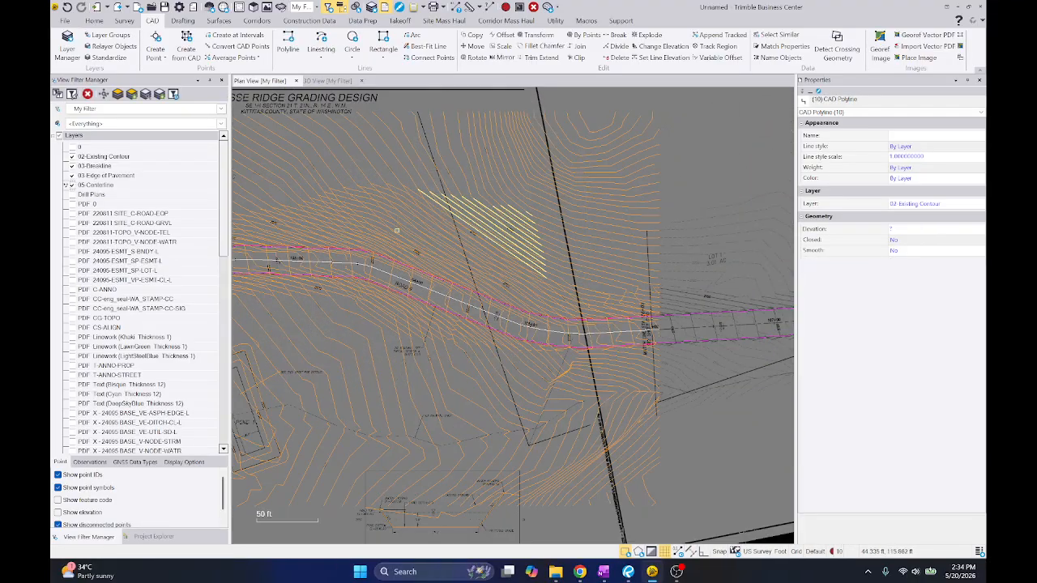
pyautogui.moveTo(306, 202); pyautogui.dragTo(549, 208, button='middle')
pyautogui.scroll(-2, 564, 202)
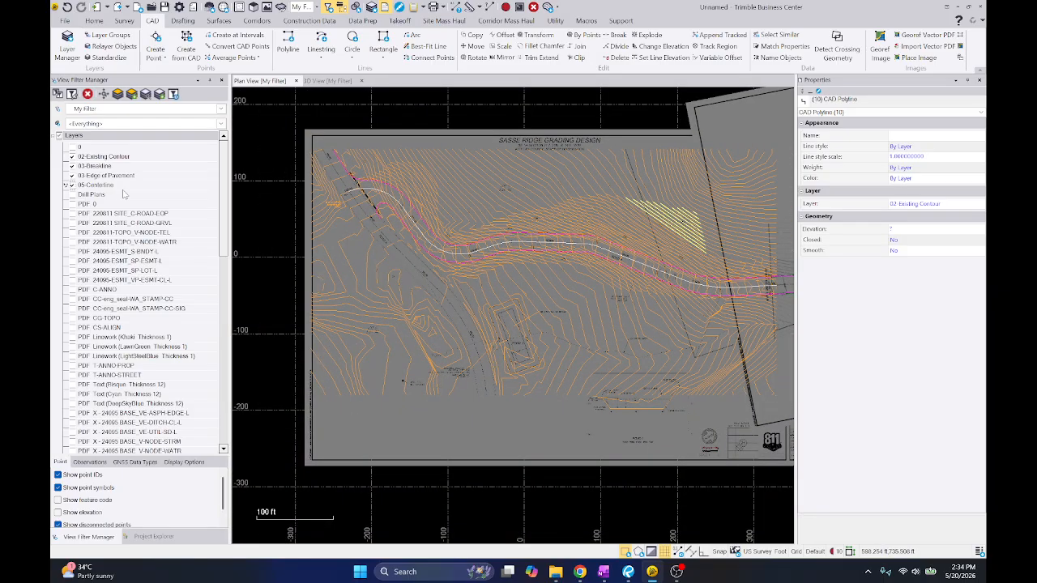
pyautogui.press('Escape')
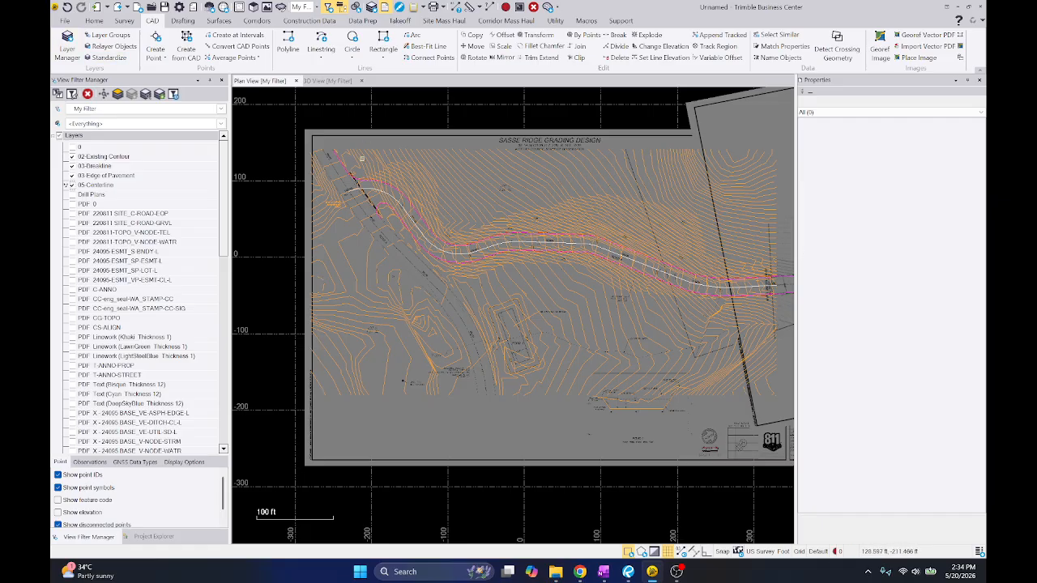
# Hide the 05-Centerline layer and clear the trial selection of contours at the road's west end
pyautogui.moveTo(355, 149); pyautogui.dragTo(548, 283)
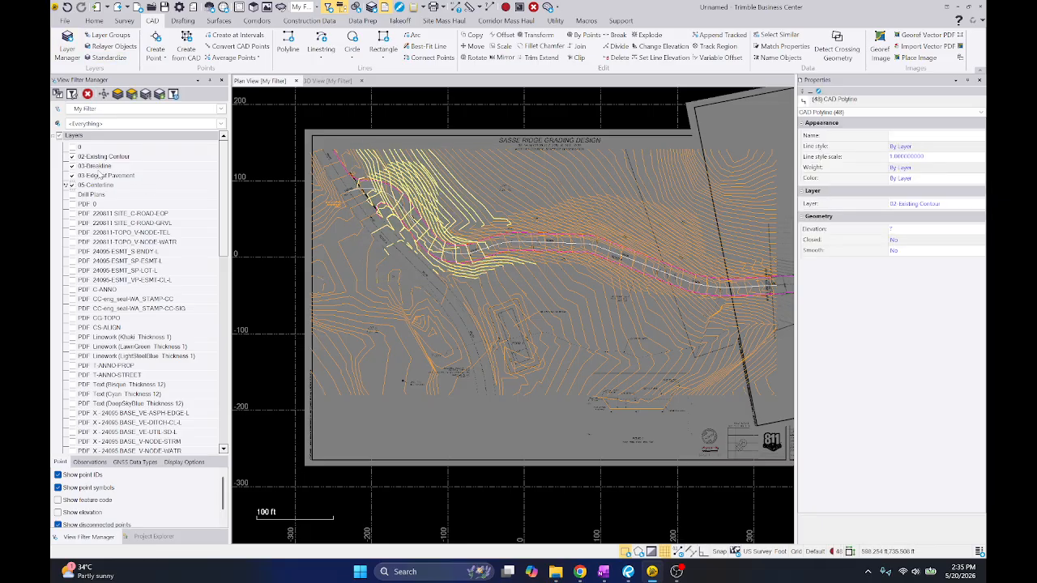
pyautogui.click(72, 184)
pyautogui.press('Escape')
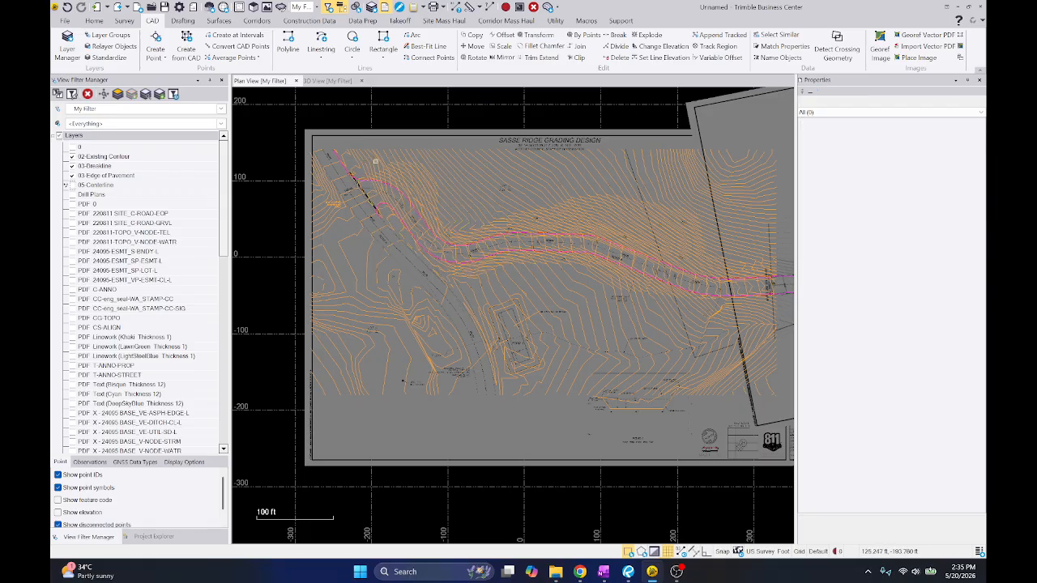
# Select the grading contours along Road B from about station 102+00 eastward, leaving out the stray lines picked up near Pond 1
pyautogui.moveTo(460, 171); pyautogui.dragTo(783, 329)
pyautogui.scroll(3, 490, 339)
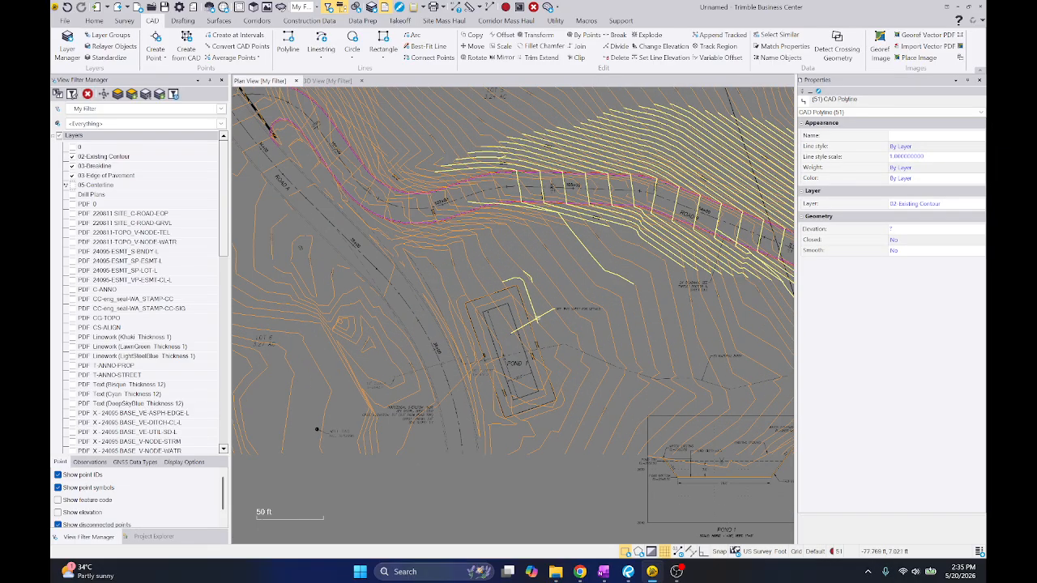
pyautogui.keyDown('ctrl'); pyautogui.click(539, 315); pyautogui.keyUp('ctrl')
pyautogui.keyDown('ctrl'); pyautogui.click(525, 276); pyautogui.keyUp('ctrl')
pyautogui.scroll(5, 537, 281)
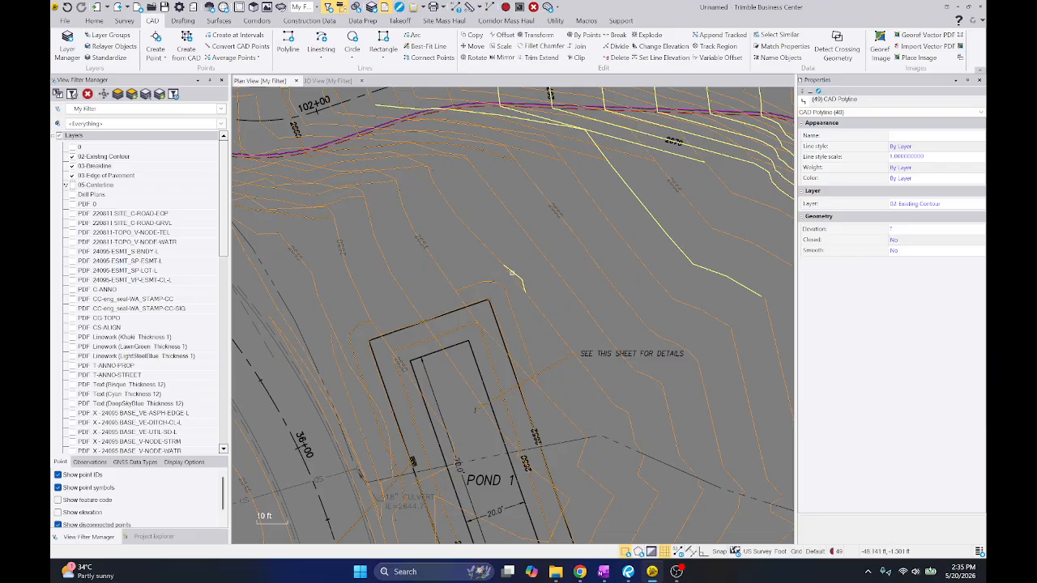
# Switch to Bluebeam Revu and examine the contours around Pond 1 on the grading and drainage plan STA 0+00 to STA 106+00
pyautogui.hotkey('alt', 'Tab')
pyautogui.hotkey('alt', 'Tab')
pyautogui.moveTo(672, 289); pyautogui.dragTo(505, 285)
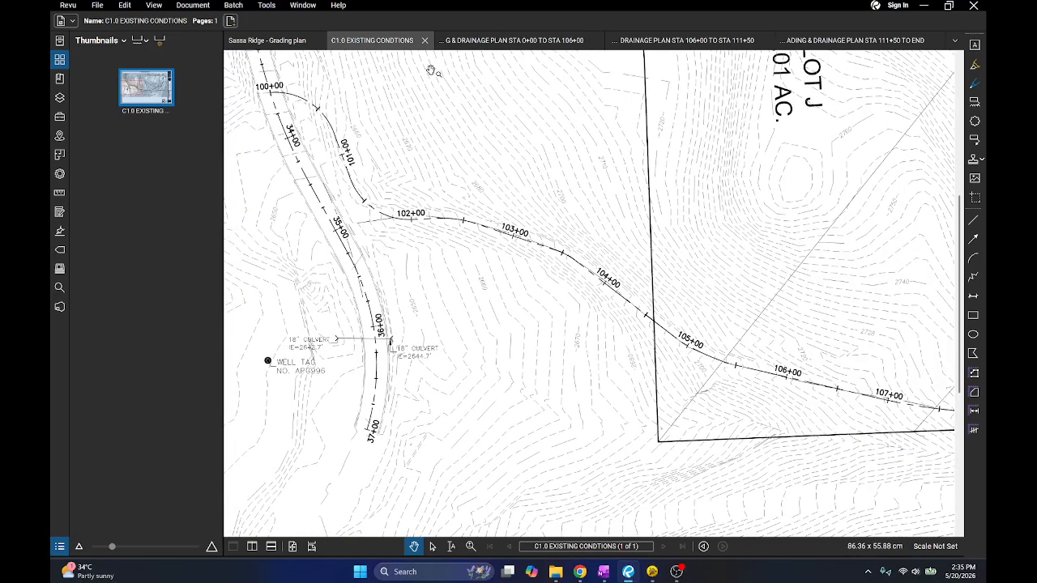
pyautogui.click(499, 41)
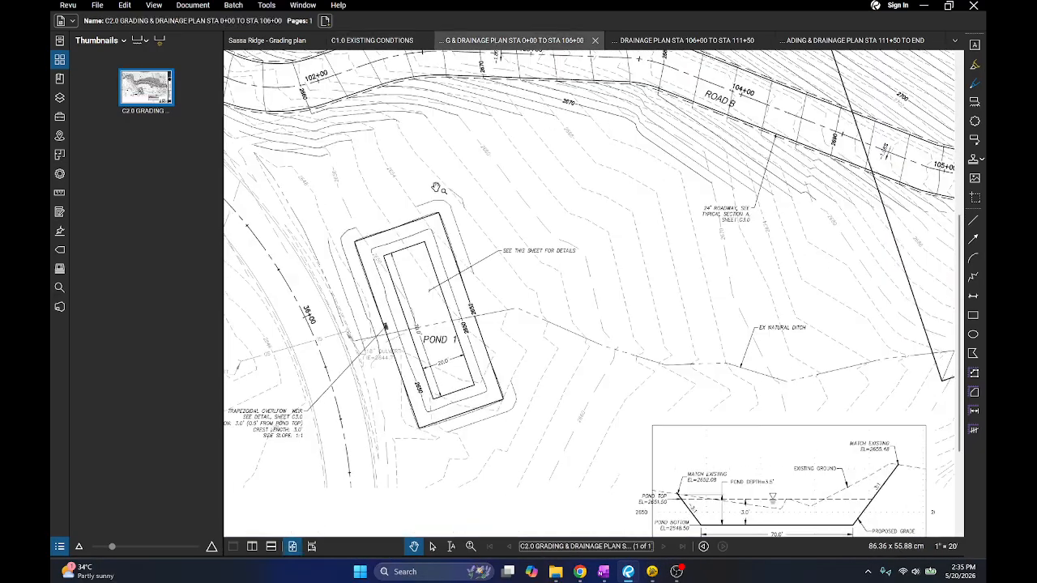
pyautogui.hotkey('alt', 'Tab')
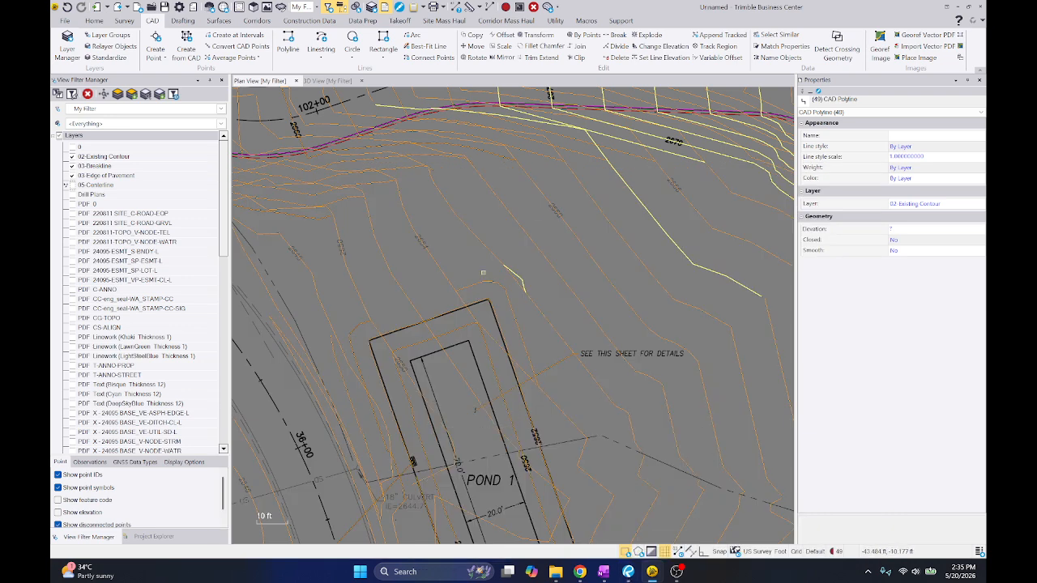
# Add the contours surrounding Pond 1 to the selected grading contours
pyautogui.scroll(-3, 483, 273)
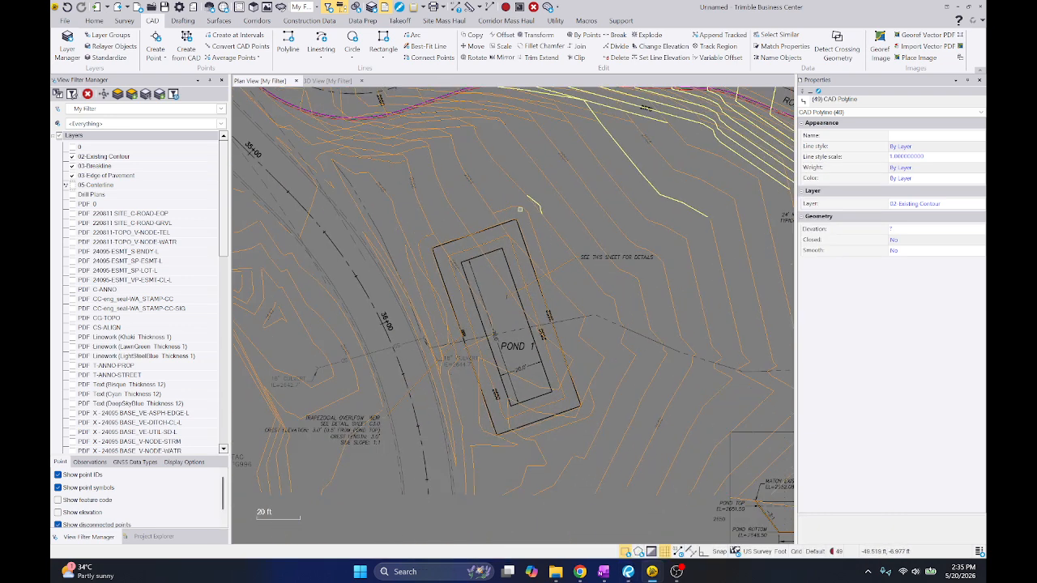
pyautogui.click(519, 209)
pyautogui.click(473, 230)
pyautogui.click(427, 238)
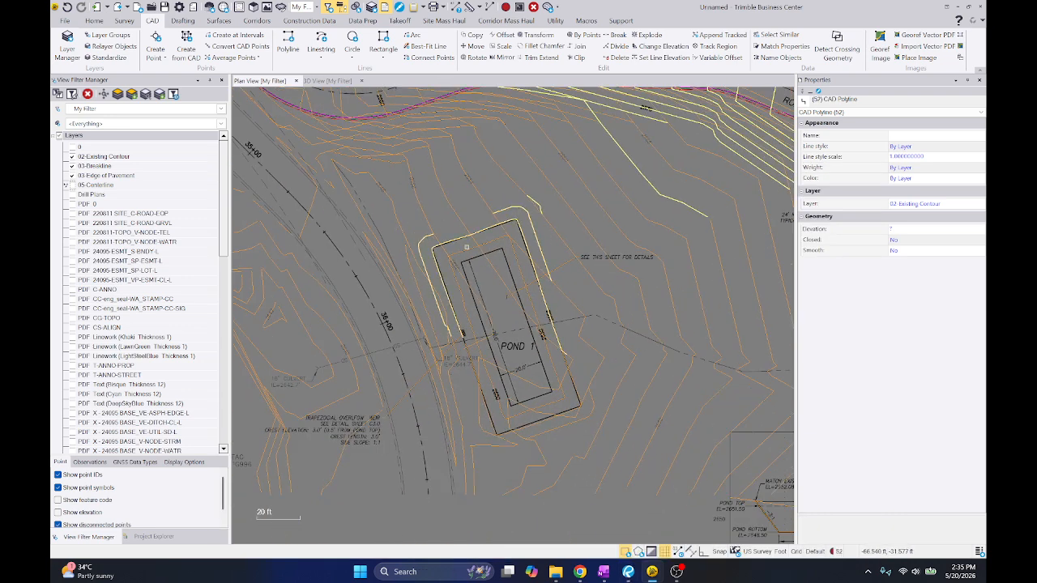
pyautogui.click(465, 248)
pyautogui.click(477, 381)
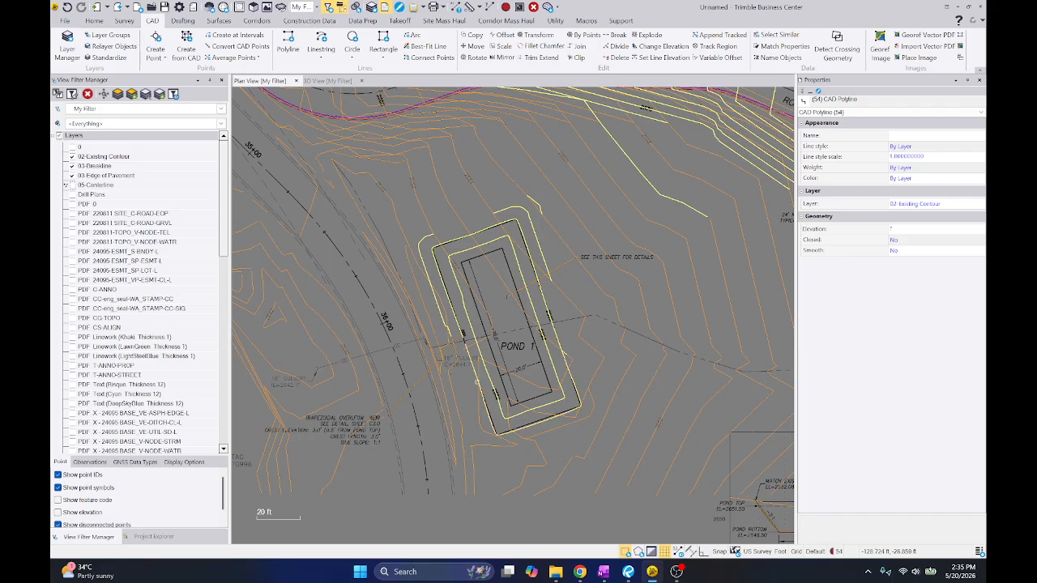
pyautogui.click(571, 421)
# Exclude the stray contour overlapping Pond 1's east side and add the adjacent 2652 pond contour to the selection
pyautogui.scroll(4, 570, 356)
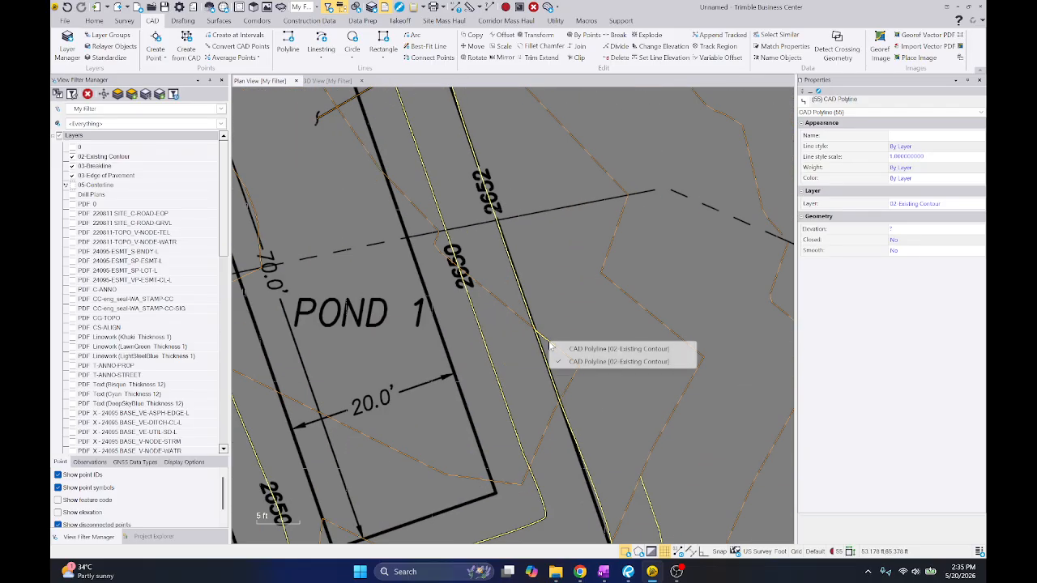
pyautogui.keyDown('ctrl'); pyautogui.click(564, 362); pyautogui.keyUp('ctrl')
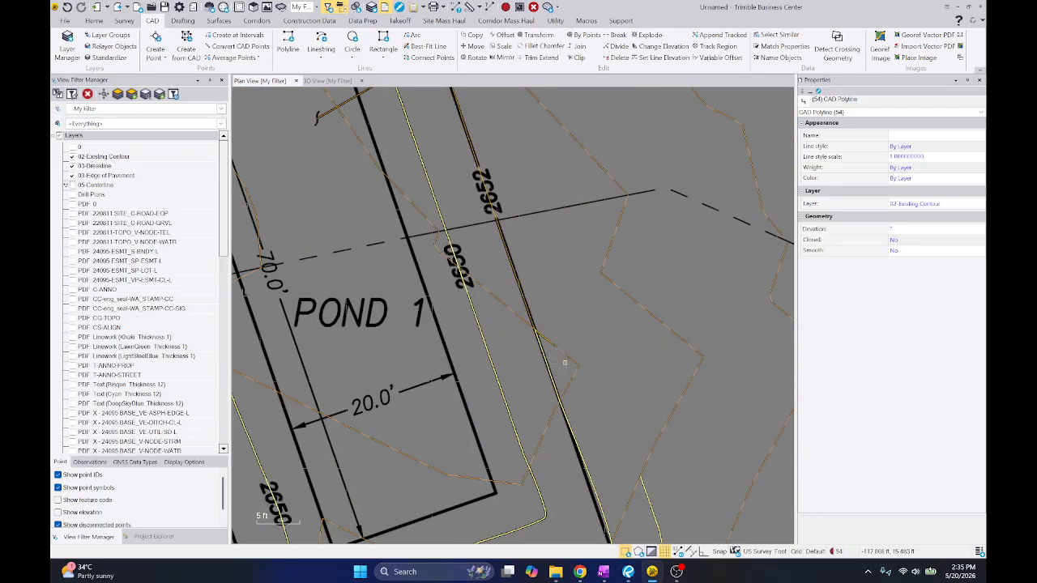
pyautogui.click(515, 276)
pyautogui.scroll(-4, 513, 280)
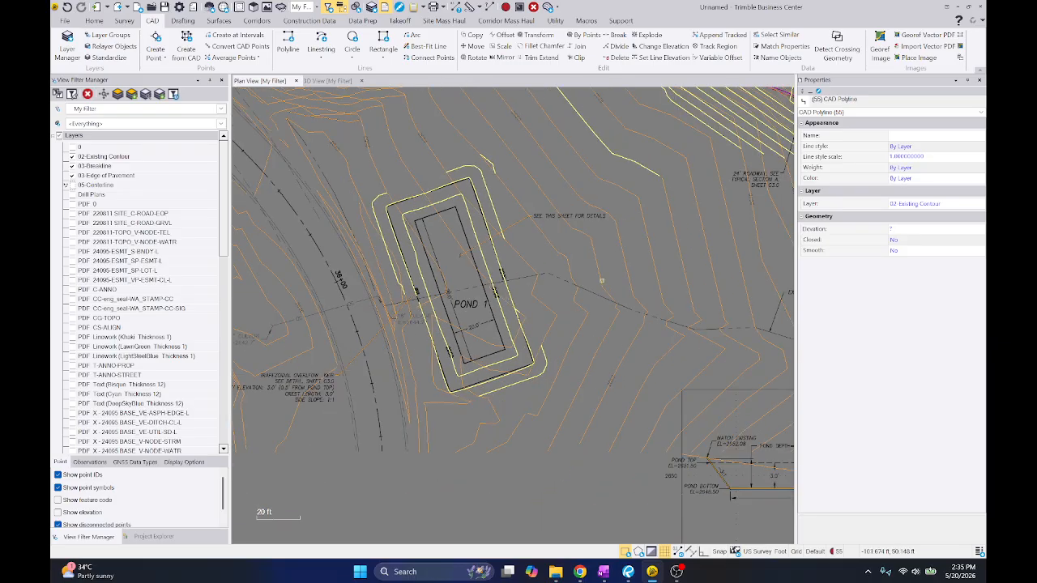
# Remove the stray existing contours south of Road B and near station 103+00 from the selection
pyautogui.moveTo(682, 258); pyautogui.dragTo(495, 301, button='middle')
pyautogui.scroll(-2, 494, 303)
pyautogui.moveTo(601, 293); pyautogui.dragTo(542, 326, button='middle')
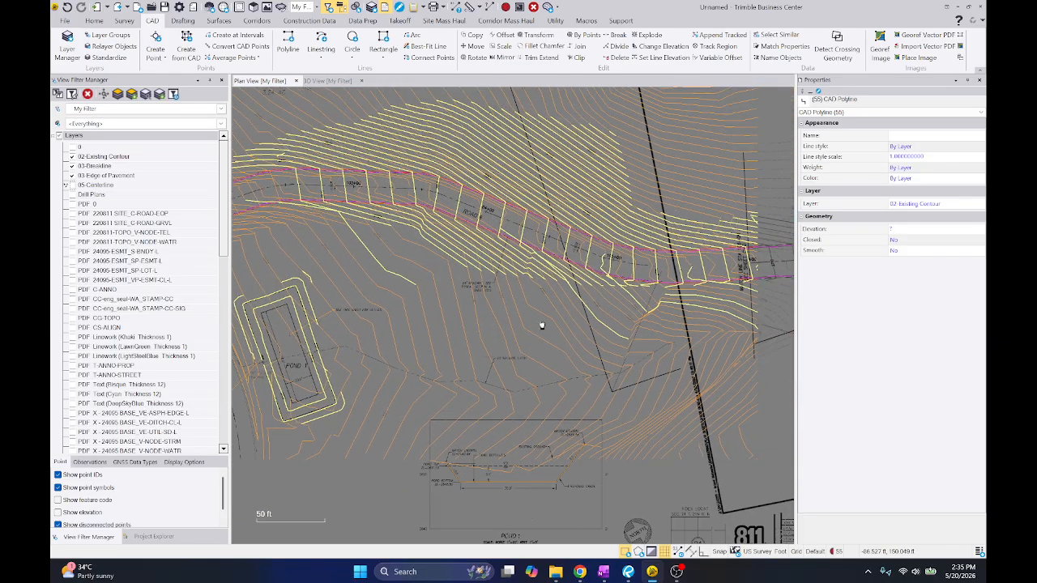
pyautogui.keyDown('ctrl'); pyautogui.click(580, 300); pyautogui.keyUp('ctrl')
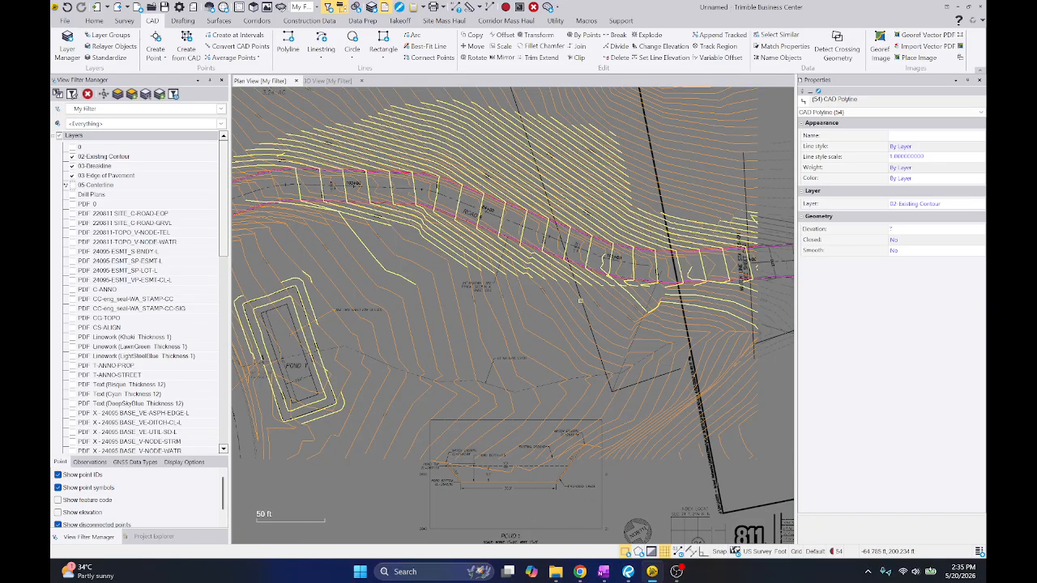
pyautogui.keyDown('ctrl'); pyautogui.click(374, 259); pyautogui.keyUp('ctrl')
pyautogui.scroll(4, 267, 150)
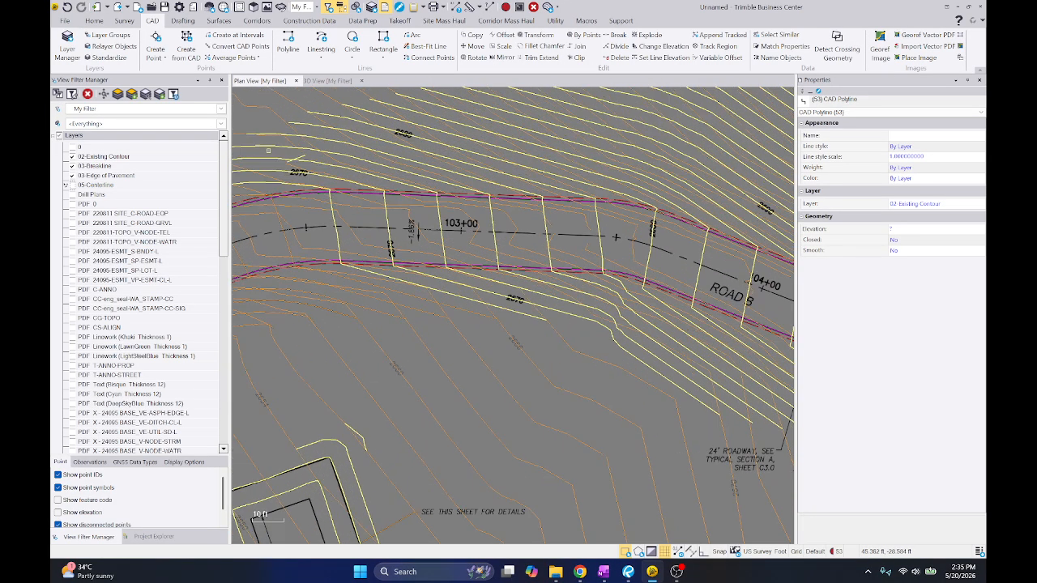
pyautogui.keyDown('ctrl'); pyautogui.click(432, 257); pyautogui.keyUp('ctrl')
# Remove the stray existing contours between station 105+00 and the match line at STA 106+00 from the selection
pyautogui.scroll(-3, 435, 264)
pyautogui.scroll(-1, 450, 260)
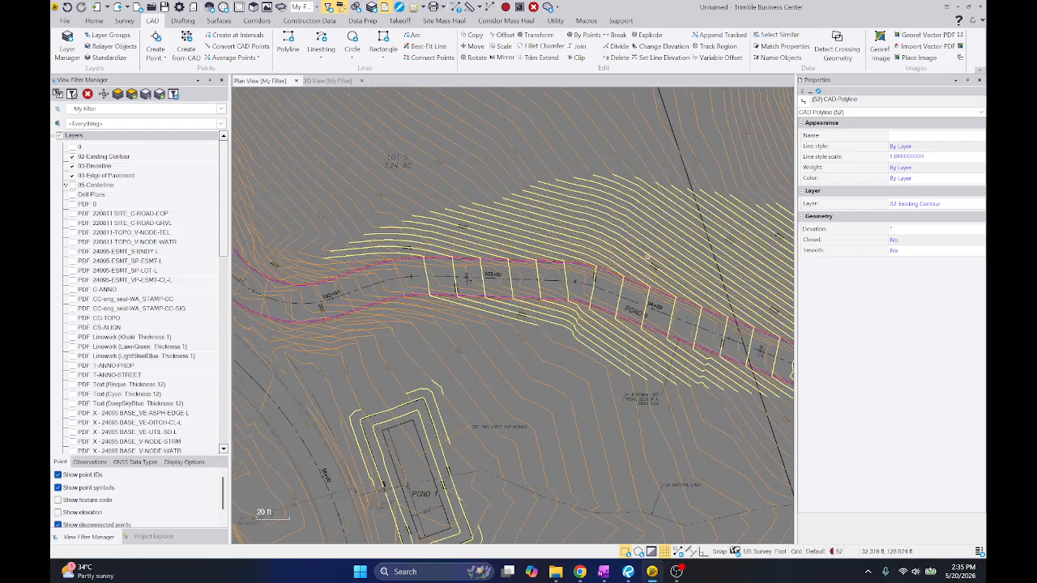
pyautogui.moveTo(649, 259); pyautogui.dragTo(320, 194, button='middle')
pyautogui.scroll(3, 659, 249)
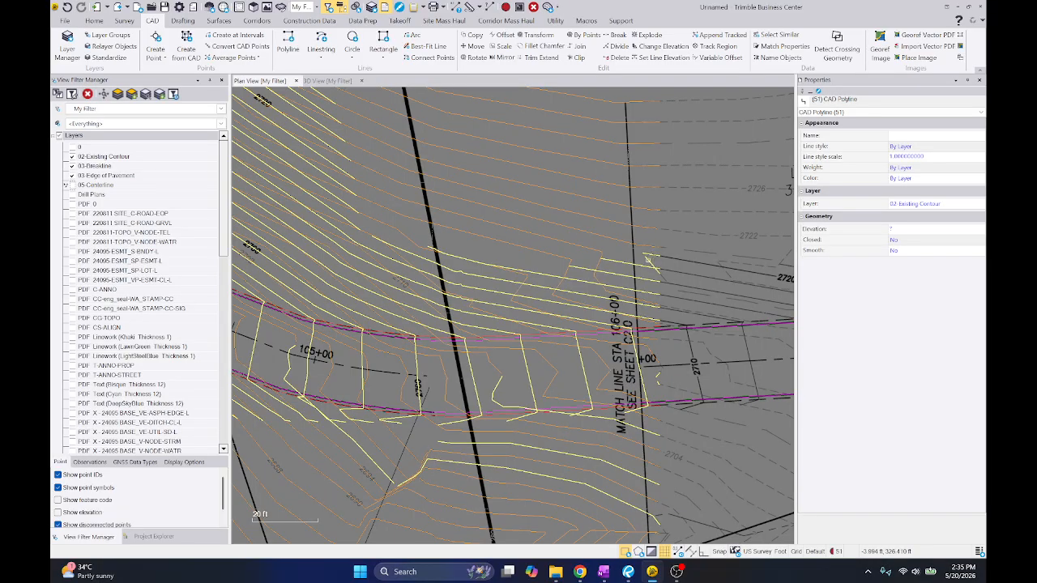
pyautogui.keyDown('ctrl'); pyautogui.moveTo(635, 256); pyautogui.dragTo(621, 280); pyautogui.keyUp('ctrl')
pyautogui.moveTo(539, 339); pyautogui.dragTo(619, 232, button='middle')
pyautogui.keyDown('ctrl'); pyautogui.click(453, 353); pyautogui.keyUp('ctrl')
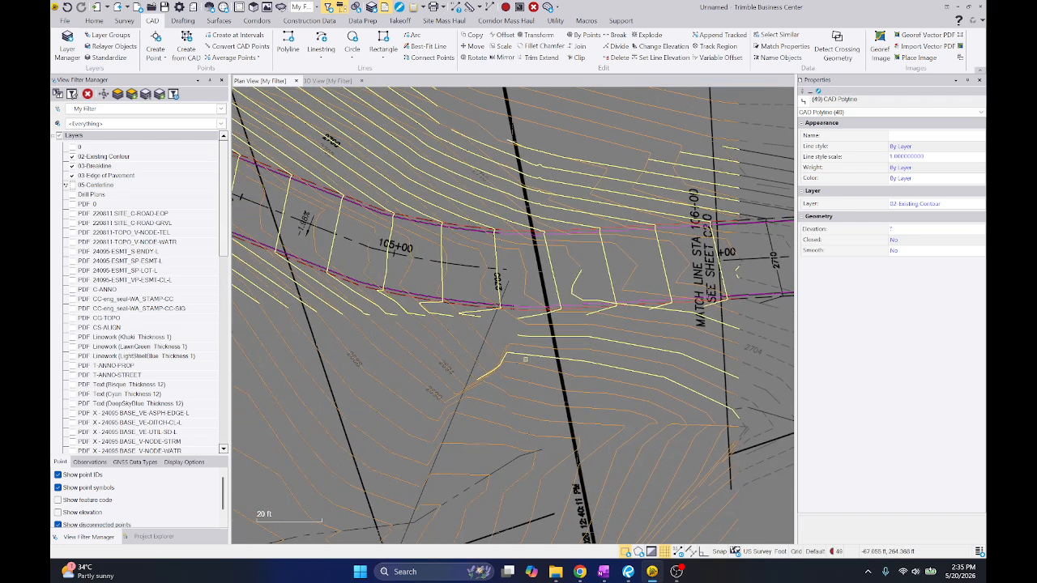
pyautogui.keyDown('ctrl'); pyautogui.click(528, 357); pyautogui.keyUp('ctrl')
pyautogui.keyDown('ctrl'); pyautogui.click(550, 337); pyautogui.keyUp('ctrl')
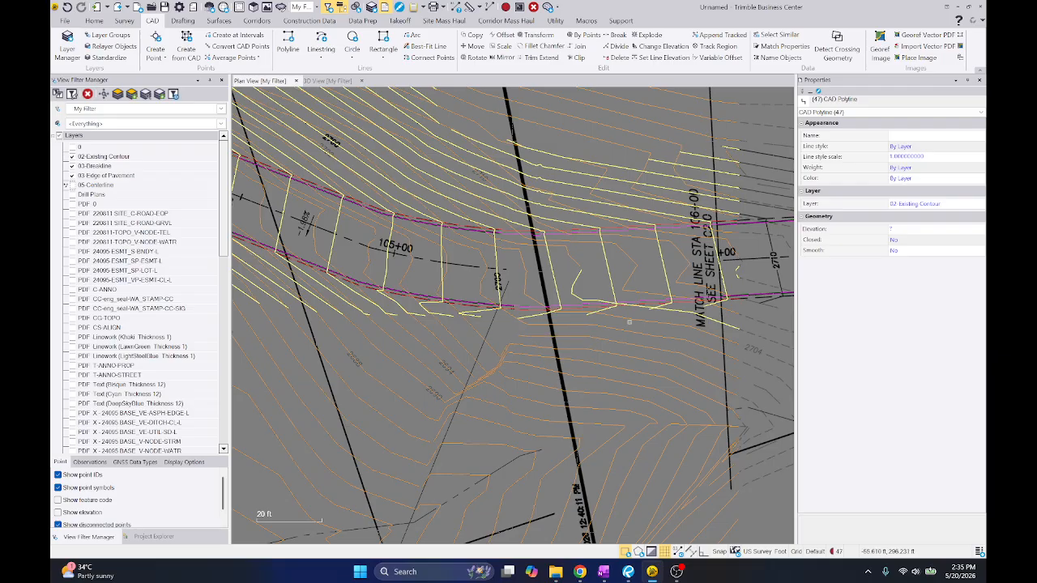
pyautogui.keyDown('ctrl'); pyautogui.click(575, 282); pyautogui.keyUp('ctrl')
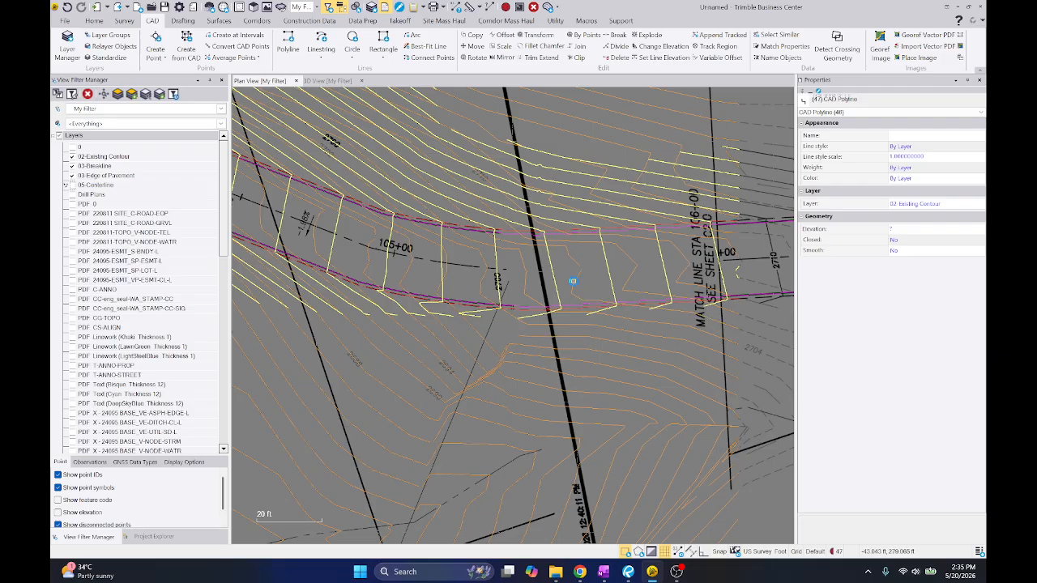
# Move the selected proposed grading contours onto a new layer named 03-Contour Lines
pyautogui.scroll(-5, 579, 288)
pyautogui.scroll(-3, 591, 303)
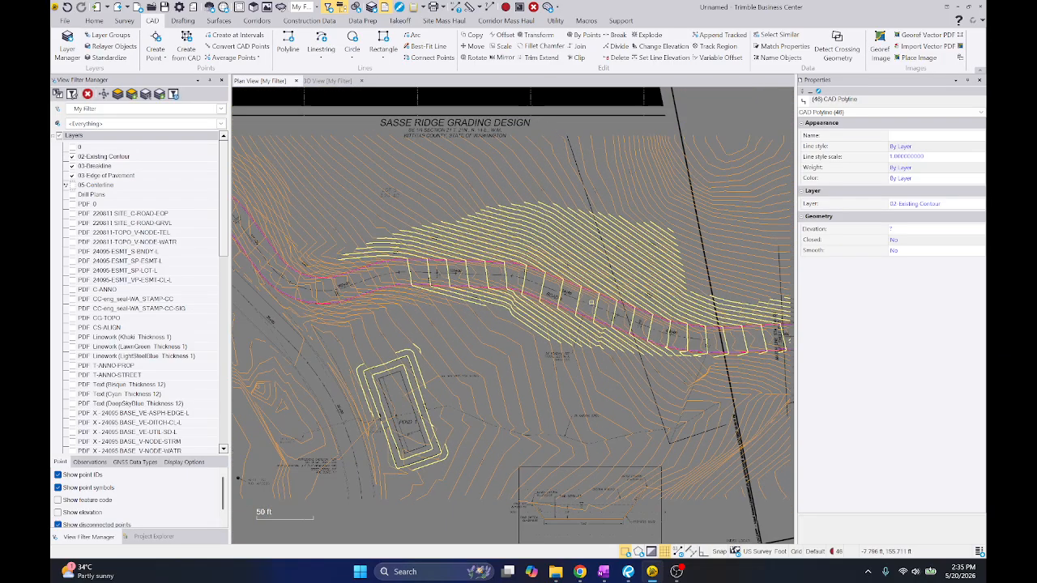
pyautogui.click(923, 203)
pyautogui.click(980, 206)
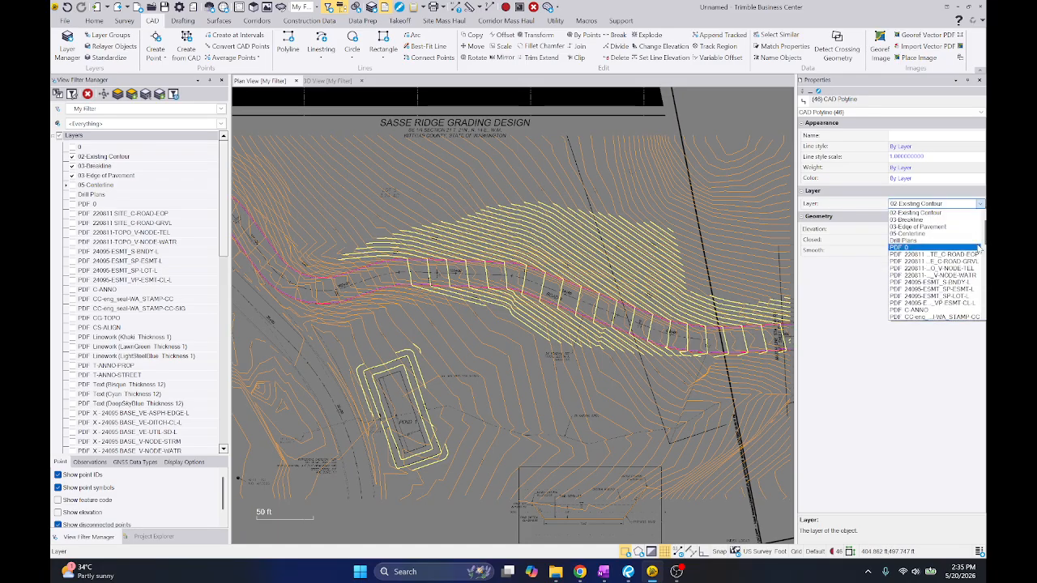
pyautogui.scroll(3, 939, 275)
pyautogui.click(946, 322)
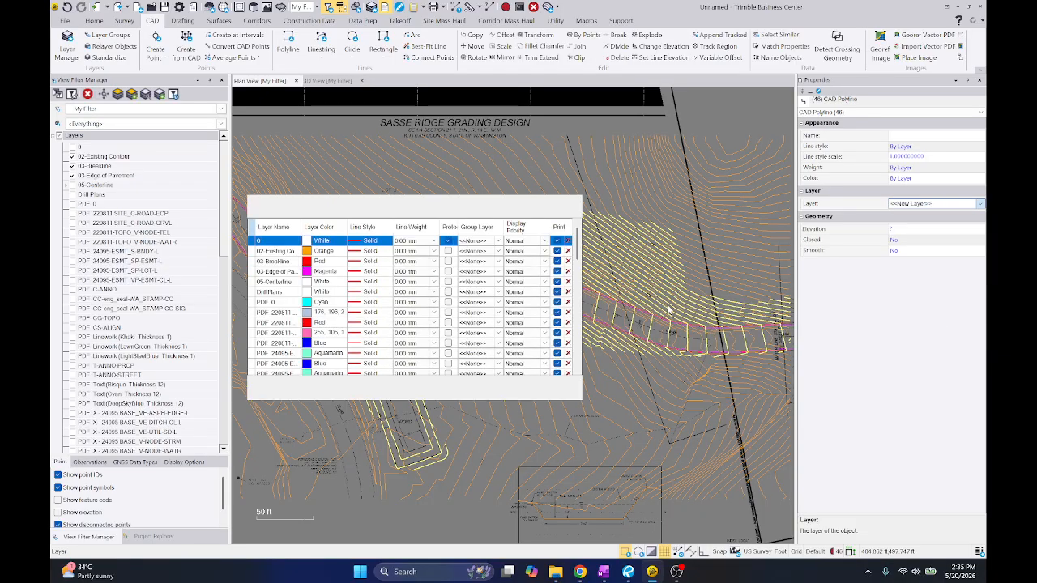
pyautogui.write('03')
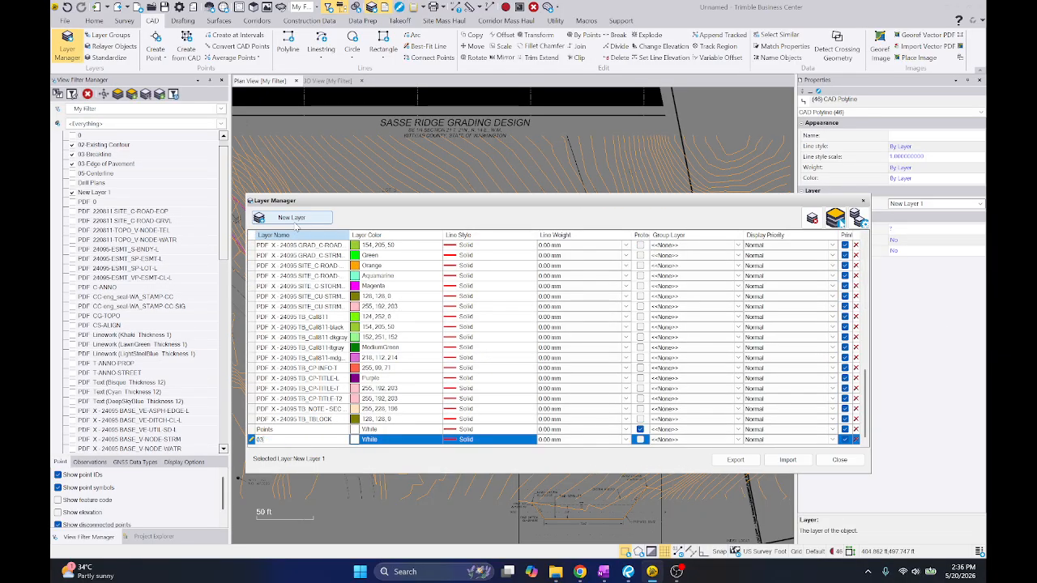
pyautogui.write('-Contour Lines')
pyautogui.press('Return')
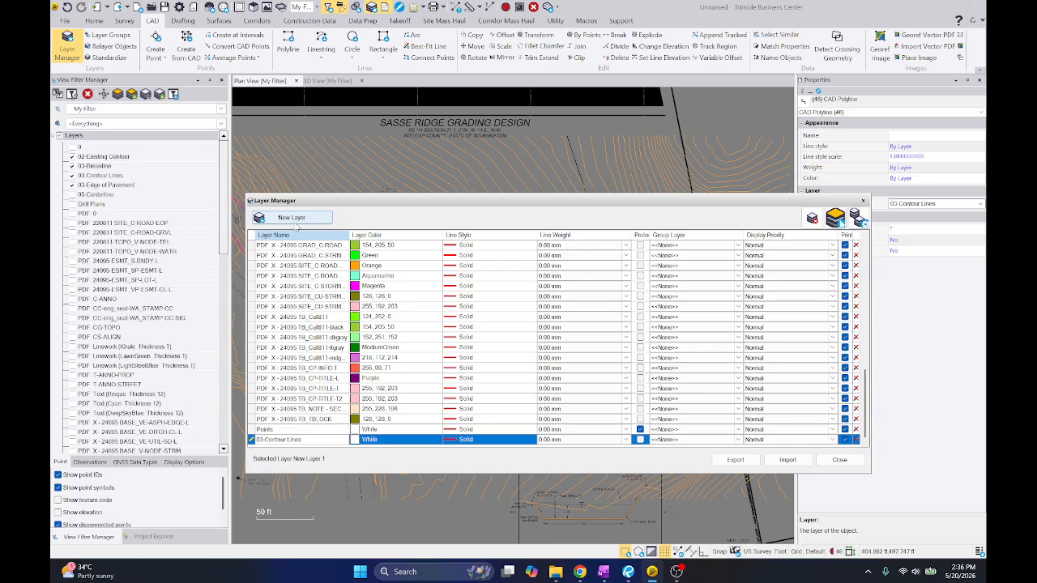
pyautogui.click(839, 459)
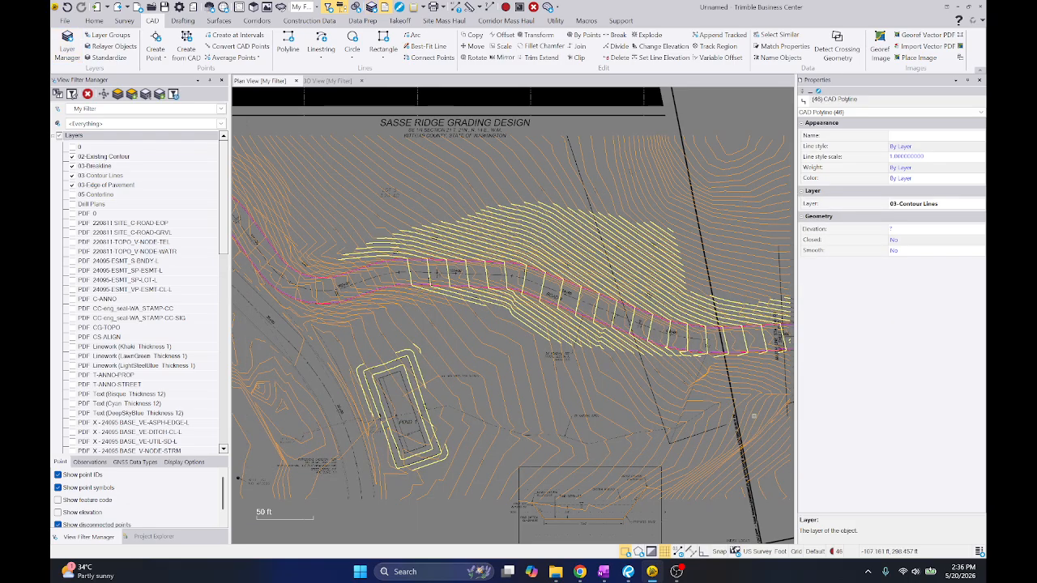
# Hide the 03-Contour Lines layer and check along Road B for proposed contours still on the 02-Existing Contour layer
pyautogui.click(73, 156)
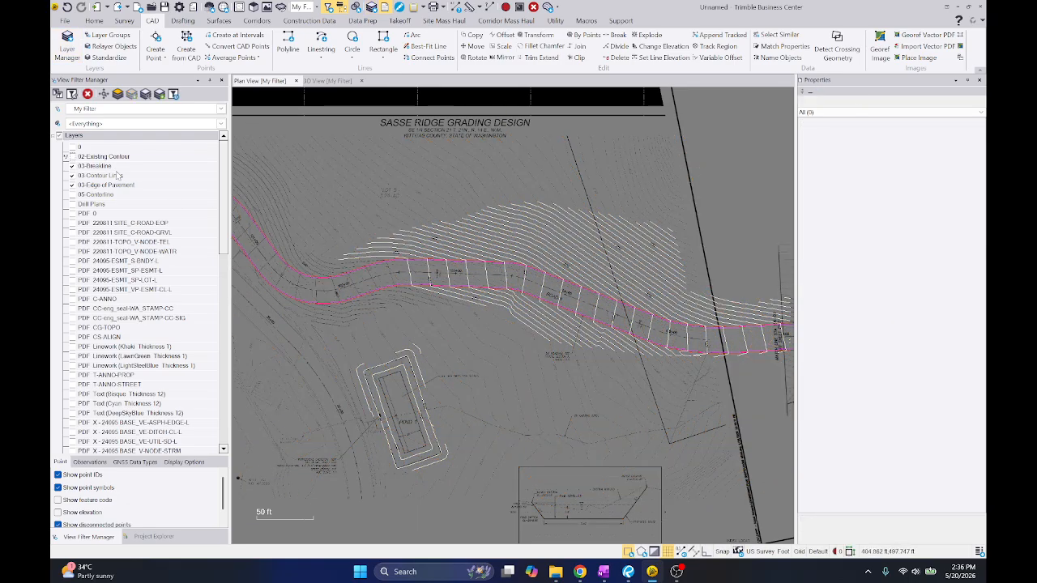
pyautogui.click(72, 156)
pyautogui.click(72, 175)
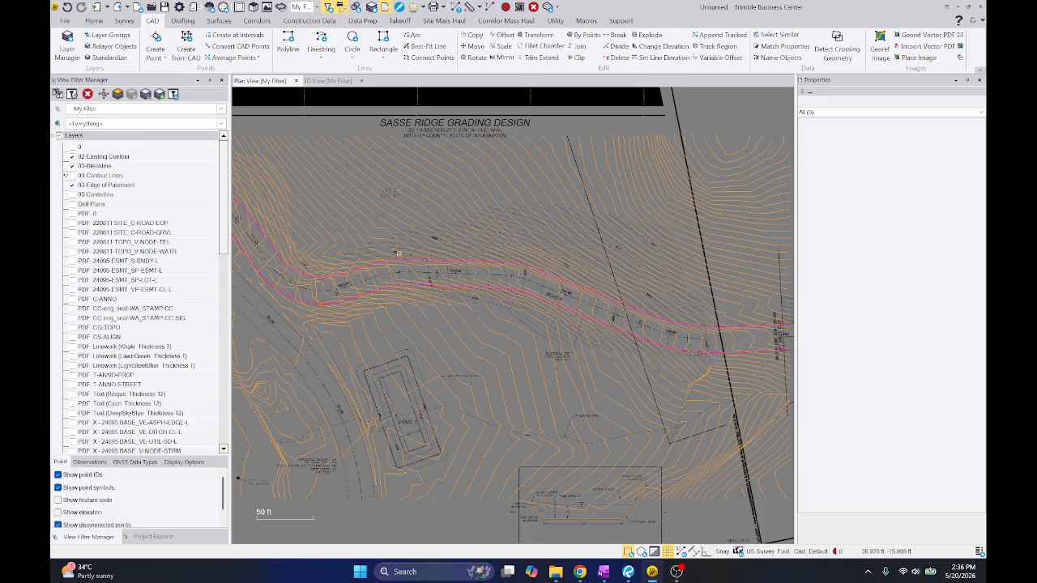
pyautogui.scroll(8, 491, 264)
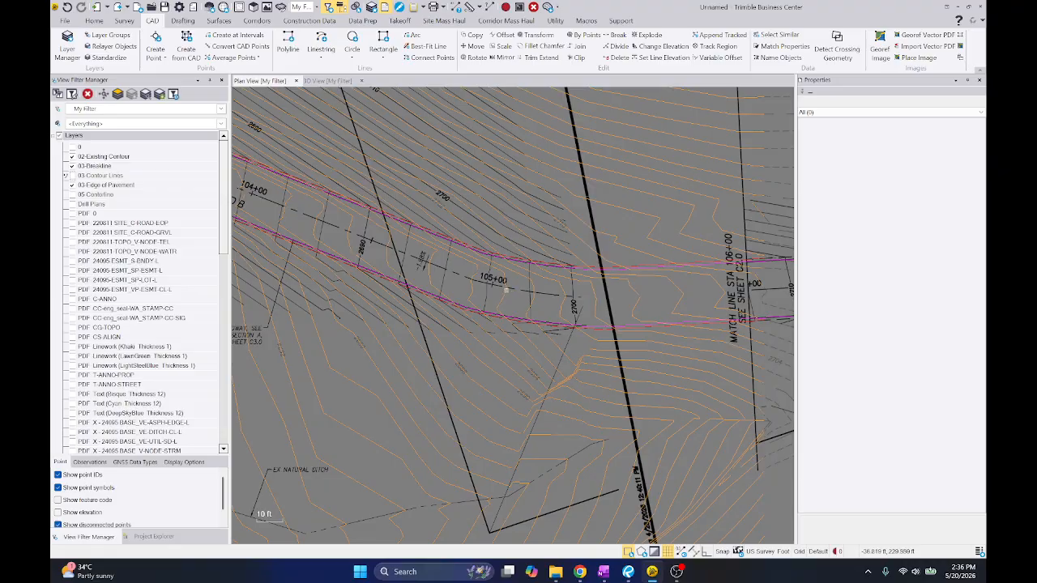
pyautogui.moveTo(435, 257); pyautogui.dragTo(339, 226, button='middle')
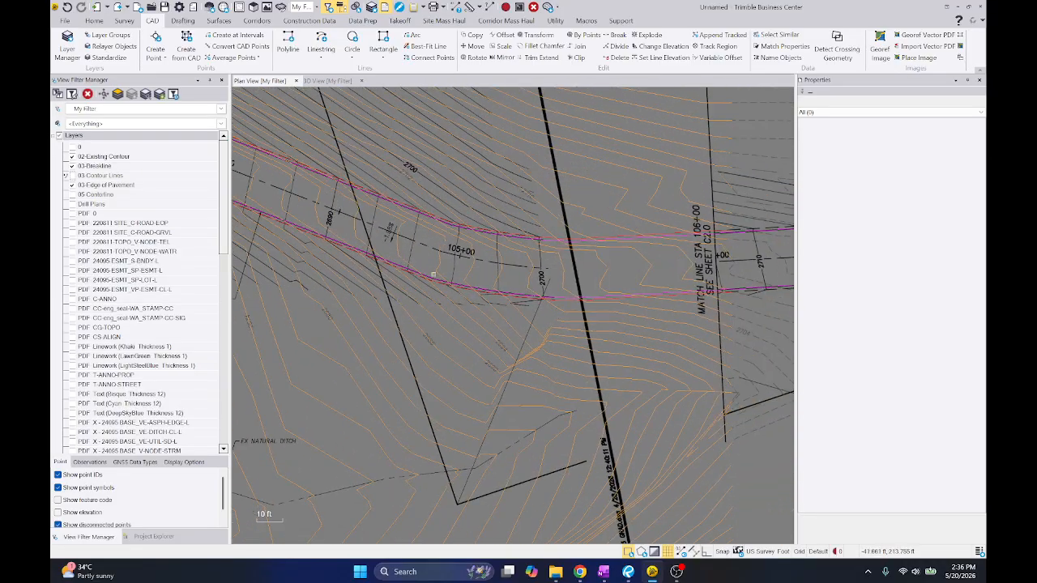
pyautogui.moveTo(434, 275); pyautogui.dragTo(744, 368, button='middle')
pyautogui.moveTo(361, 260); pyautogui.dragTo(609, 289, button='middle')
pyautogui.scroll(2, 489, 283)
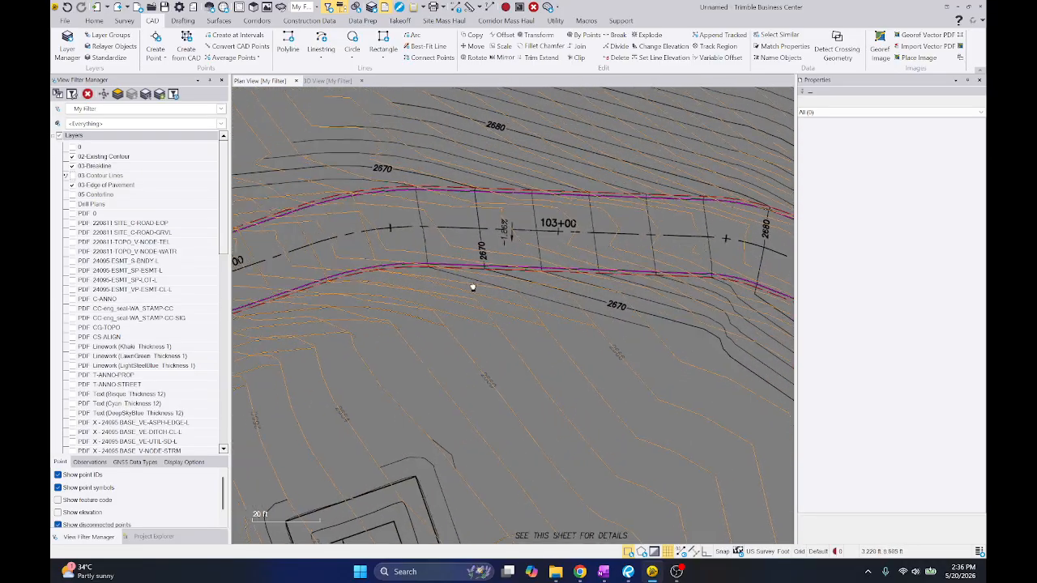
pyautogui.scroll(-3, 472, 287)
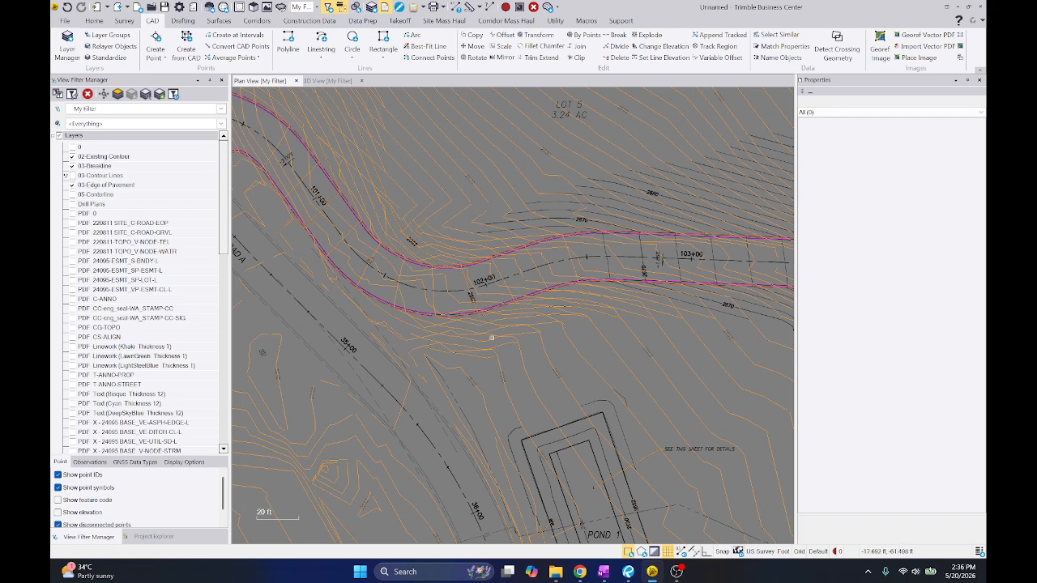
# Select the five missed proposed contours south of Road B near station 102+00
pyautogui.scroll(2, 491, 337)
pyautogui.click(507, 351)
pyautogui.click(535, 329)
pyautogui.click(550, 323)
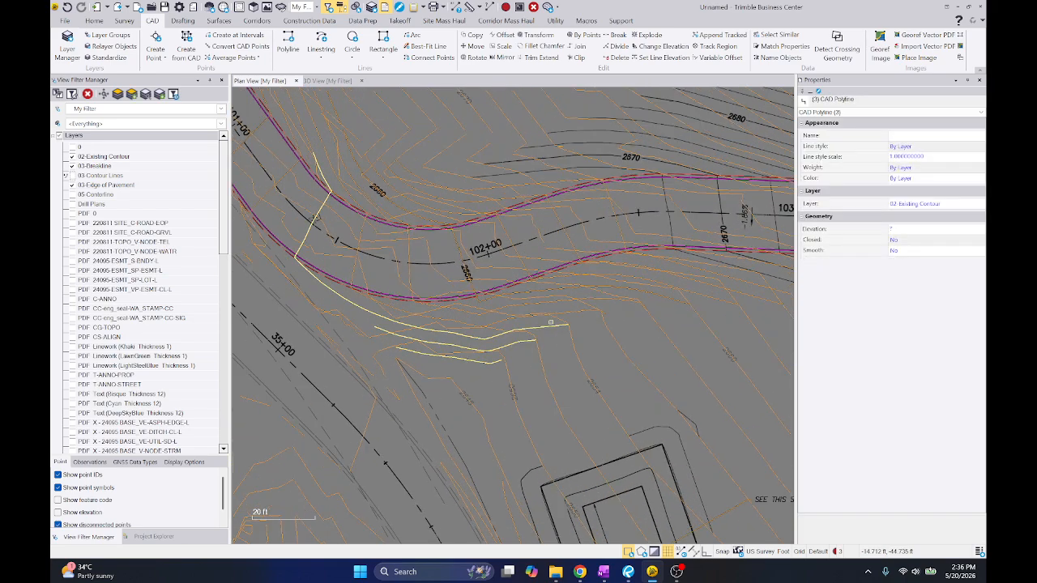
pyautogui.click(597, 298)
pyautogui.scroll(2, 597, 297)
pyautogui.click(602, 294)
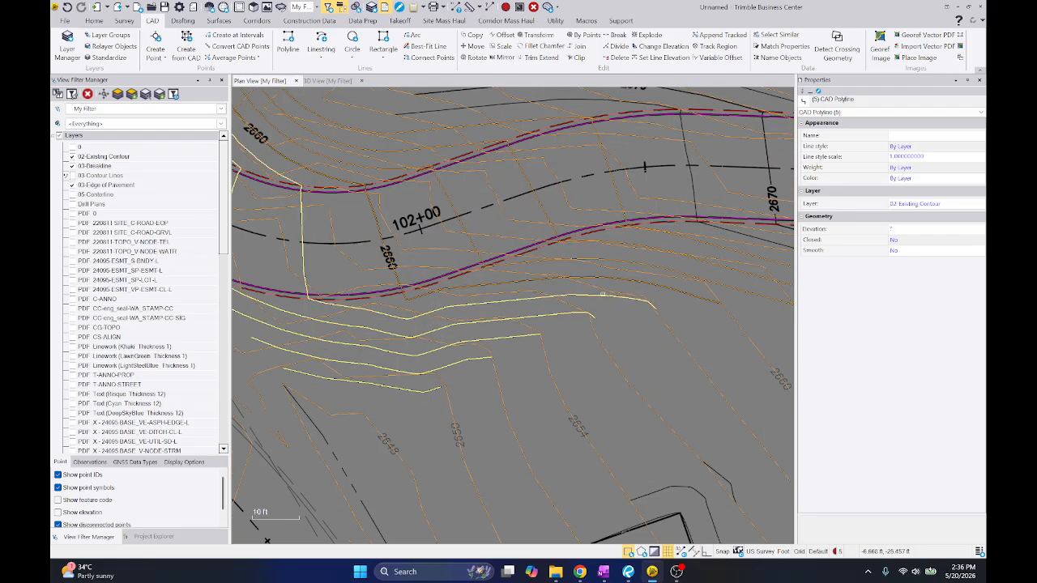
# Add the remaining proposed contours crossing Road B between stations 102+00 and 103+00 to the selection
pyautogui.click(634, 281)
pyautogui.click(645, 255)
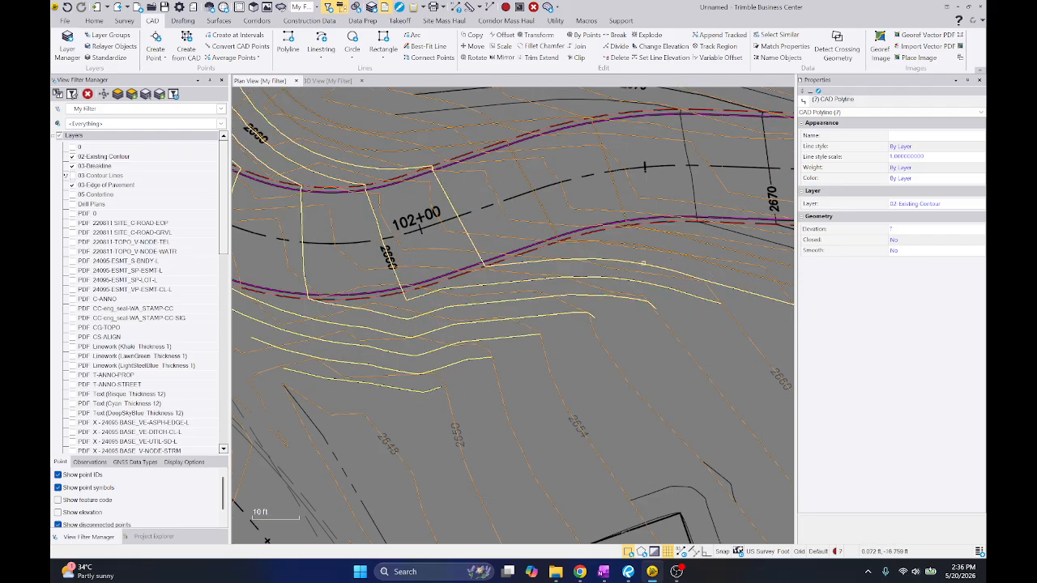
pyautogui.click(640, 245)
pyautogui.moveTo(692, 241); pyautogui.dragTo(561, 293, button='middle')
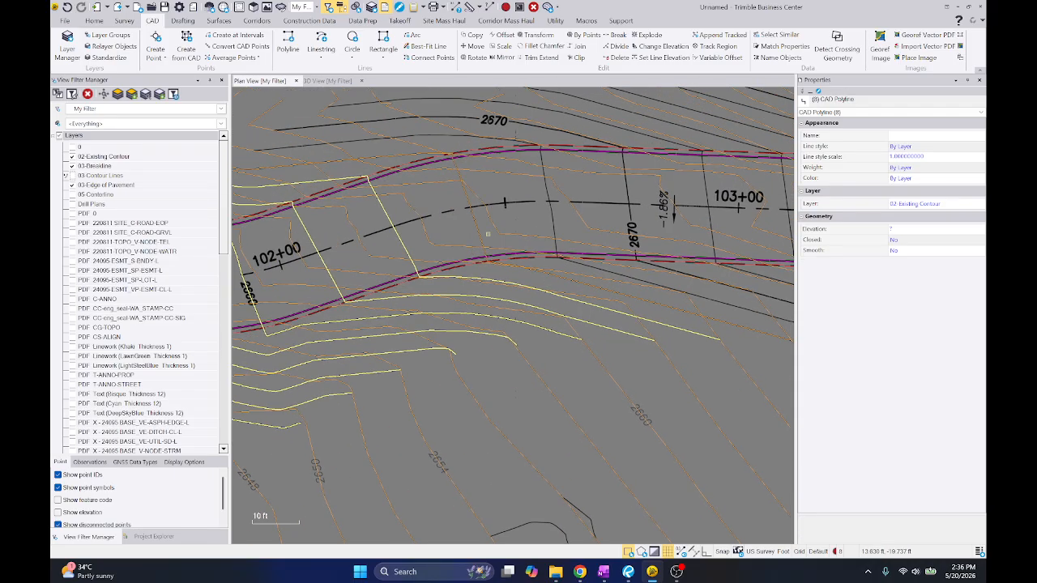
pyautogui.moveTo(573, 214); pyautogui.dragTo(501, 272, button='middle')
pyautogui.scroll(-3, 504, 266)
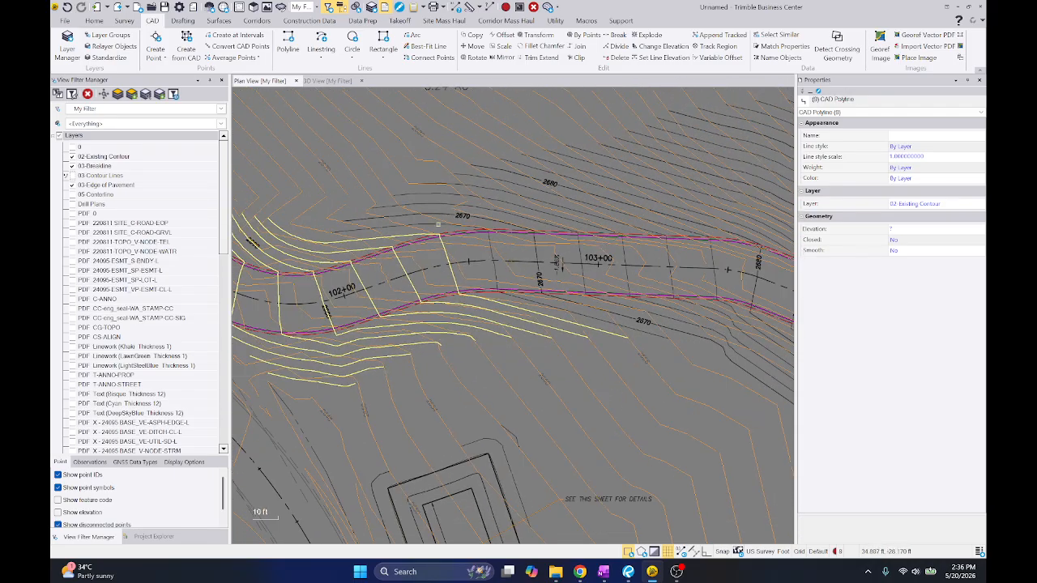
pyautogui.moveTo(443, 229); pyautogui.dragTo(380, 215, button='middle')
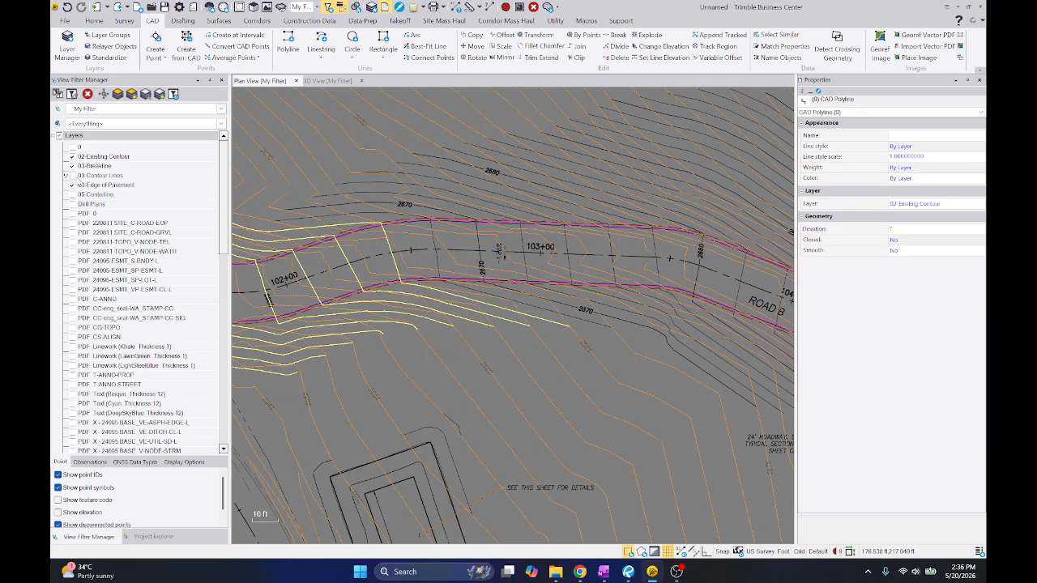
# Show the 03-Contour Lines layer again and move the selected contours from 02-Existing Contour onto it
pyautogui.click(72, 175)
pyautogui.click(891, 203)
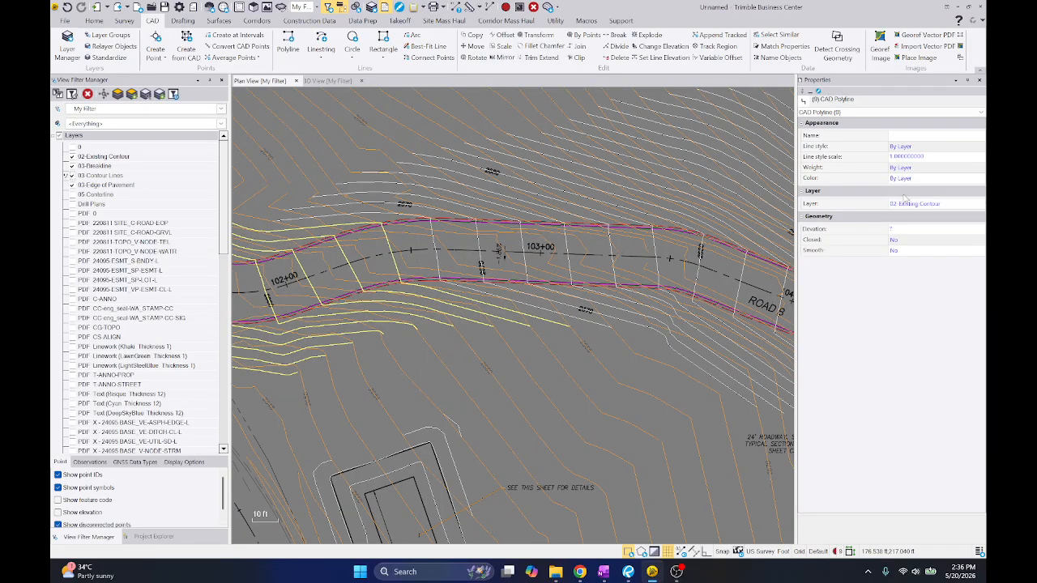
pyautogui.press('Down')
pyautogui.press('Down')
pyautogui.press('Return')
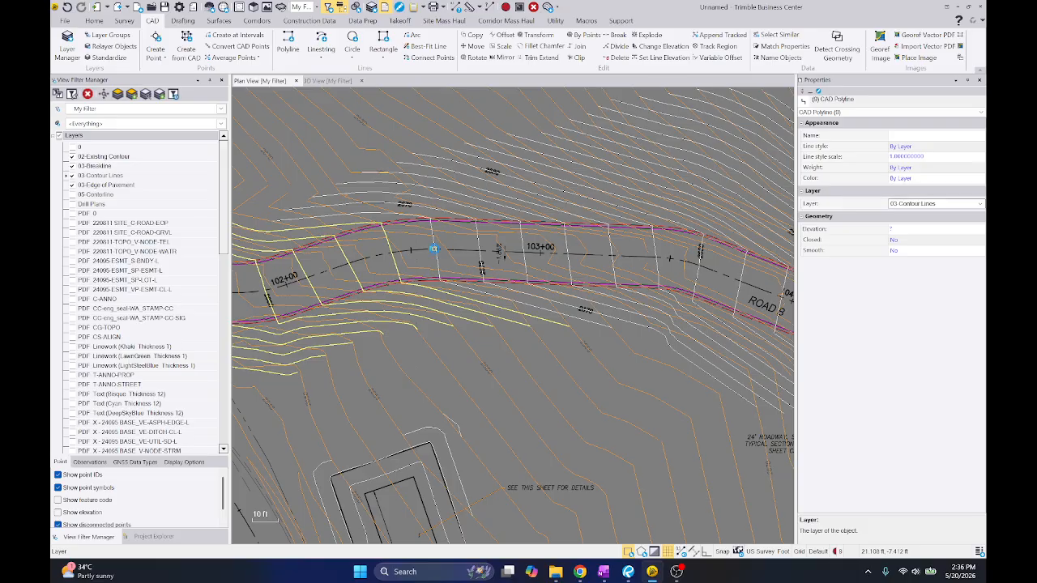
pyautogui.press('Escape')
# Select the proposed contours around Road B between stations 100+00 and 101+00, excluding the stray existing contours on the east side
pyautogui.scroll(-5, 450, 380)
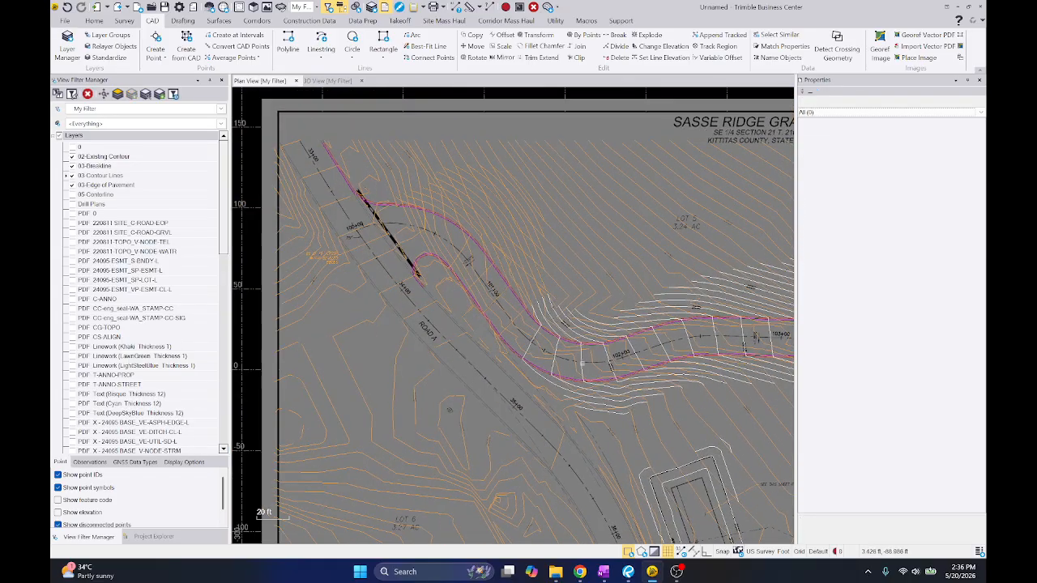
pyautogui.scroll(4, 602, 374)
pyautogui.moveTo(559, 303); pyautogui.dragTo(546, 341, button='middle')
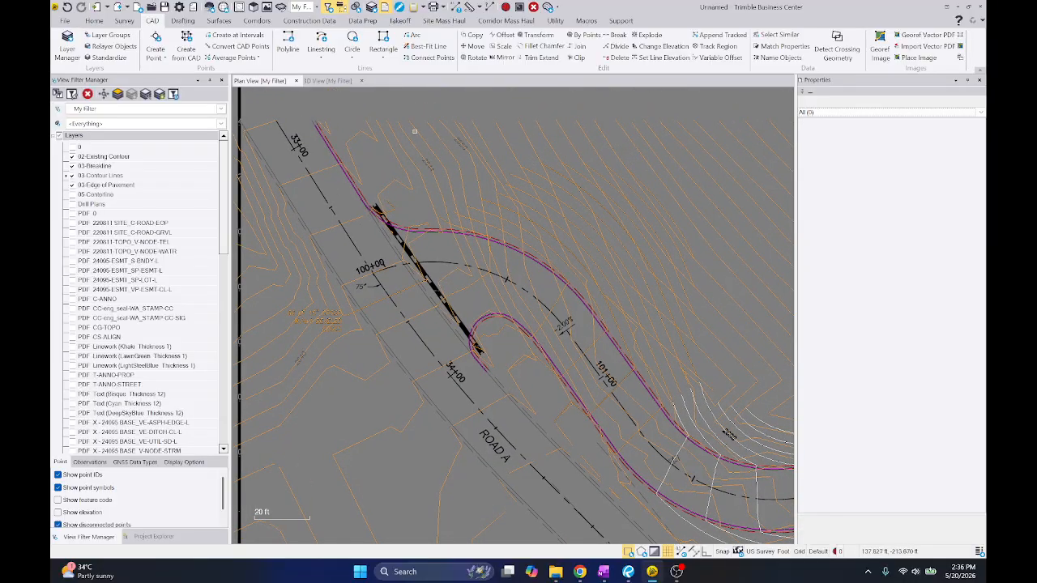
pyautogui.moveTo(414, 130); pyautogui.dragTo(723, 413)
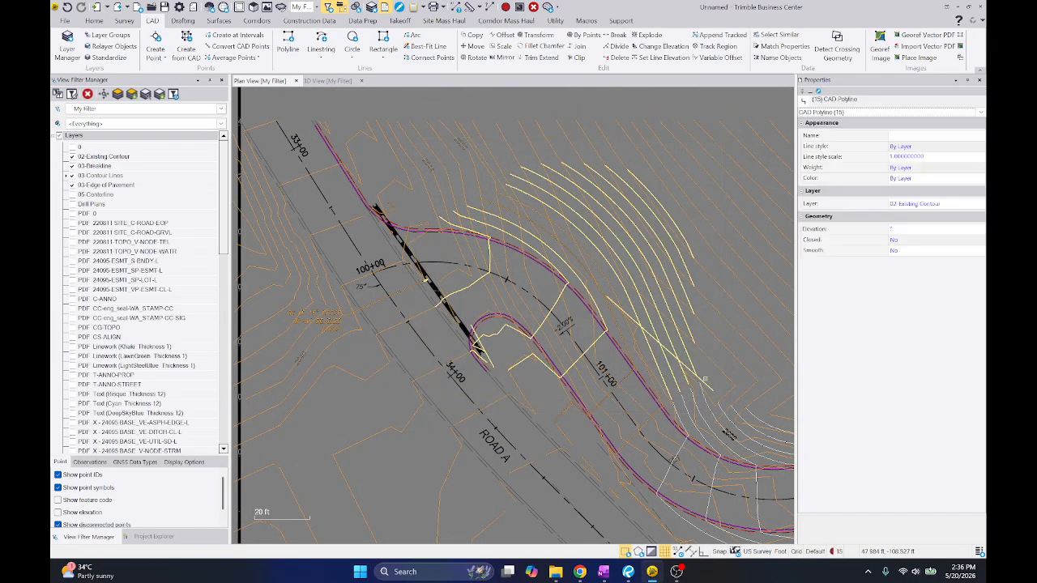
pyautogui.keyDown('ctrl'); pyautogui.click(705, 381); pyautogui.keyUp('ctrl')
pyautogui.scroll(3, 434, 280)
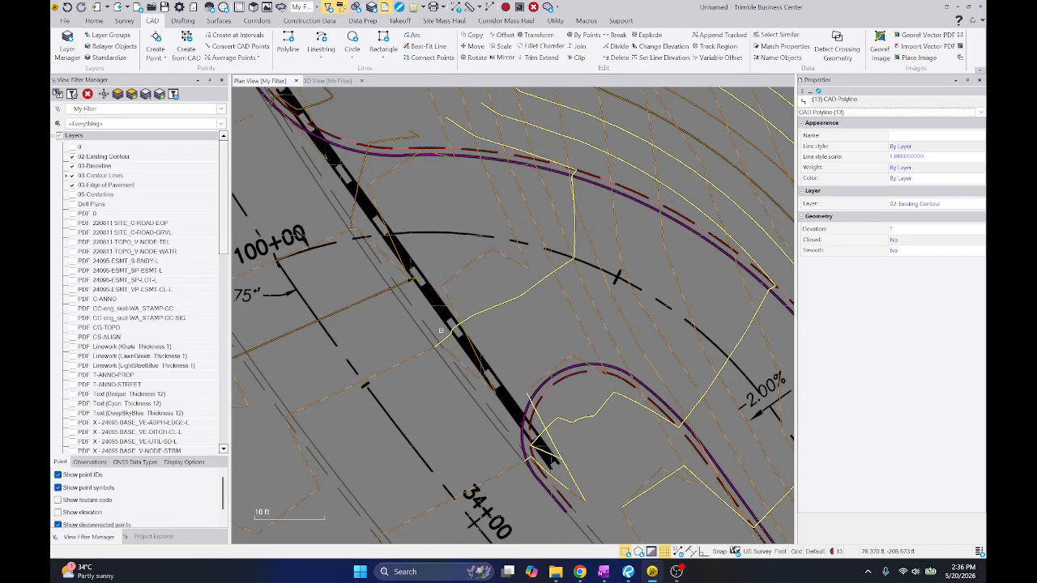
# Switch to the C2.0 grading and drainage PDF in Revu and examine the contours around the culvert near station 100+00
pyautogui.scroll(-3, 441, 331)
pyautogui.hotkey('alt', 'Tab')
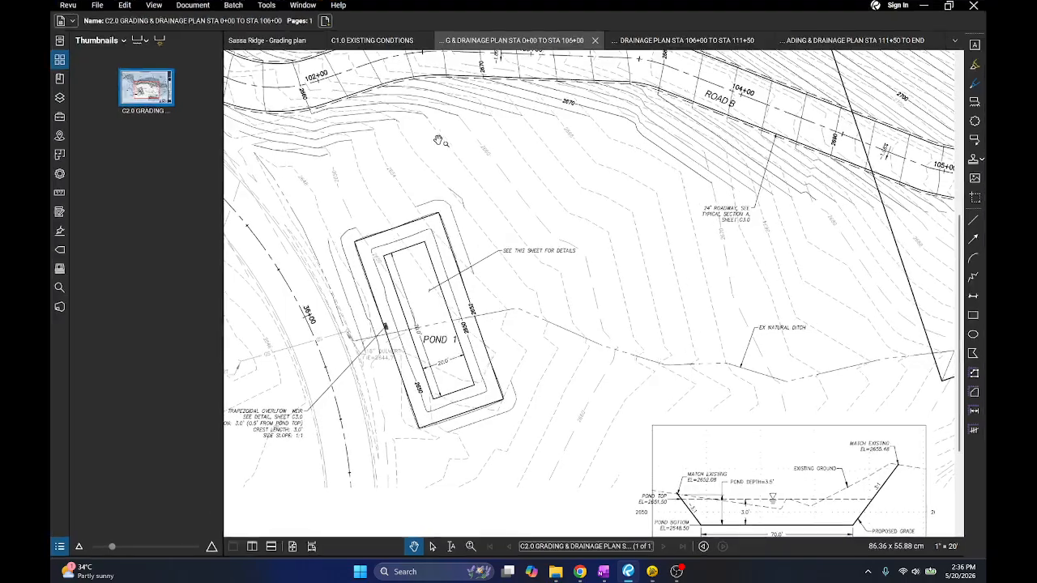
pyautogui.moveTo(337, 165); pyautogui.dragTo(610, 281)
pyautogui.moveTo(377, 128); pyautogui.dragTo(662, 340)
pyautogui.scroll(3, 583, 222)
pyautogui.scroll(1, 584, 221)
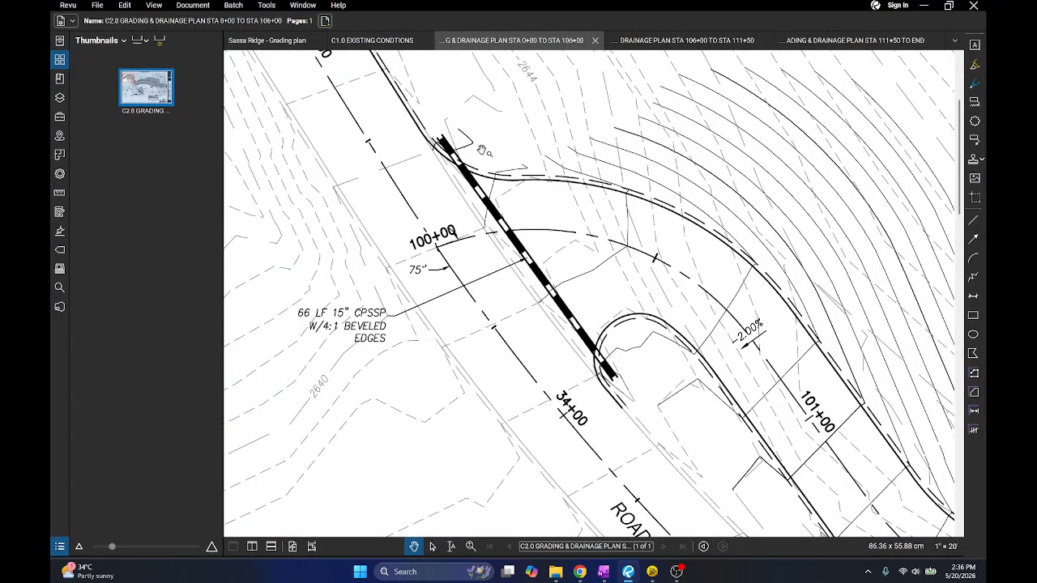
pyautogui.hotkey('alt', 'Tab')
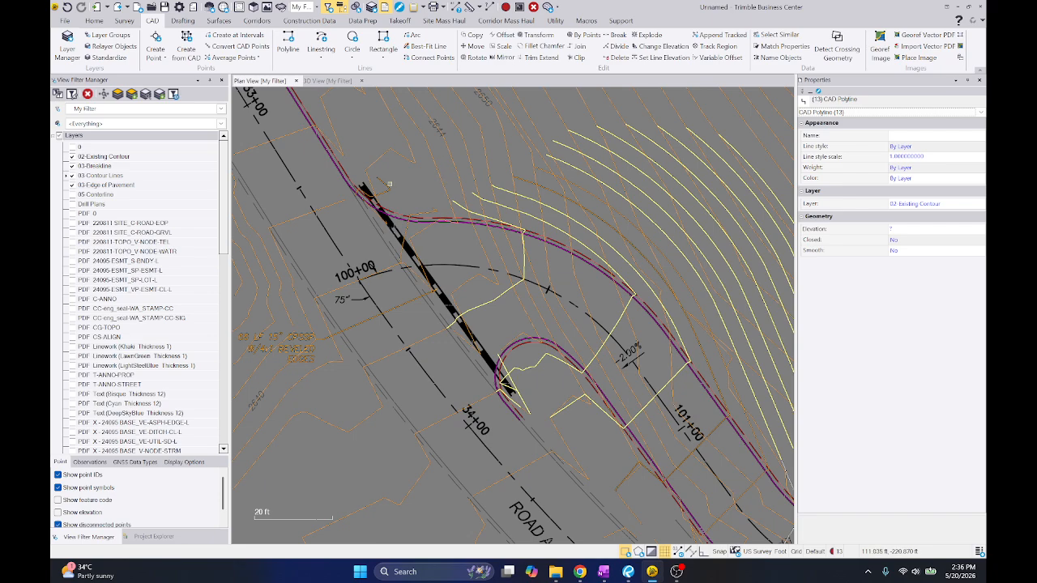
# Add the two proposed contours near the culvert's north end to the selection, checking them against the C2.0 PDF
pyautogui.click(386, 185)
pyautogui.hotkey('alt', 'Tab')
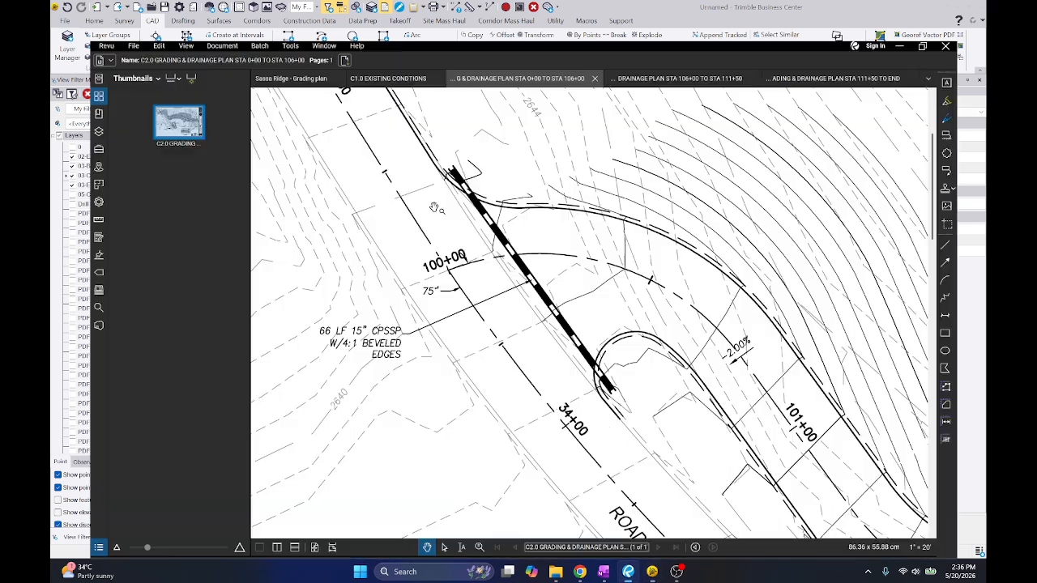
pyautogui.hotkey('alt', 'Tab')
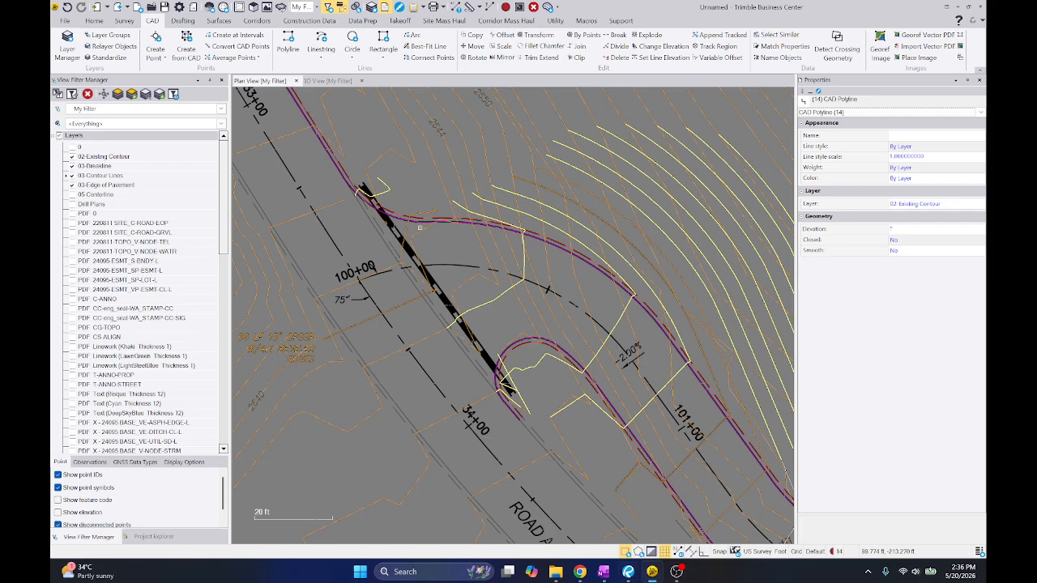
pyautogui.click(406, 227)
# Remove the stray contours at the culvert's south end from the selection and add the two road contours just past station 101+00
pyautogui.moveTo(507, 413); pyautogui.dragTo(454, 272, button='middle')
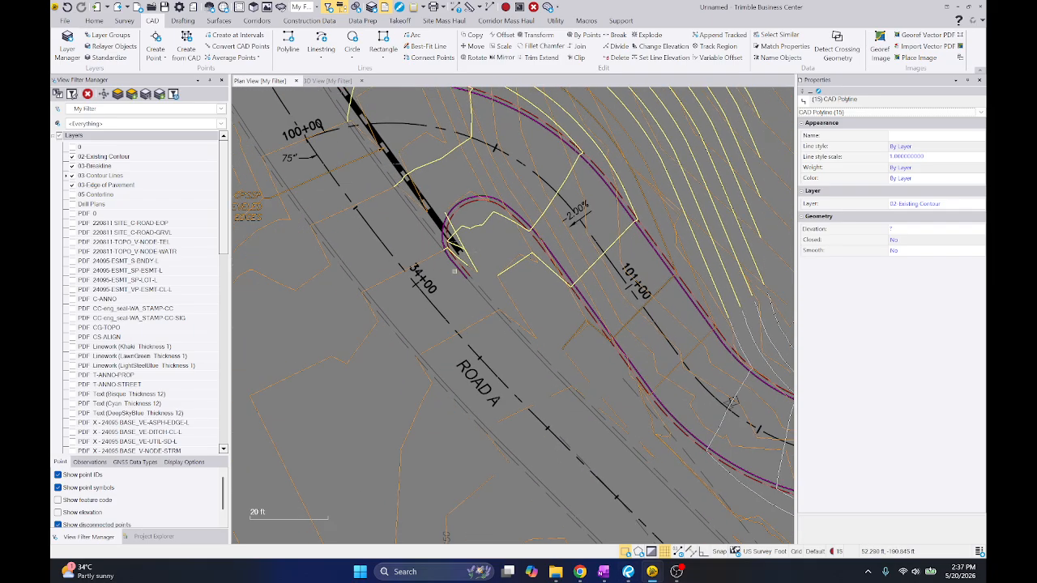
pyautogui.scroll(4, 462, 261)
pyautogui.moveTo(396, 151); pyautogui.dragTo(504, 302)
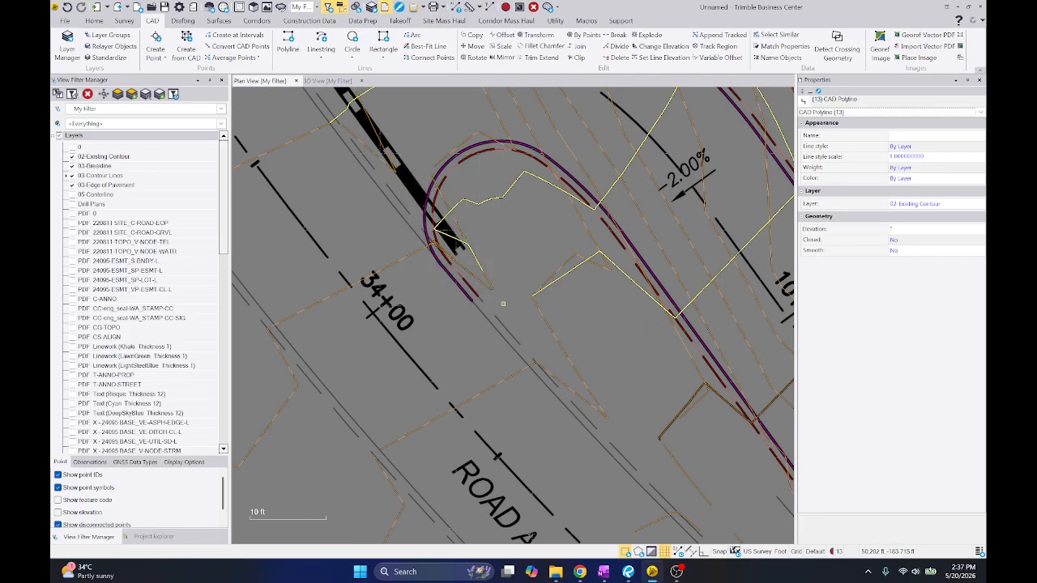
pyautogui.scroll(-1, 459, 259)
pyautogui.scroll(-3, 458, 258)
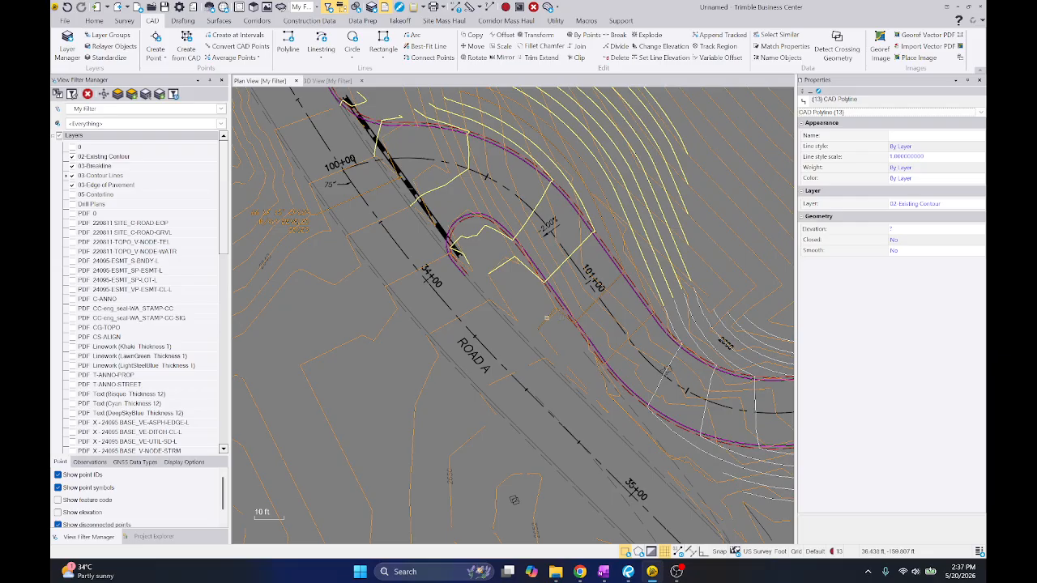
pyautogui.click(540, 325)
pyautogui.click(637, 331)
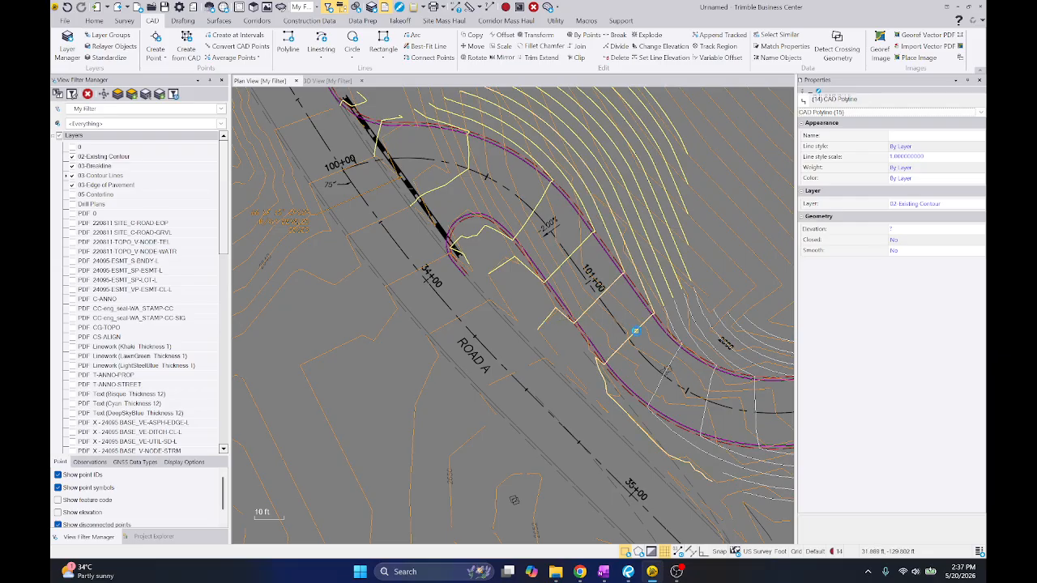
# Assign the selected contours between stations 100+00 and 101+00 to the 03-Contour Lines layer and clear the selection
pyautogui.scroll(-2, 668, 313)
pyautogui.click(915, 203)
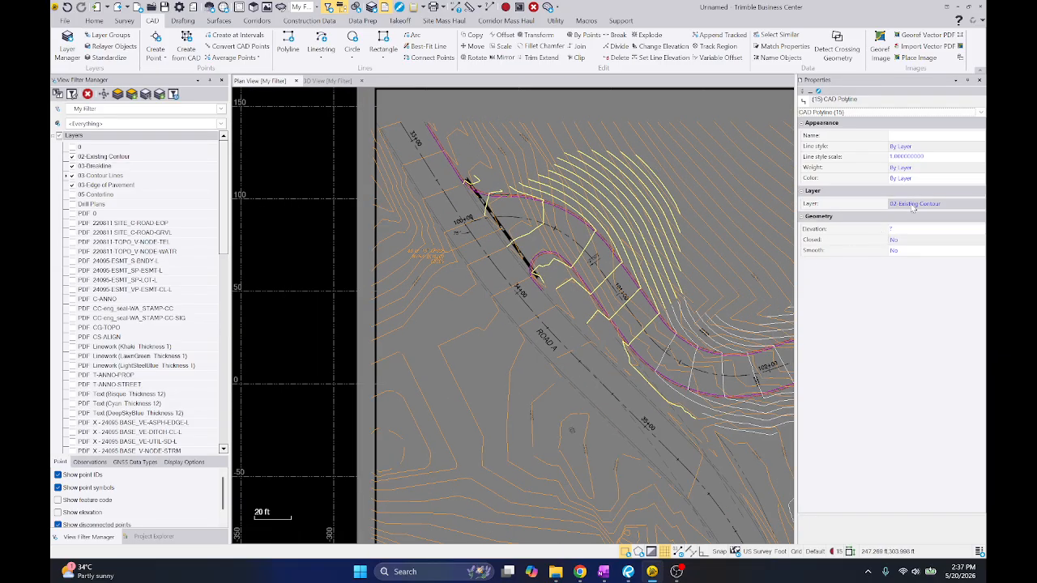
pyautogui.press('Down')
pyautogui.press('Down')
pyautogui.press('Return')
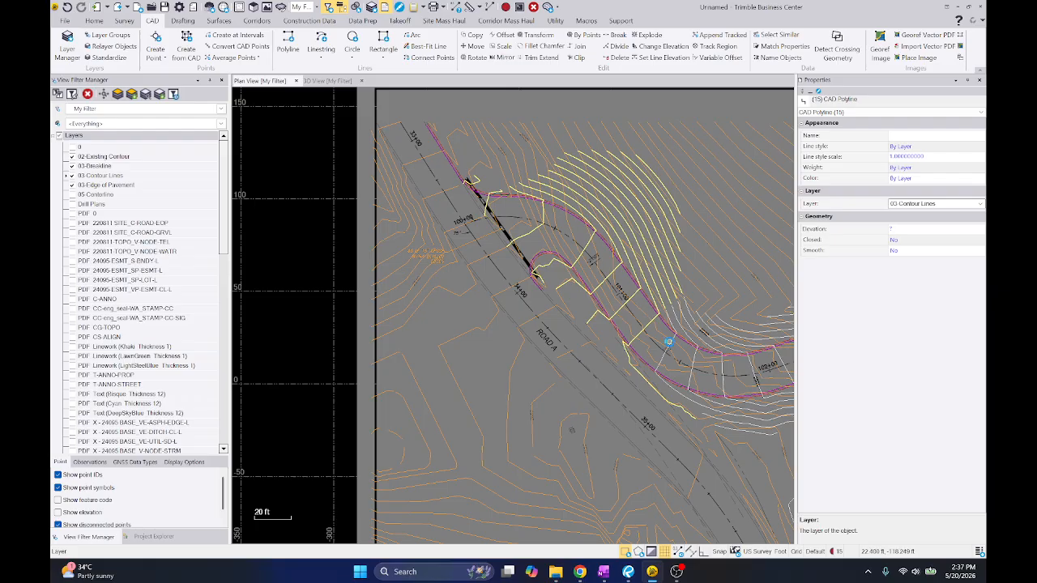
pyautogui.click(340, 294)
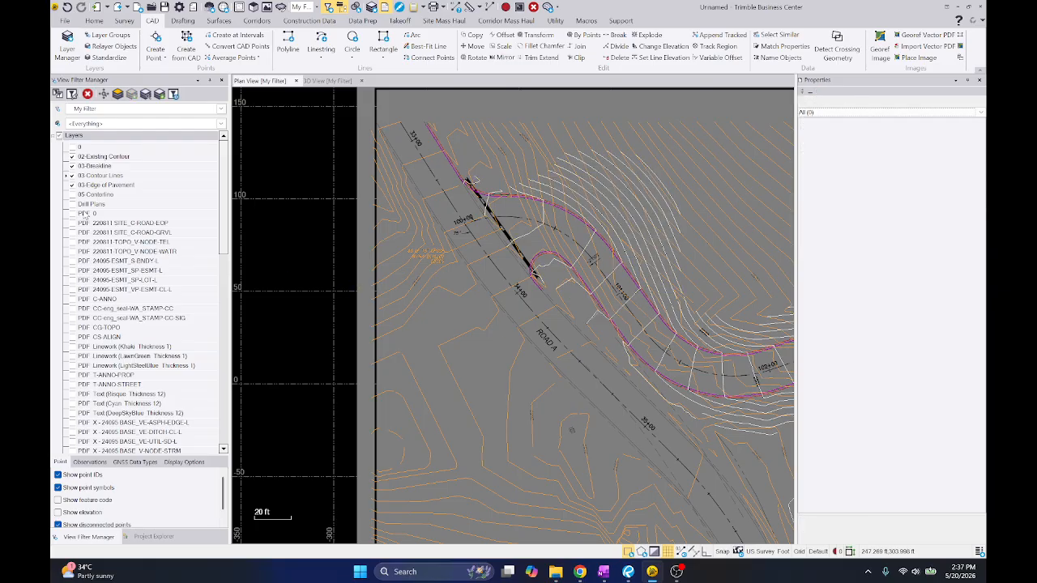
# Hide the 02-Existing Contour layer and review the proposed contours along Road B to beyond the STA 106+00 match line
pyautogui.click(72, 156)
pyautogui.moveTo(567, 238); pyautogui.dragTo(304, 169, button='middle')
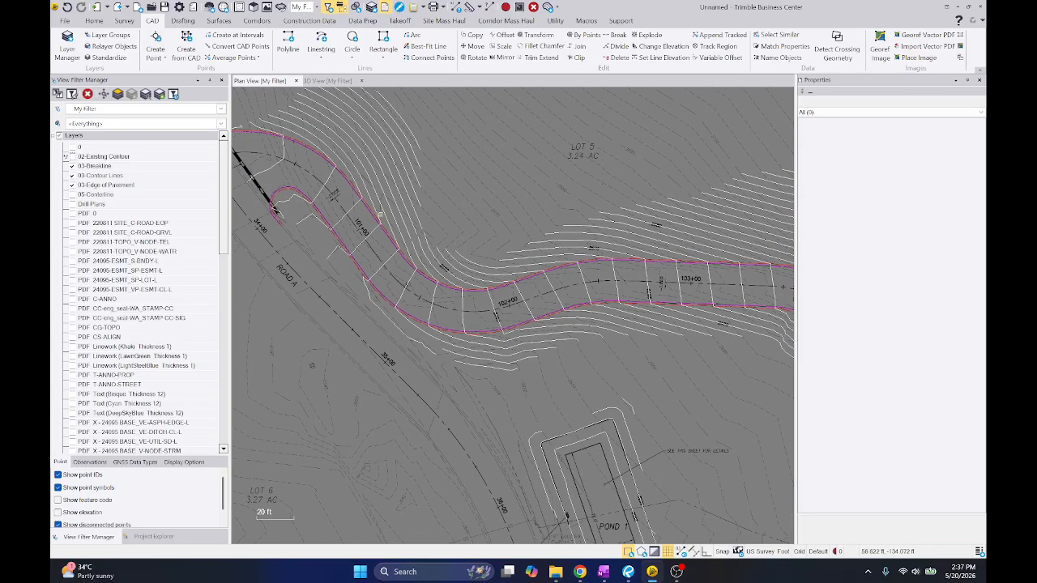
pyautogui.moveTo(622, 196); pyautogui.dragTo(413, 199, button='middle')
pyautogui.moveTo(729, 209); pyautogui.dragTo(442, 185, button='middle')
pyautogui.scroll(2, 515, 210)
pyautogui.scroll(2, 515, 211)
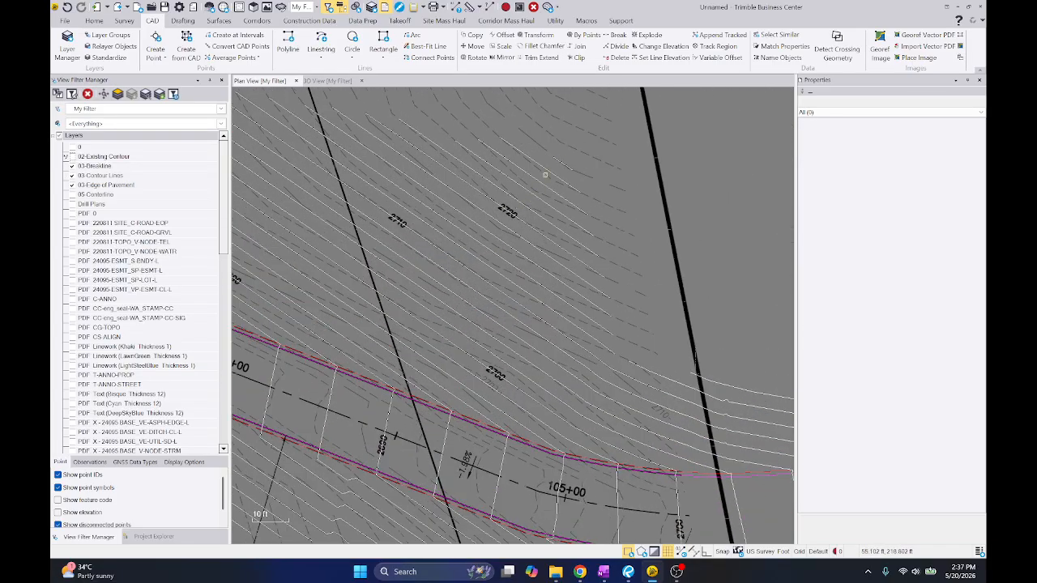
pyautogui.moveTo(596, 166); pyautogui.dragTo(535, 231)
pyautogui.click(618, 188)
pyautogui.scroll(-6, 619, 188)
pyautogui.moveTo(712, 269); pyautogui.dragTo(331, 367, button='middle')
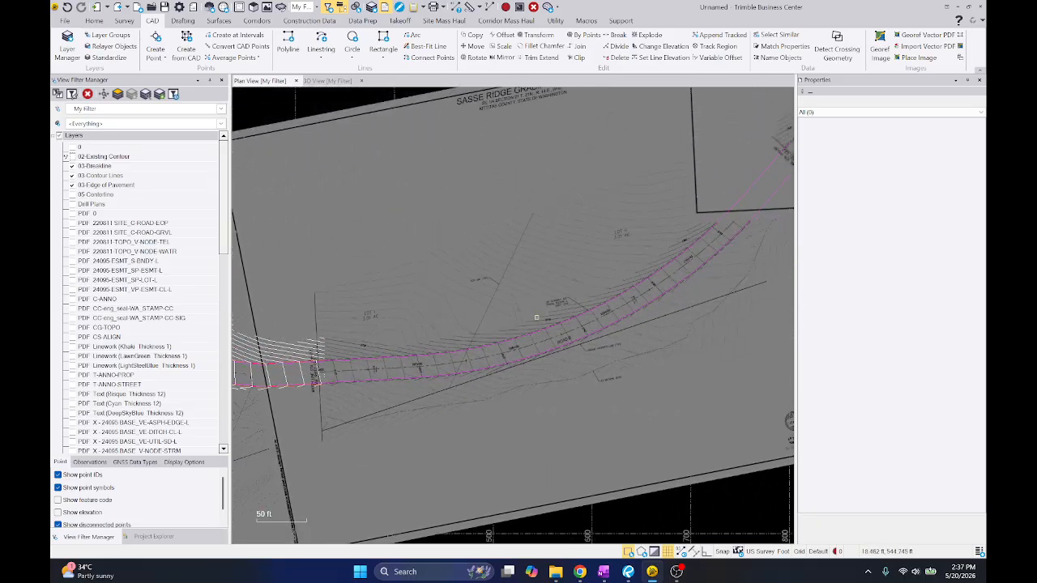